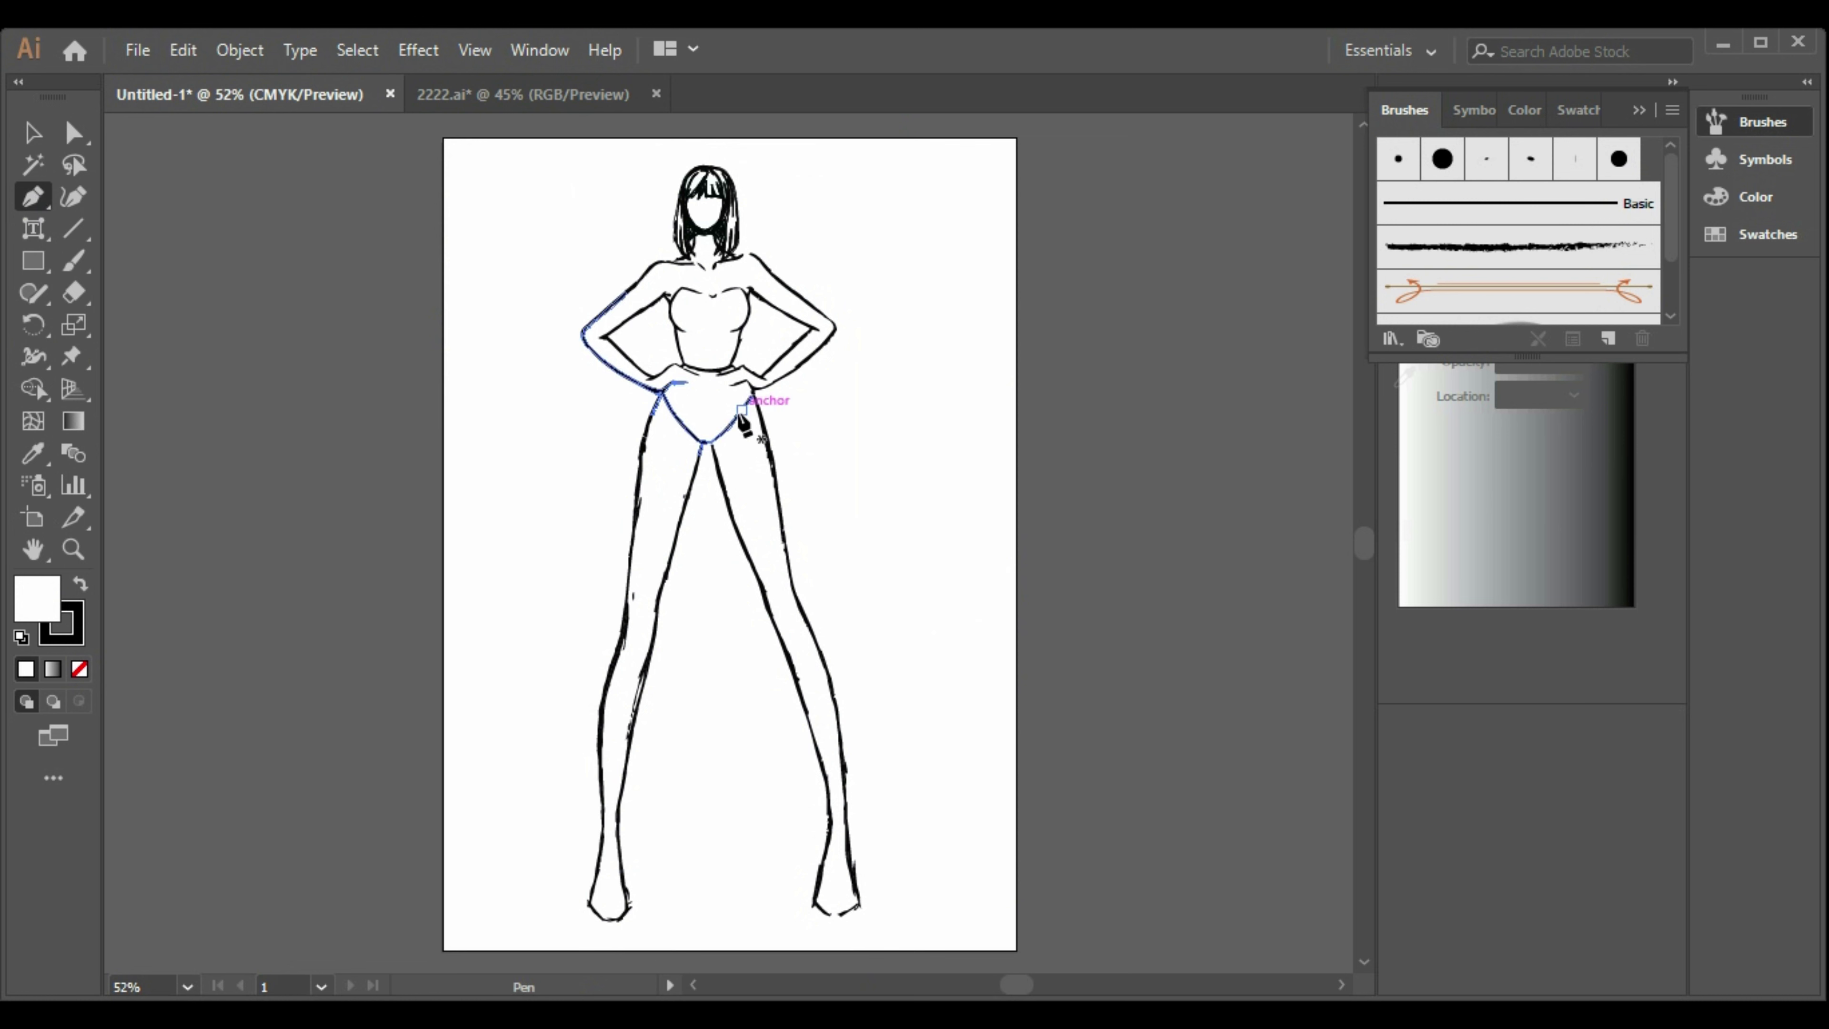
# Draw a closed triangular bodice panel across the figure's bust, undoing the misplaced shoulder point and closing at the starting anchor.
pyautogui.click(677, 348)
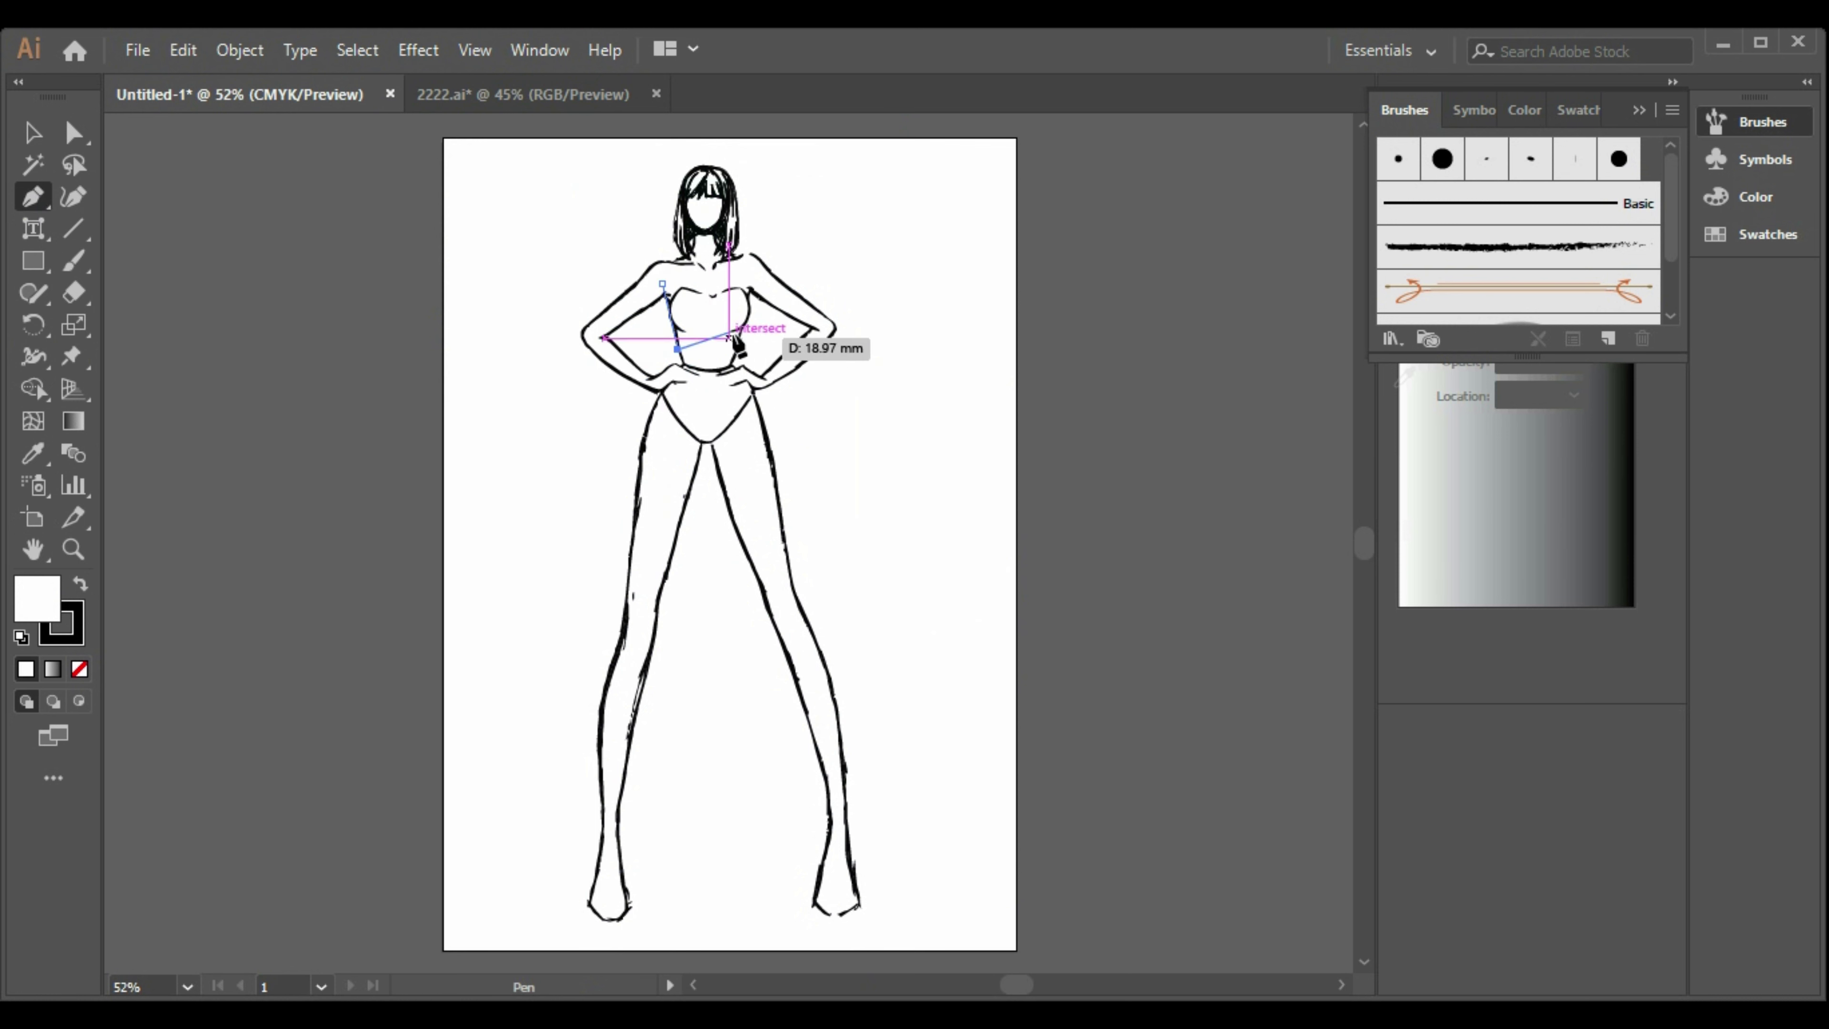
pyautogui.click(745, 320)
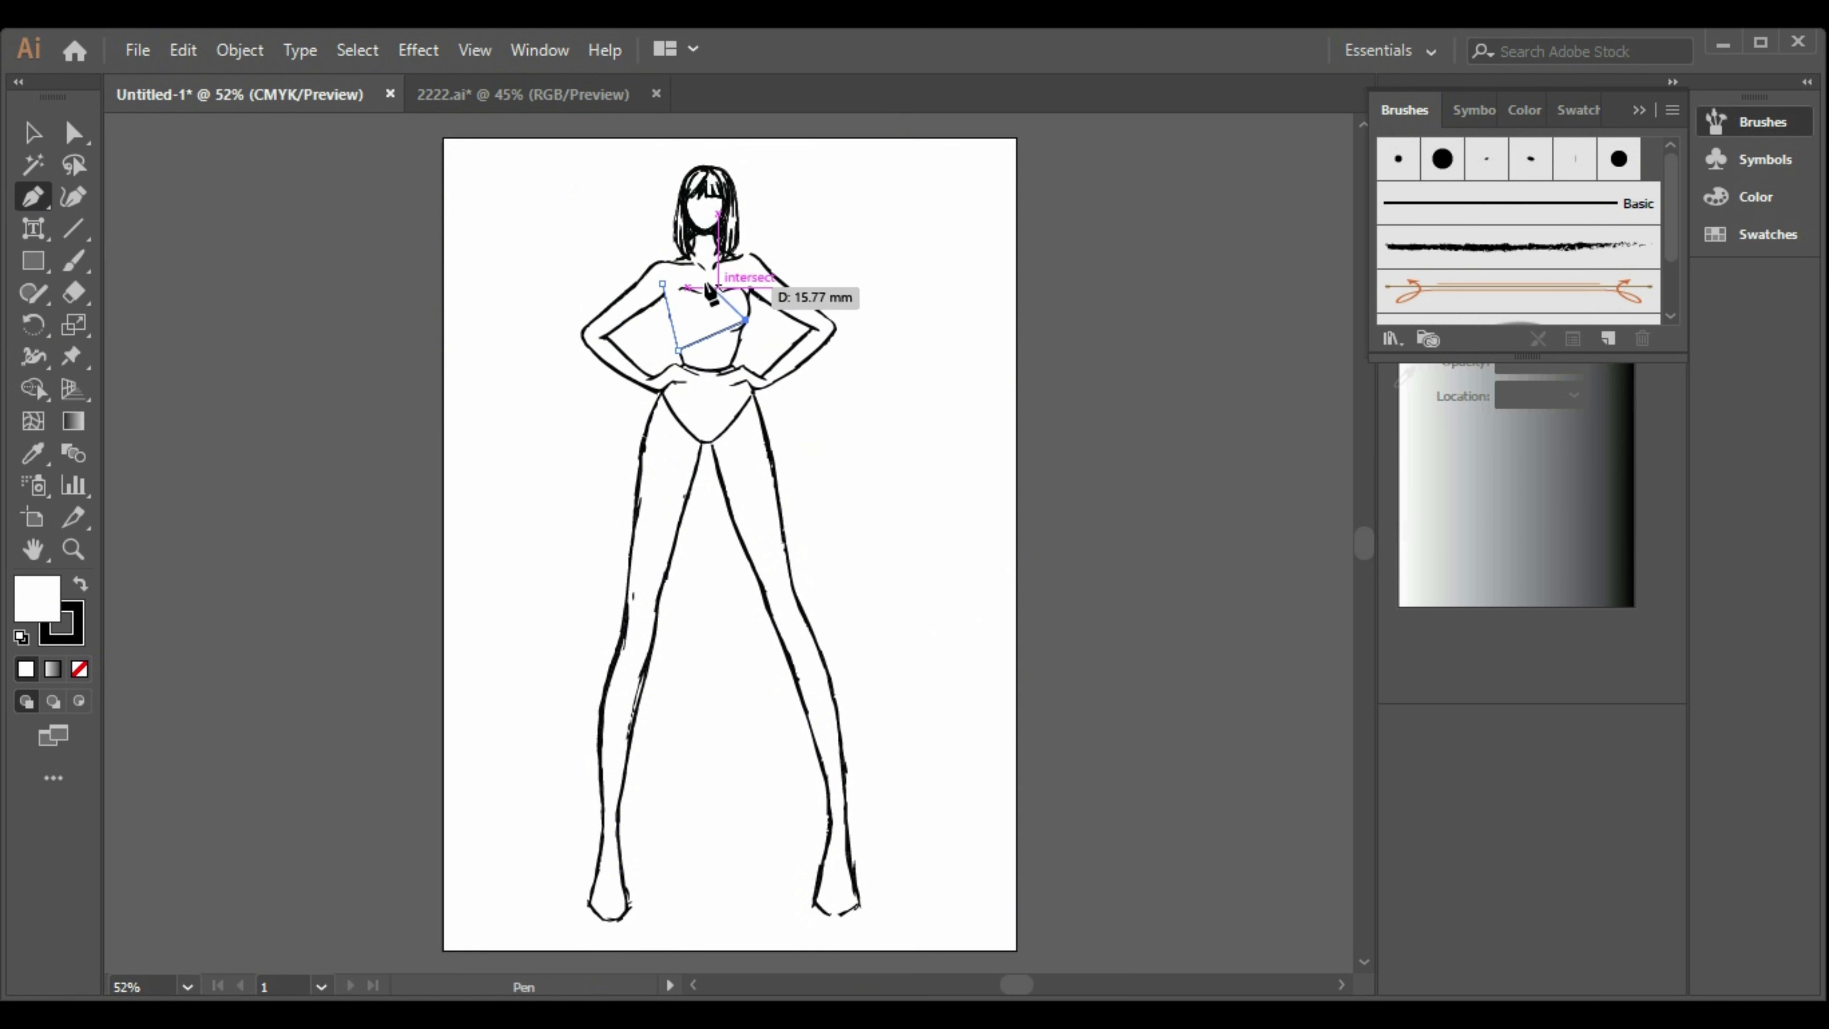
pyautogui.click(660, 261)
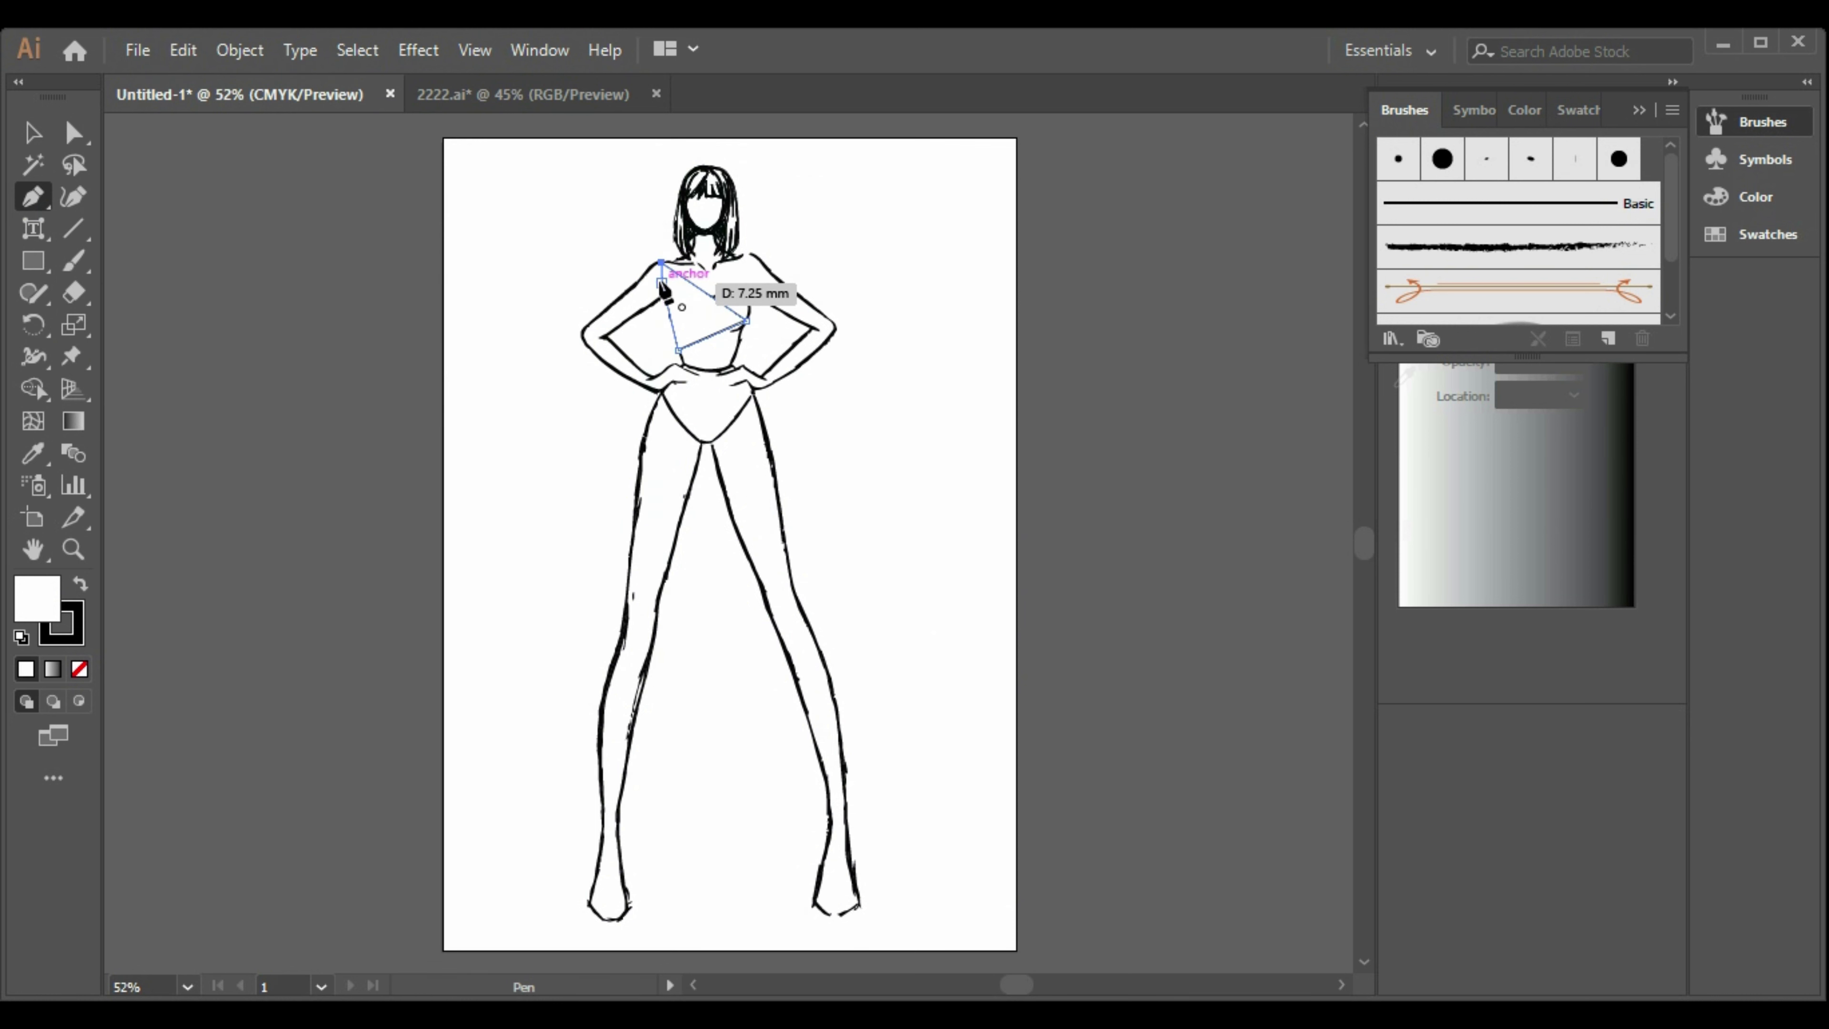
pyautogui.hotkey('ctrl', 'z')
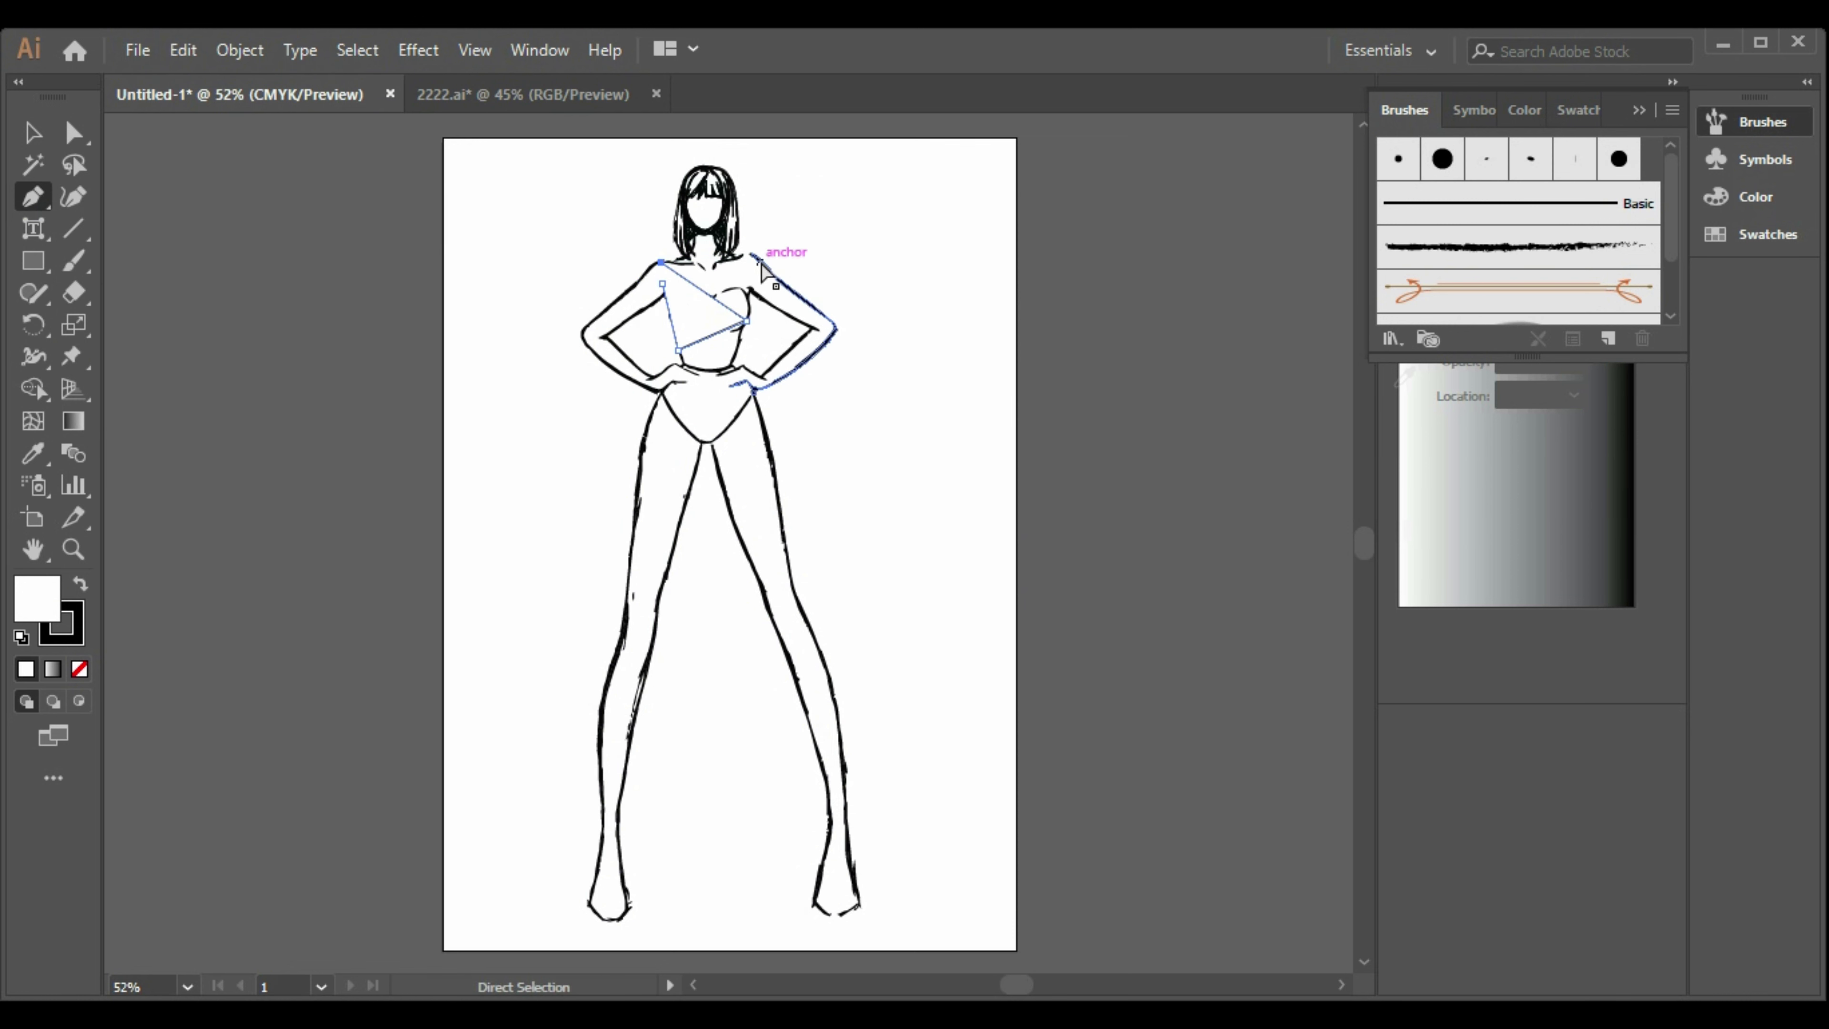
pyautogui.click(662, 283)
pyautogui.click(30, 138)
pyautogui.click(32, 196)
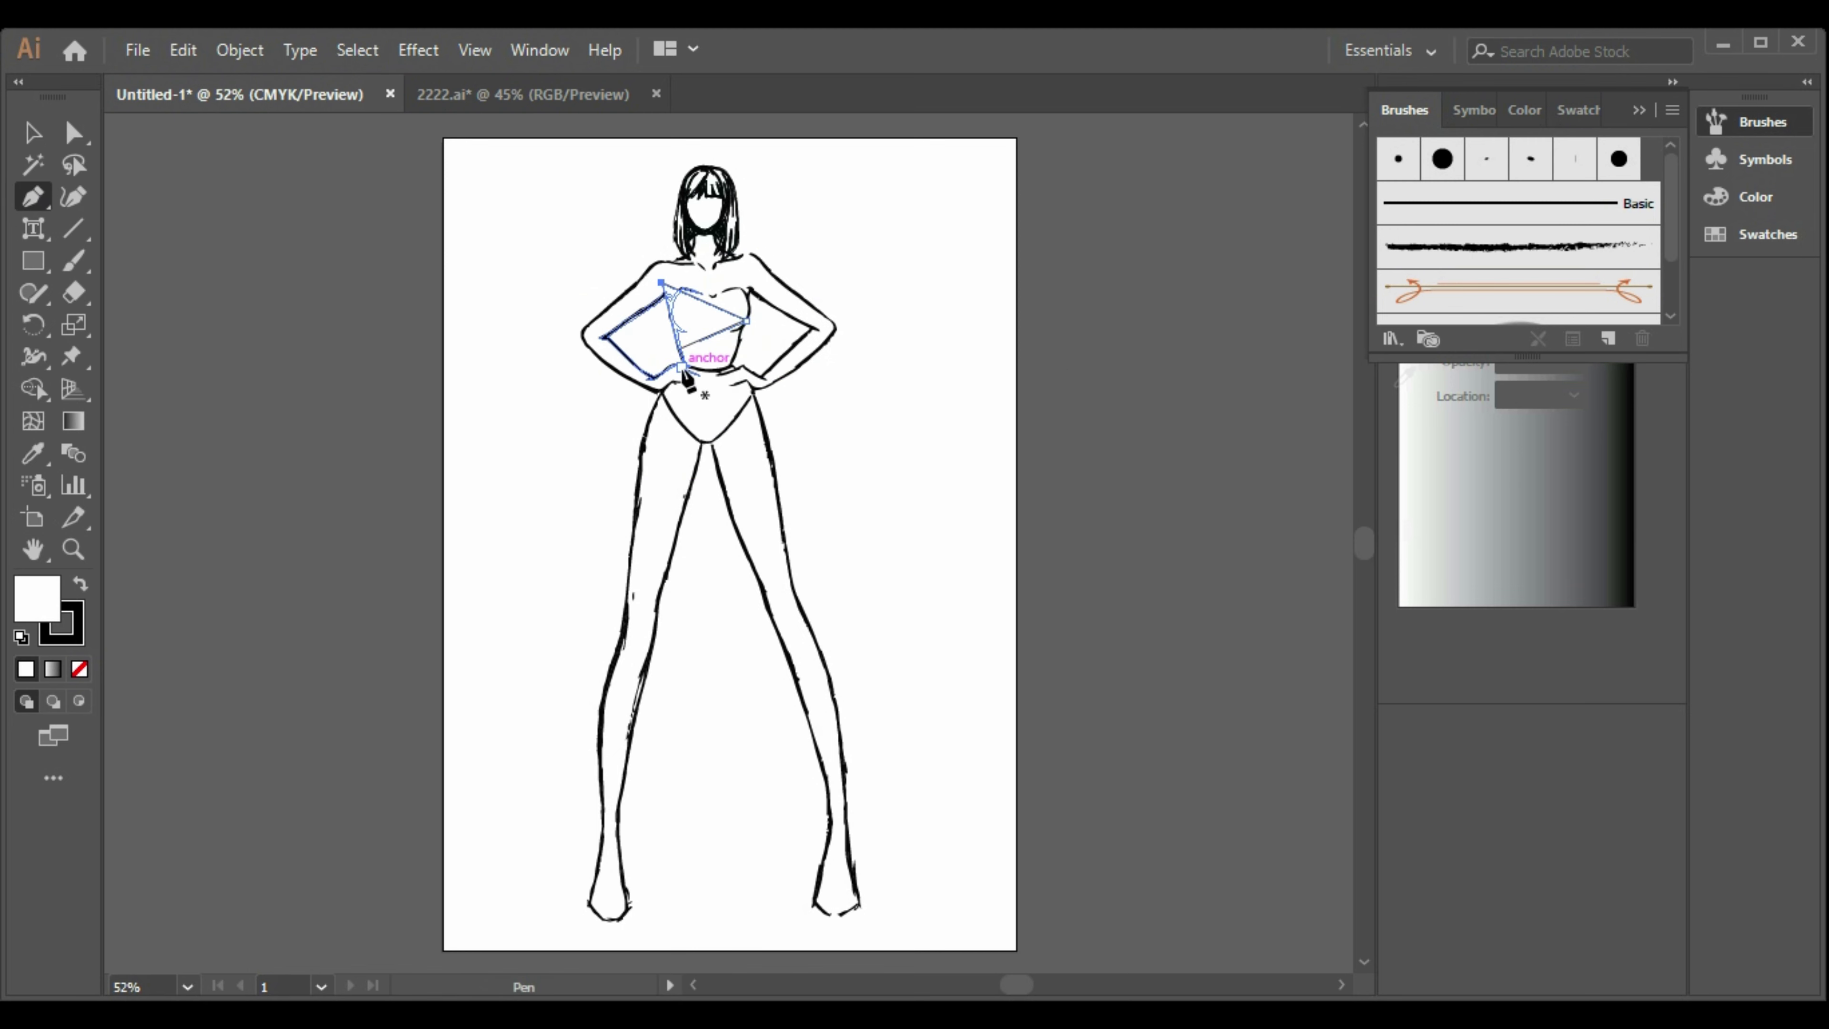
# Draw a short flared skirt outline from the waist over both hips to the upper thighs, with a side flap.
pyautogui.moveTo(684, 371); pyautogui.dragTo(775, 478)
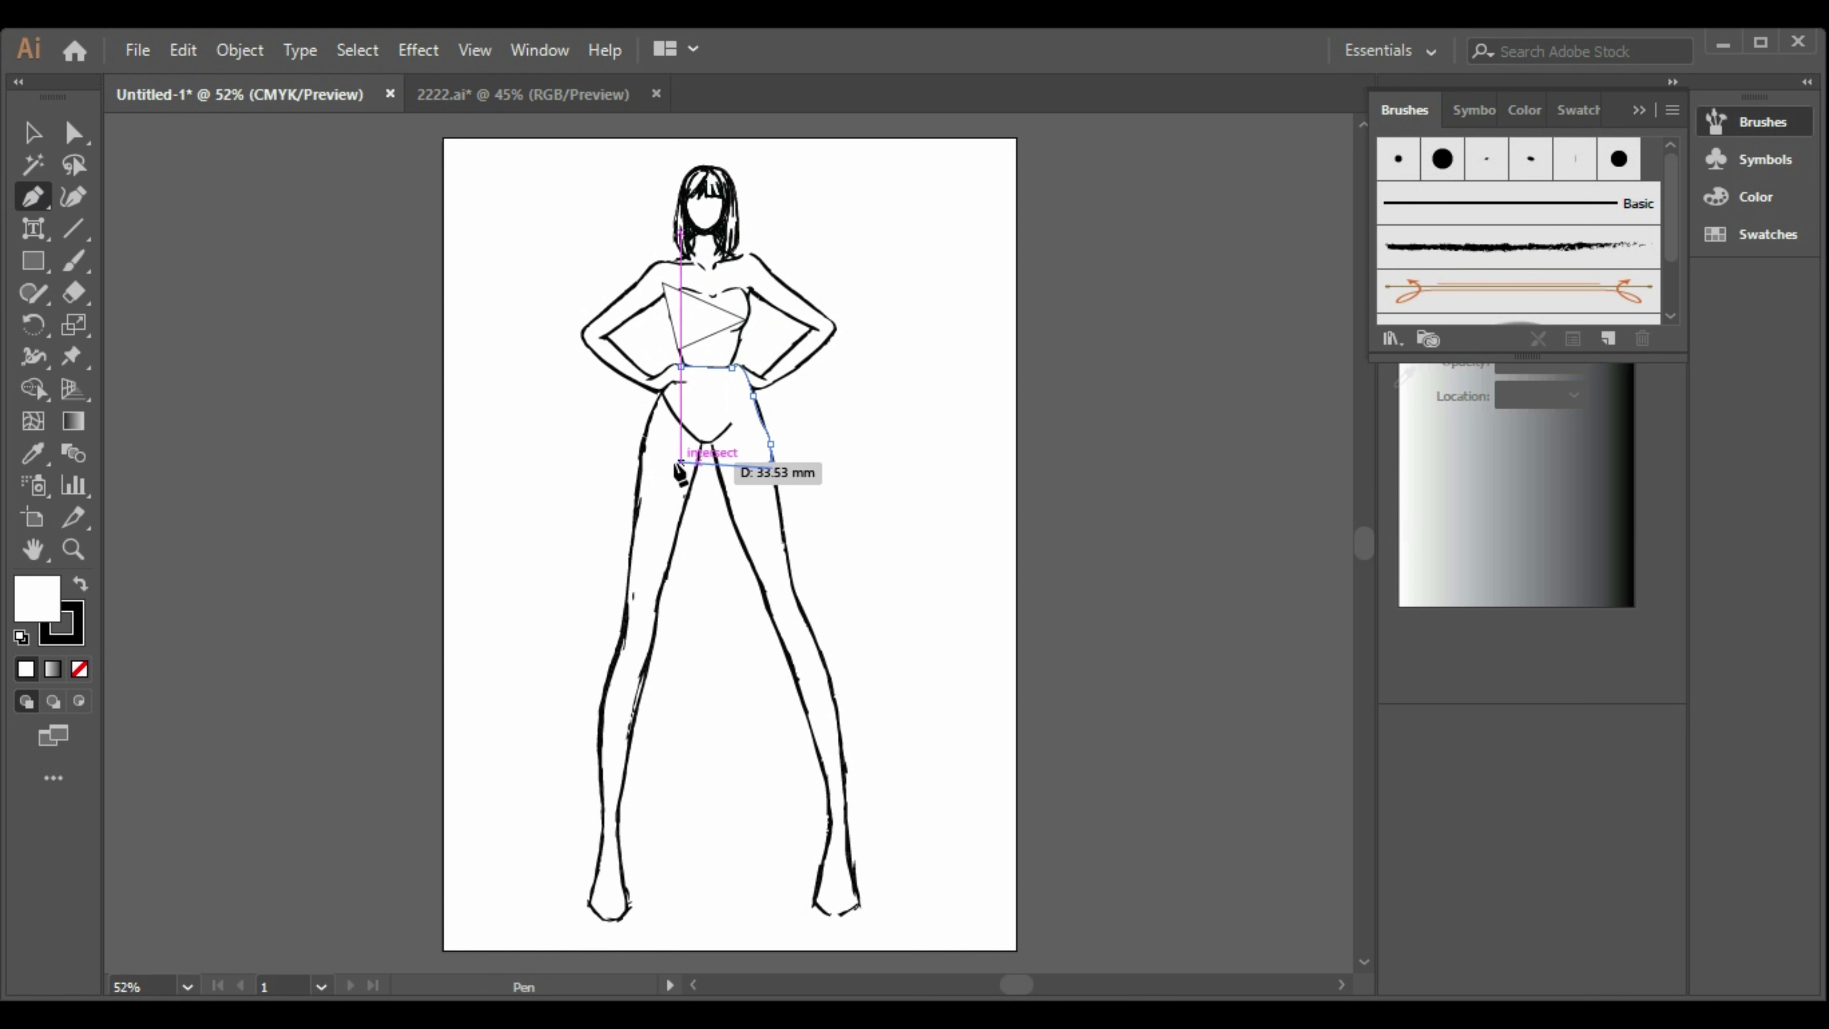
pyautogui.click(651, 468)
pyautogui.moveTo(658, 394)
pyautogui.mouseDown()
pyautogui.moveTo(673, 389)
pyautogui.moveTo(661, 401)
pyautogui.mouseUp()
pyautogui.moveTo(640, 466); pyautogui.dragTo(642, 479)
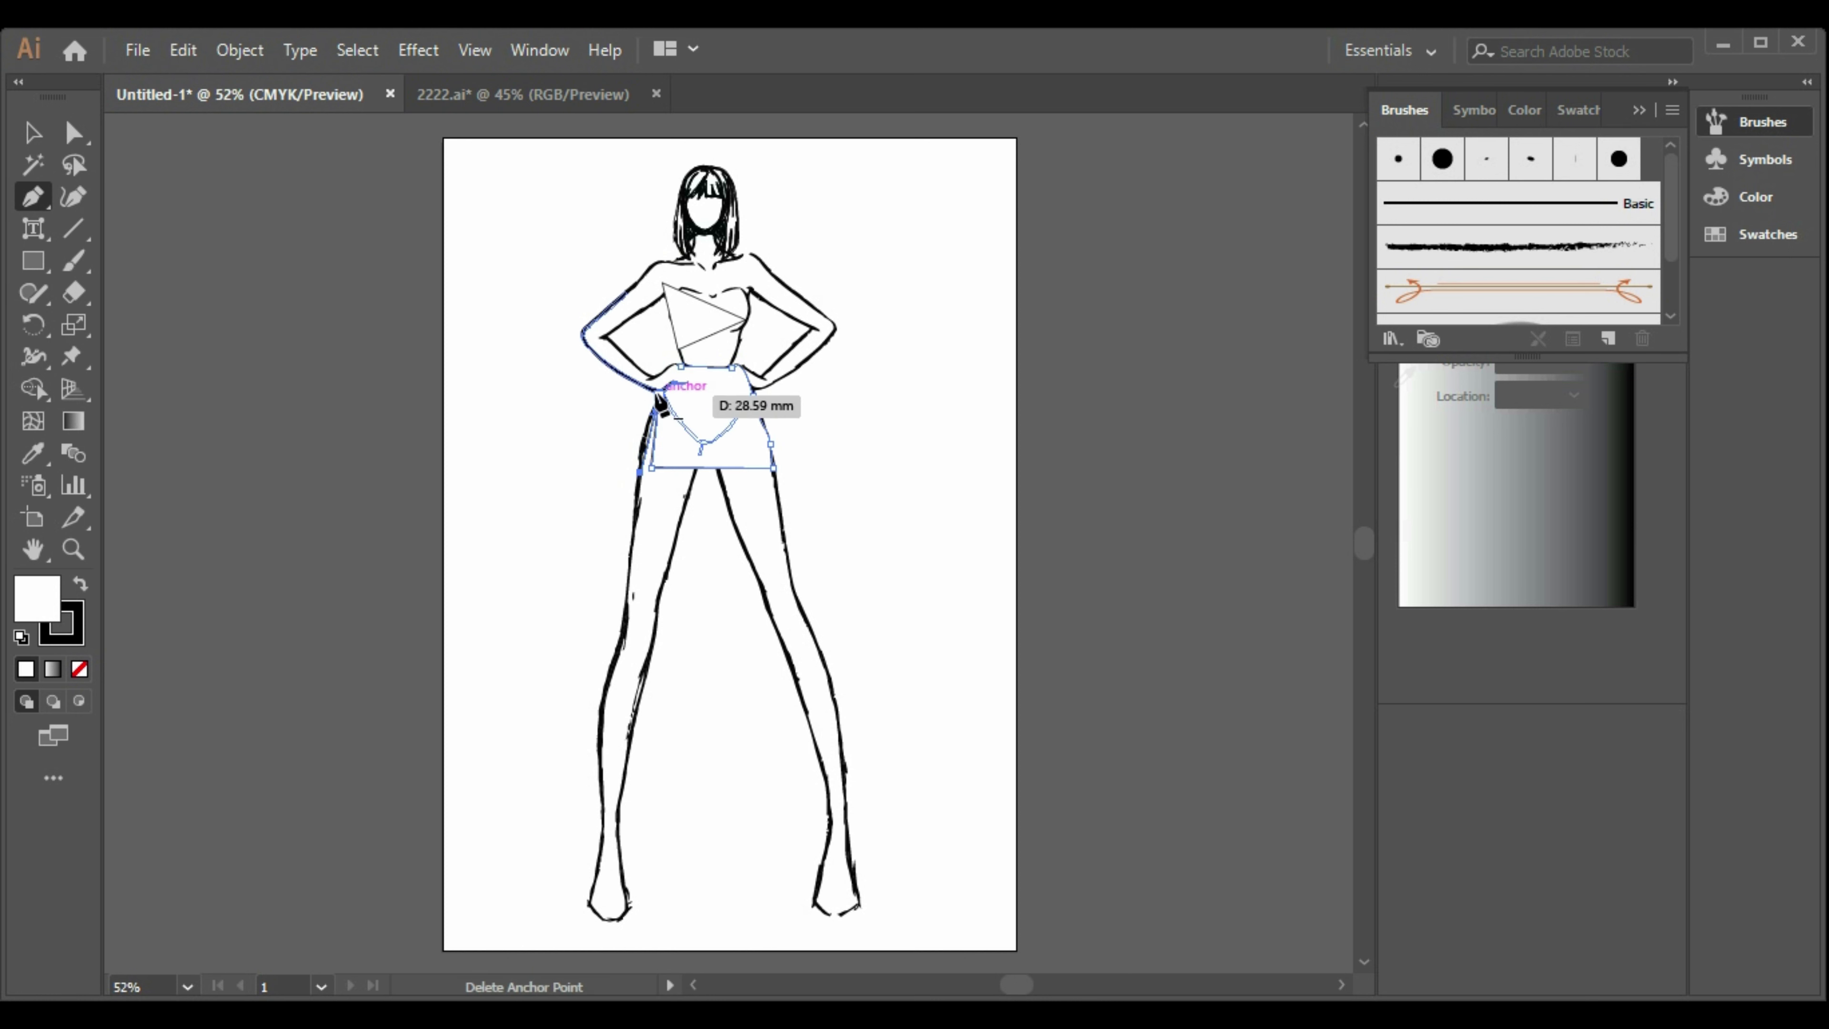
pyautogui.moveTo(733, 350); pyautogui.dragTo(730, 316)
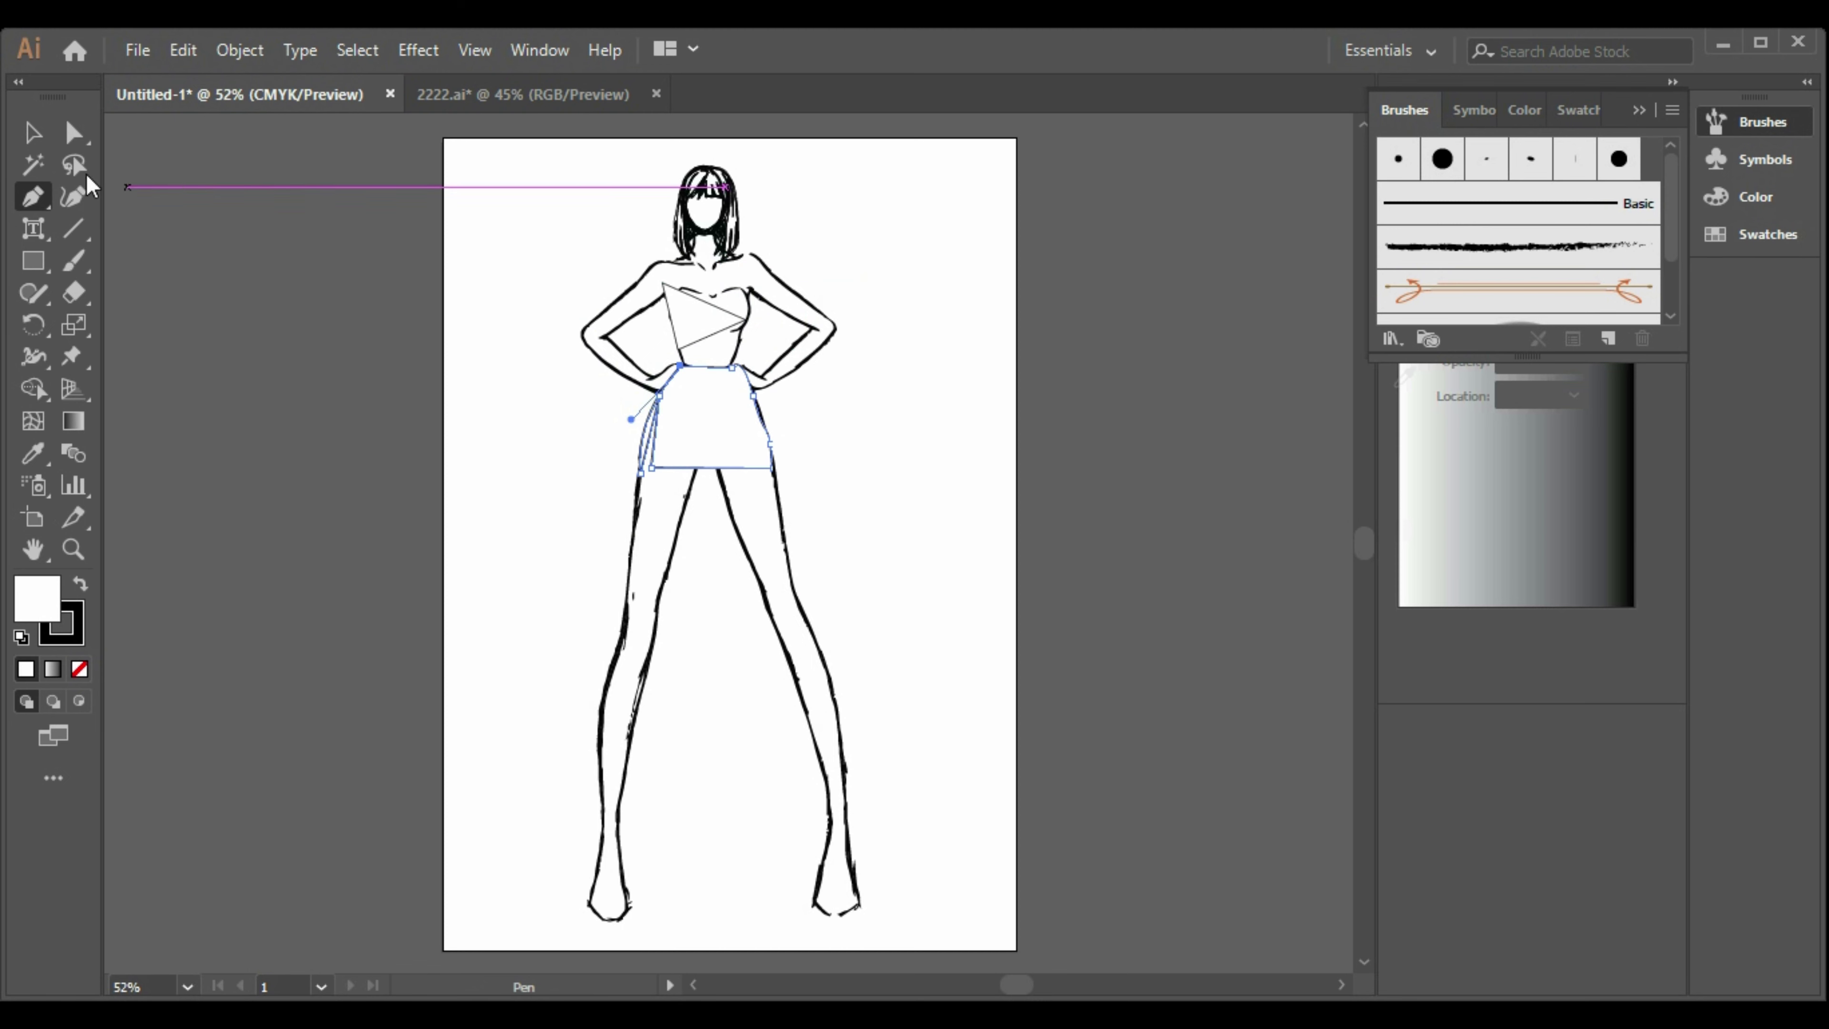
pyautogui.press('v')
# Draw a closed leaf-shaped sleeve with curved edges from the chest over the shoulder to the bent elbow, and deselect it.
pyautogui.click(32, 196)
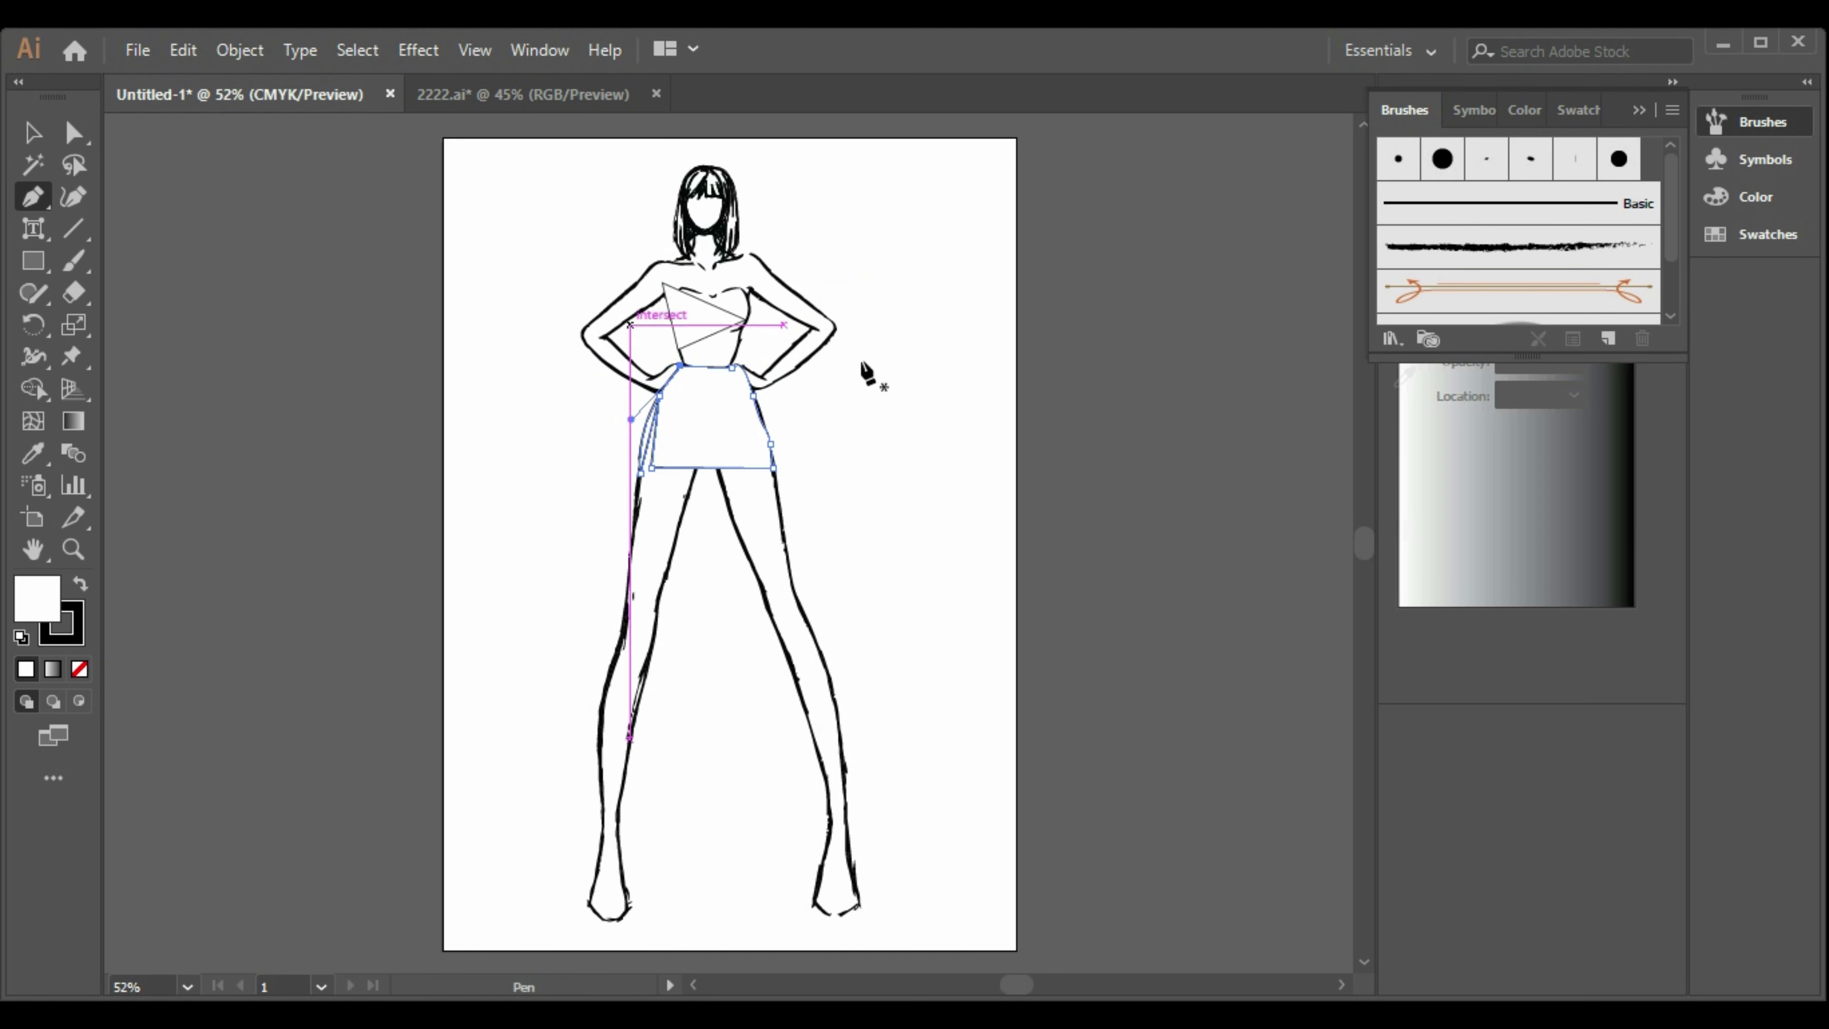
pyautogui.click(704, 286)
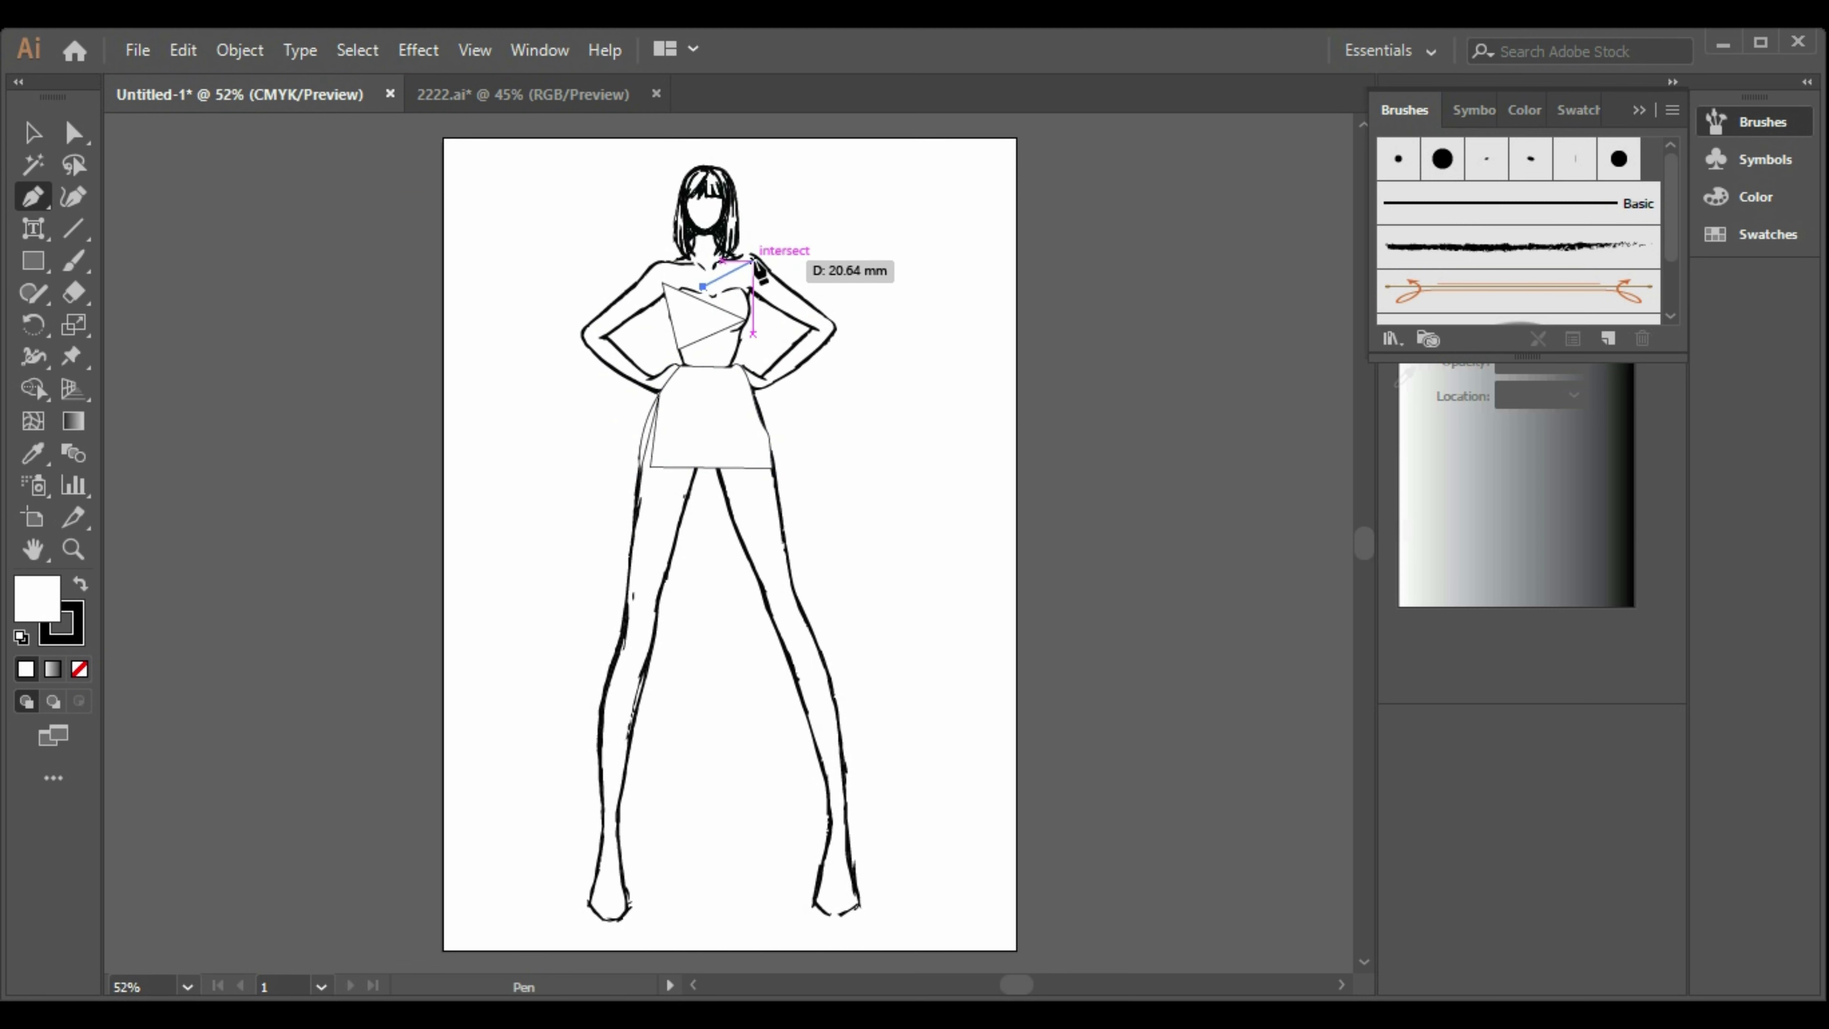
pyautogui.moveTo(760, 261); pyautogui.dragTo(793, 278)
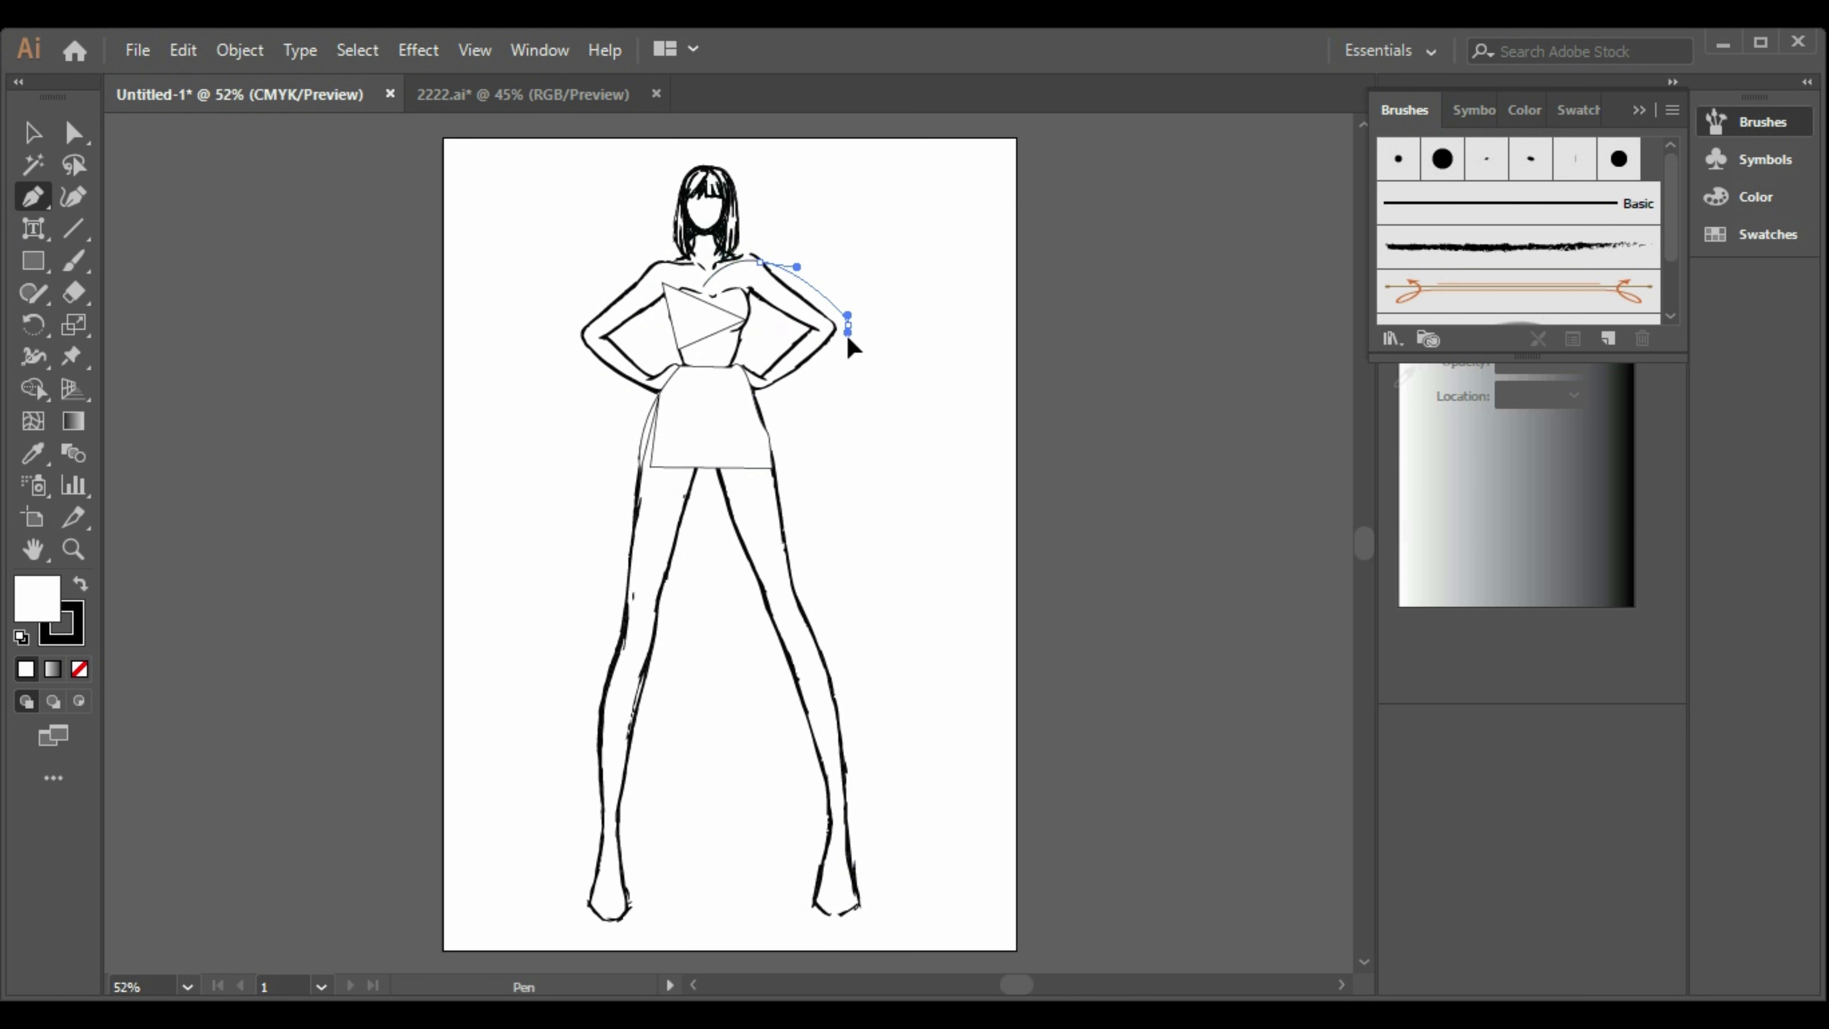
pyautogui.moveTo(864, 364); pyautogui.dragTo(864, 363)
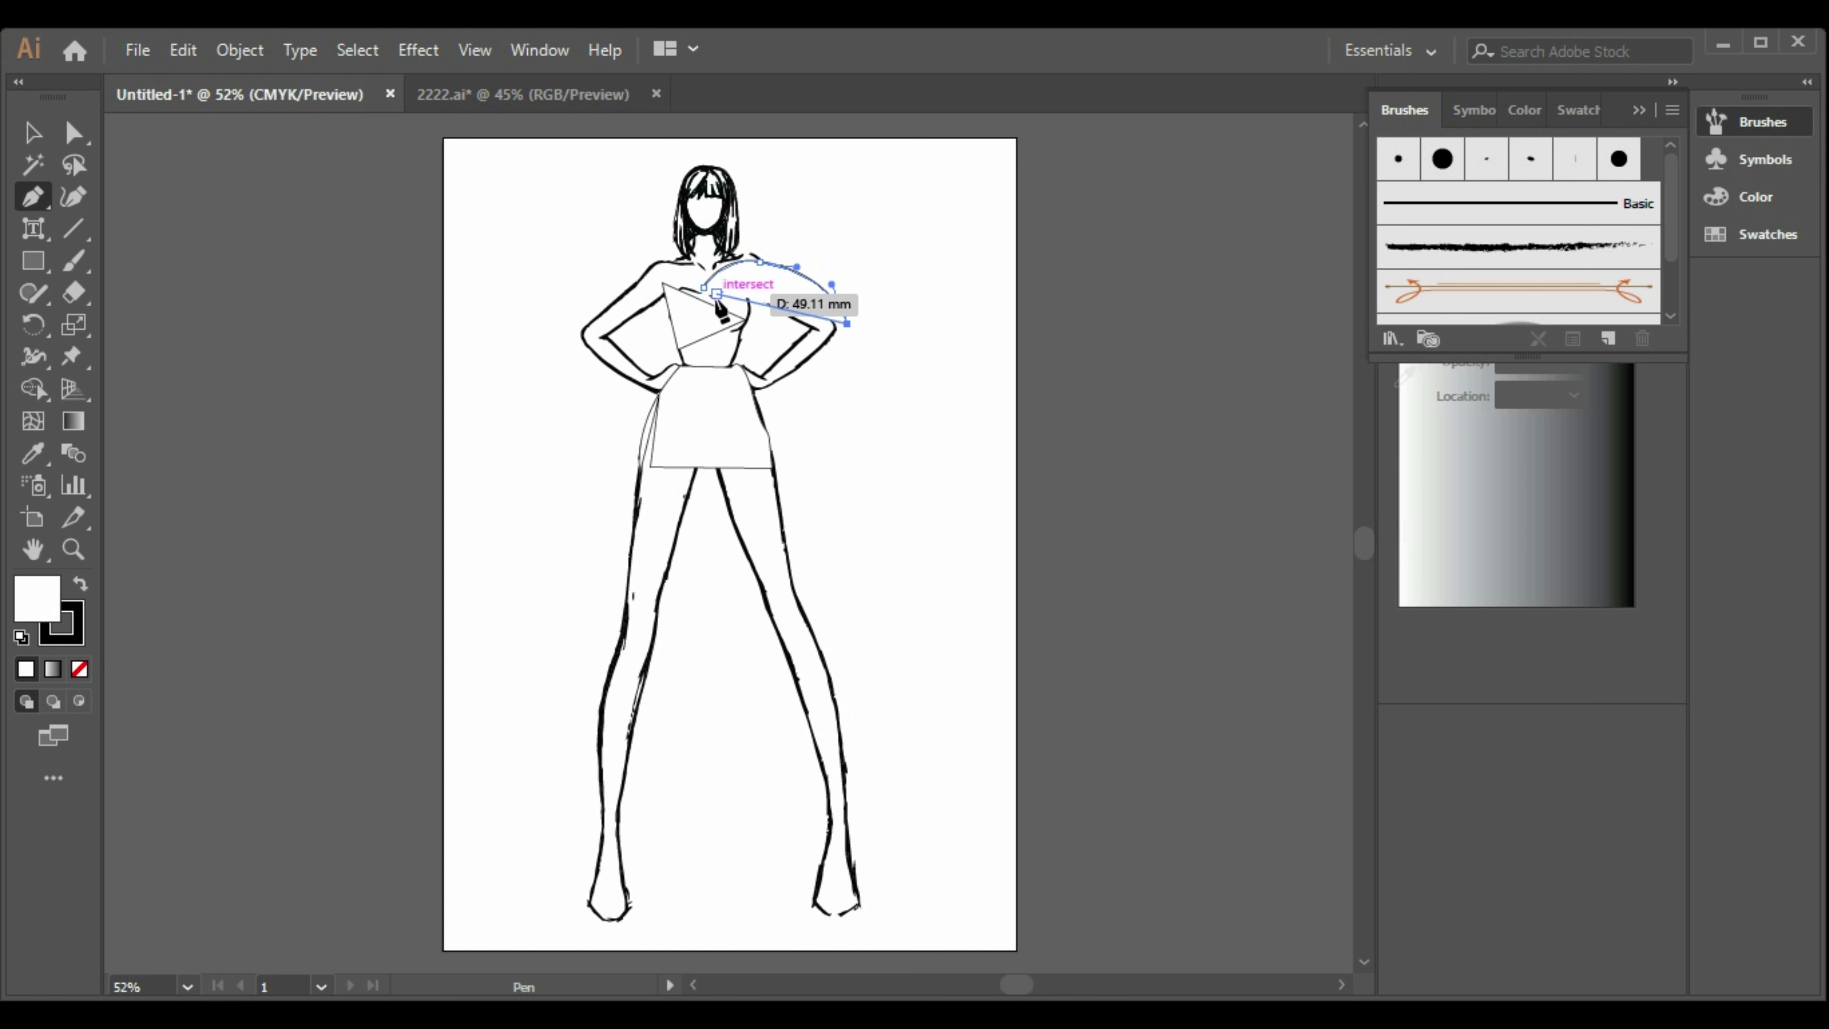
pyautogui.moveTo(704, 287); pyautogui.dragTo(625, 205)
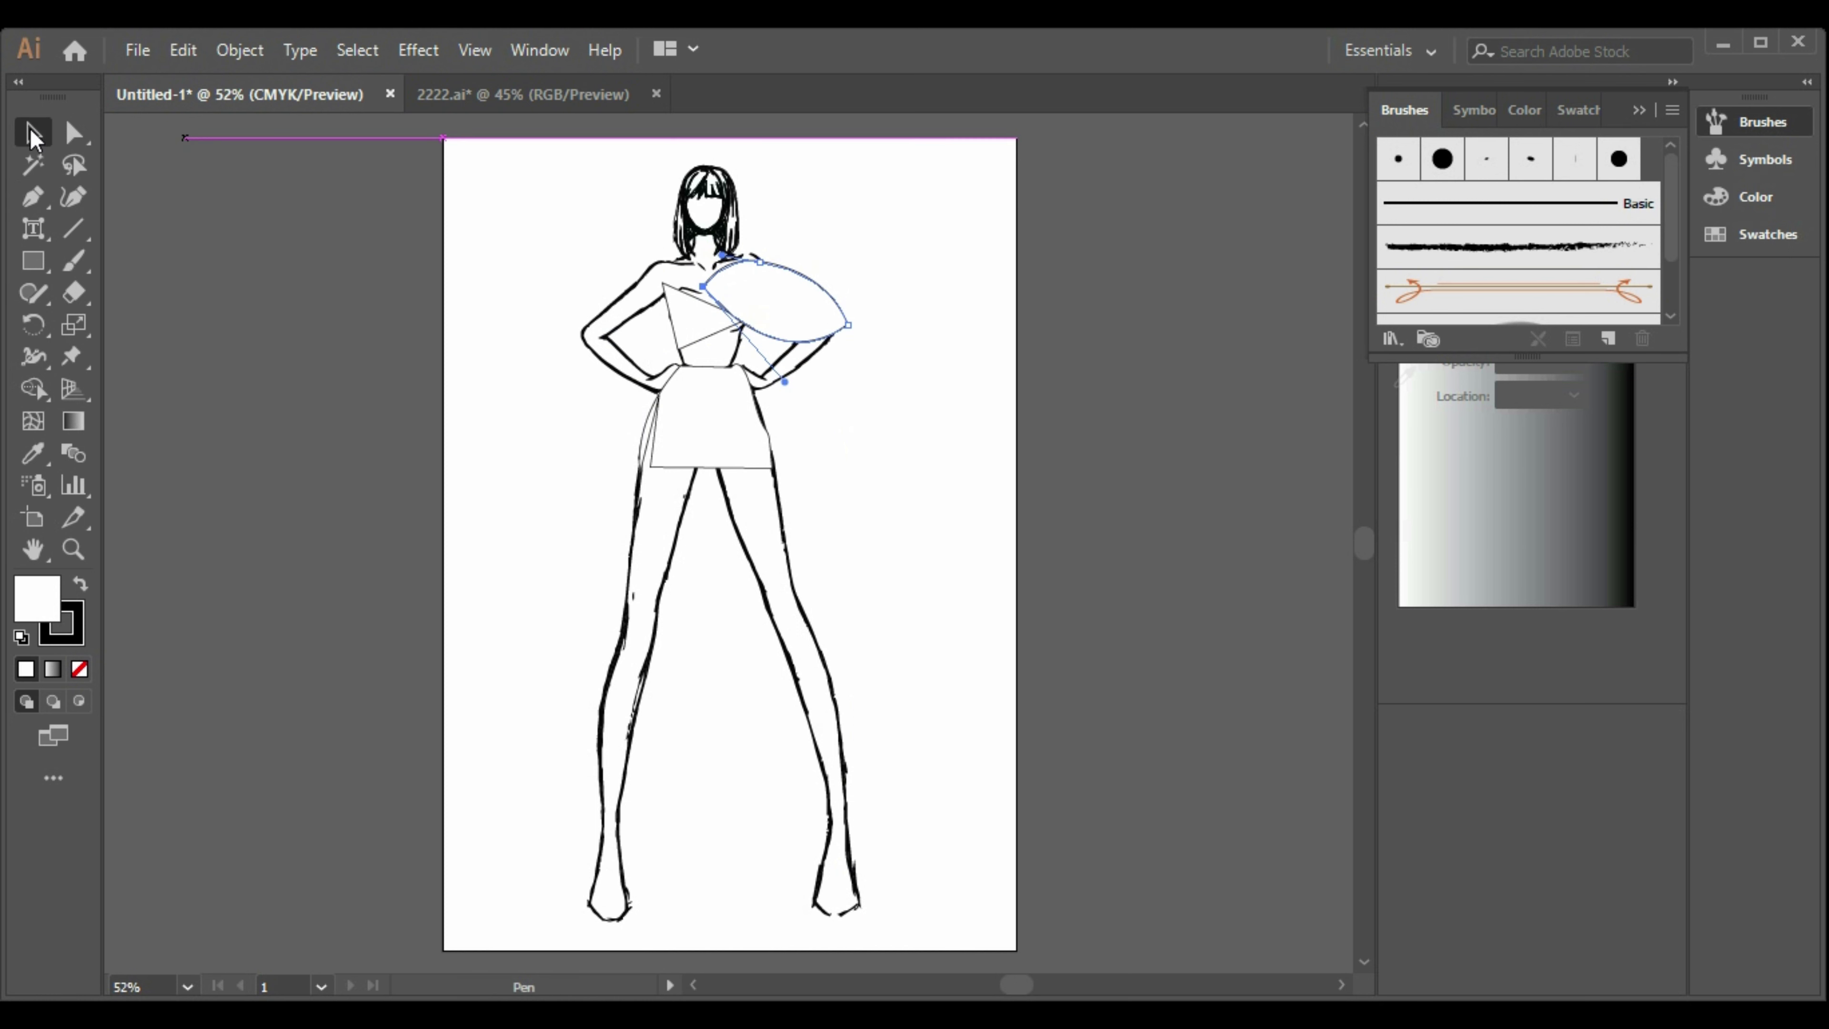
pyautogui.click(33, 133)
pyautogui.click(576, 603)
# Copy the purple jellyfish artwork from 2222.ai into Untitled-1 and place it beside the figure at the artboard's edge.
pyautogui.click(522, 93)
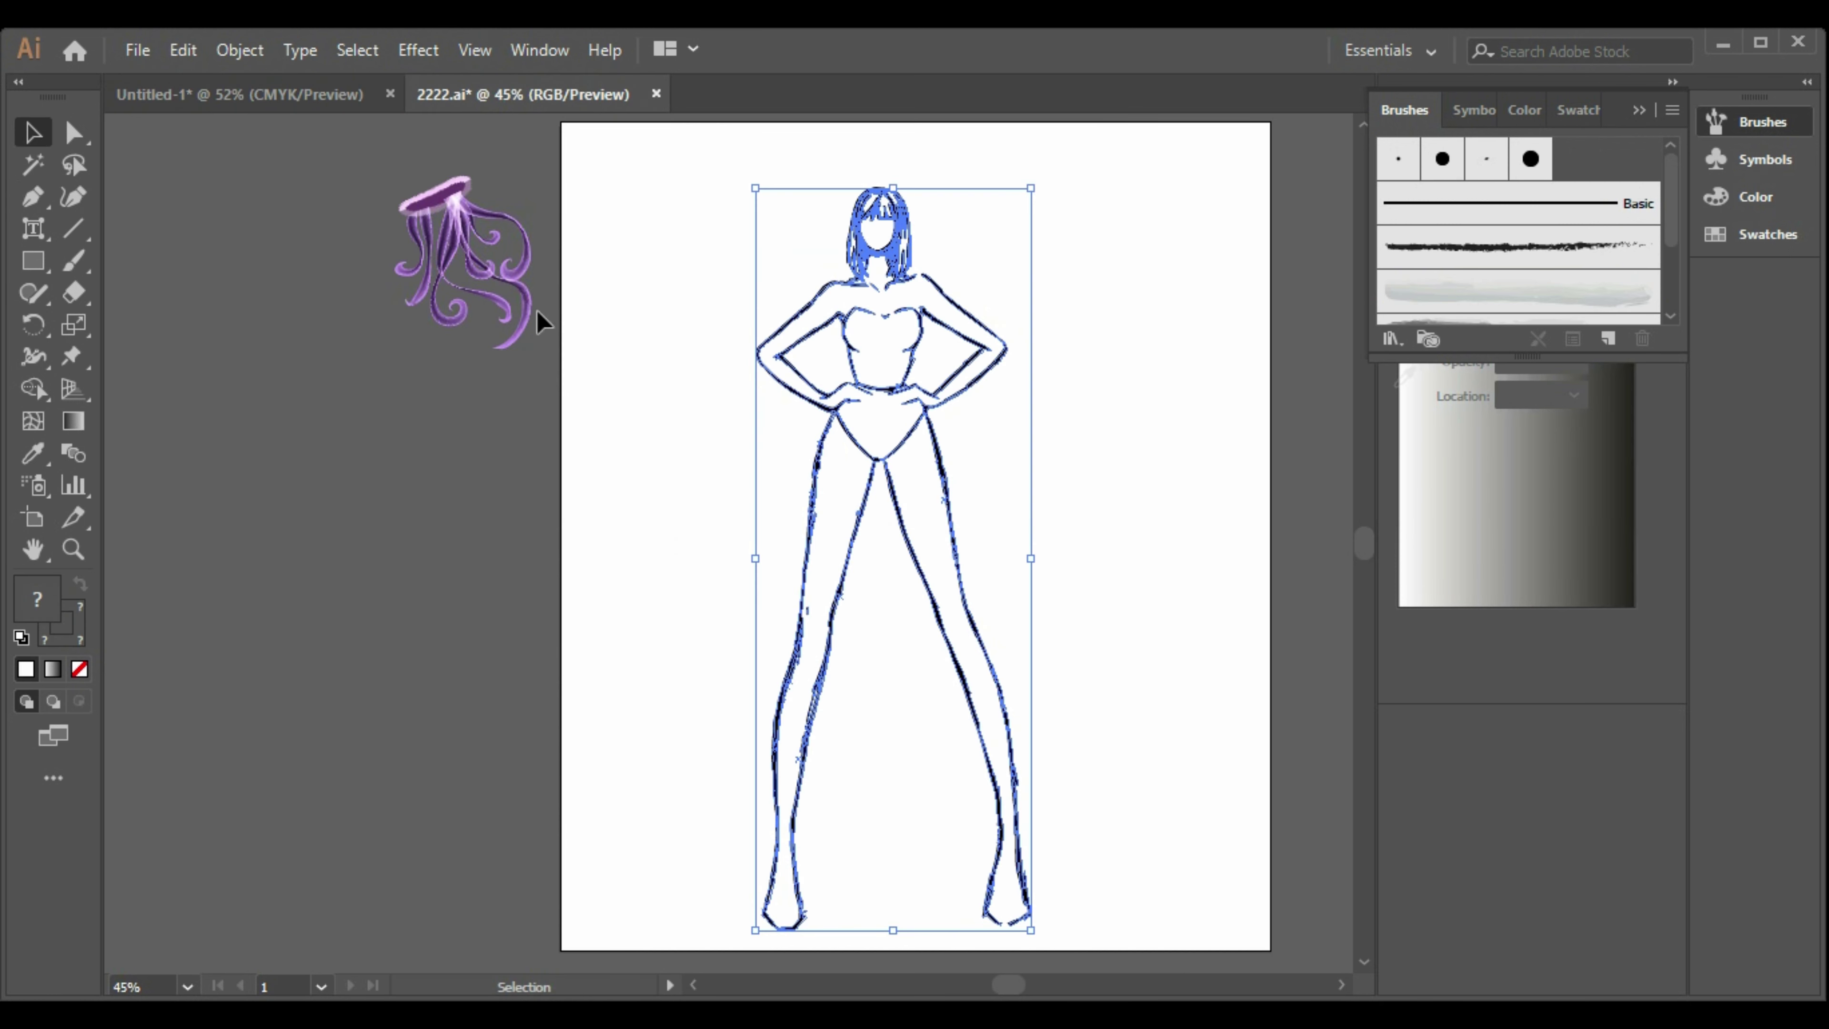
pyautogui.moveTo(389, 173); pyautogui.dragTo(584, 457)
pyautogui.click(342, 95)
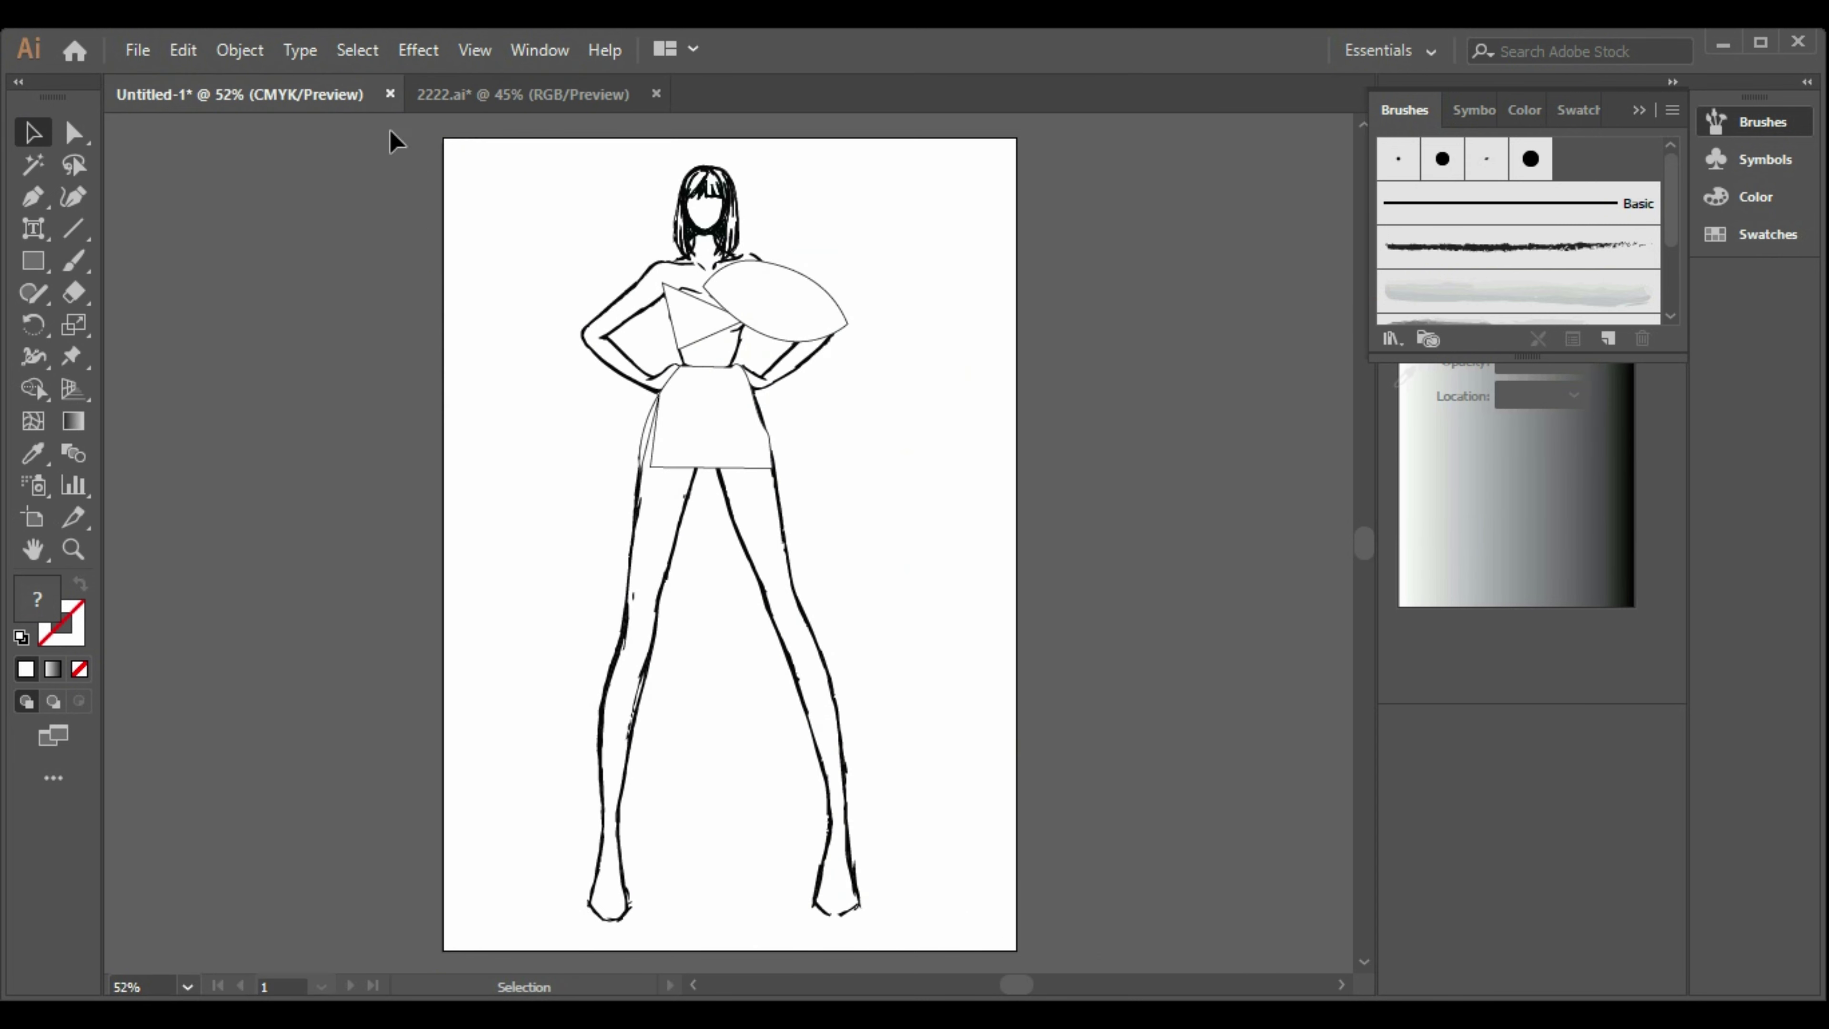
pyautogui.hotkey('ctrl', 'v')
pyautogui.moveTo(720, 551); pyautogui.dragTo(1054, 630)
pyautogui.click(1282, 661)
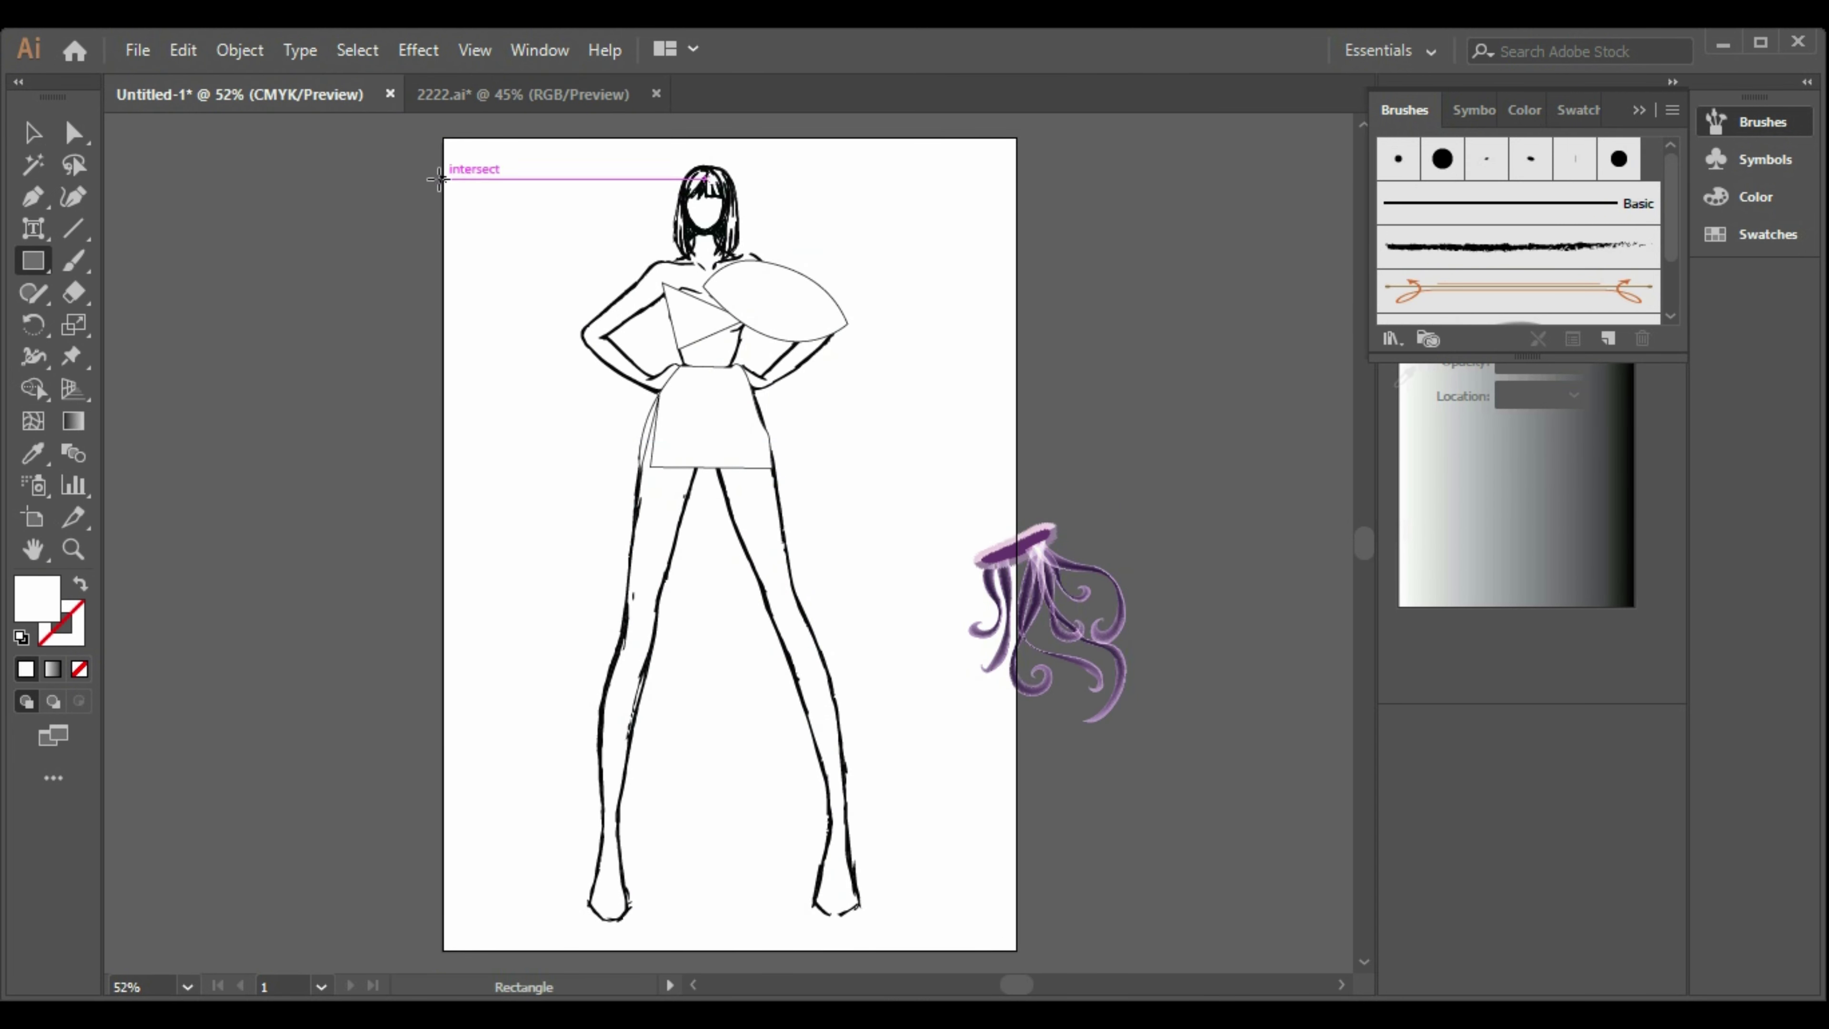
# Cover the whole artboard with a white rectangle without stroke, and move the jellyfish onto it, arranged in front.
pyautogui.moveTo(445, 139); pyautogui.dragTo(1014, 950)
pyautogui.click(32, 132)
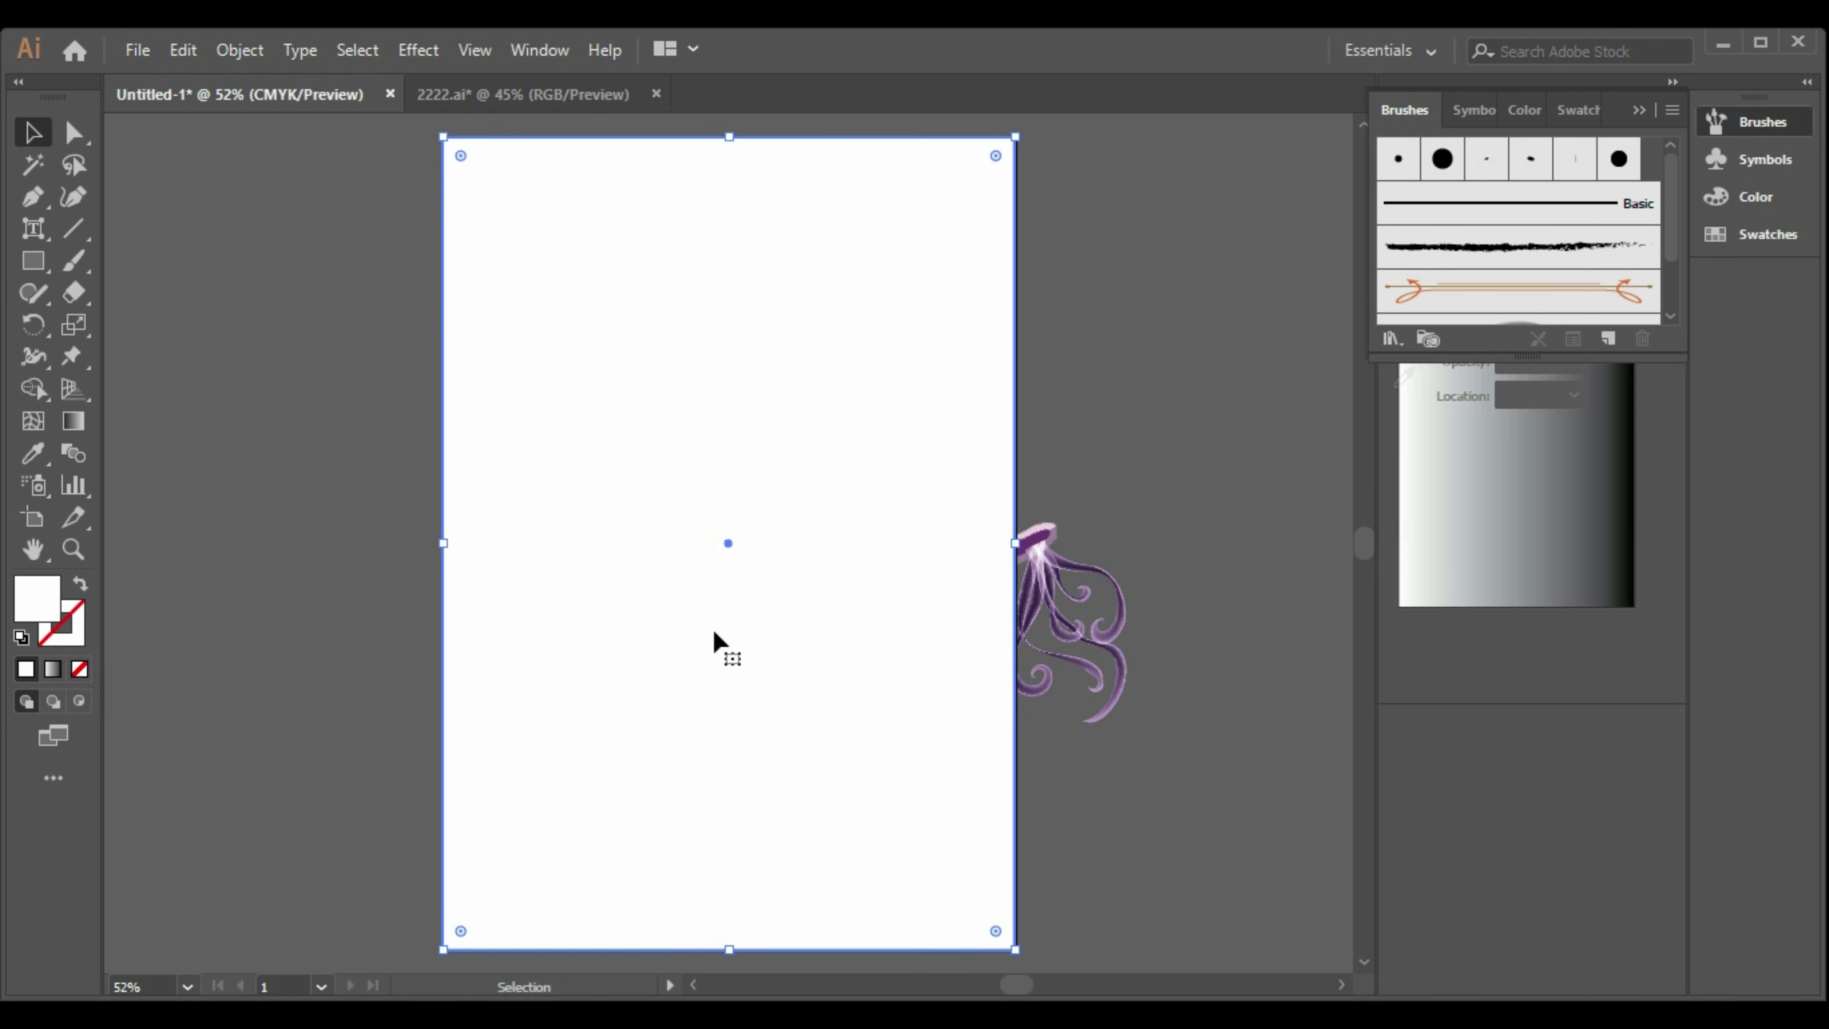
pyautogui.moveTo(1089, 632); pyautogui.dragTo(838, 652)
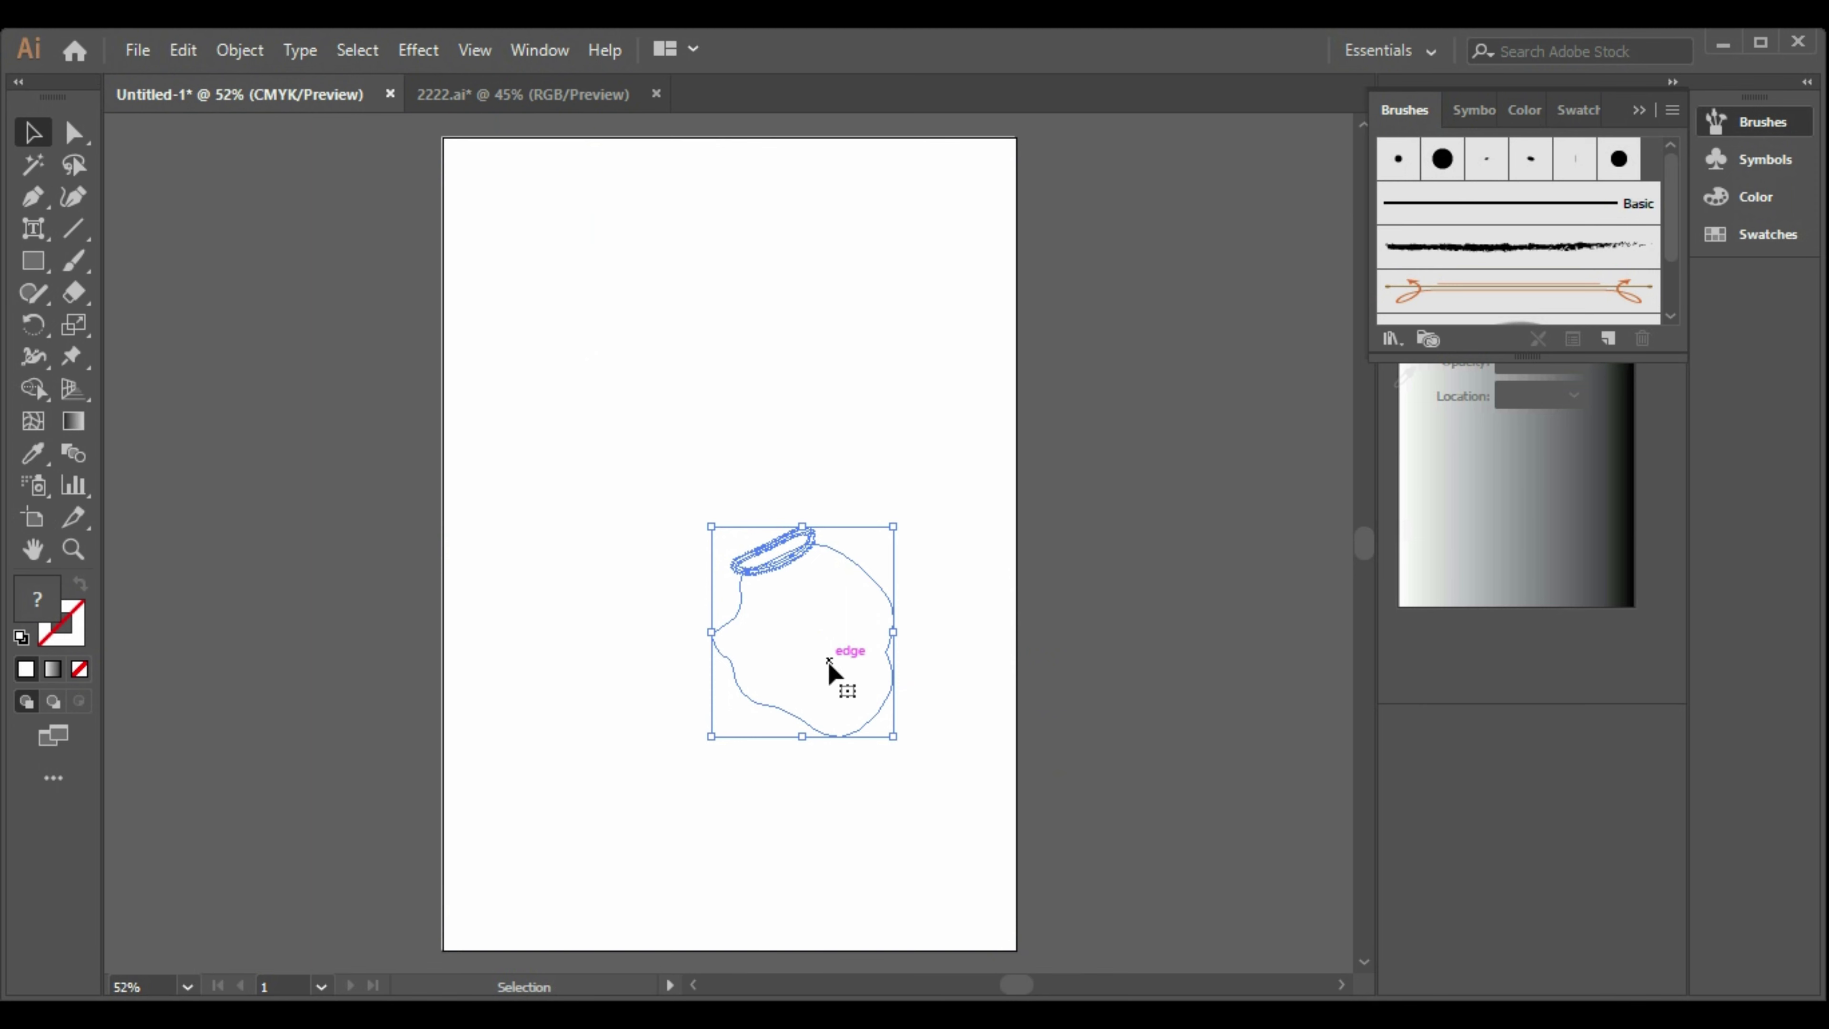
pyautogui.rightClick(828, 665)
pyautogui.moveTo(1061, 548)
pyautogui.click(1167, 526)
pyautogui.click(1145, 659)
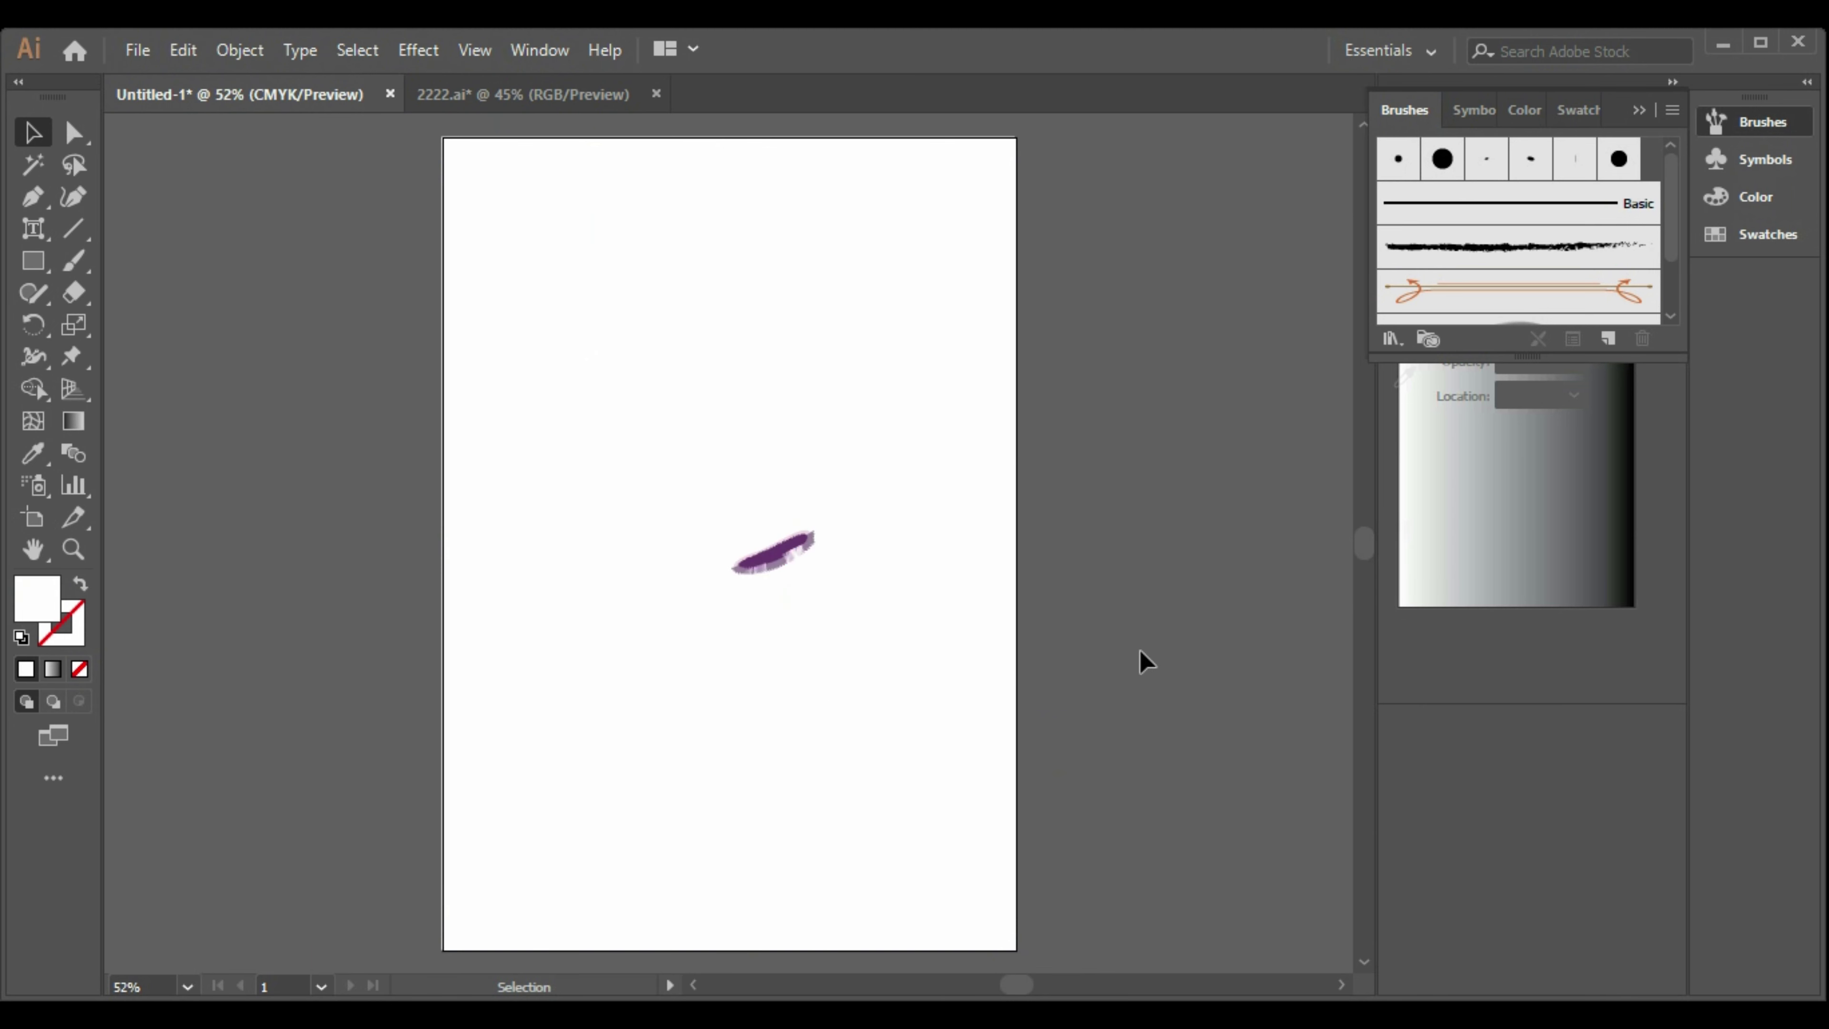
# Fill the background rectangle with the solid purple swatch.
pyautogui.click(1007, 720)
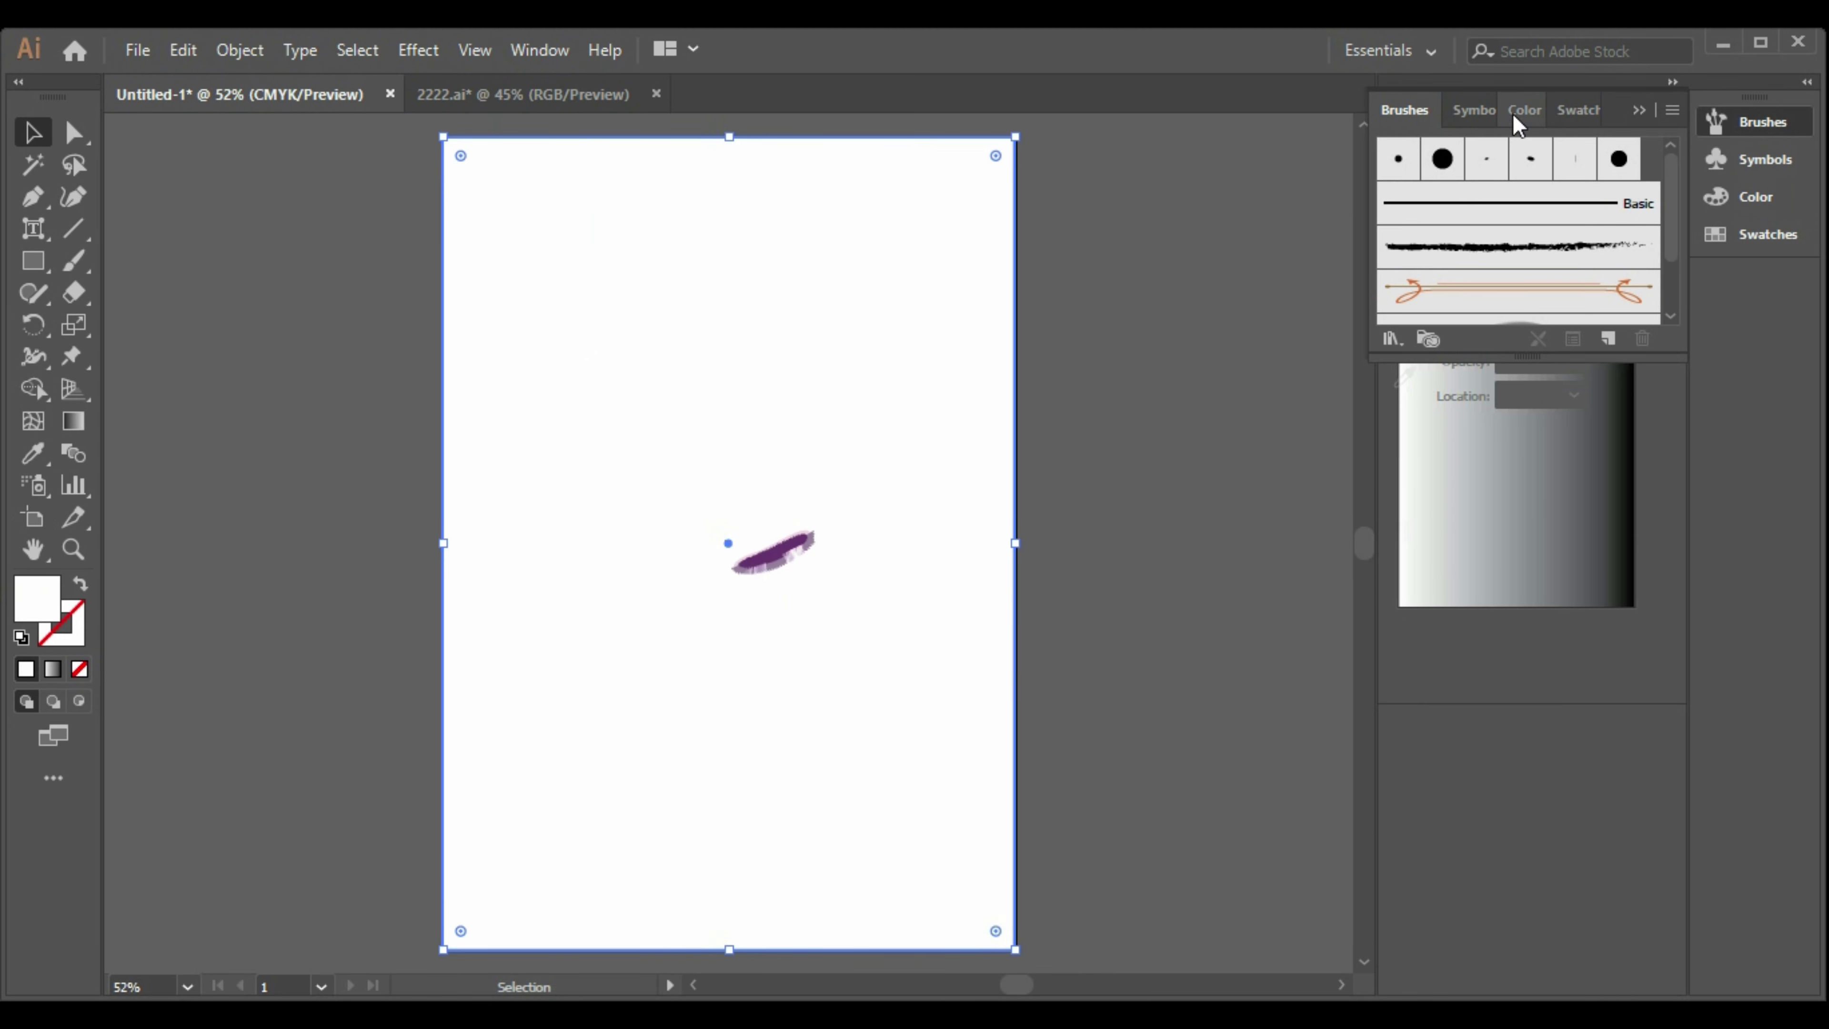
pyautogui.click(1576, 109)
pyautogui.click(1498, 293)
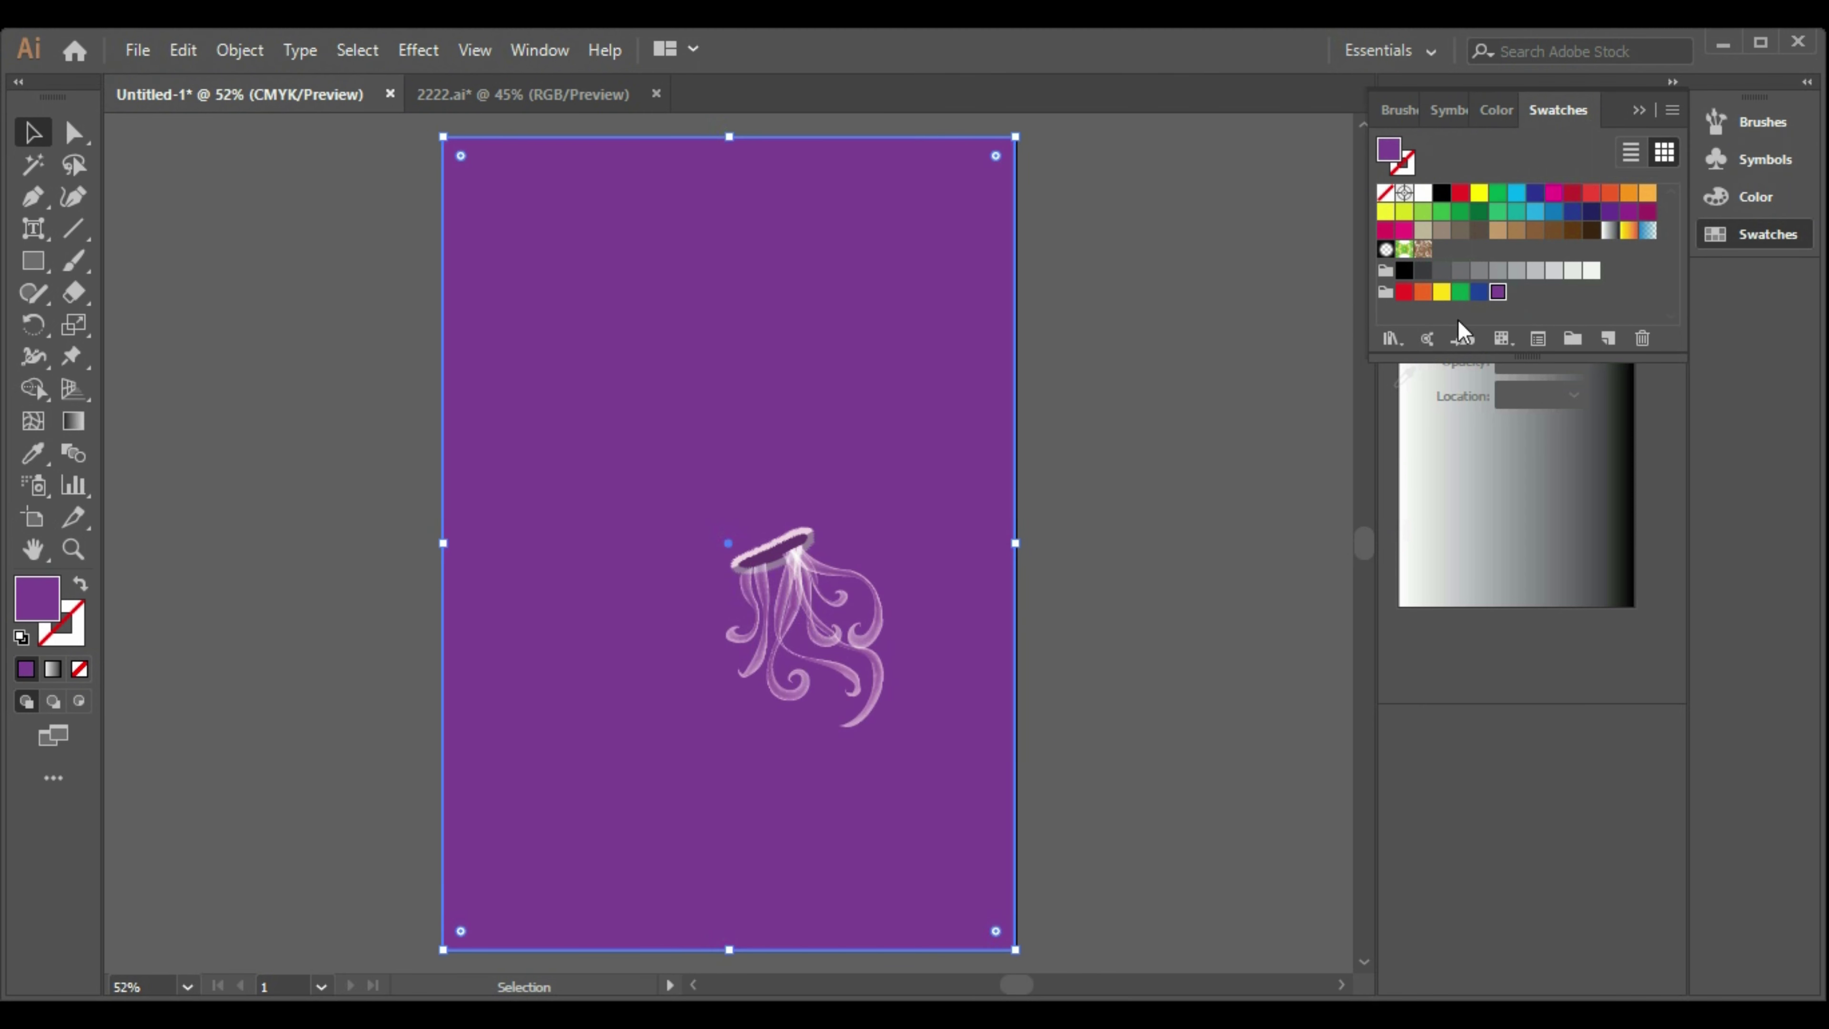
# Load the Color Combinations gradient library and try a teal-and-white gradient on the background rectangle.
pyautogui.click(1391, 339)
pyautogui.moveTo(1483, 567)
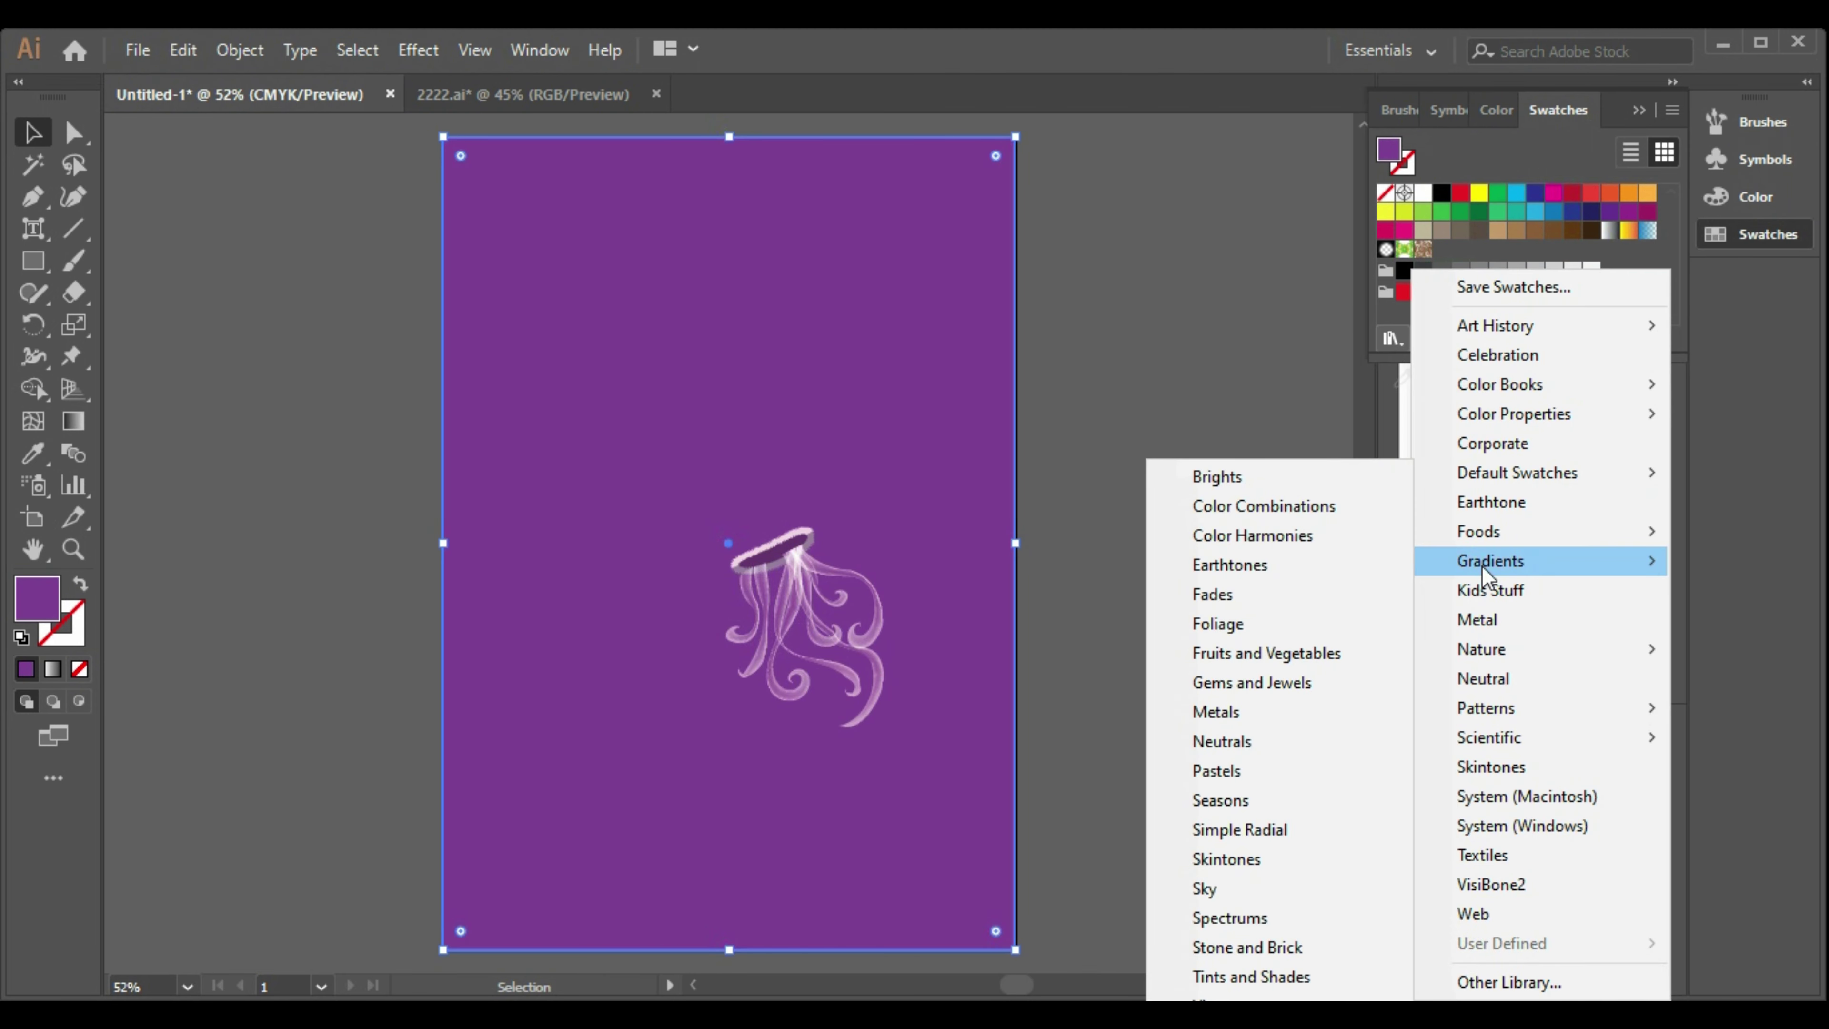
pyautogui.click(1299, 507)
pyautogui.moveTo(953, 498); pyautogui.dragTo(1366, 373)
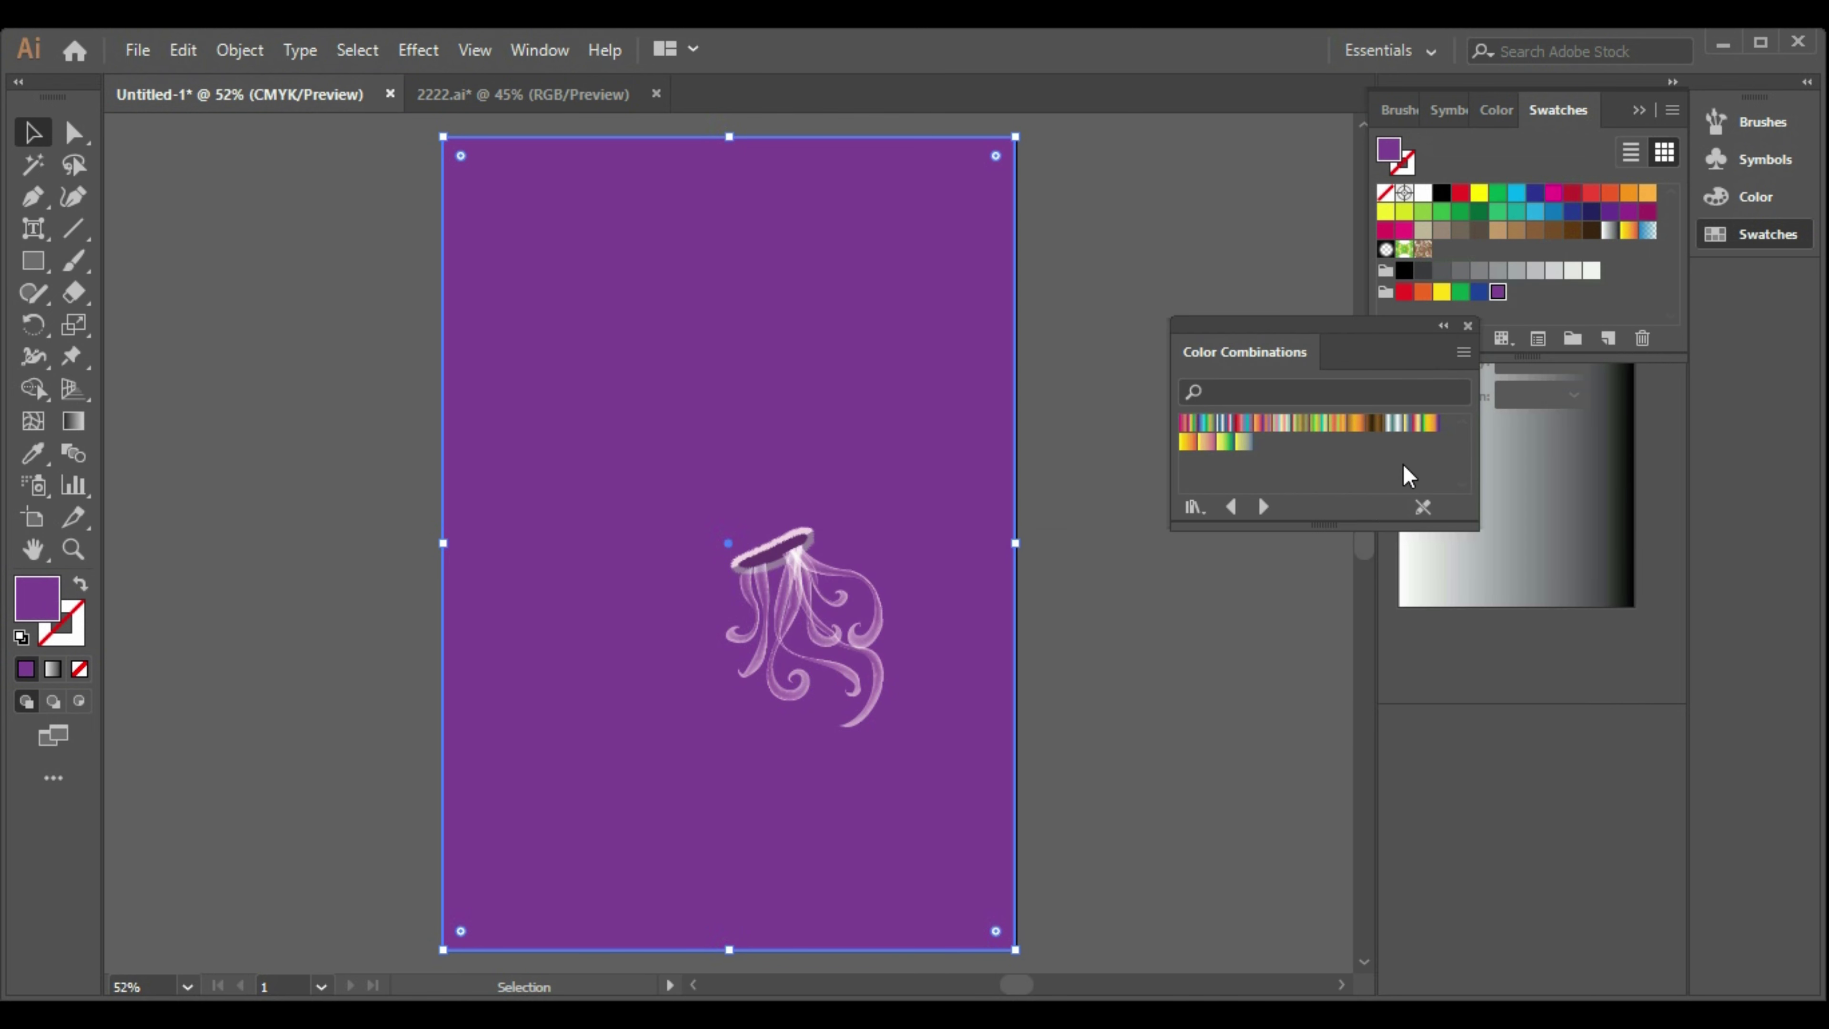
pyautogui.click(1394, 423)
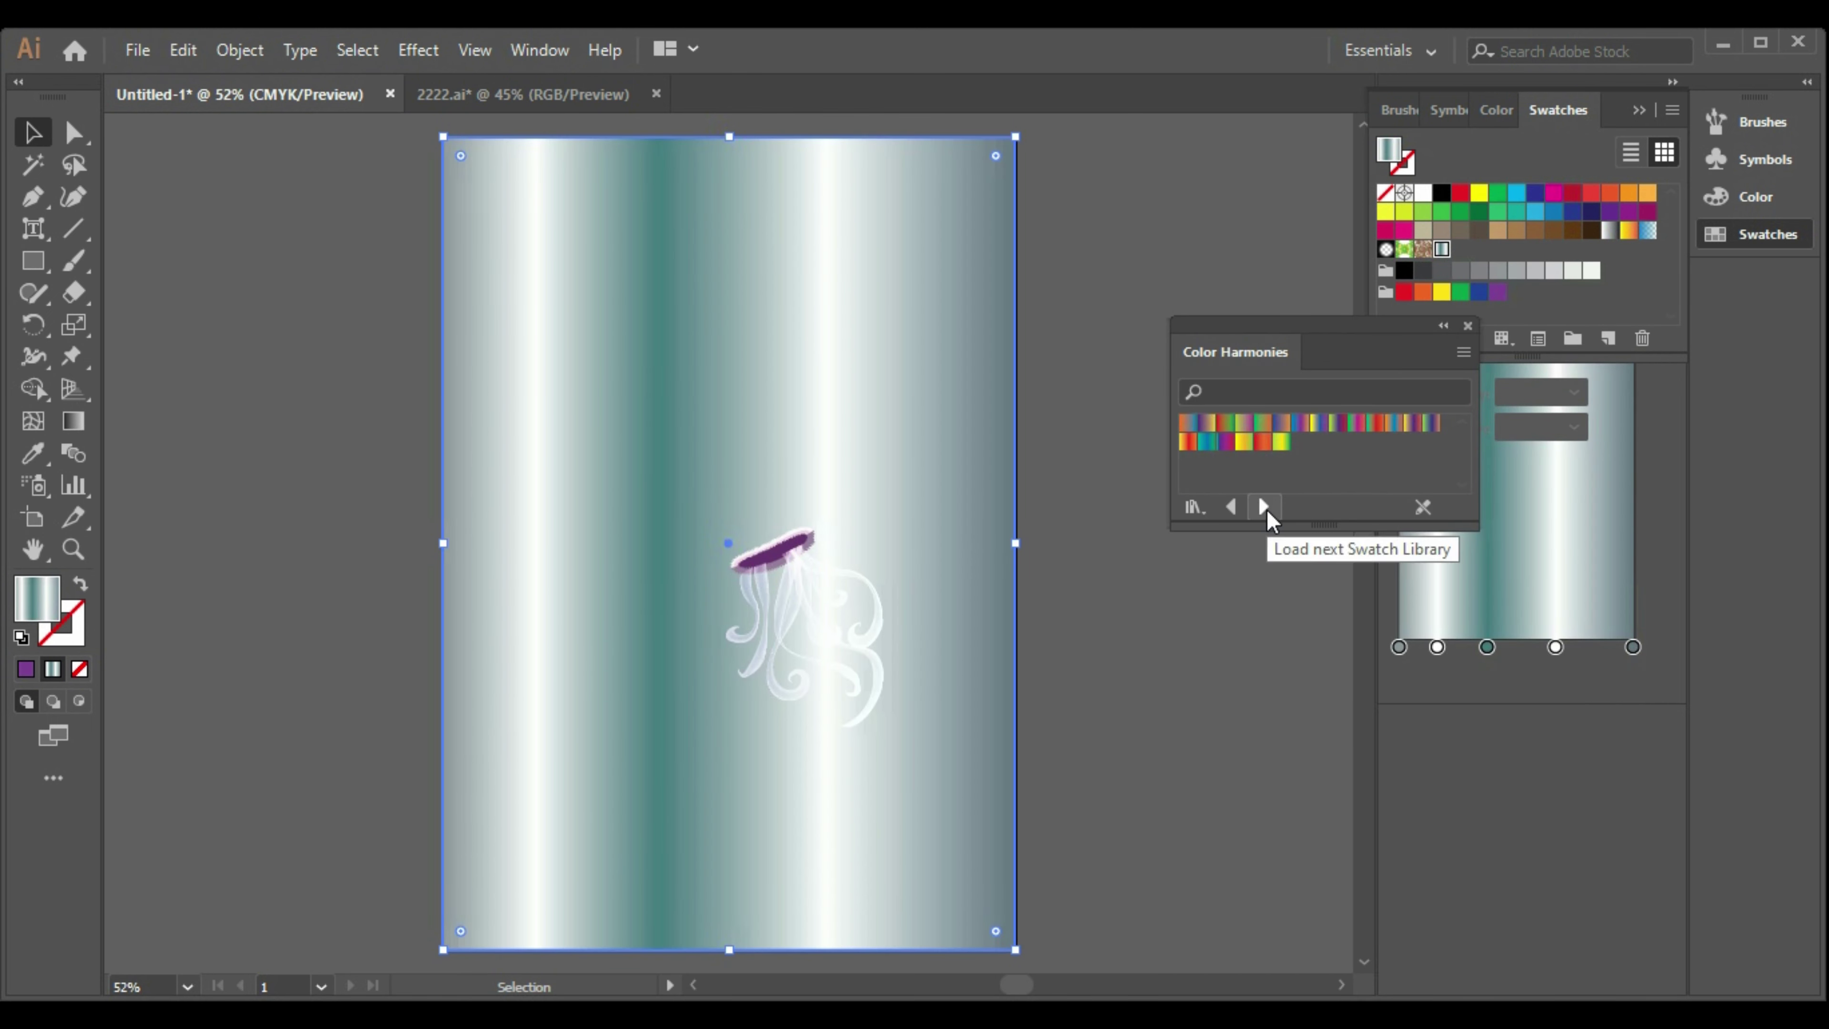
# Browse to the Gems and Jewels gradient library and try a peach-and-cream gradient on the background rectangle.
pyautogui.click(1266, 509)
pyautogui.click(1266, 509)
pyautogui.click(1267, 506)
pyautogui.click(1265, 506)
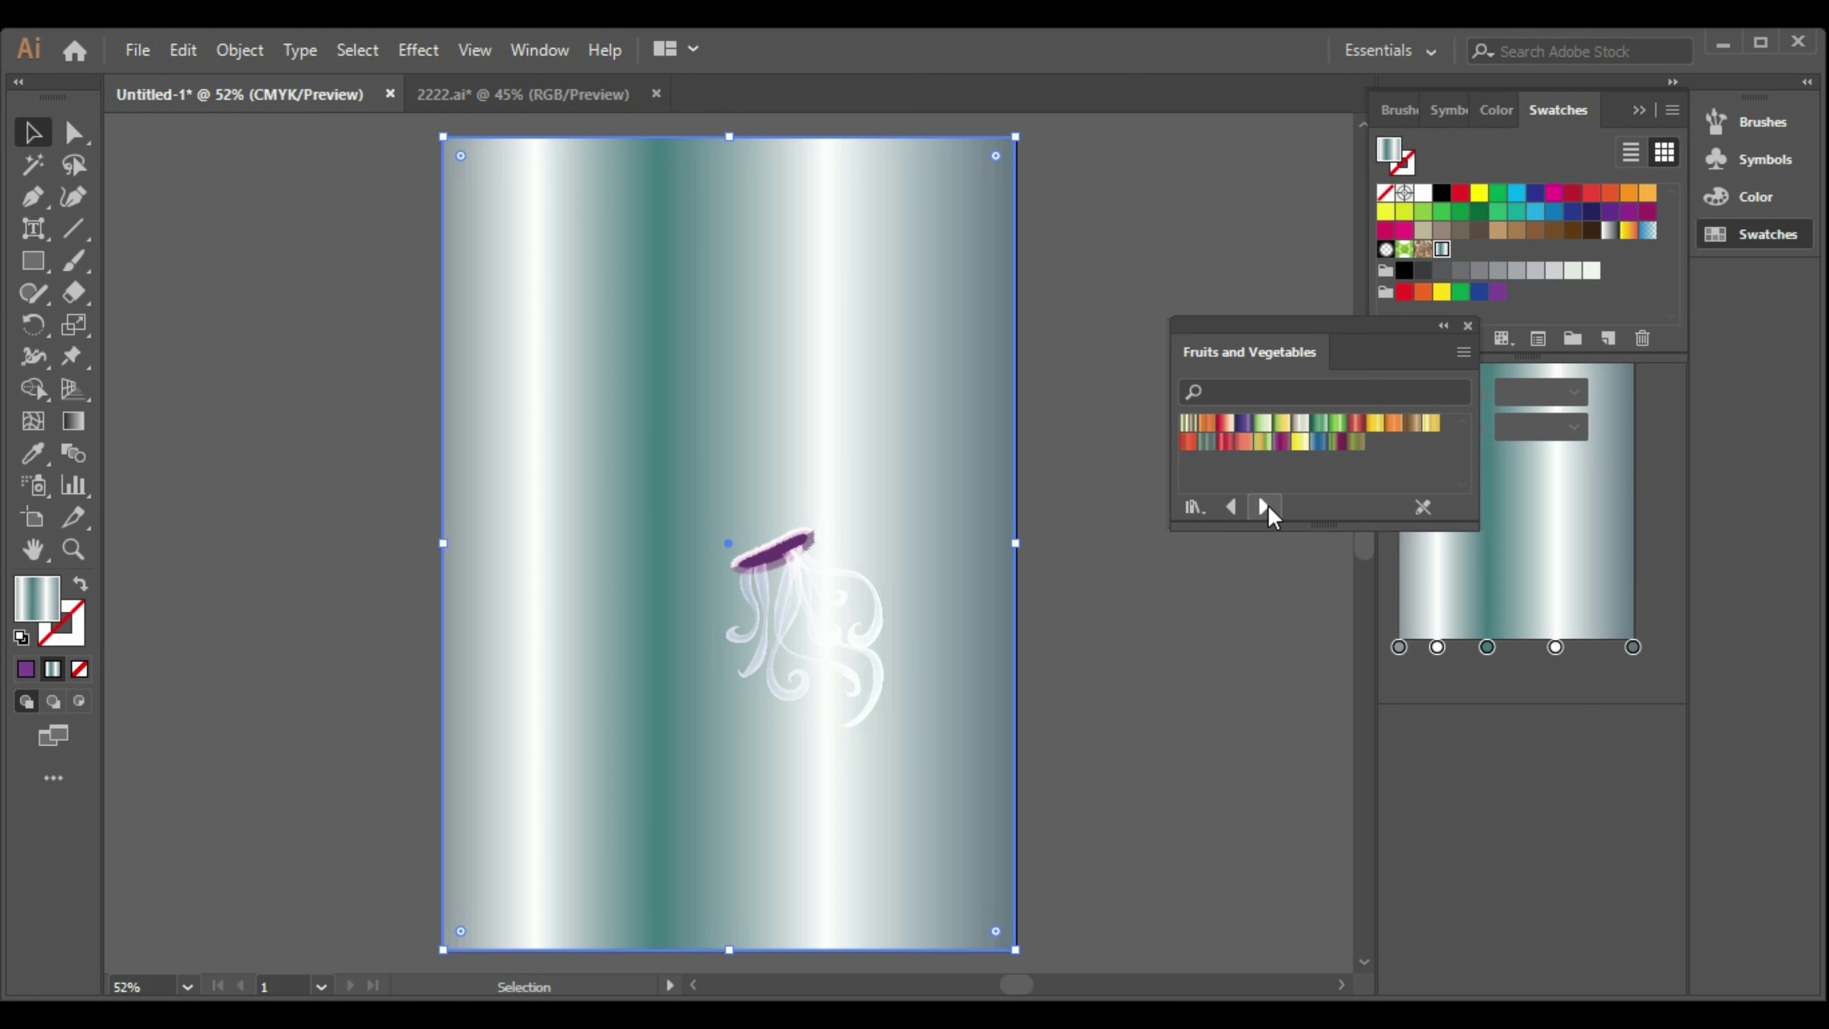
pyautogui.click(1265, 506)
pyautogui.click(1187, 441)
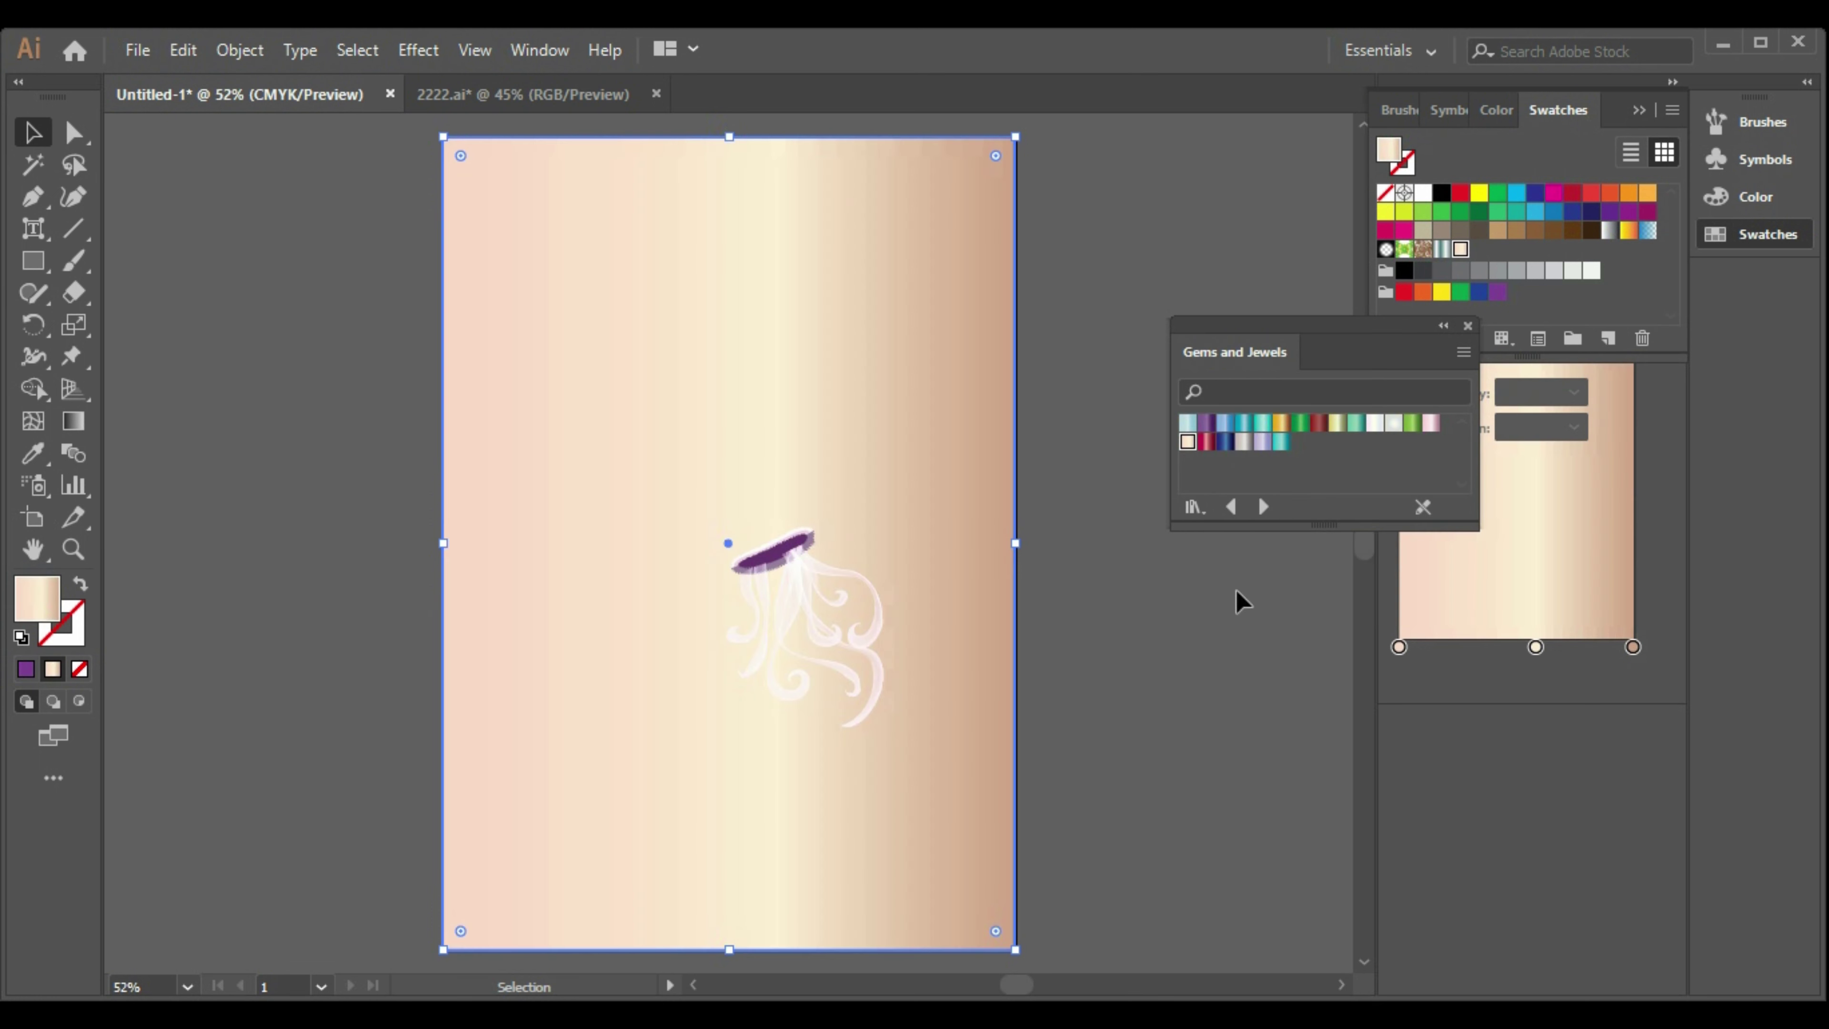
# Browse to the Skintones gradient library, try Skintone 2 on the background rectangle, and return its fill to solid purple.
pyautogui.click(1260, 507)
pyautogui.click(1260, 508)
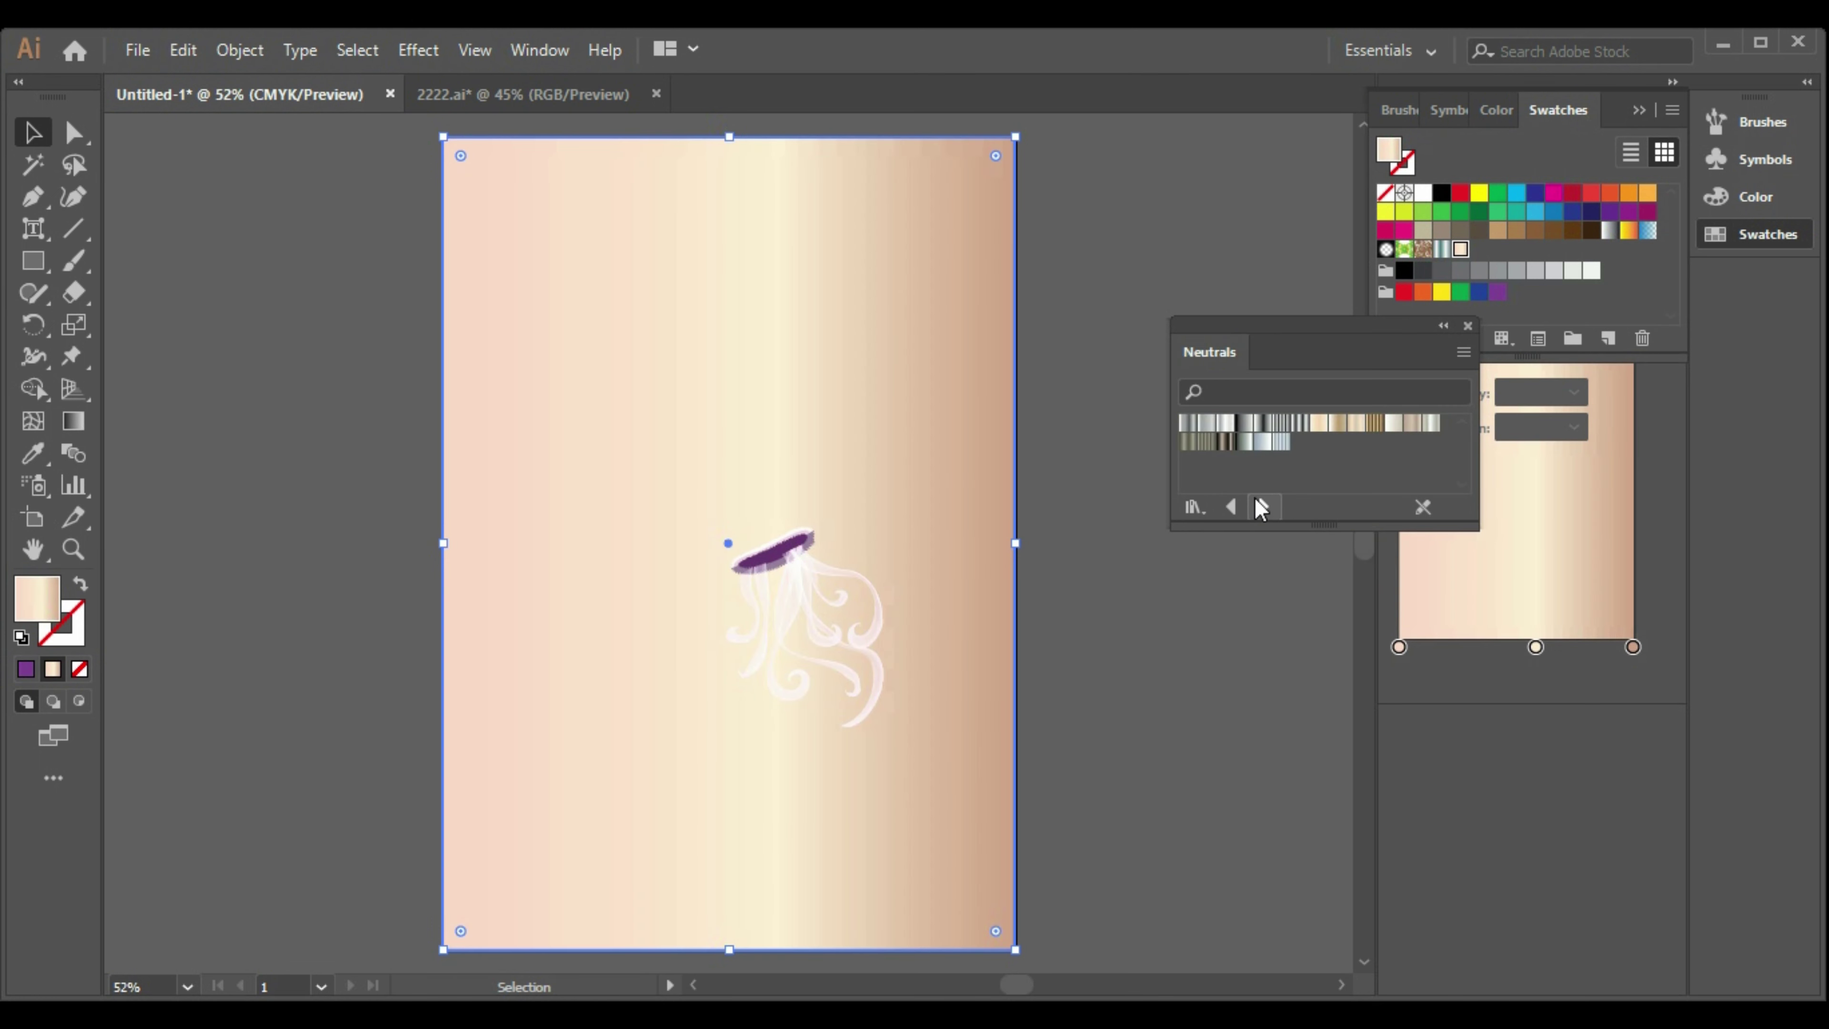
pyautogui.click(1261, 506)
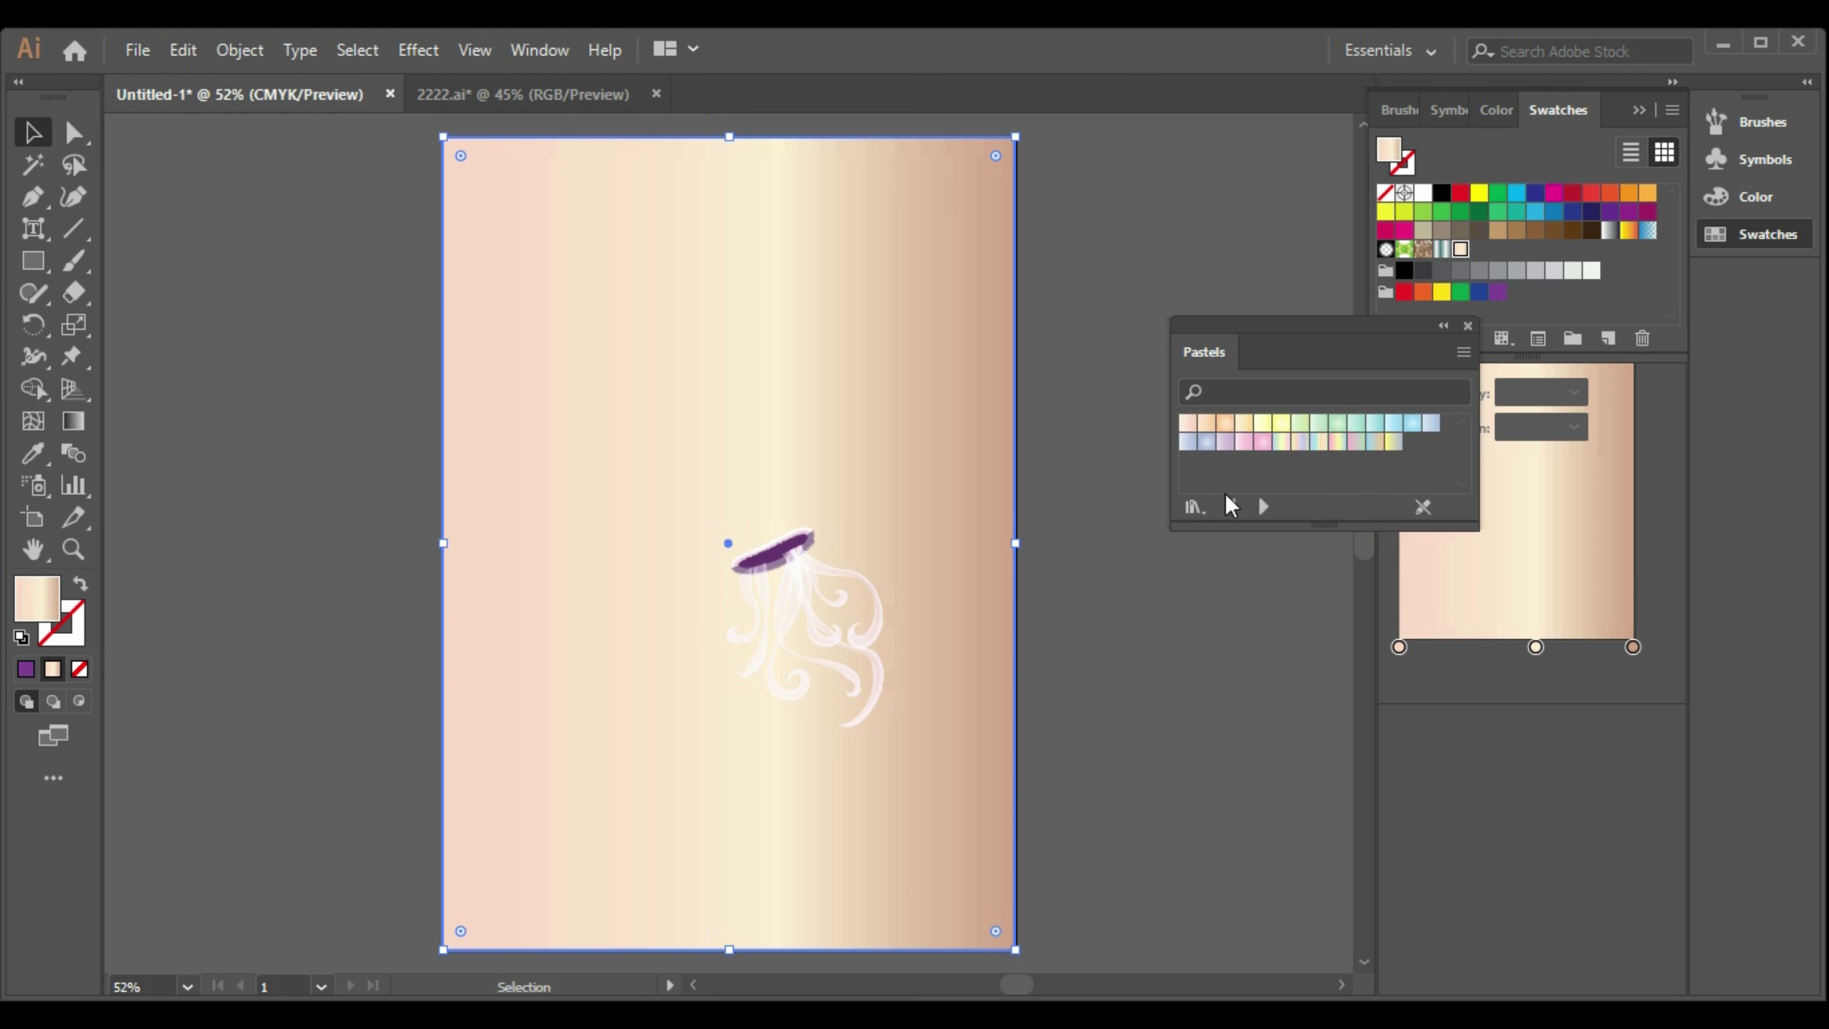
pyautogui.click(1270, 516)
pyautogui.click(1271, 516)
pyautogui.click(1271, 516)
pyautogui.click(1269, 514)
pyautogui.click(1223, 507)
pyautogui.click(1204, 426)
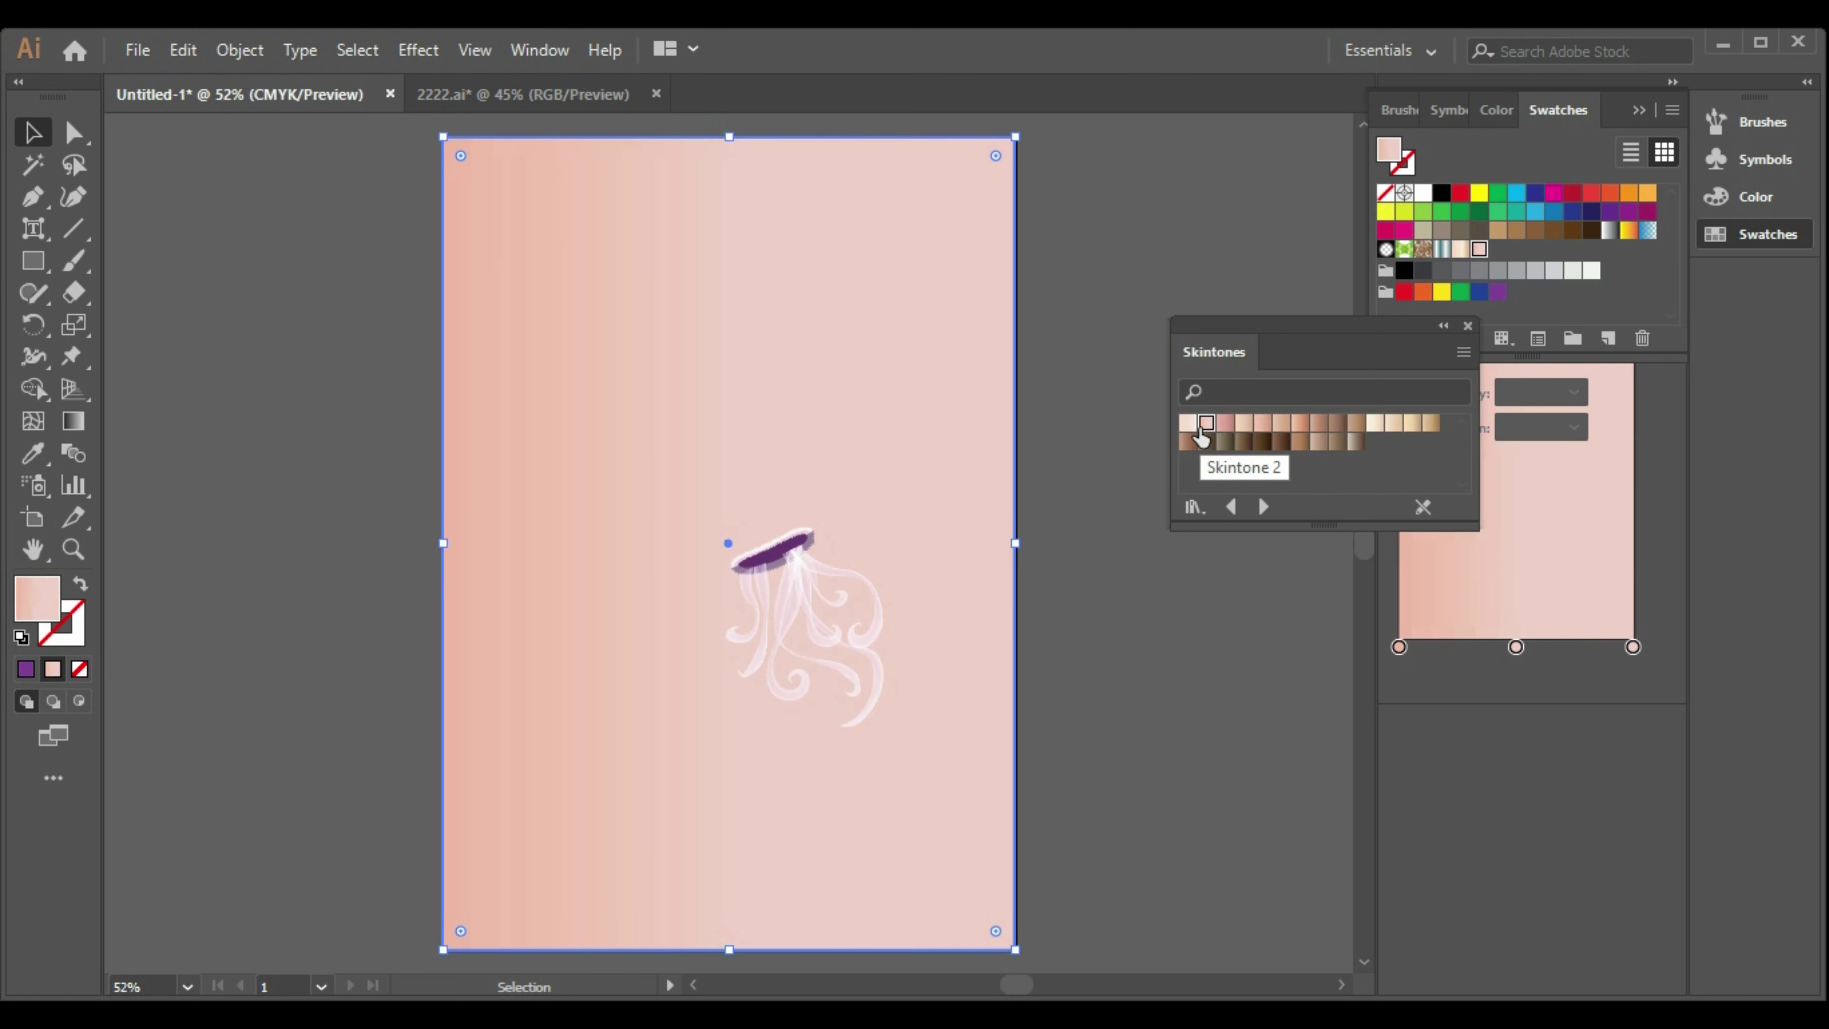
pyautogui.click(1497, 292)
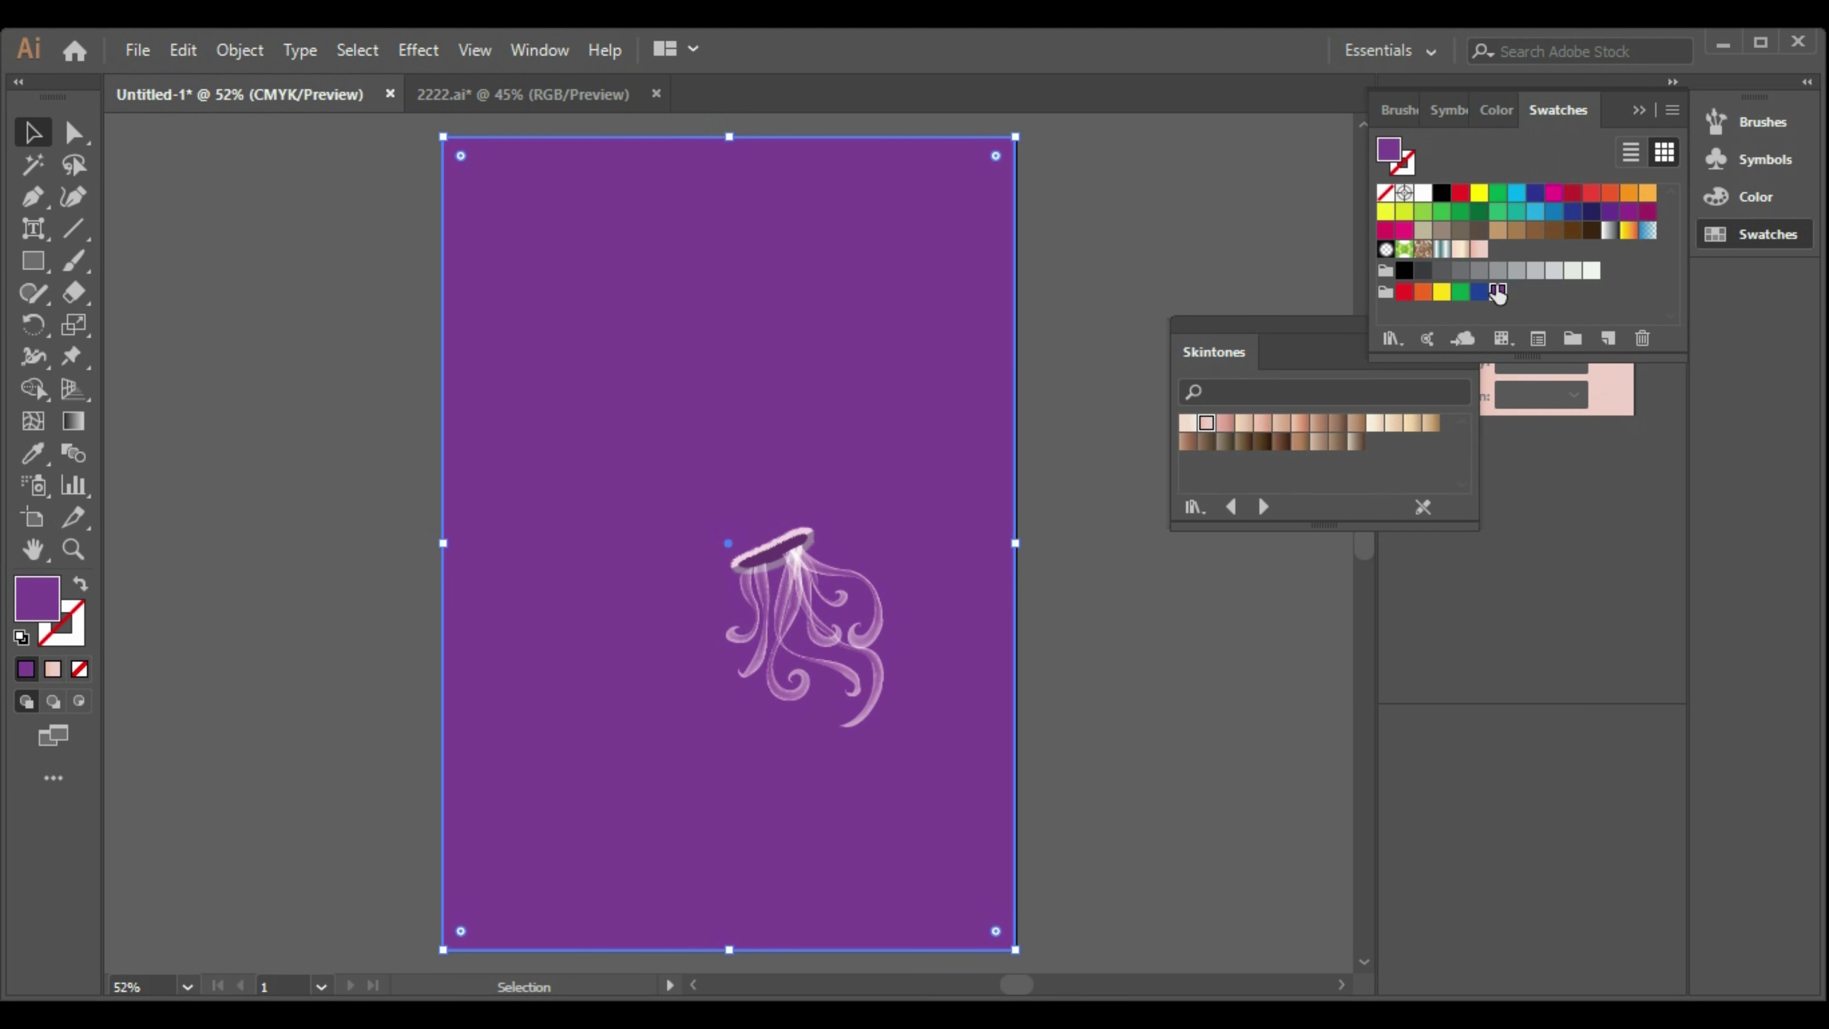
# Load the Decorative Legacy pattern library and fill the background rectangle with the beige pattern of white dots.
pyautogui.moveTo(1272, 343); pyautogui.dragTo(1274, 488)
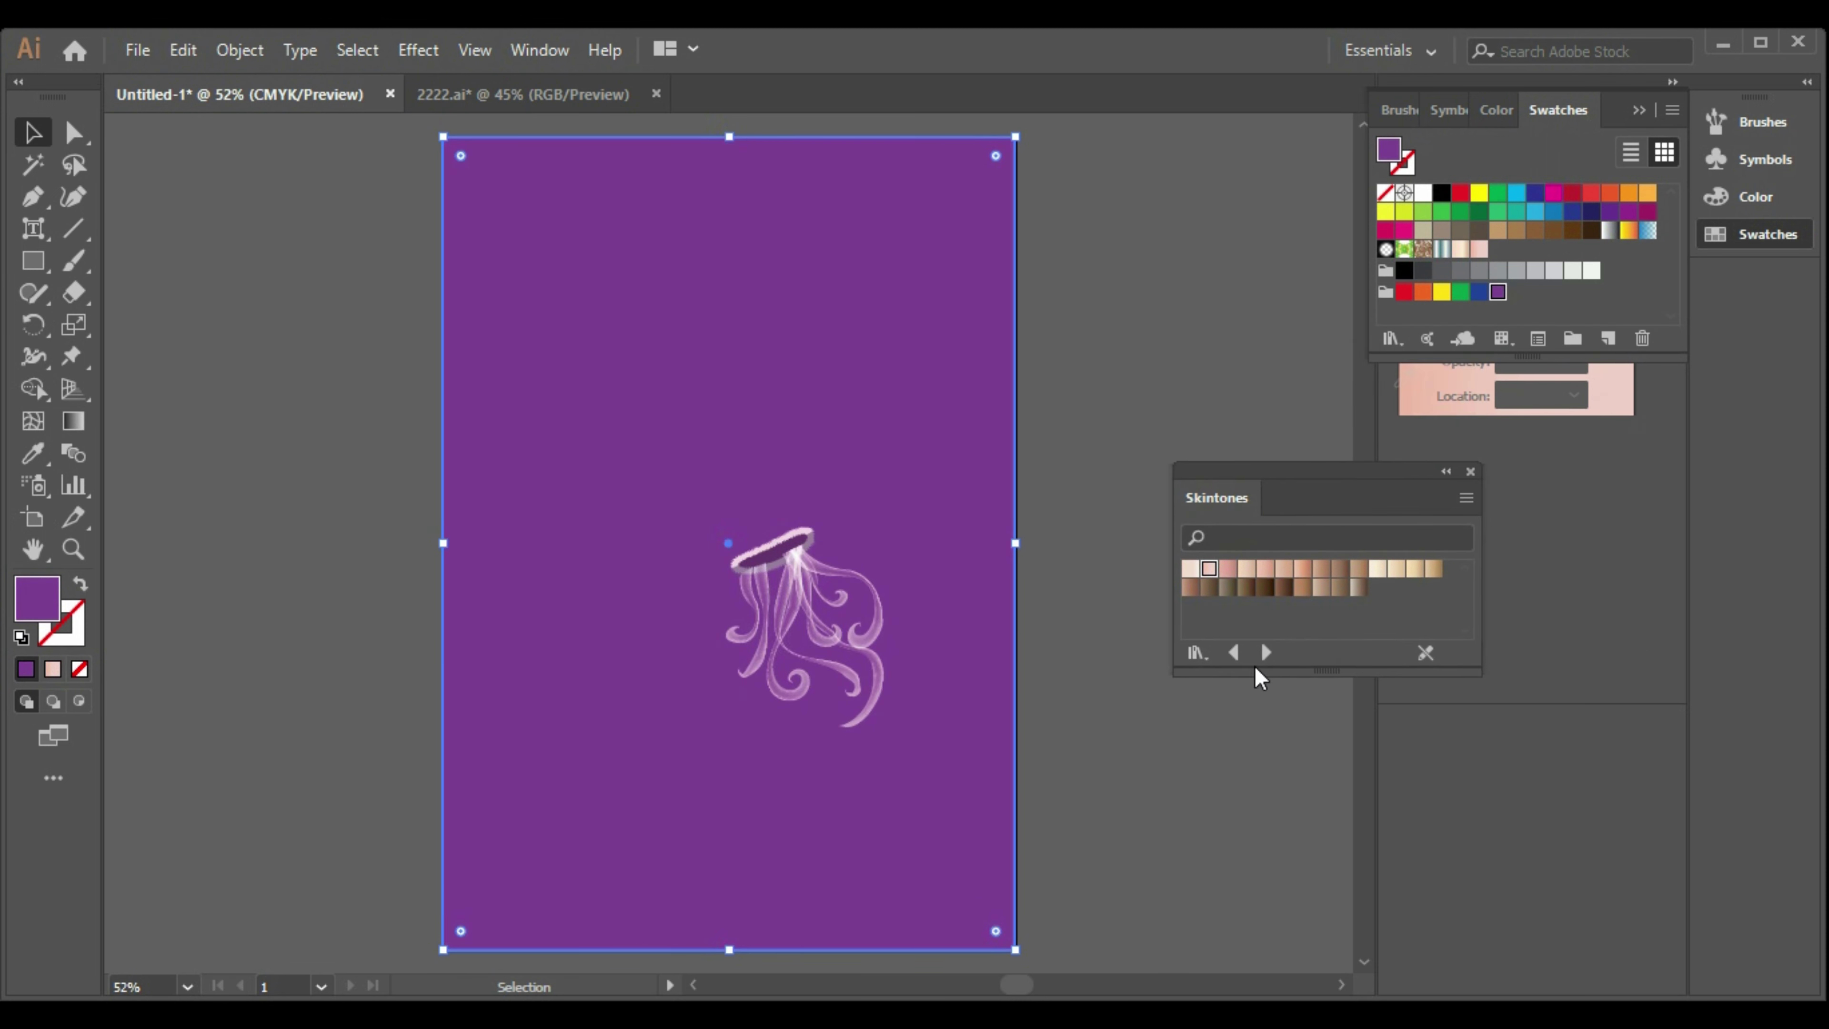
pyautogui.click(1195, 652)
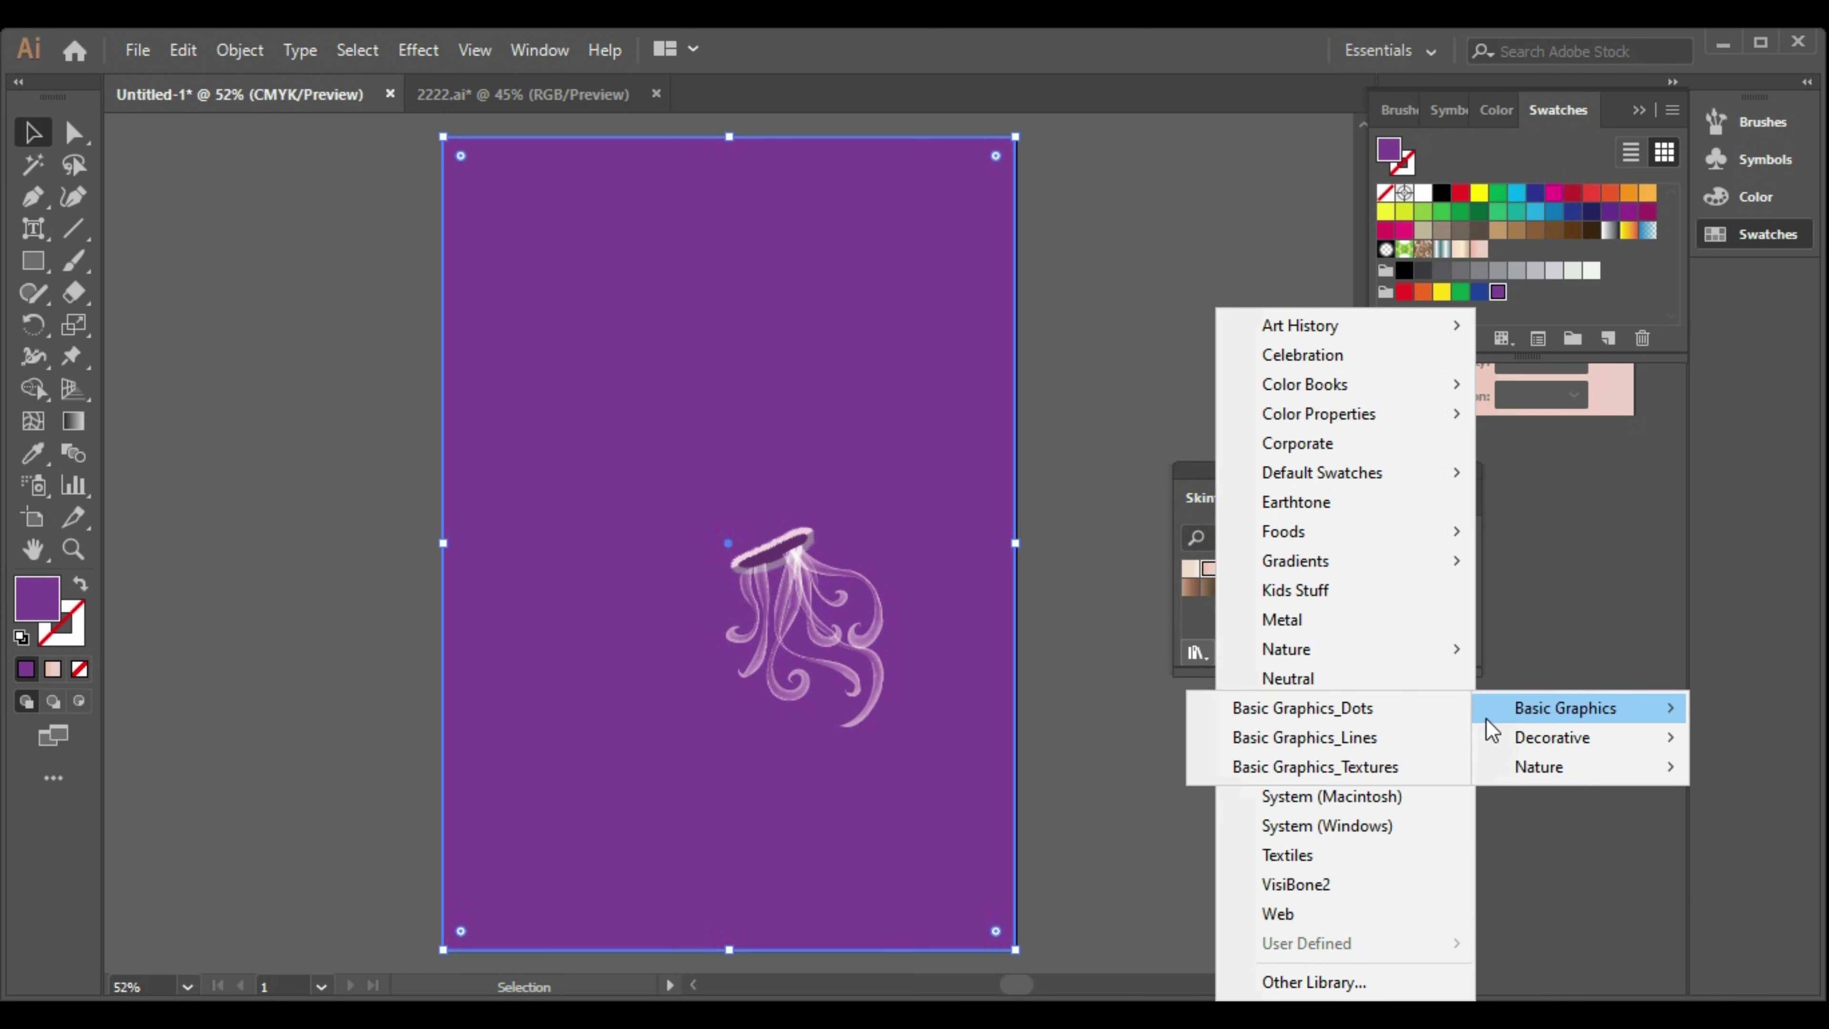
pyautogui.moveTo(1375, 742)
pyautogui.moveTo(1429, 707)
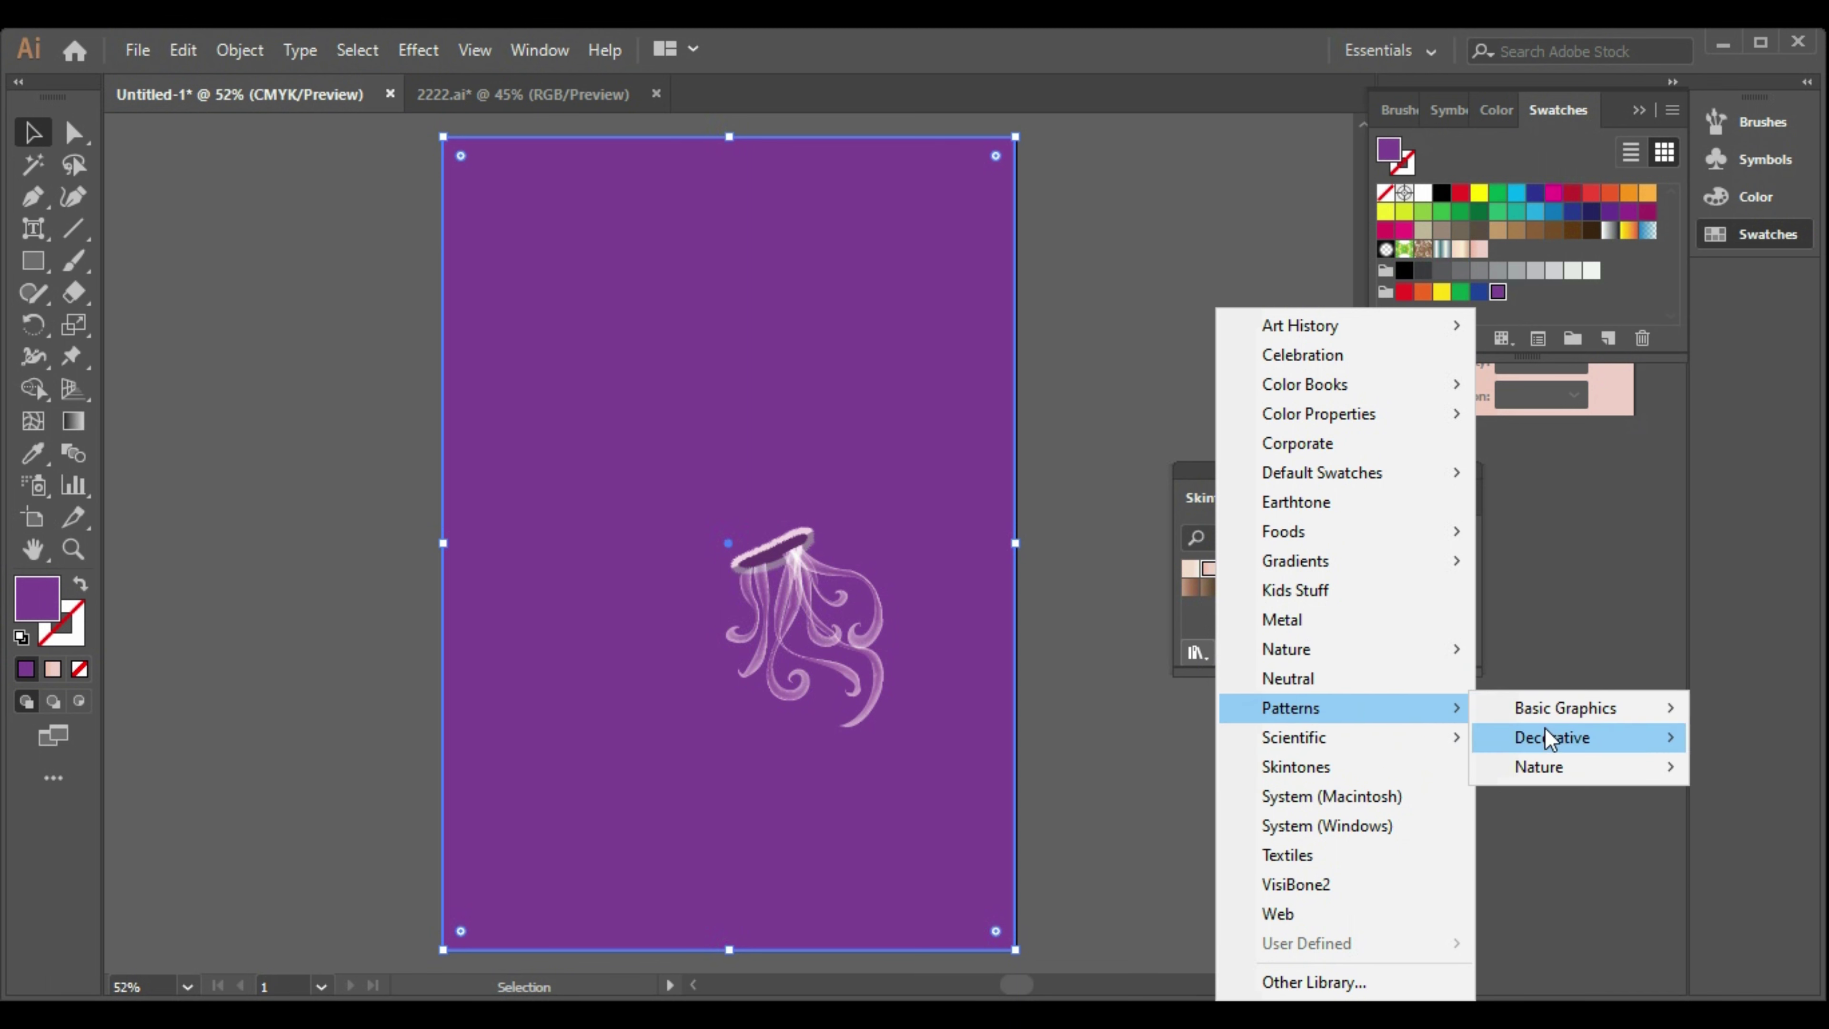
pyautogui.moveTo(1563, 739)
pyautogui.click(1449, 739)
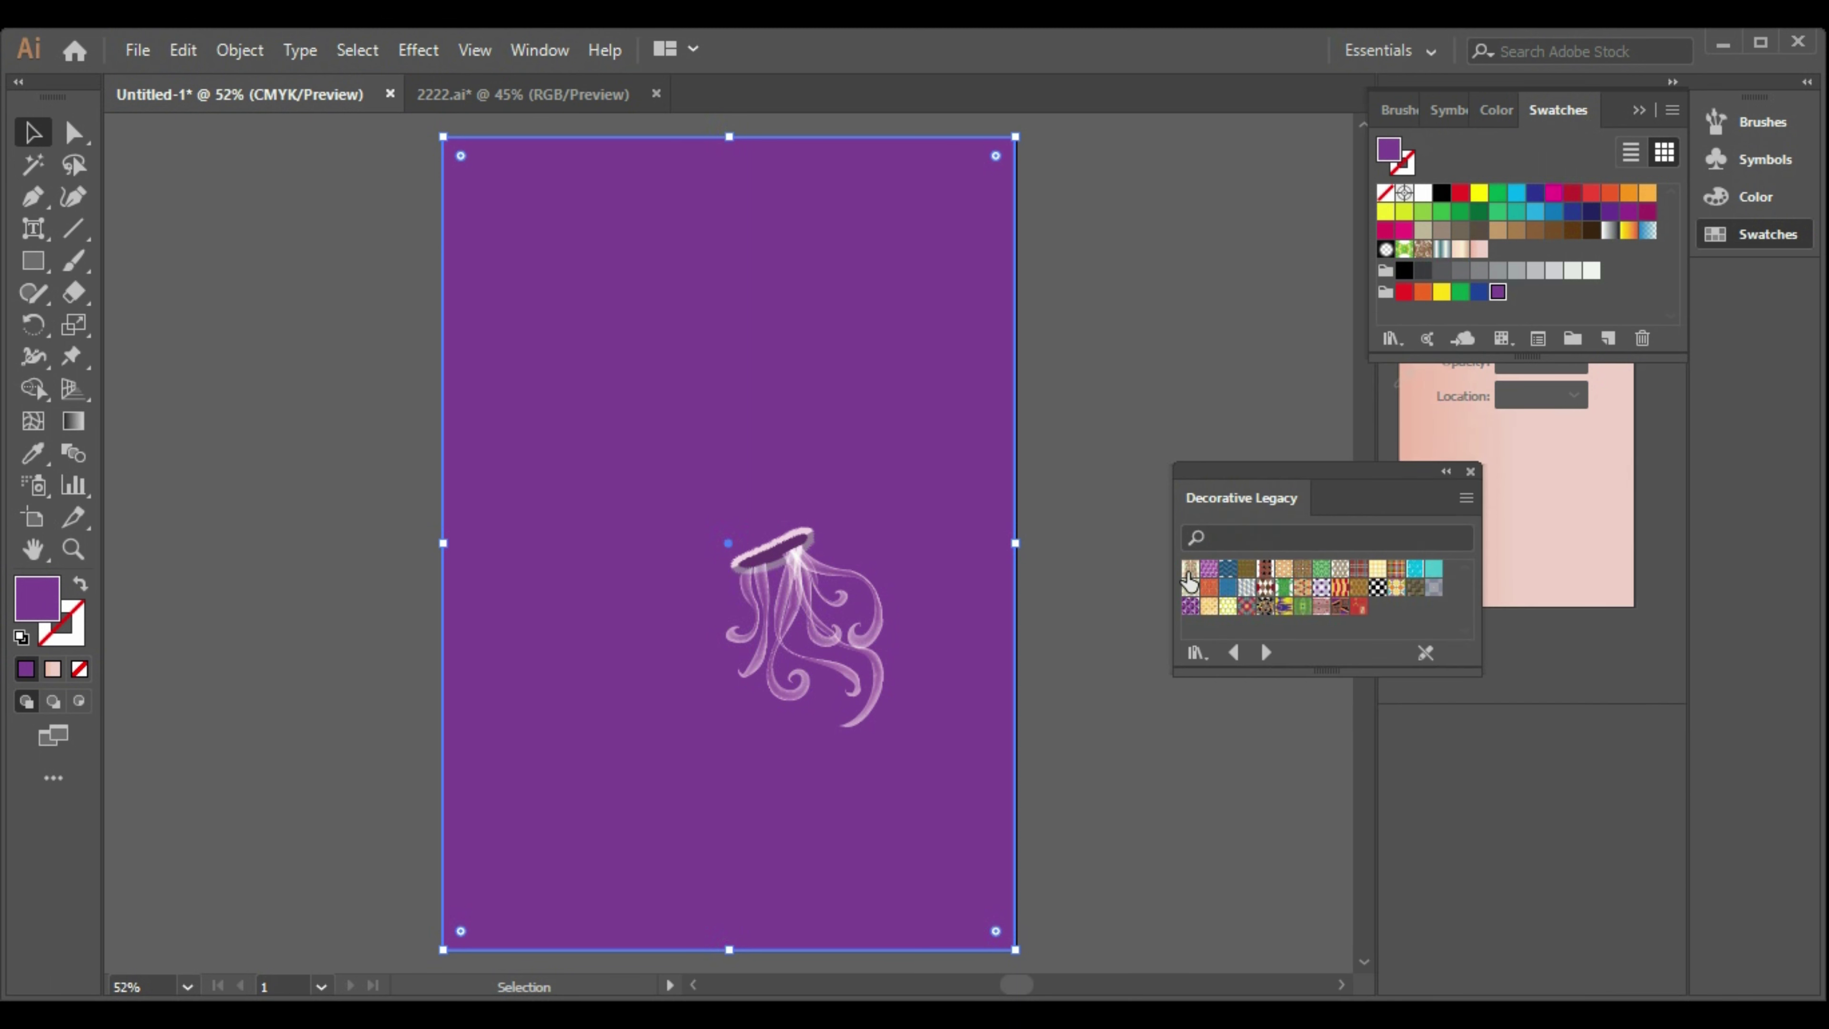
pyautogui.click(1190, 570)
pyautogui.click(1190, 587)
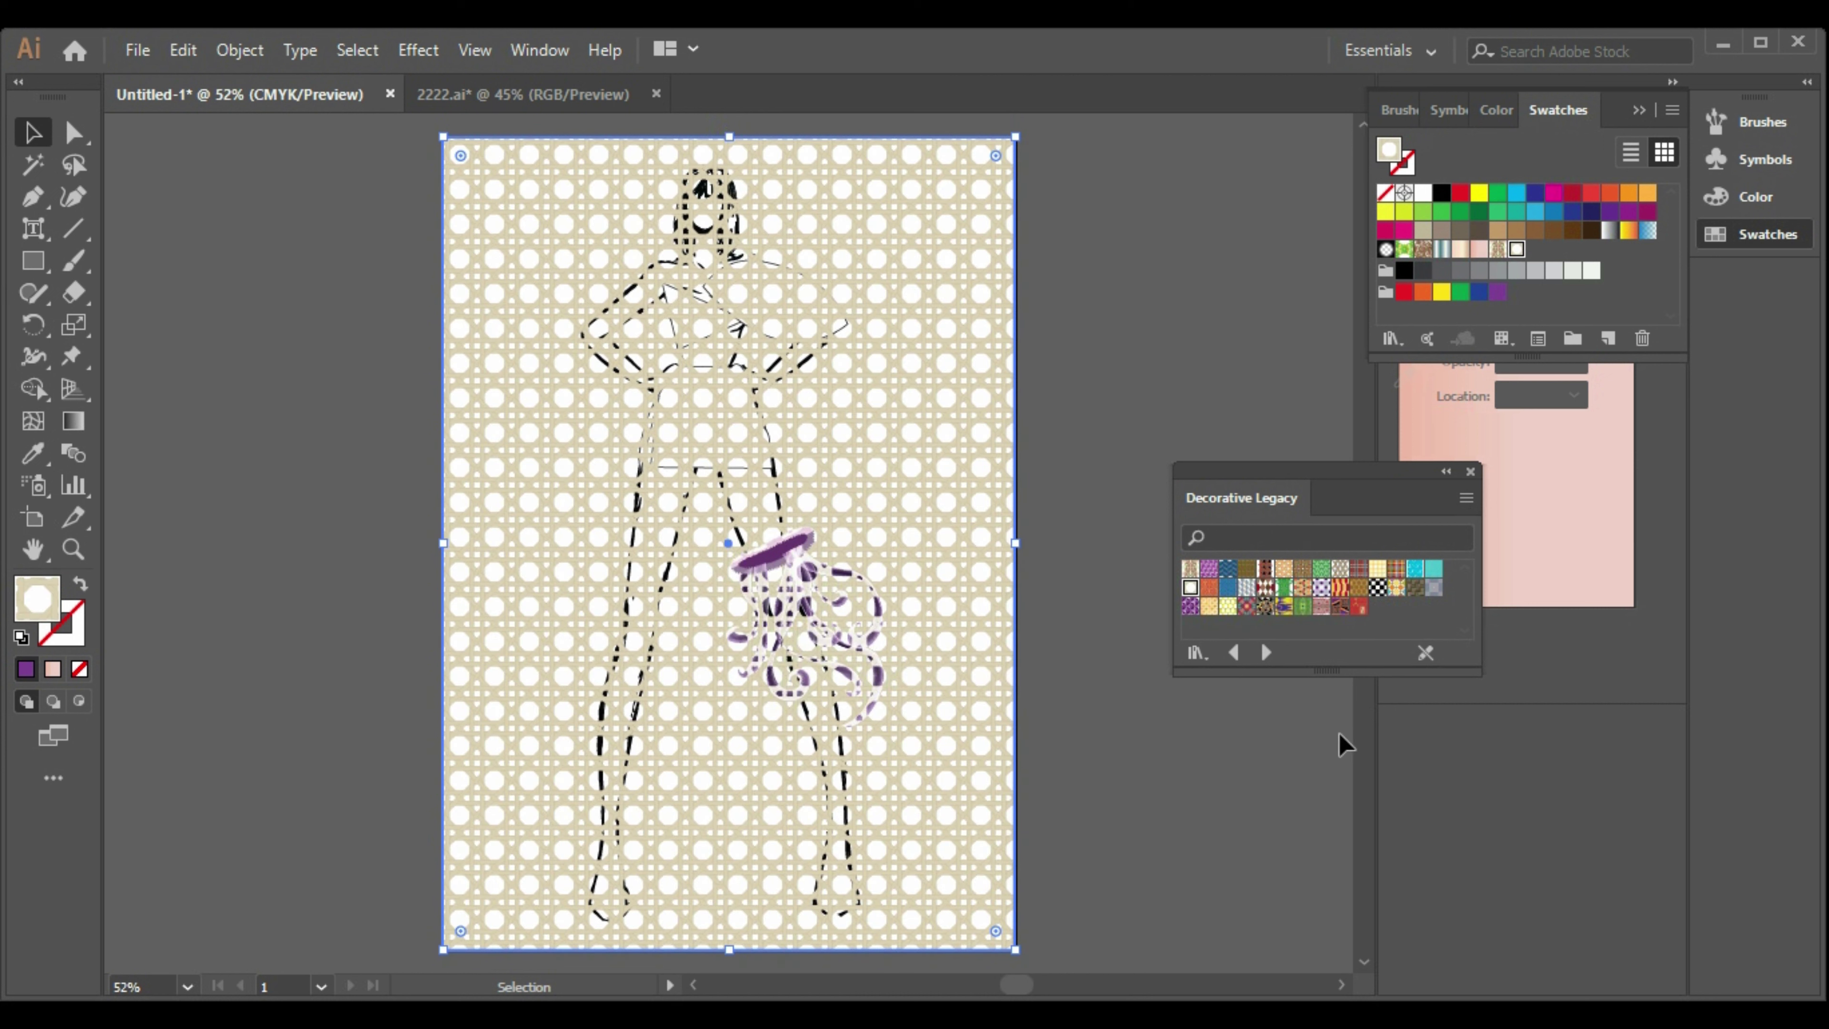
# Send the dotted background rectangle behind the figure, garments and jellyfish.
pyautogui.rightClick(909, 442)
pyautogui.moveTo(980, 862)
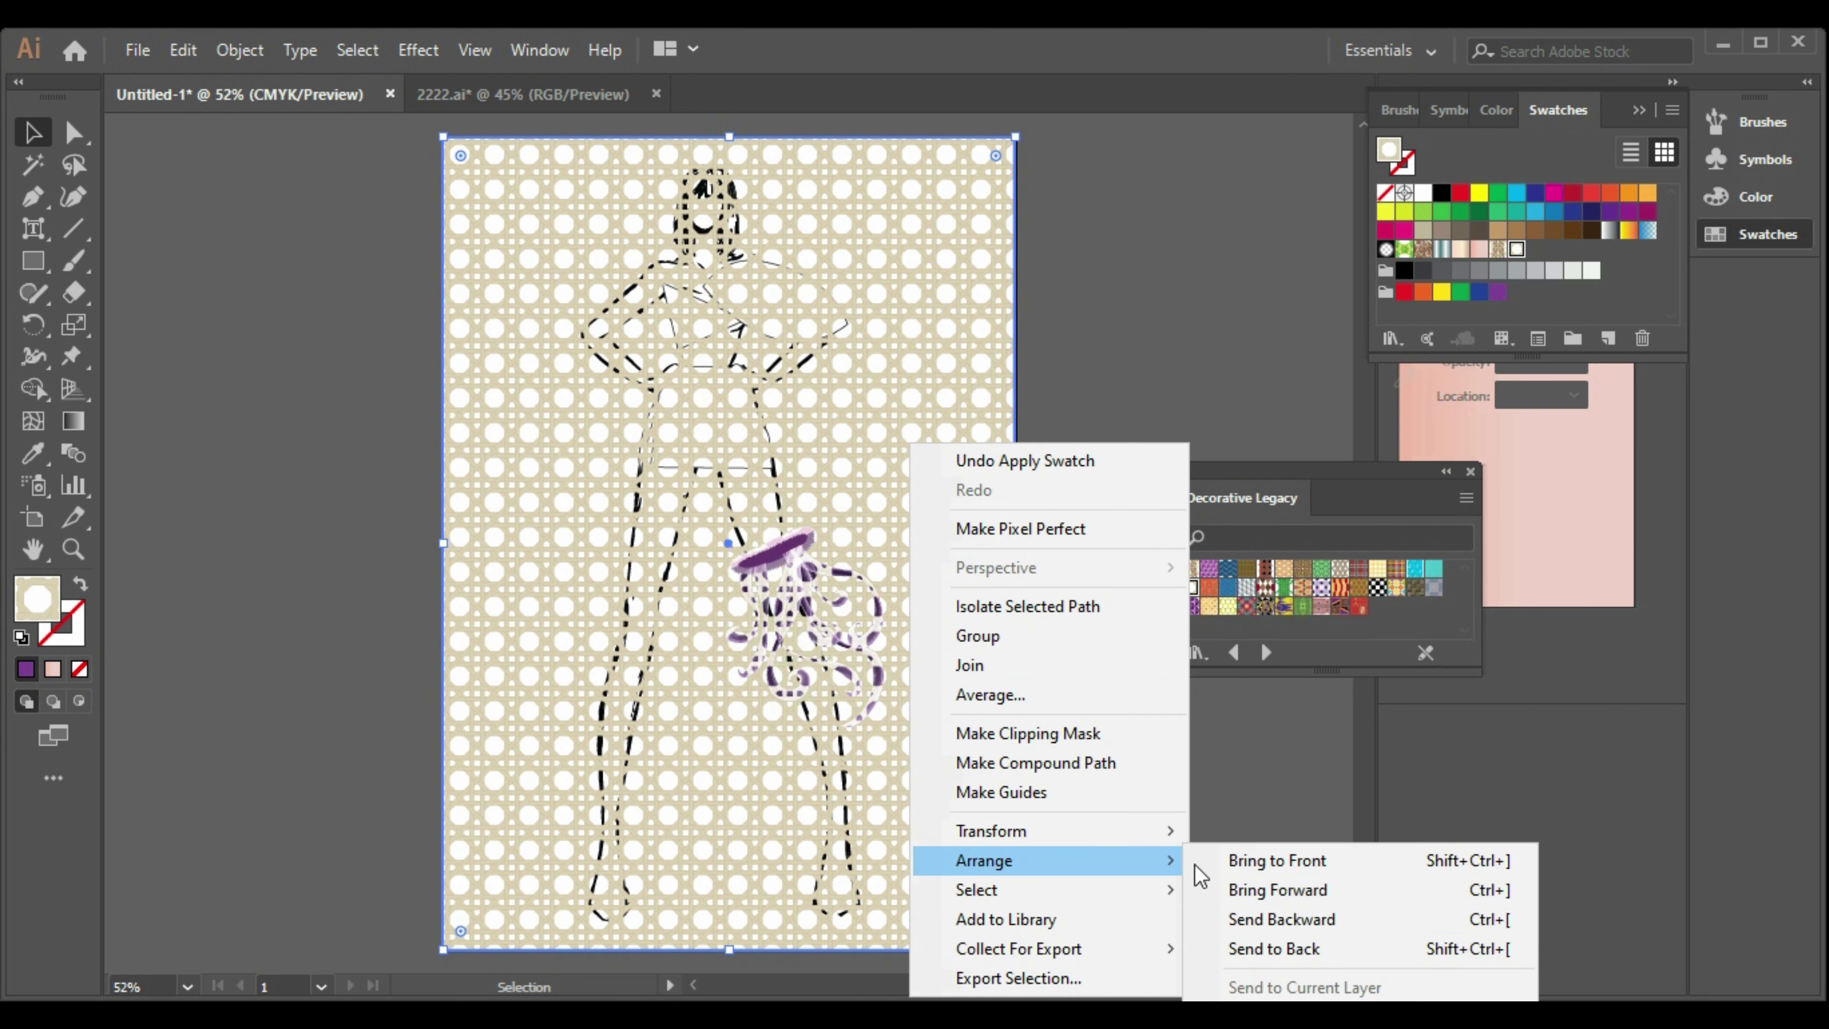
pyautogui.click(1269, 955)
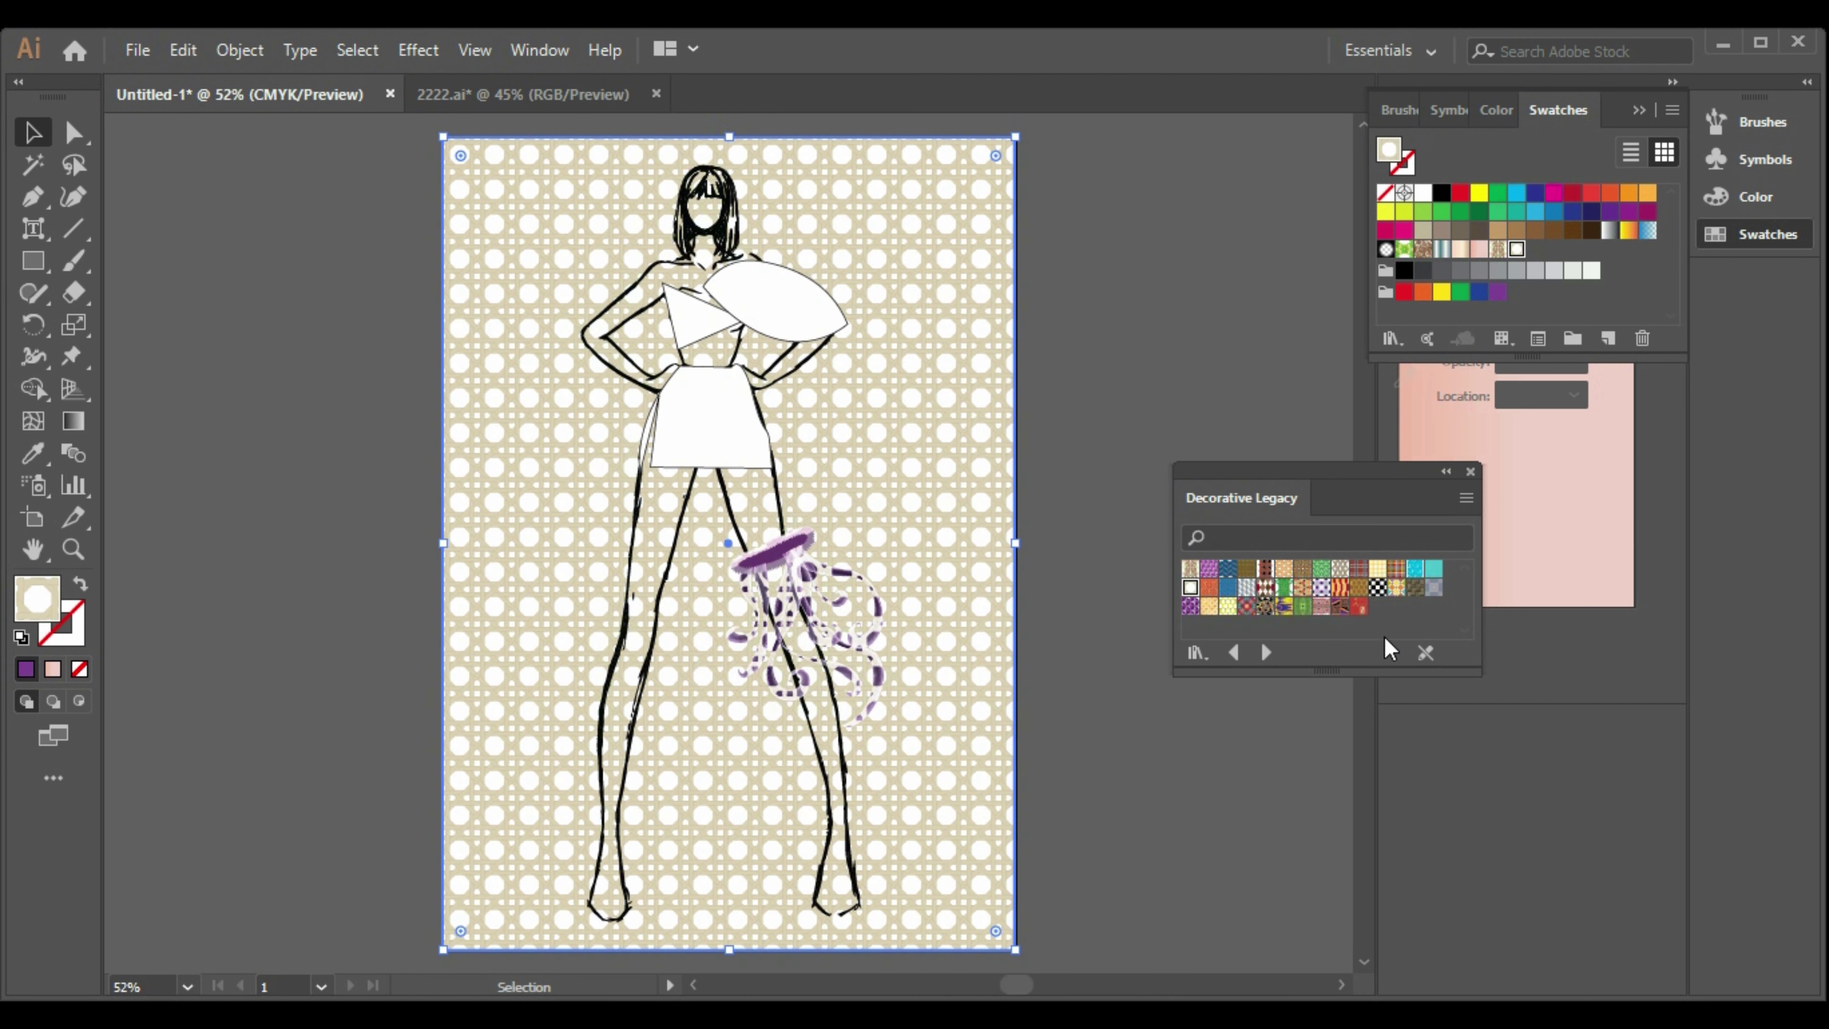
# Try the Checkers, yellow gingham and two purple Decorative Legacy patterns on the background rectangle.
pyautogui.click(1378, 589)
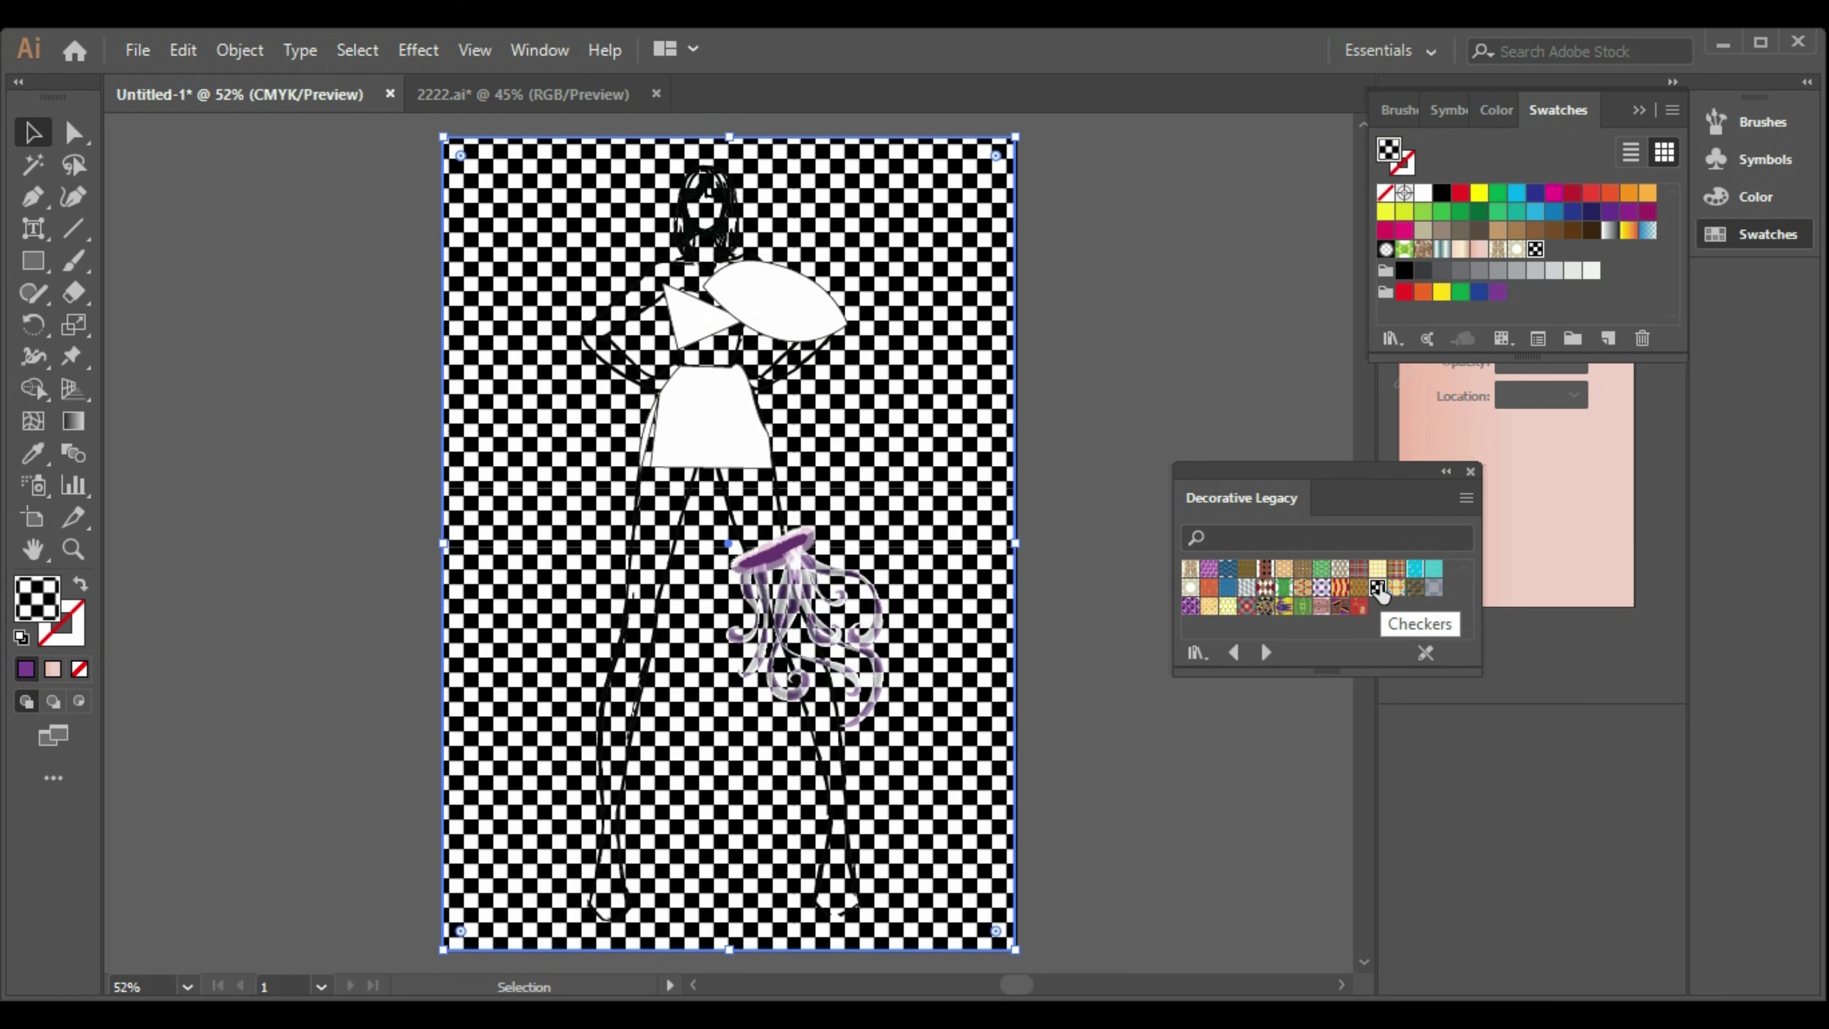
pyautogui.click(1377, 570)
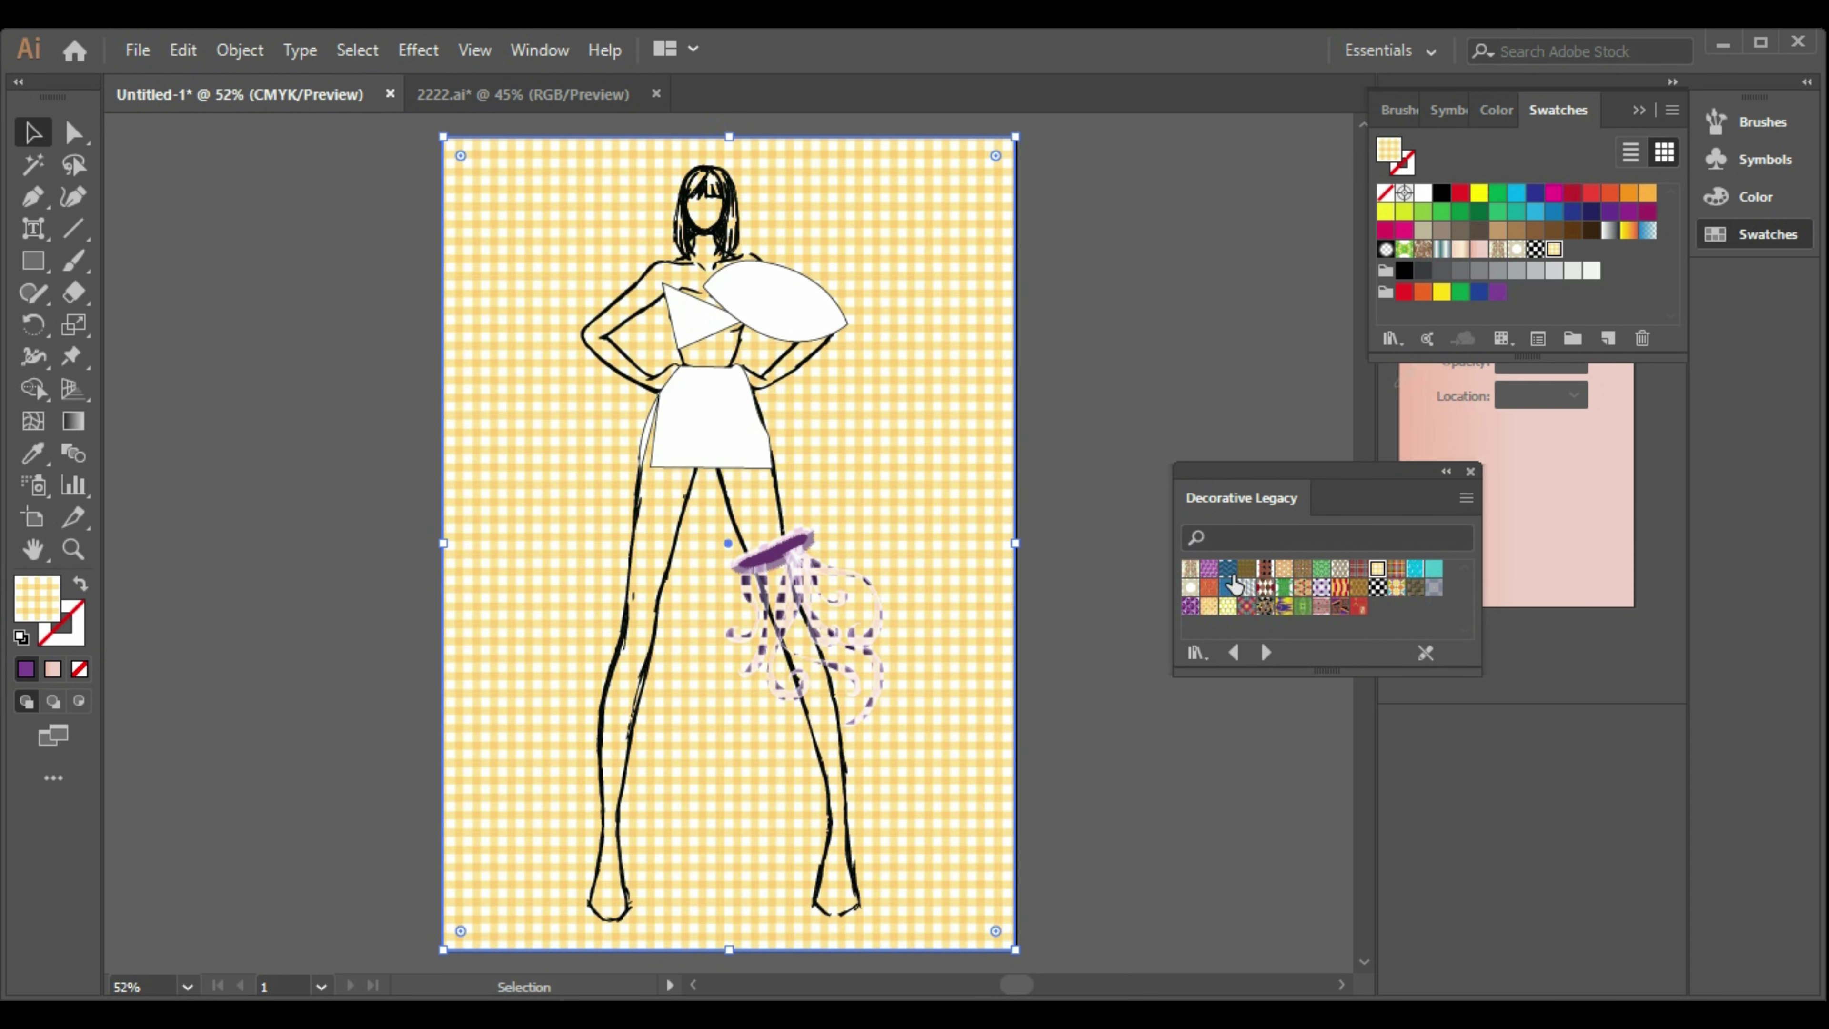
pyautogui.click(1190, 607)
pyautogui.click(1209, 568)
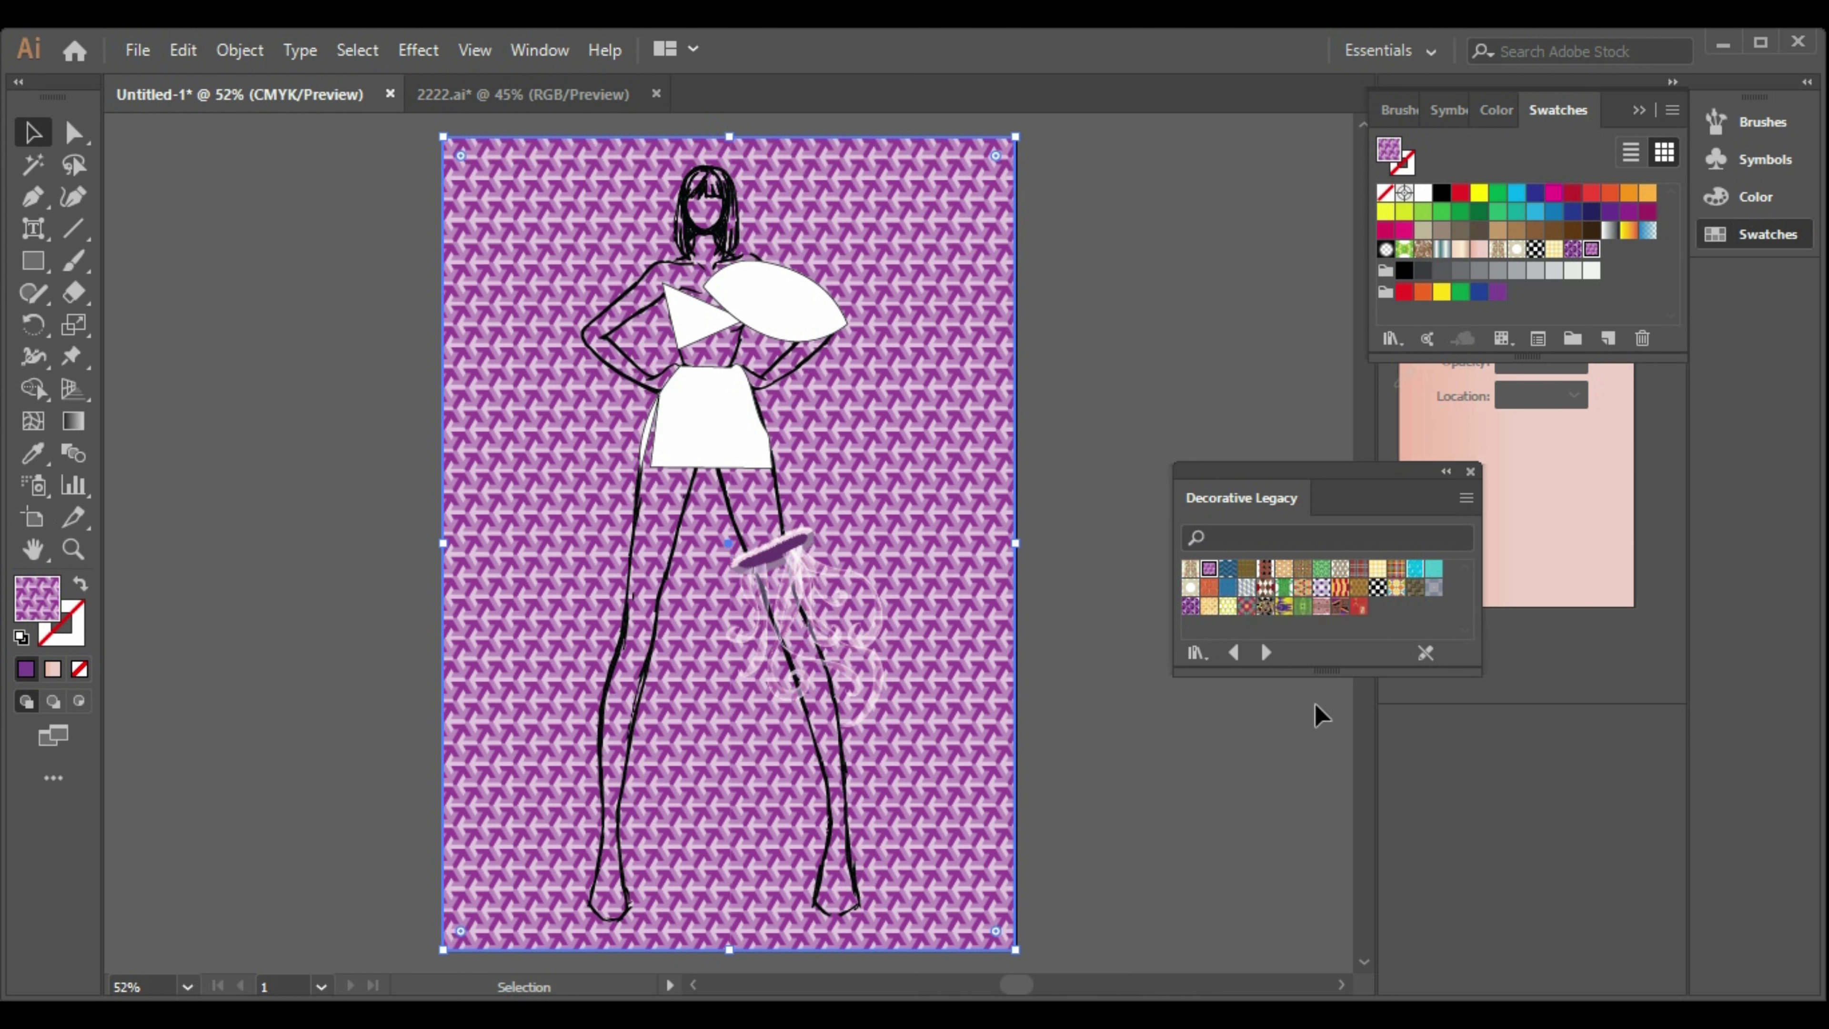
# Browse the Vonster Patterns, Nature_Animal Skins, Nature_Foliage and Analogous libraries, trying a grey animal-skin pattern on the background rectangle.
pyautogui.click(1277, 665)
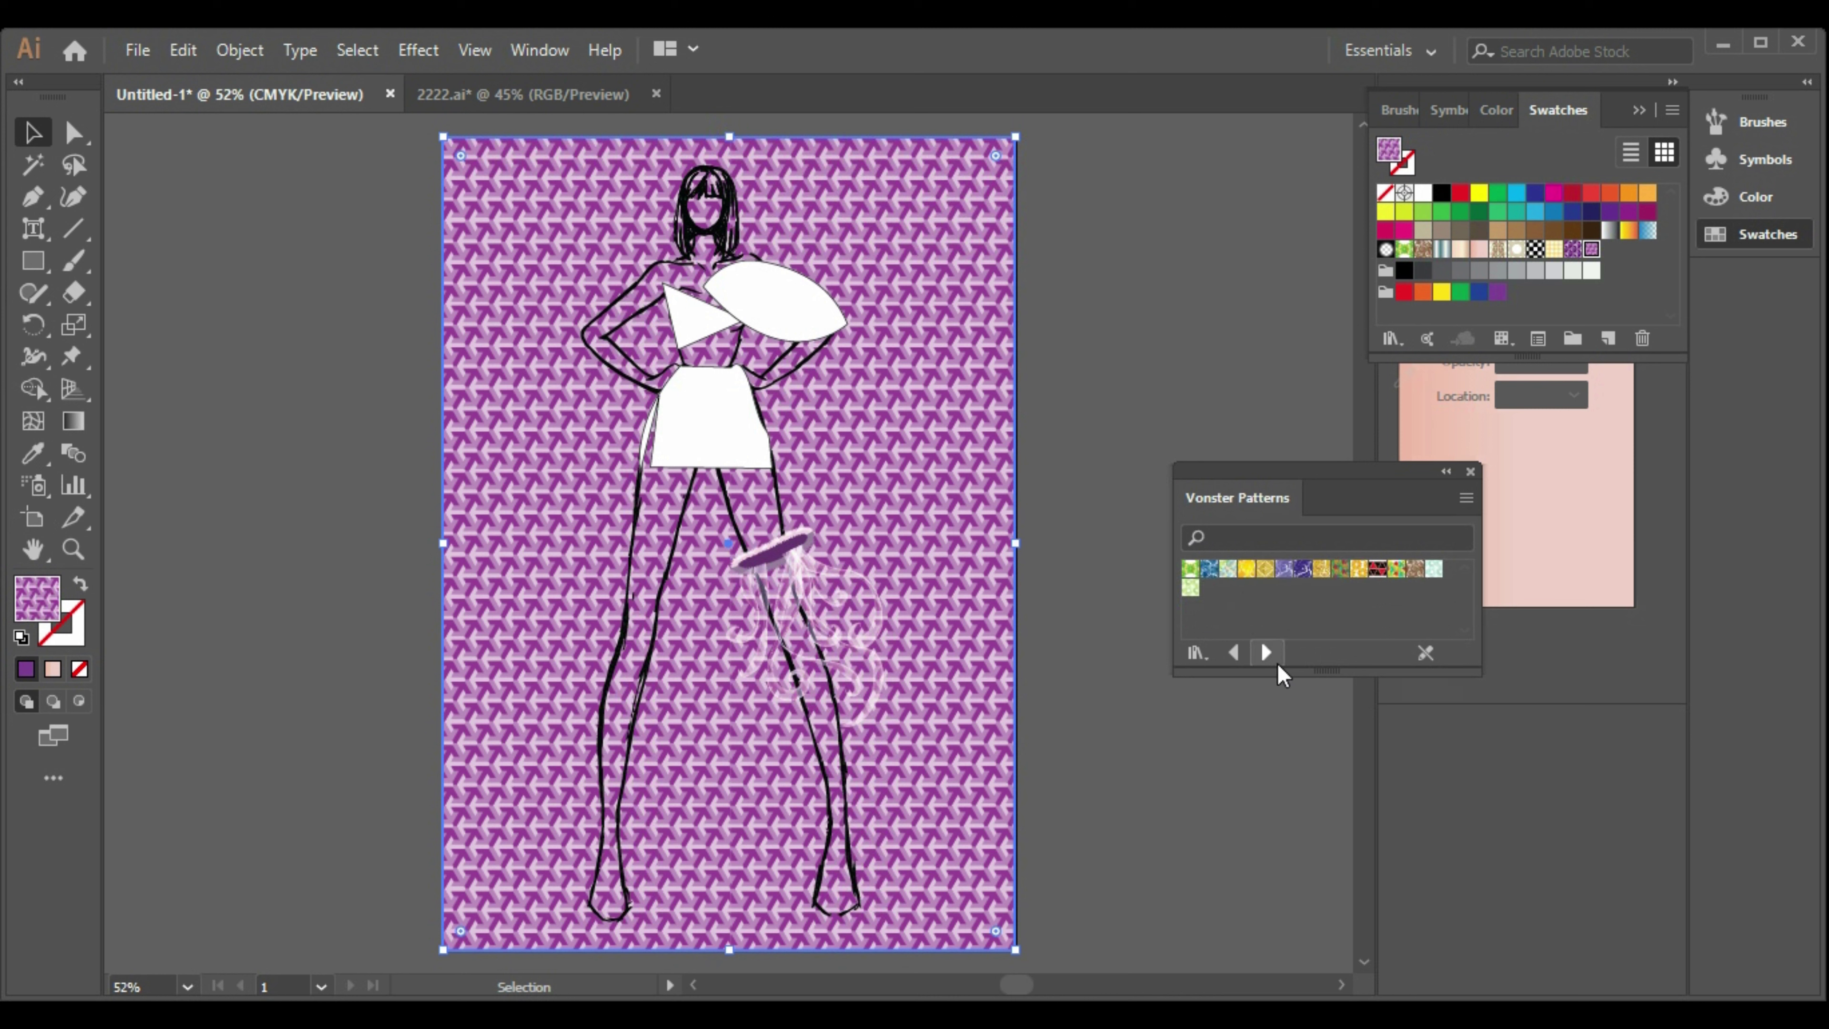
pyautogui.click(1269, 657)
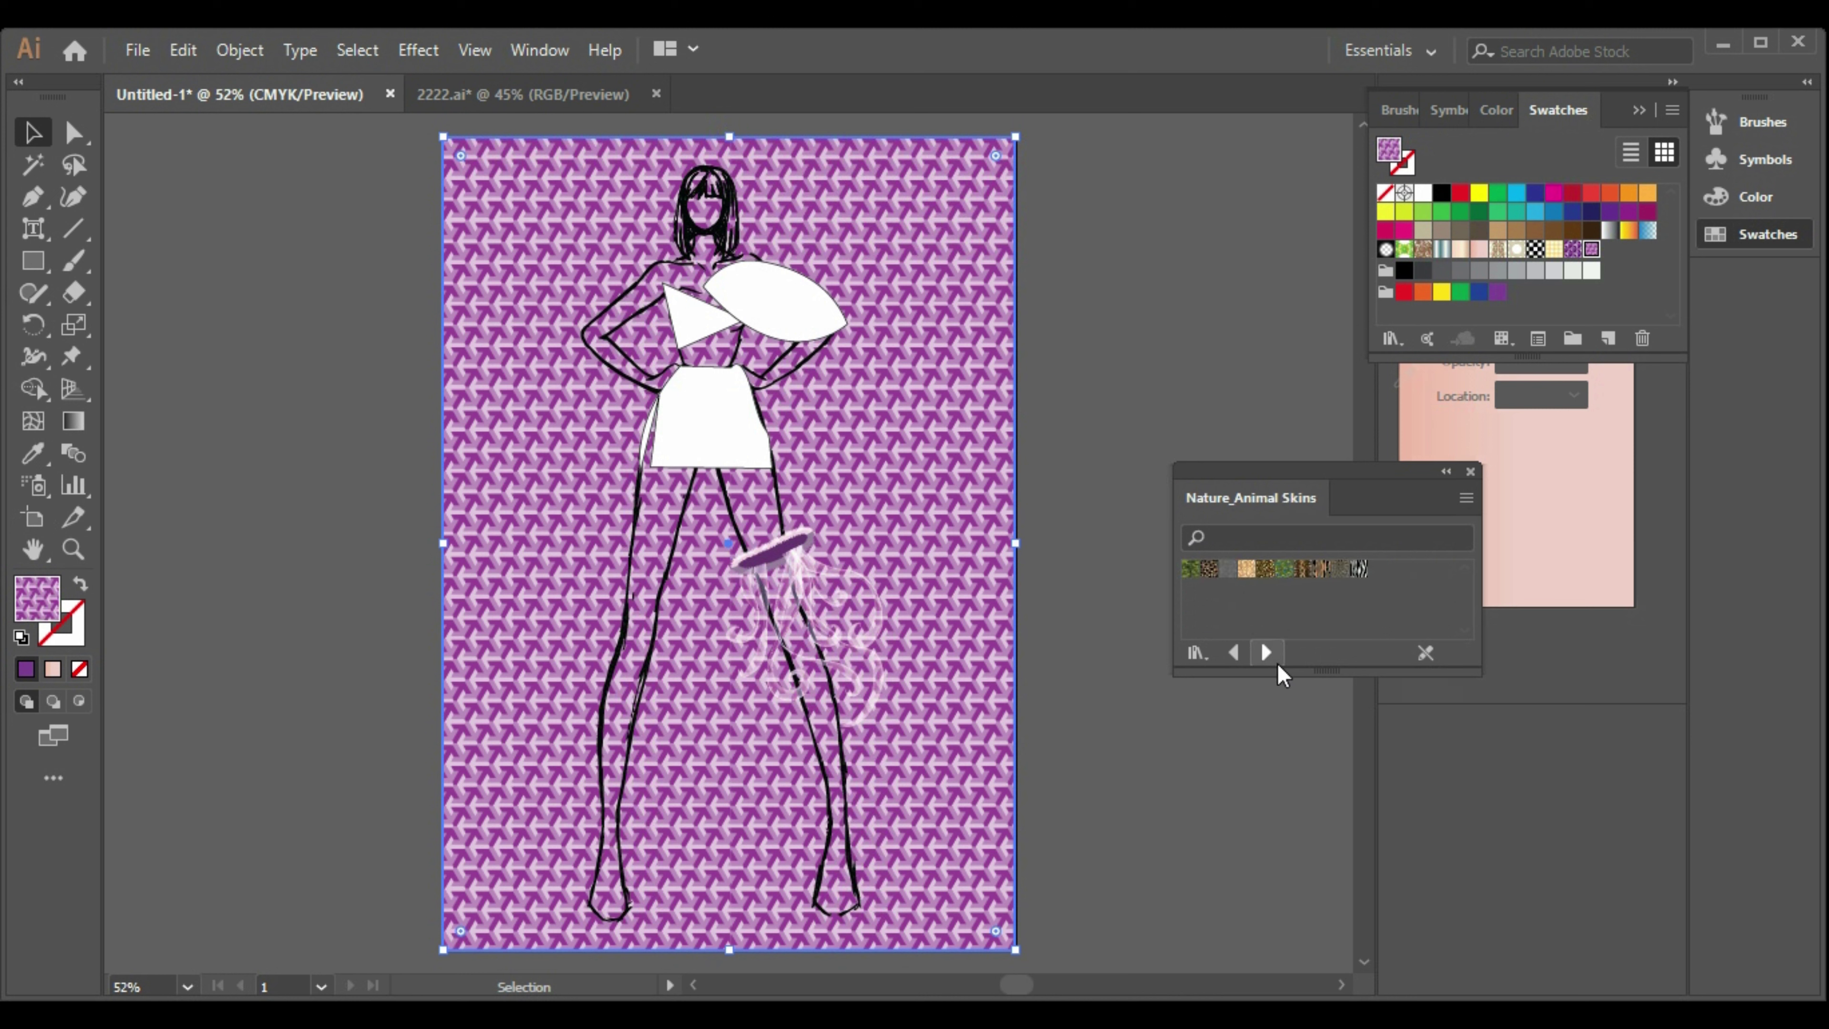
pyautogui.click(1228, 571)
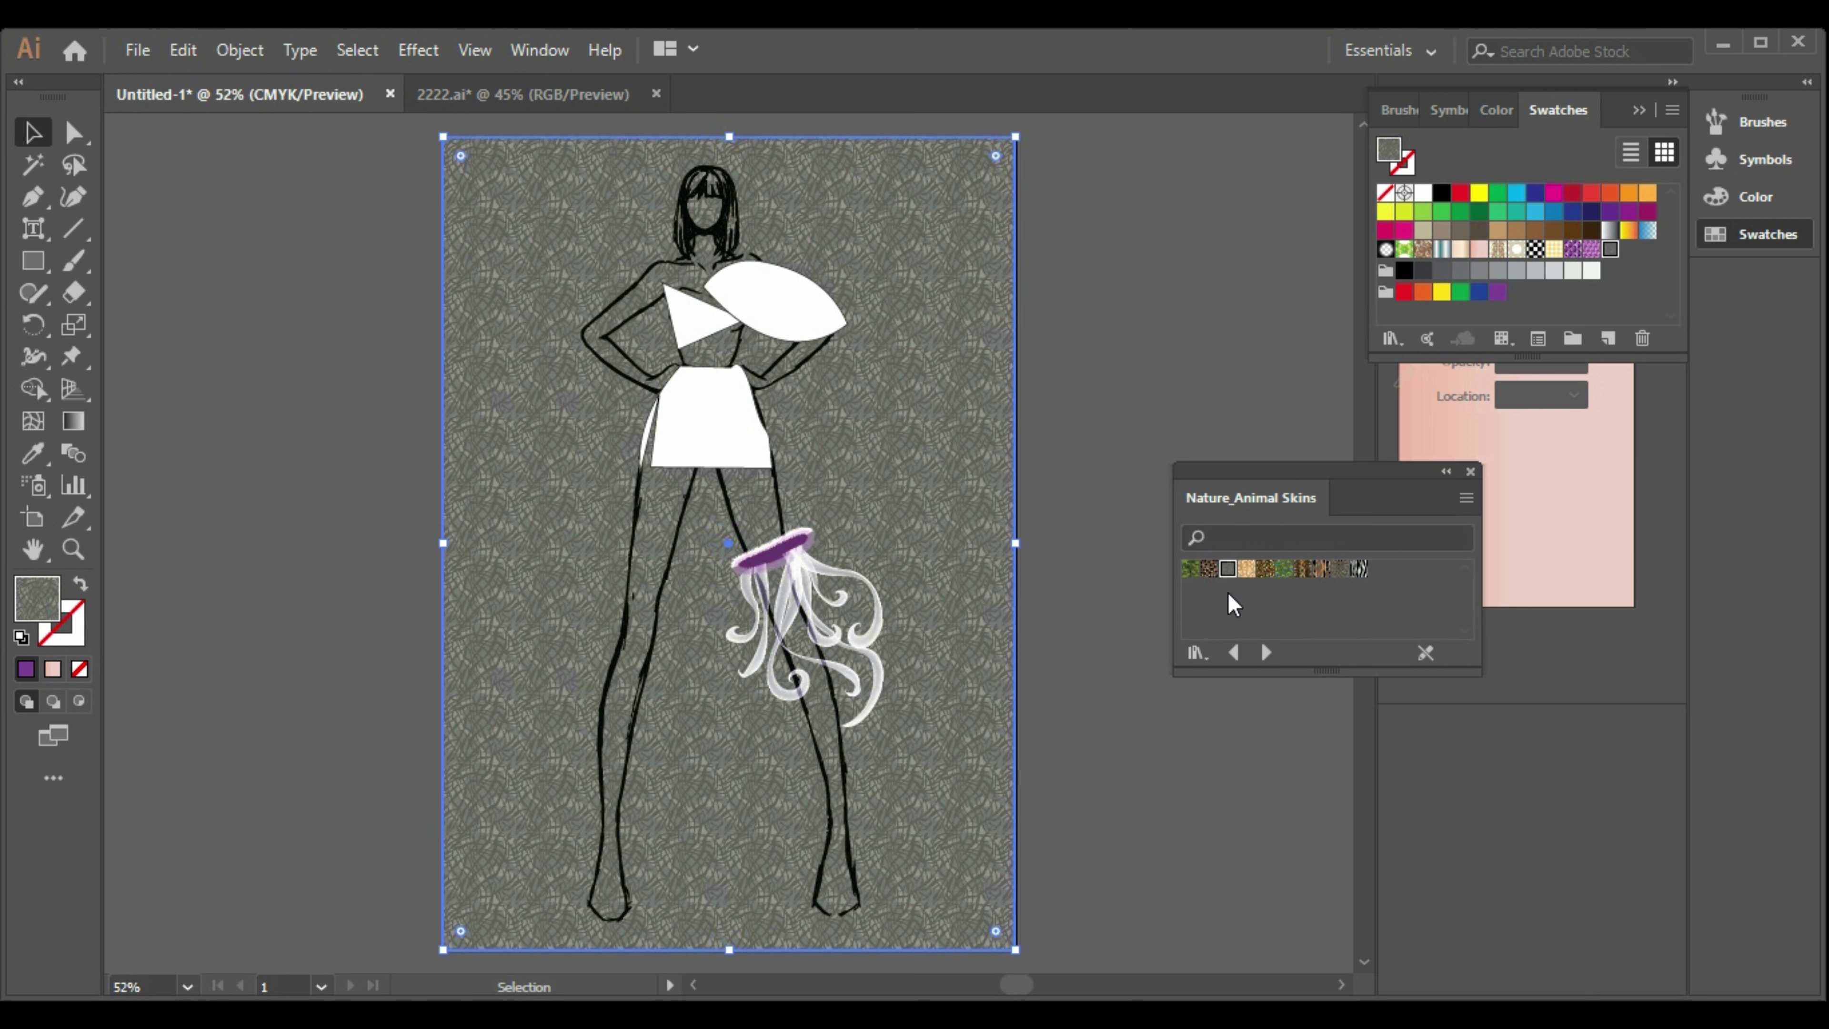
pyautogui.click(1265, 655)
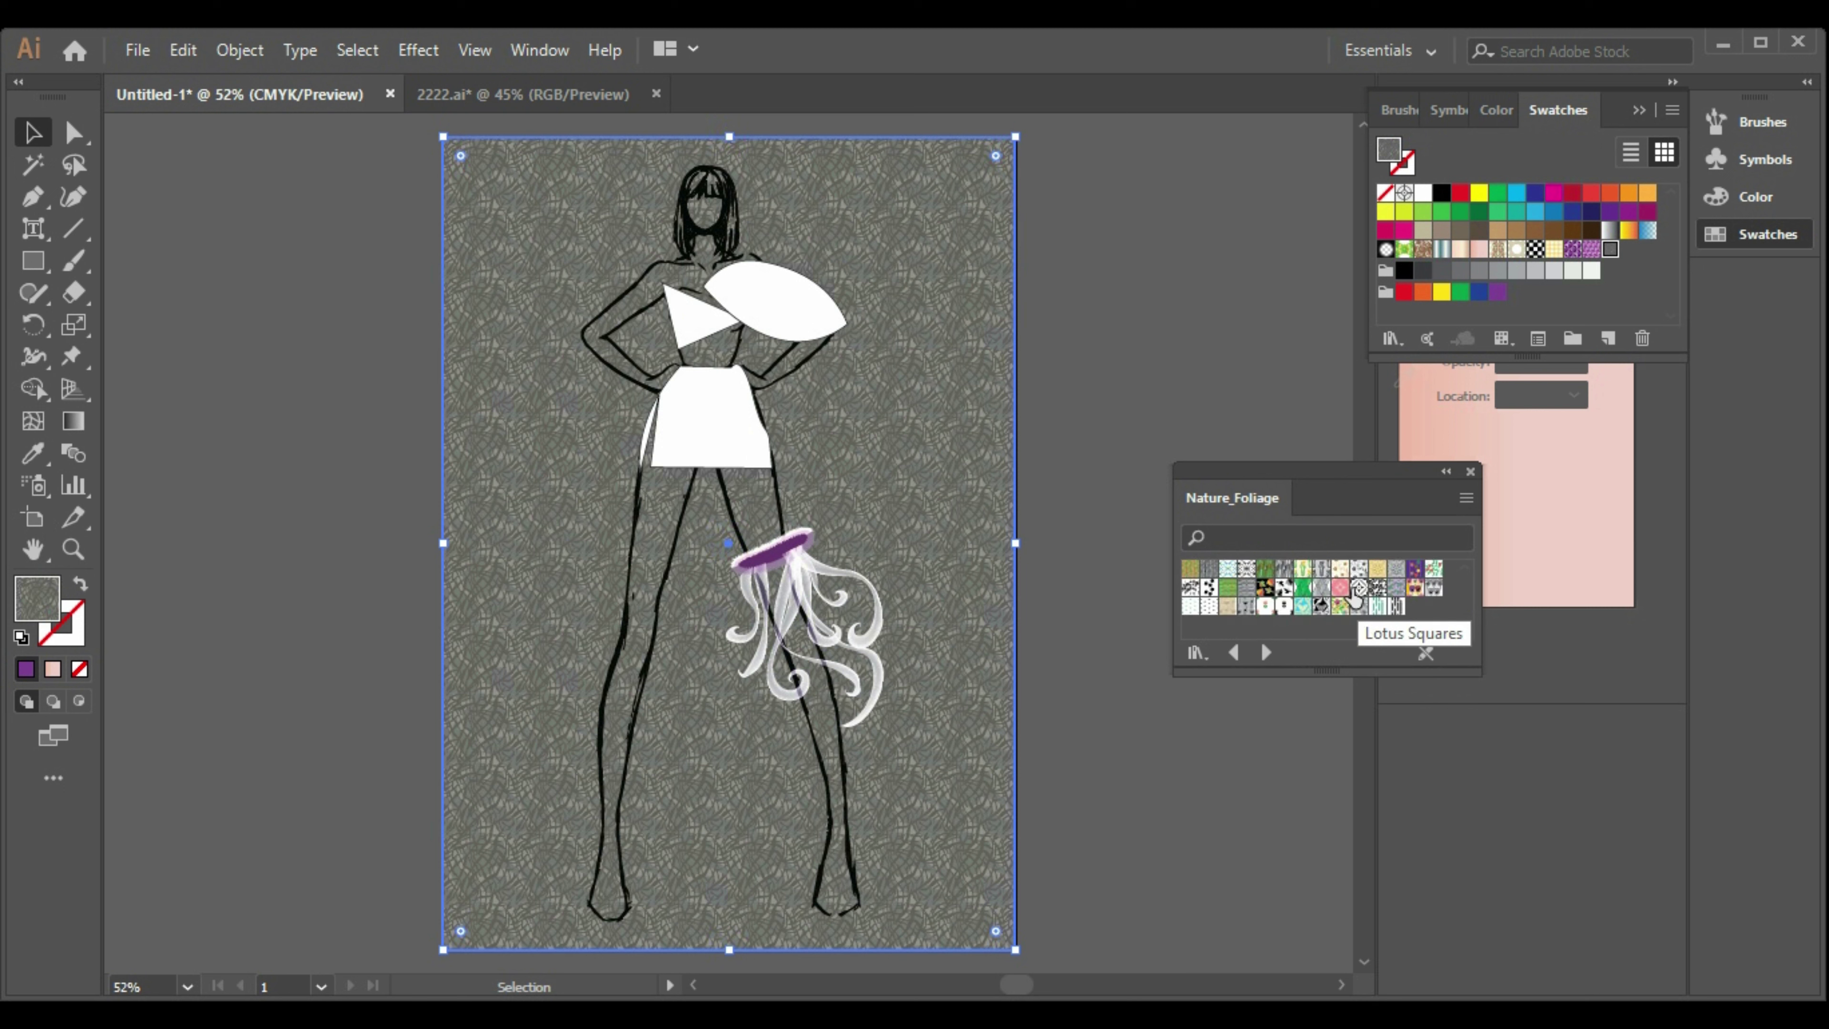
pyautogui.click(1255, 658)
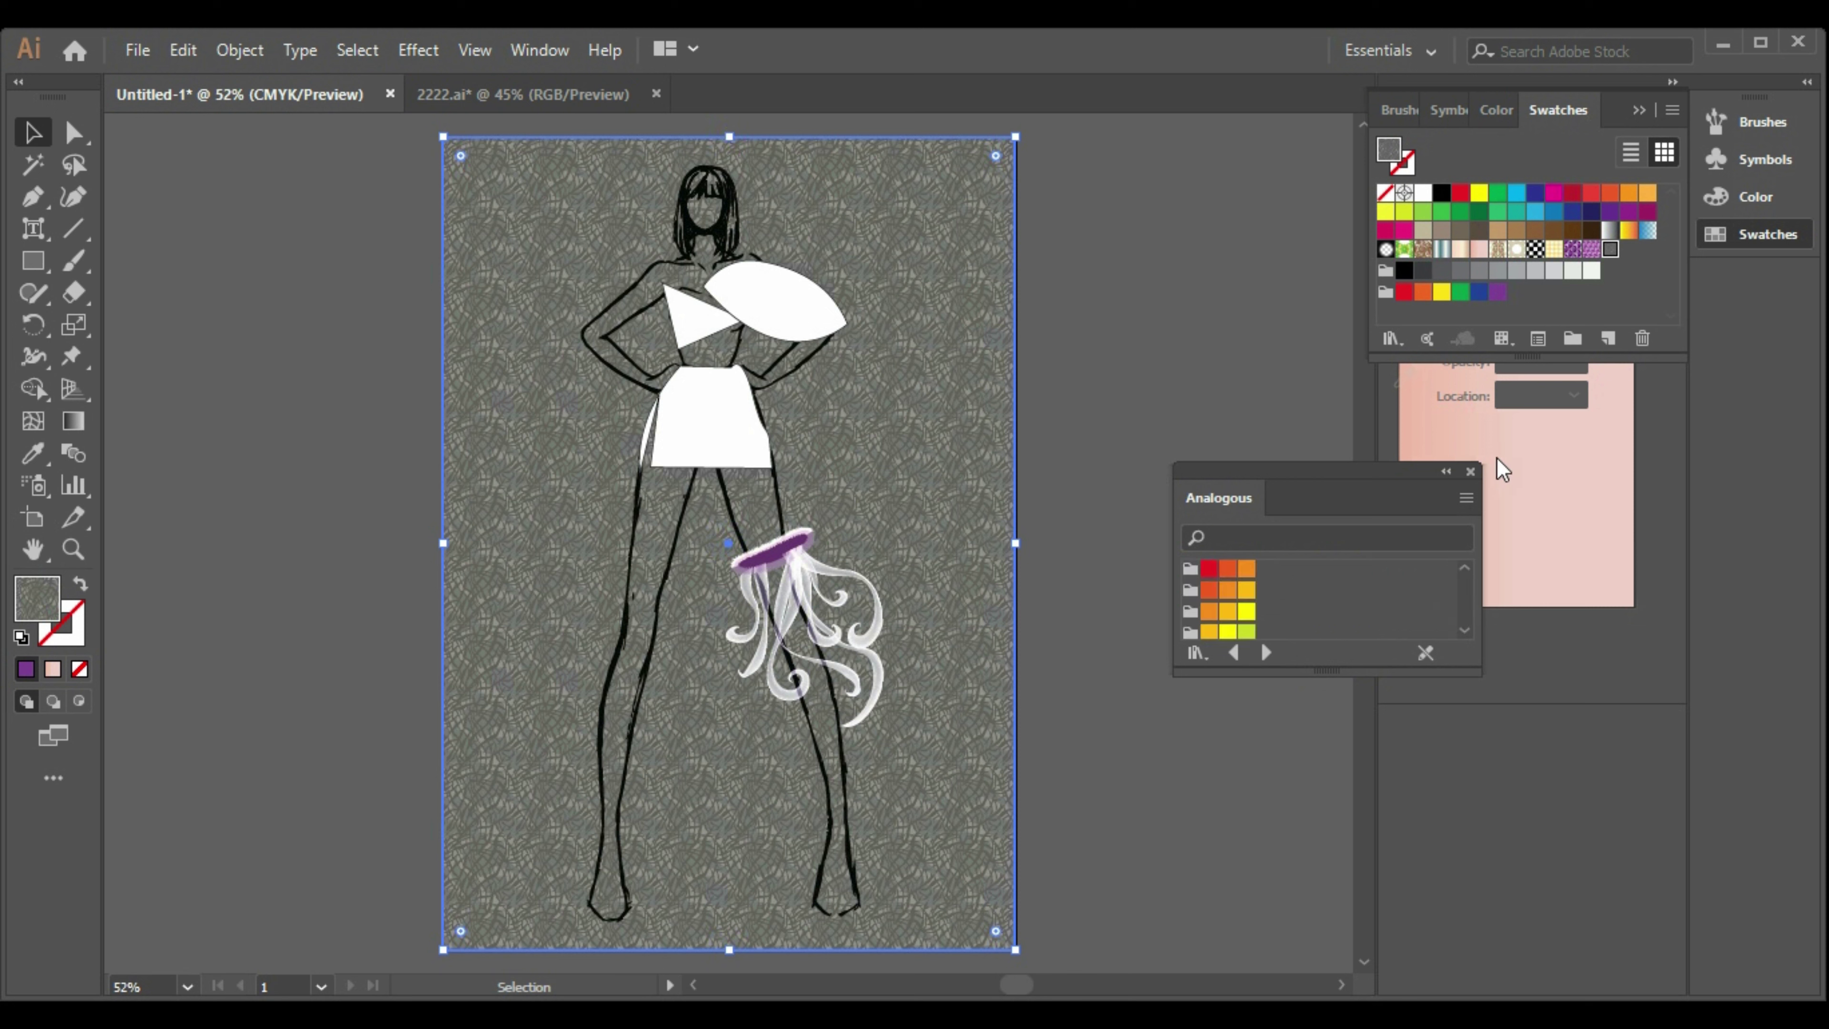
# Close the swatch library and fill the background rectangle with a solid dark grey.
pyautogui.click(1470, 471)
pyautogui.doubleClick(21, 607)
pyautogui.moveTo(1051, 305); pyautogui.dragTo(993, 312)
pyautogui.click(1669, 154)
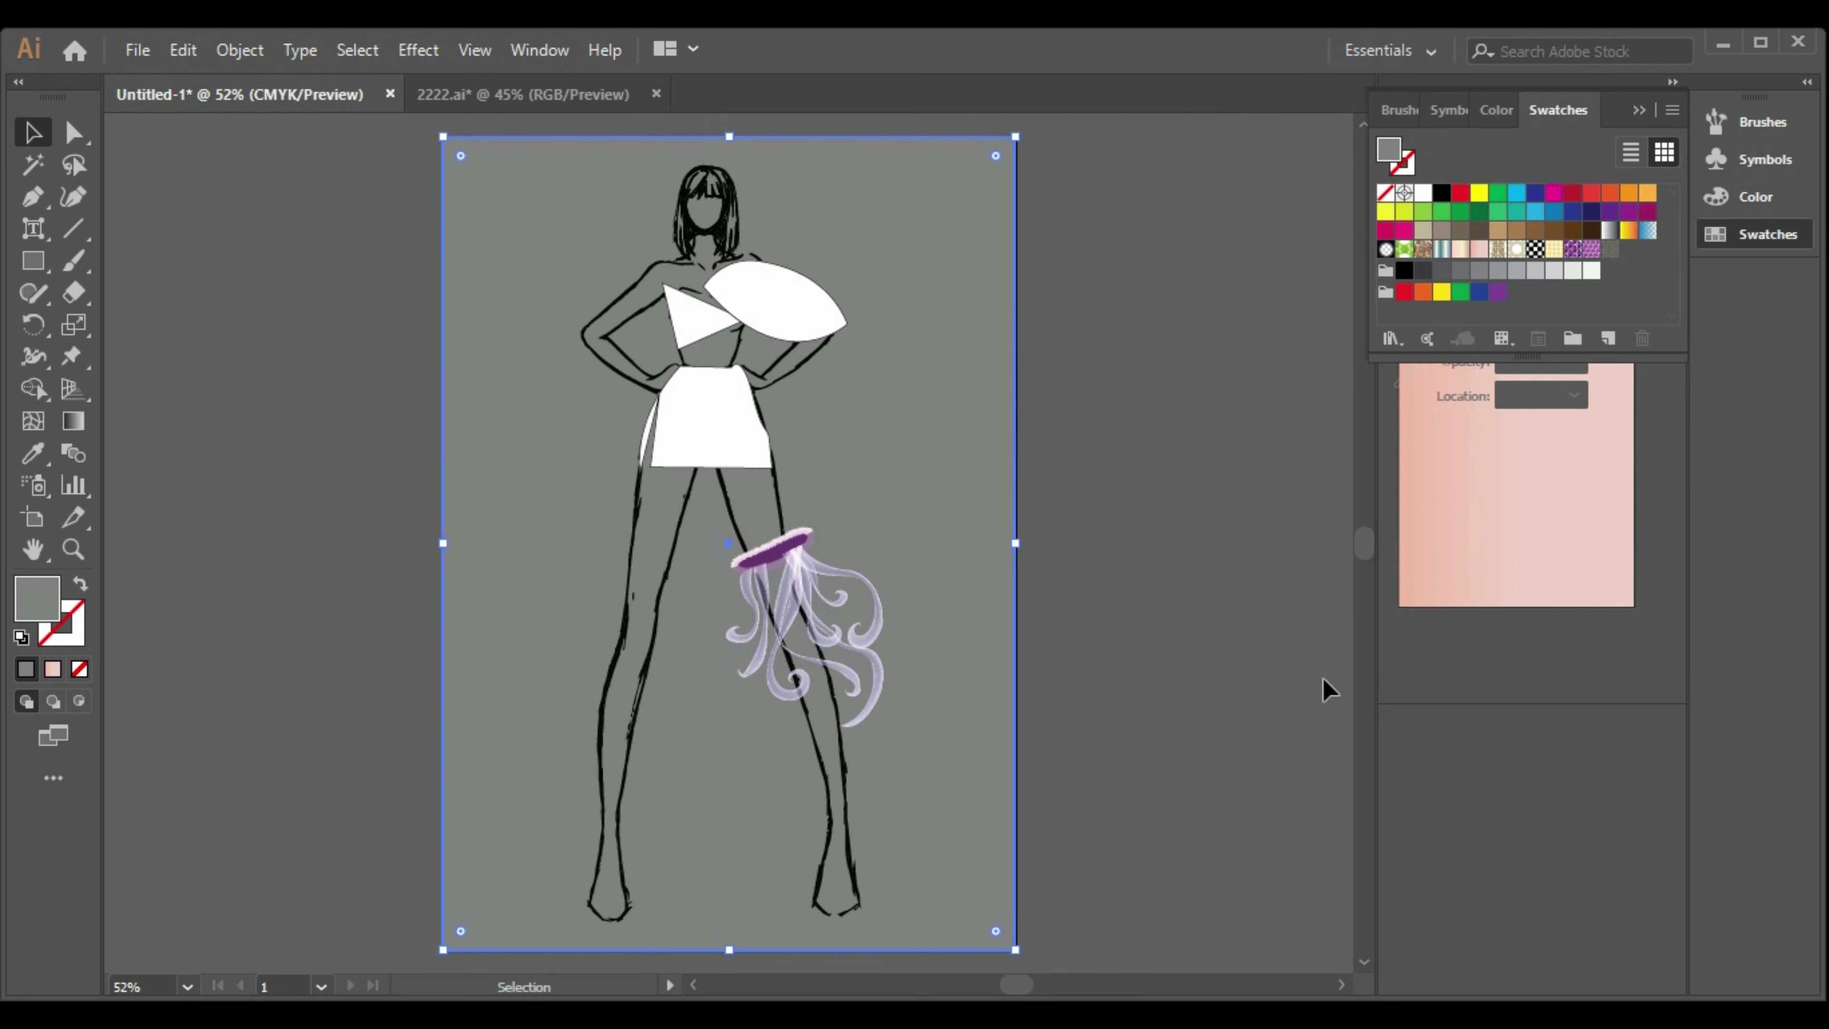
pyautogui.doubleClick(54, 602)
pyautogui.moveTo(1022, 333); pyautogui.dragTo(1010, 383)
pyautogui.click(1612, 157)
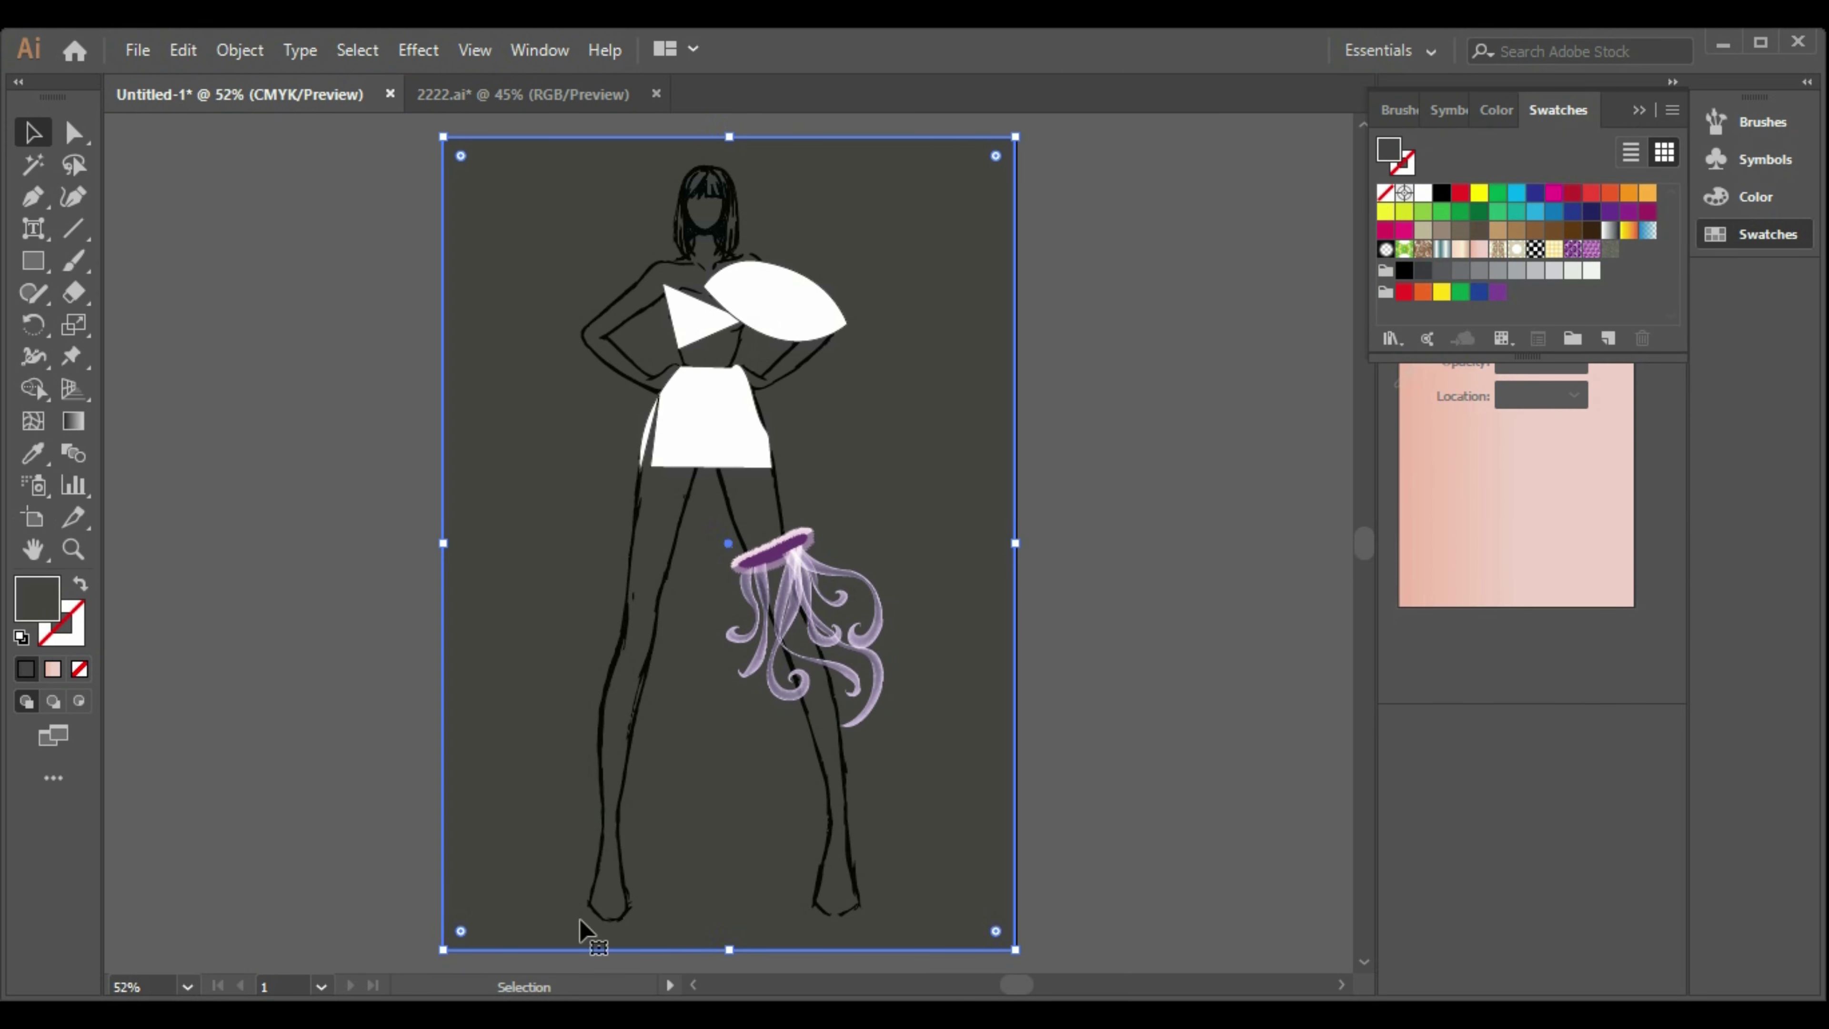
pyautogui.click(1158, 617)
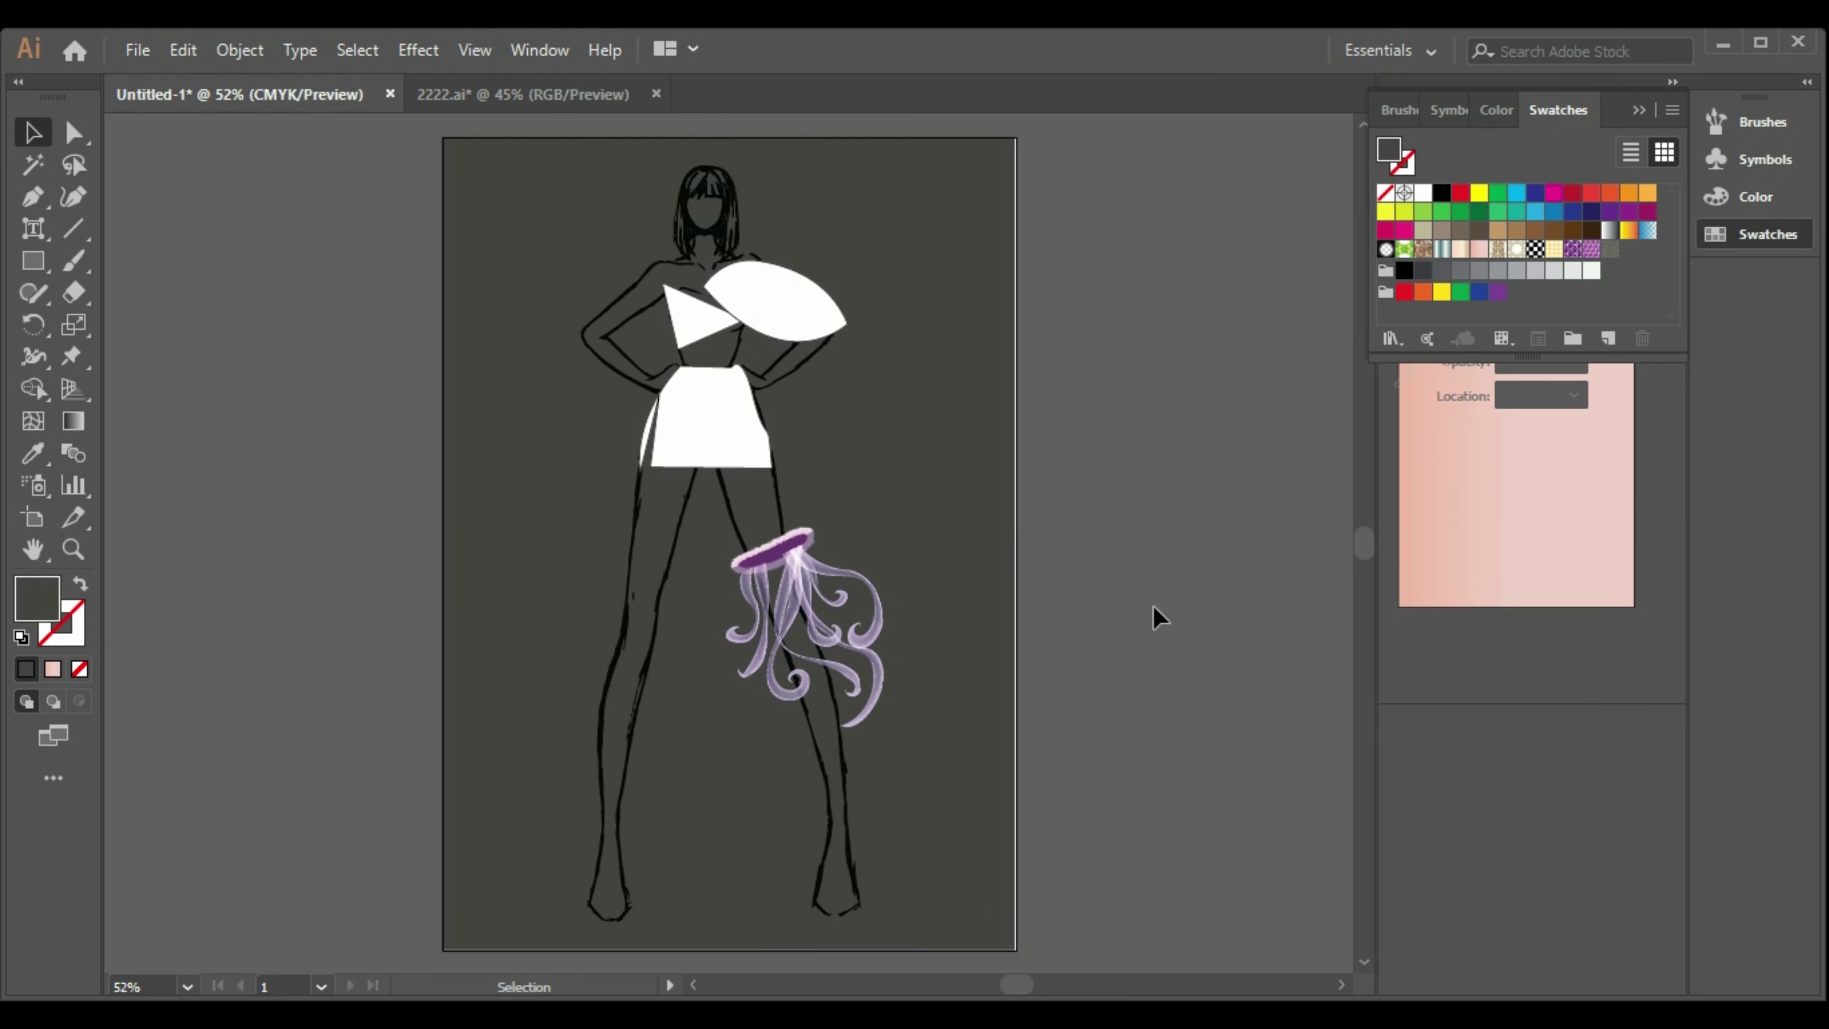
# Move the jellyfish off the artboard beside the figure and separate its cap from the tentacles.
pyautogui.click(985, 778)
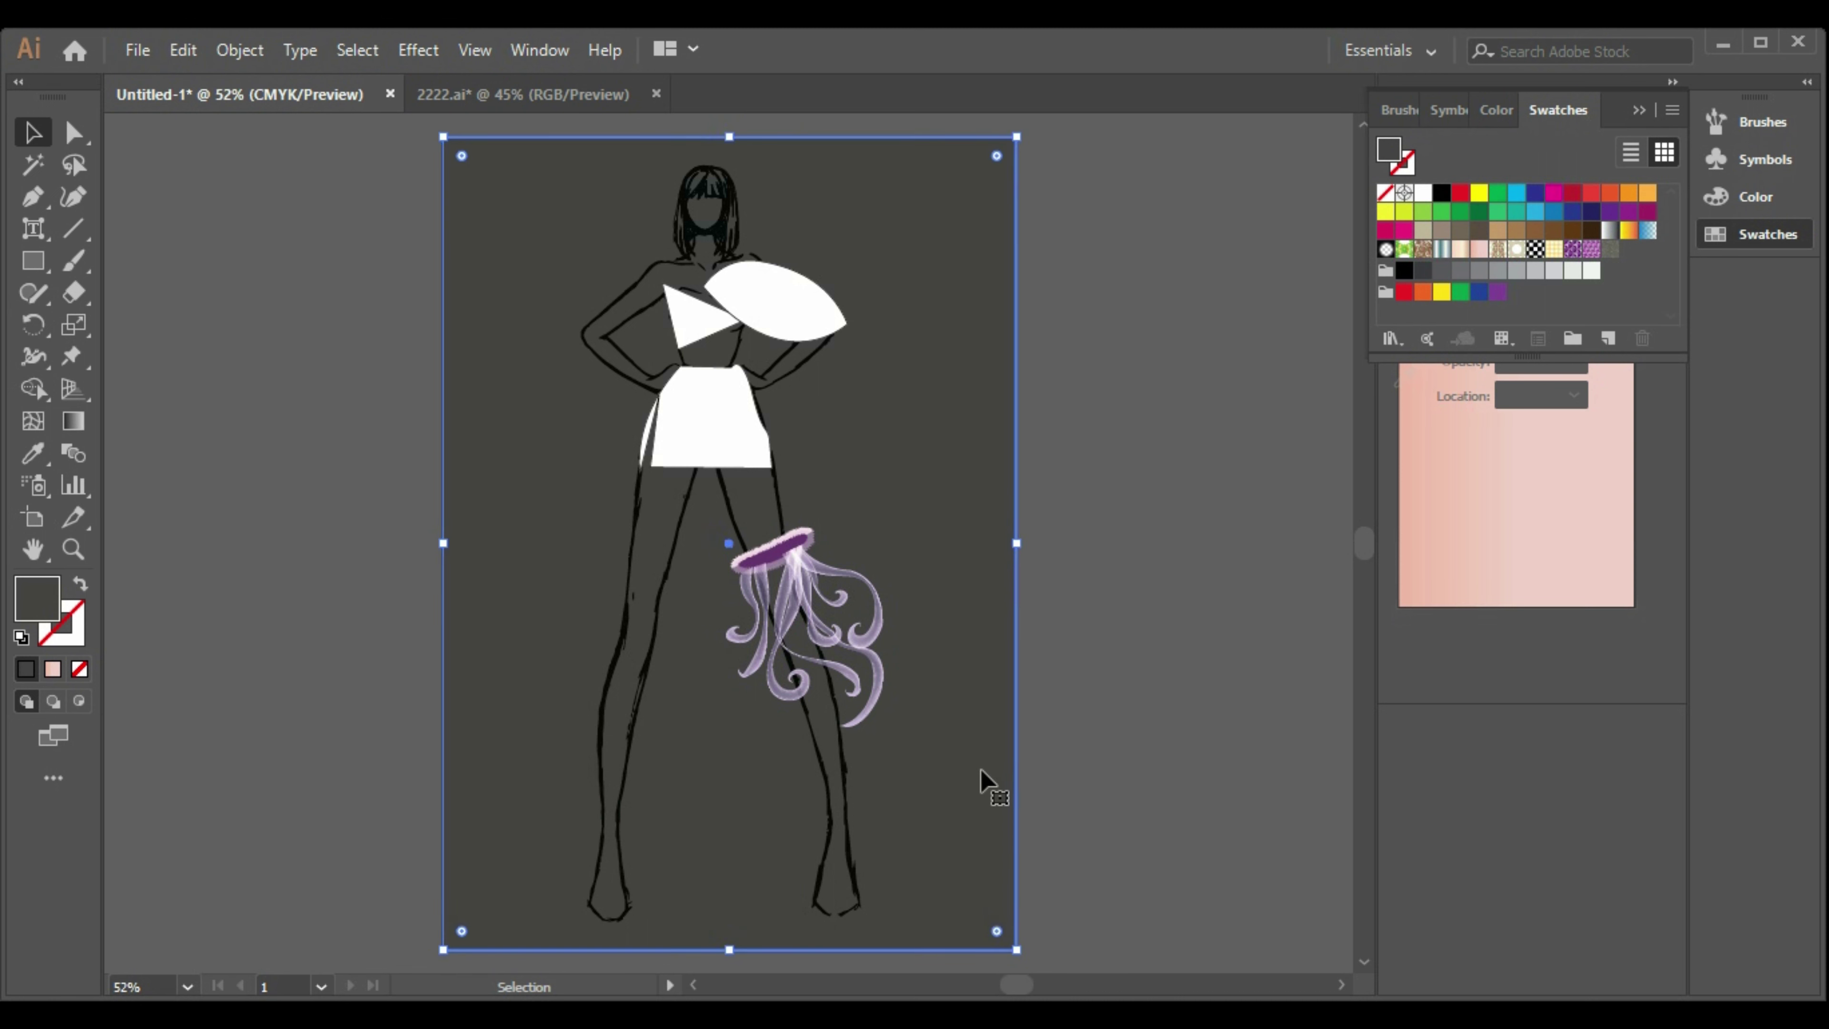
pyautogui.click(835, 631)
pyautogui.moveTo(792, 607); pyautogui.dragTo(1147, 650)
pyautogui.rightClick(1106, 536)
pyautogui.click(1266, 797)
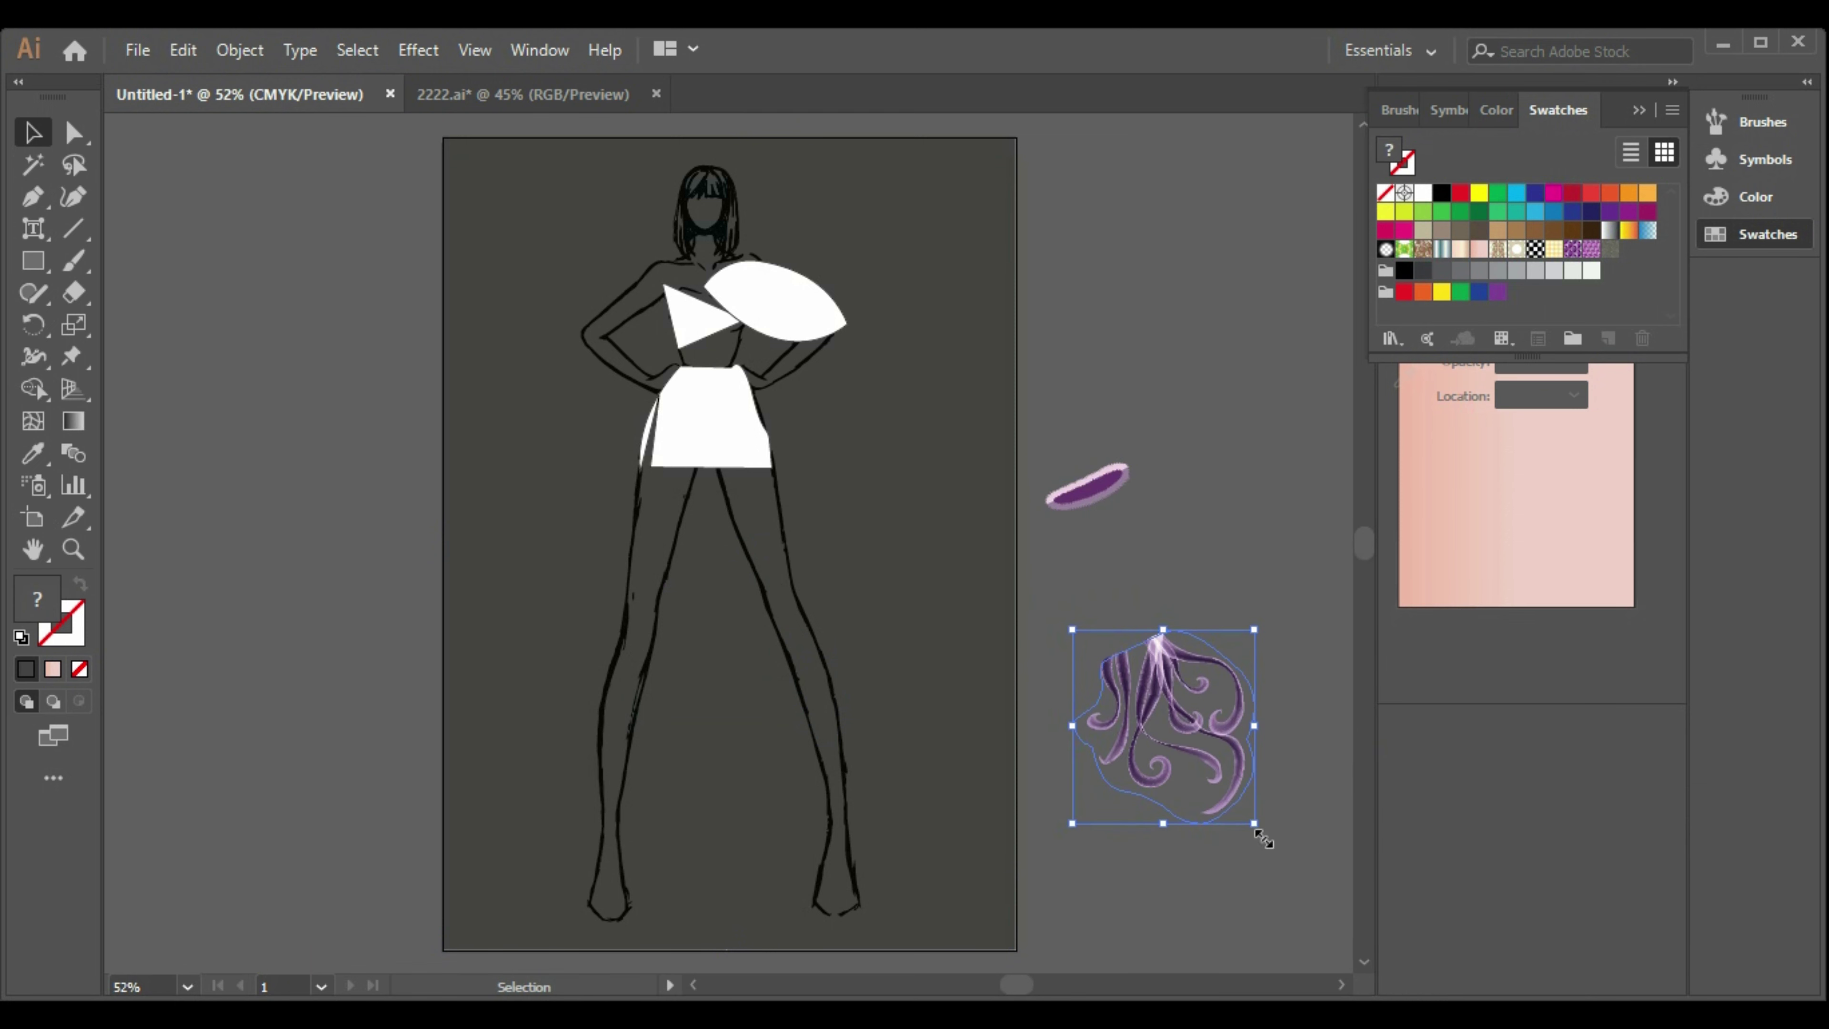
# Delete the jellyfish's purple cap, keeping only the tentacles.
pyautogui.click(1159, 504)
pyautogui.moveTo(1123, 543); pyautogui.dragTo(1116, 497)
pyautogui.press('Delete')
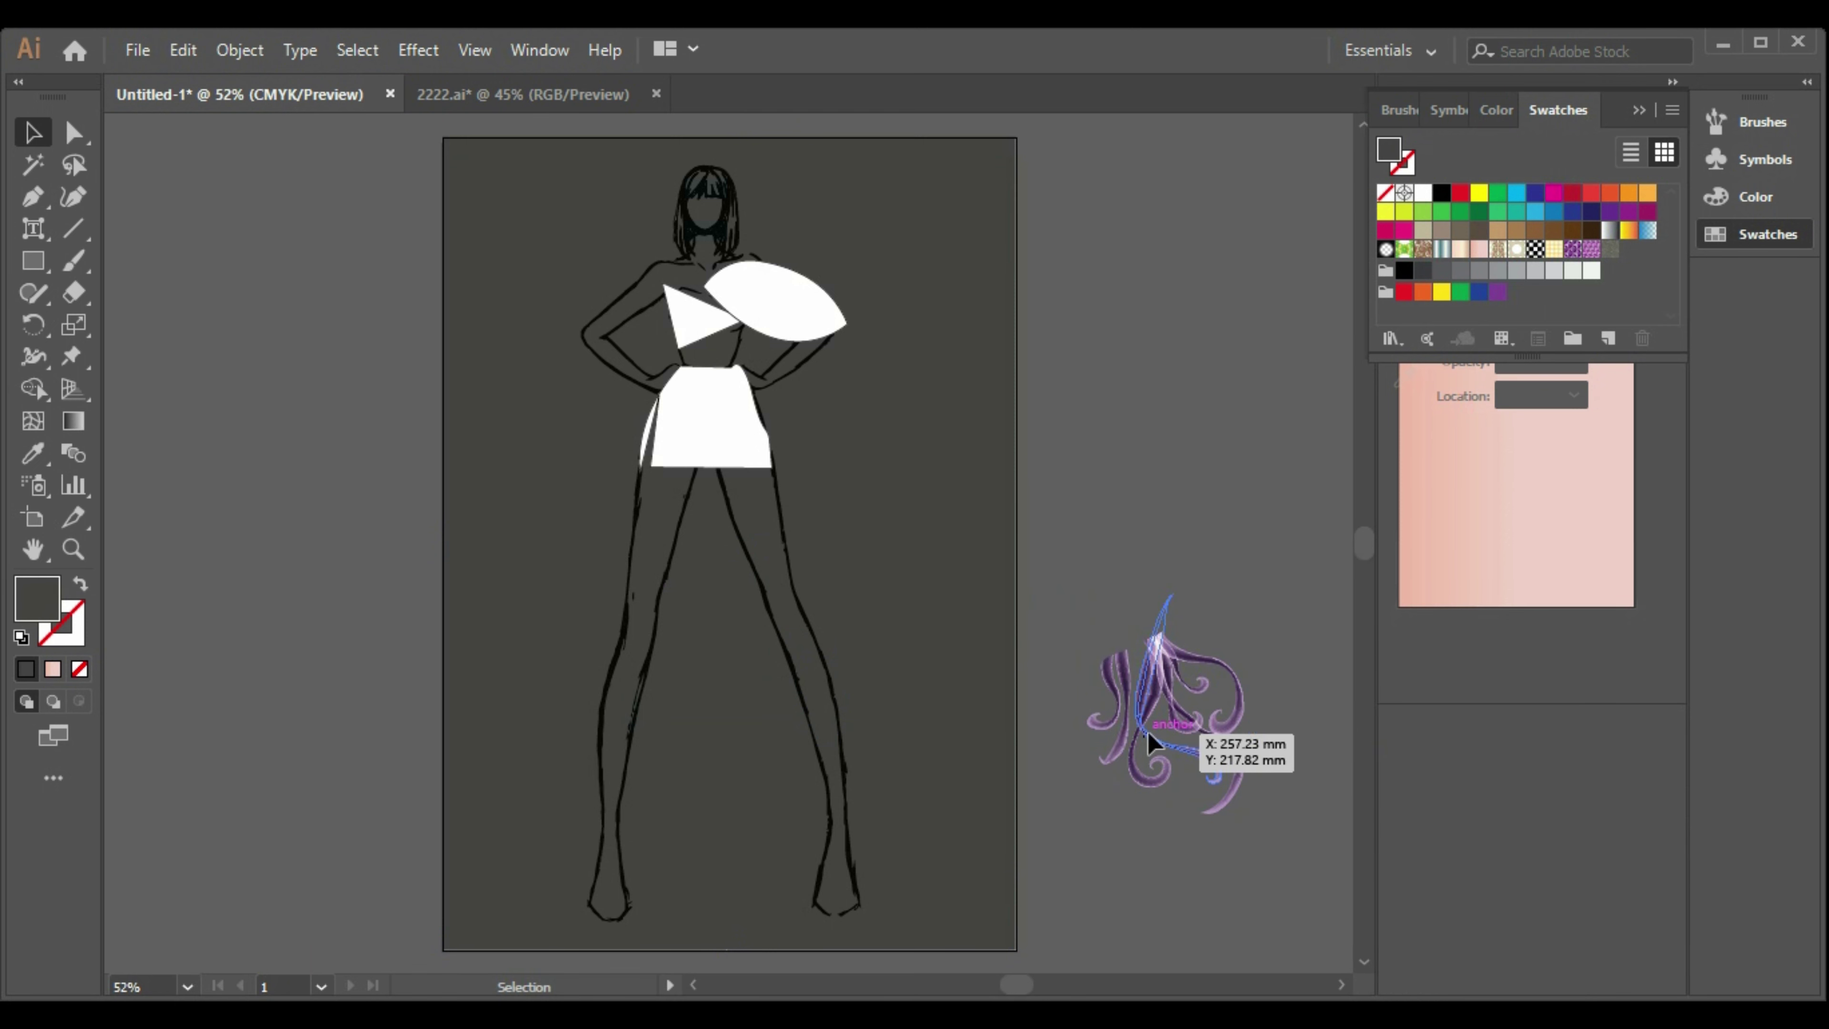
# Duplicate the tentacles and place the copy over the original with a slight offset.
pyautogui.keyDown('ctrl'); pyautogui.click(1152, 742); pyautogui.keyUp('ctrl')
pyautogui.hotkey('ctrl', 'c')
pyautogui.hotkey('ctrl', 'v')
pyautogui.moveTo(918, 645); pyautogui.dragTo(1129, 716)
pyautogui.click(1235, 552)
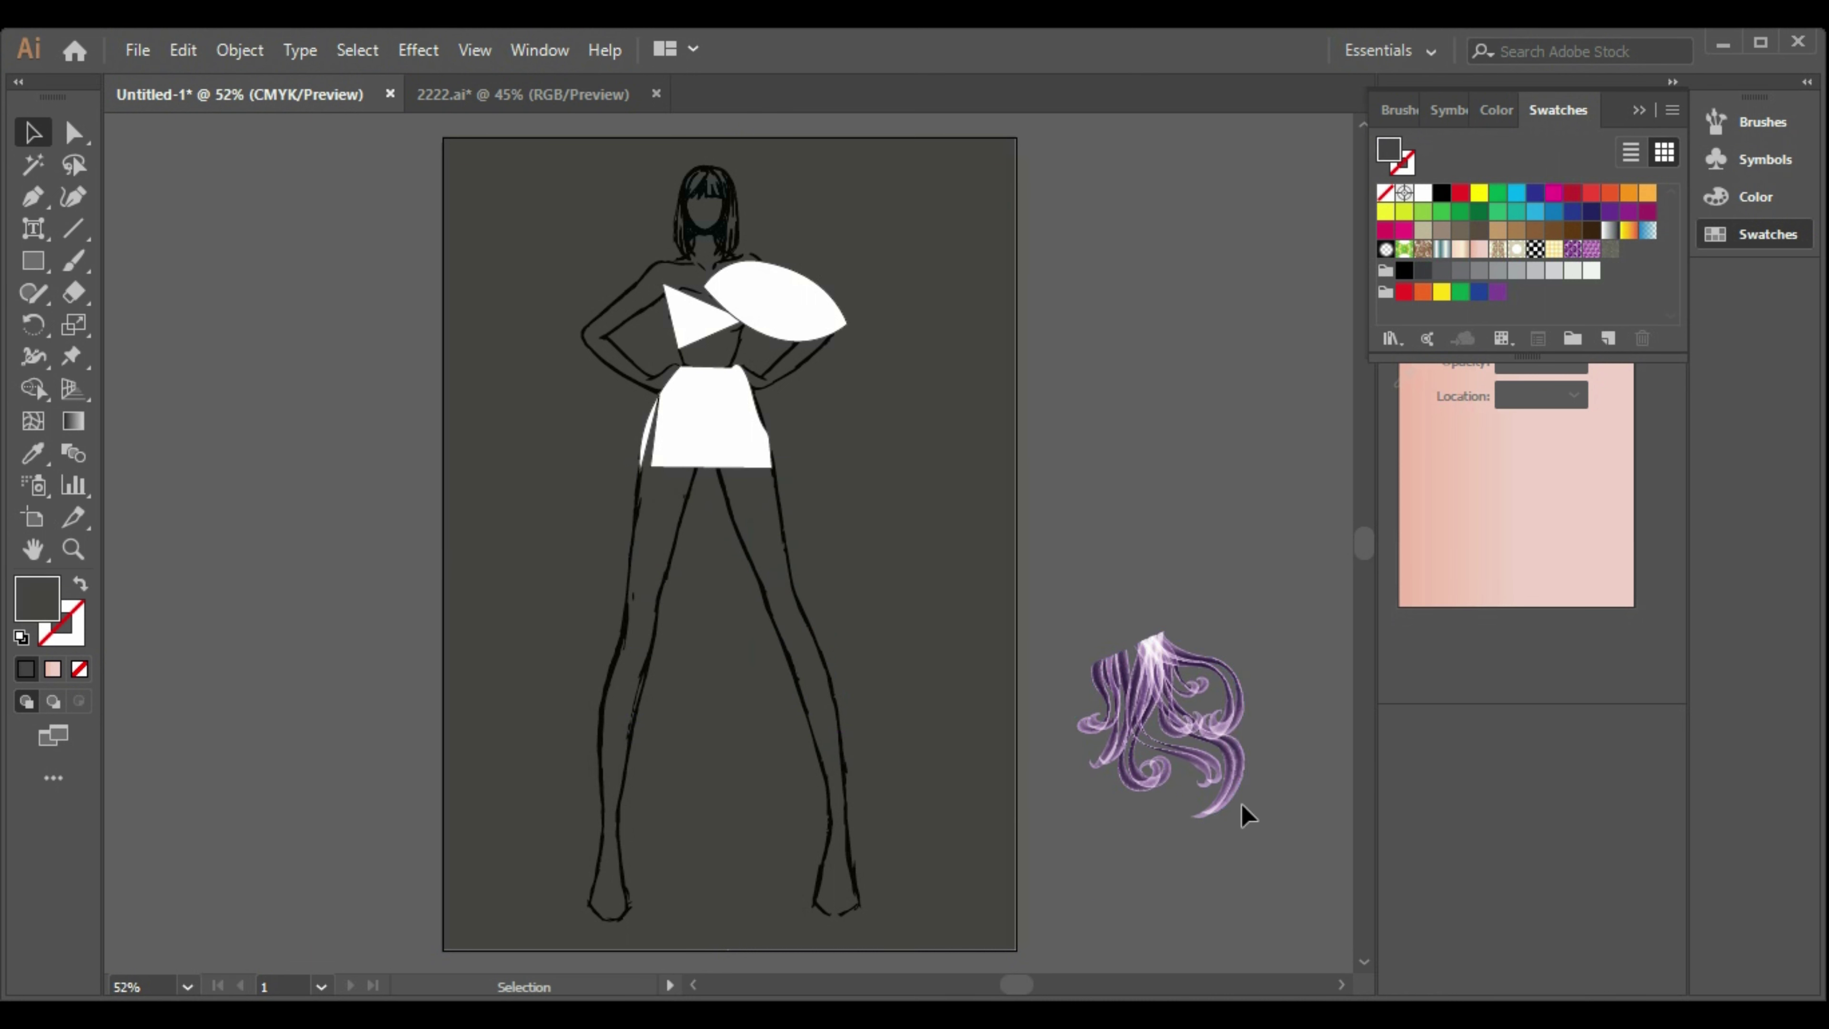
# Paste another tentacle copy, place it over the cluster beside the artboard and rotate it to make the cluster fuller.
pyautogui.hotkey('ctrl', 'z')
pyautogui.hotkey('ctrl', 'z')
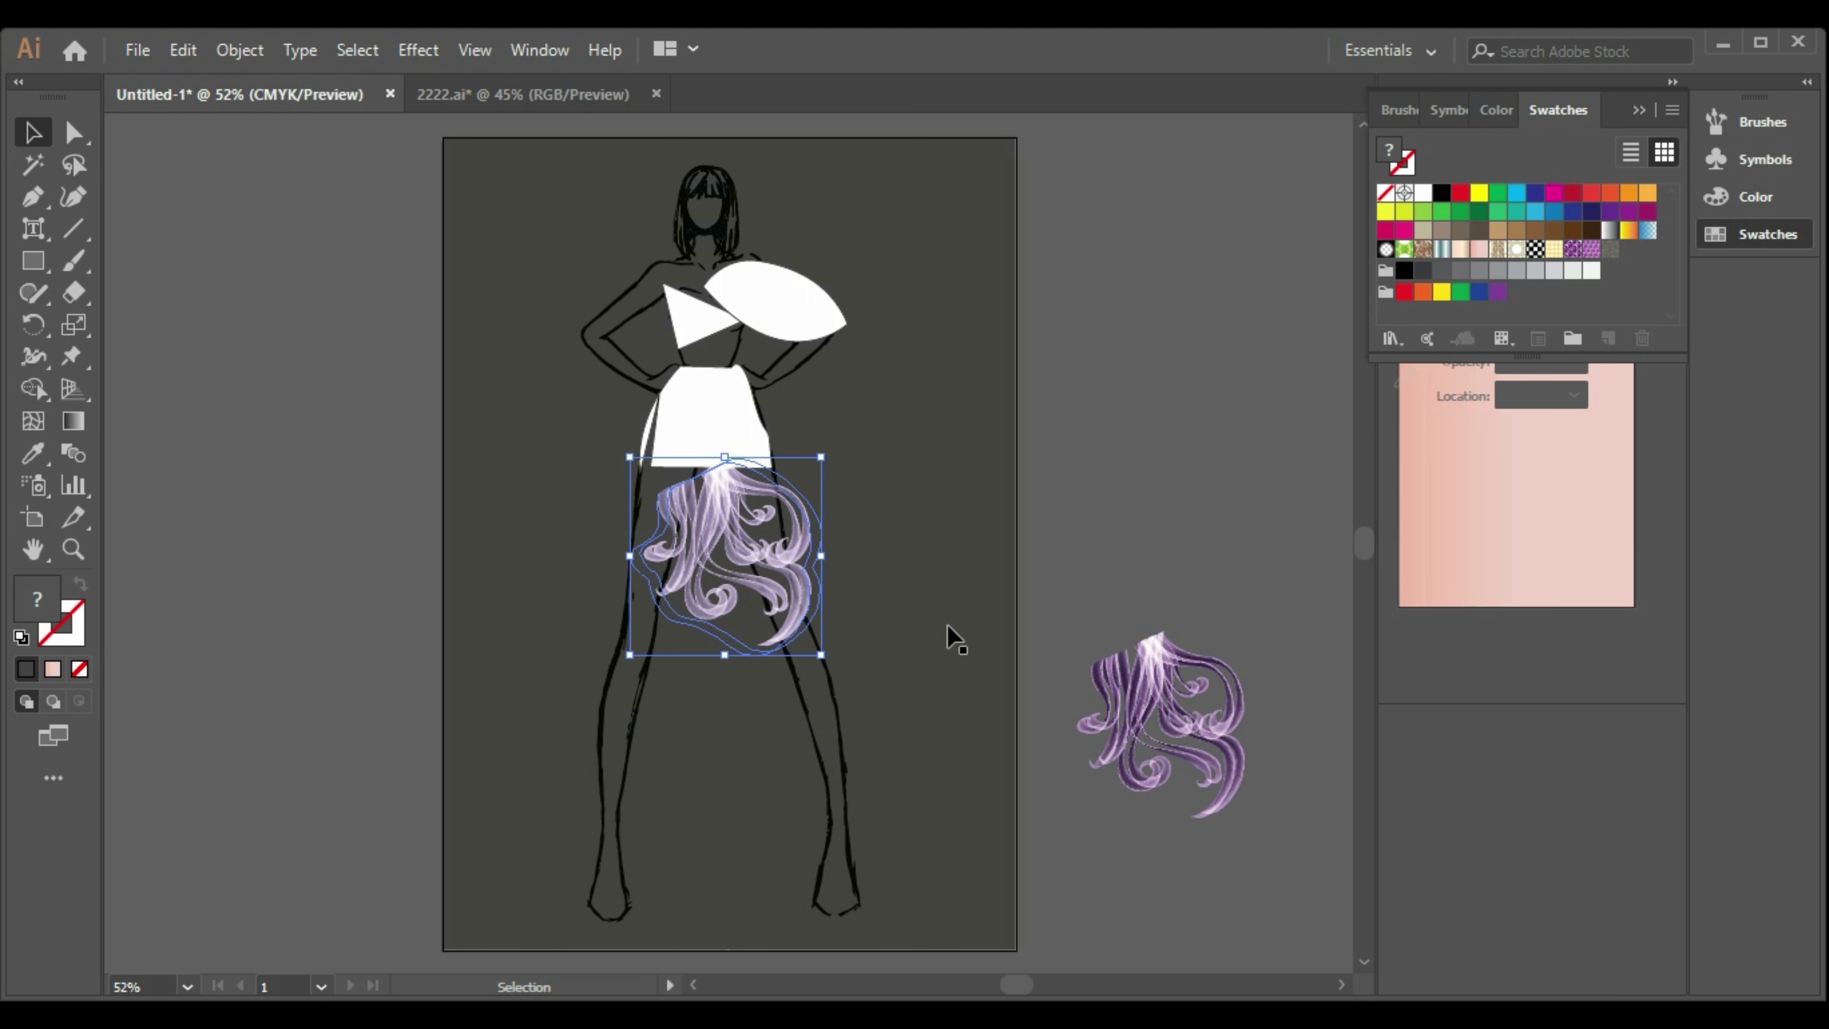
pyautogui.moveTo(783, 577); pyautogui.dragTo(1242, 683)
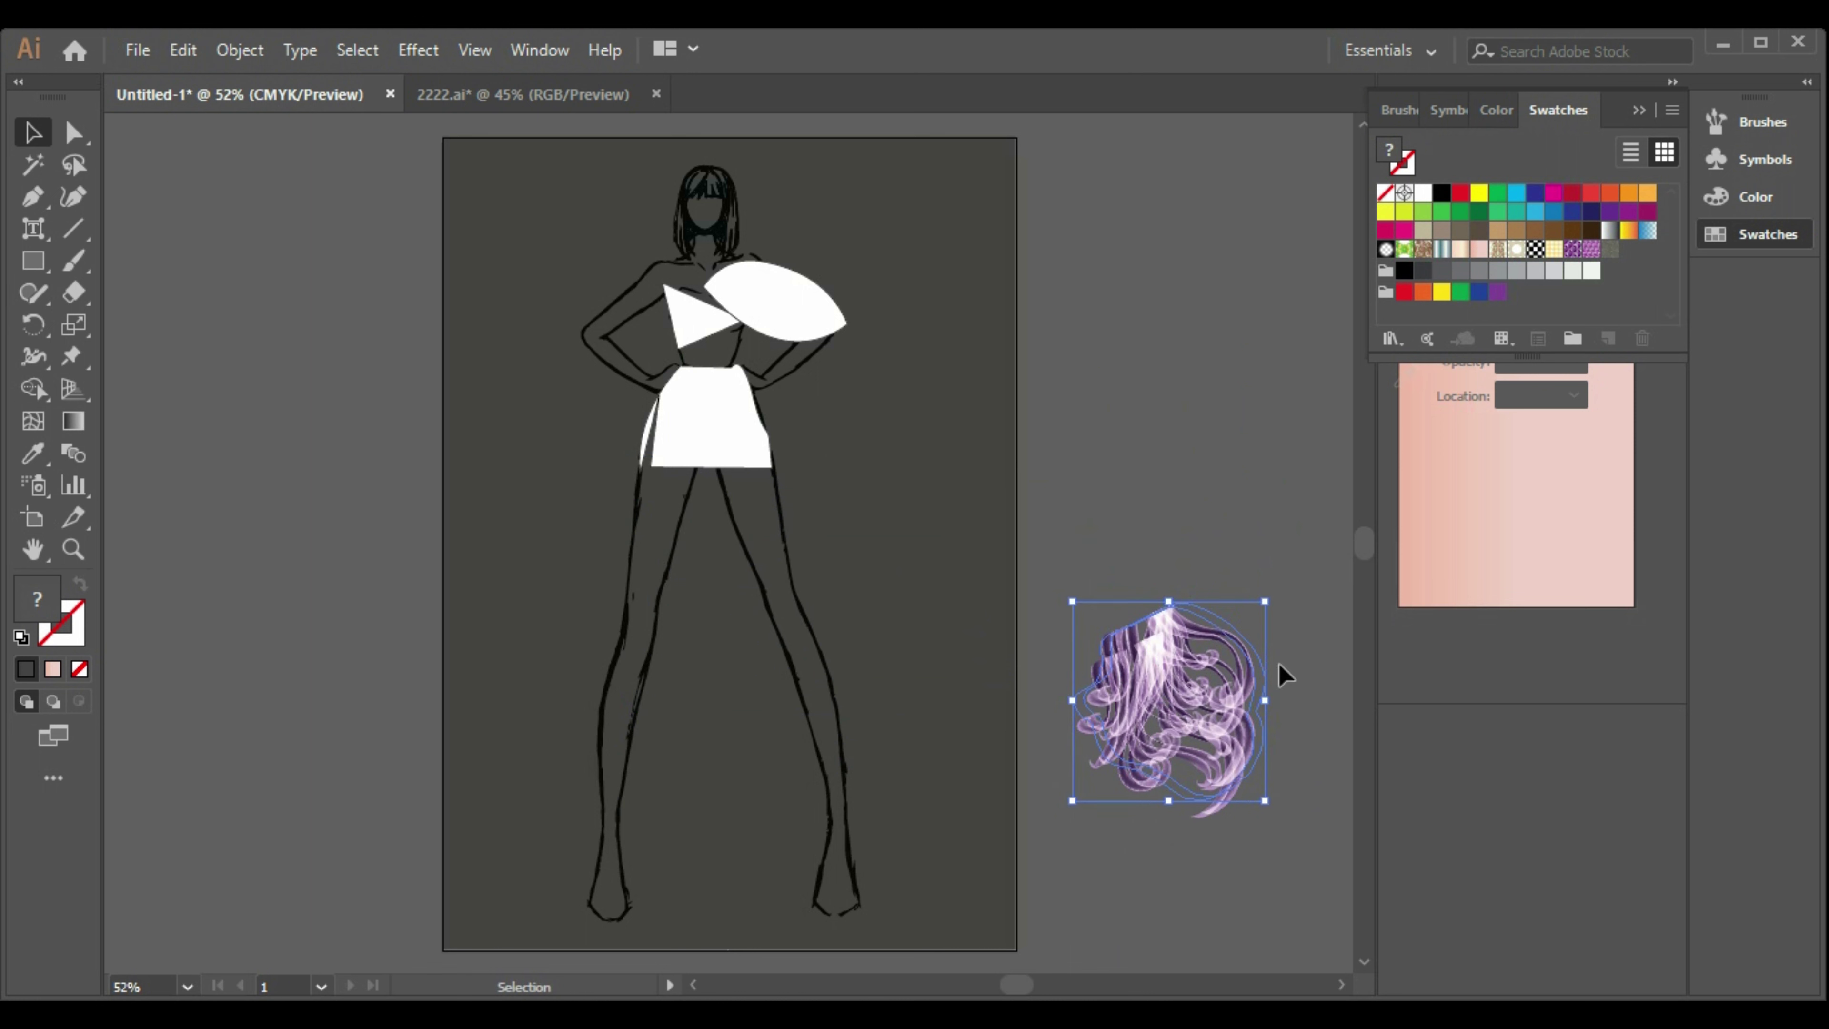
pyautogui.moveTo(1277, 593)
pyautogui.mouseDown()
pyautogui.moveTo(1289, 565)
pyautogui.moveTo(1285, 583)
pyautogui.moveTo(1307, 585)
pyautogui.moveTo(1289, 573)
pyautogui.mouseUp()
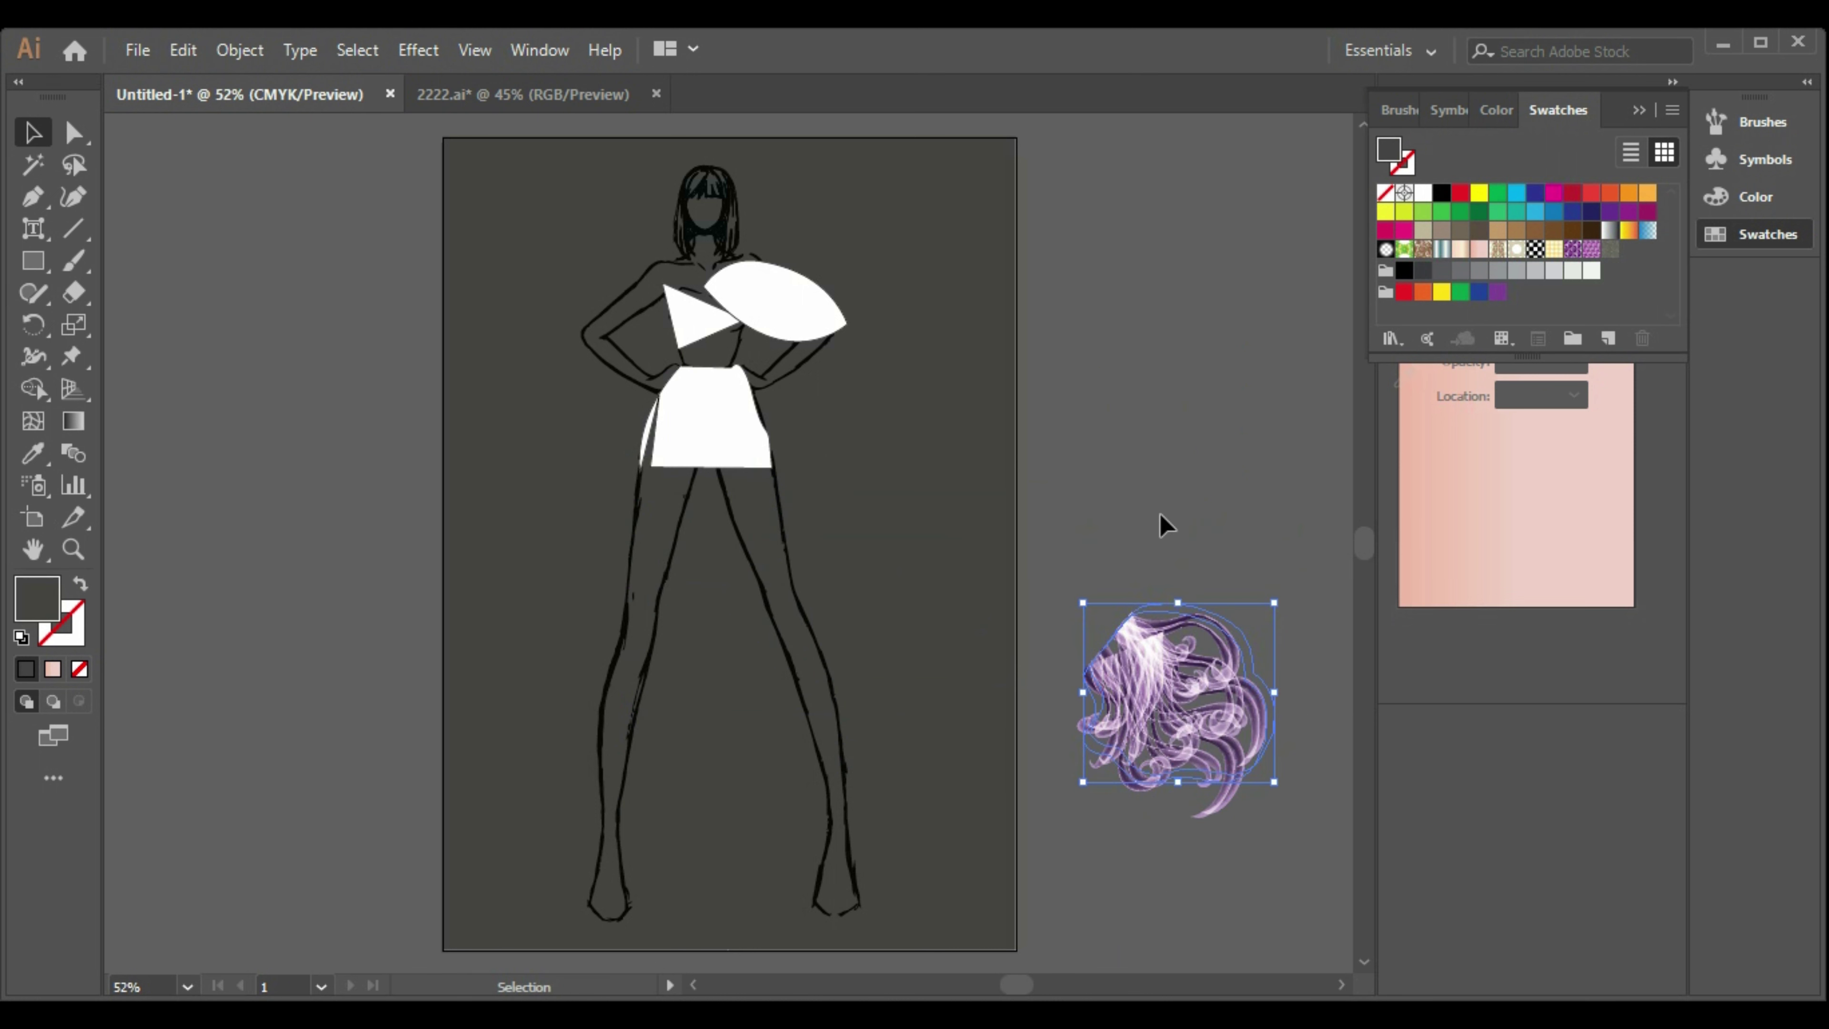
pyautogui.click(1246, 933)
pyautogui.click(1123, 634)
pyautogui.rightClick(1165, 731)
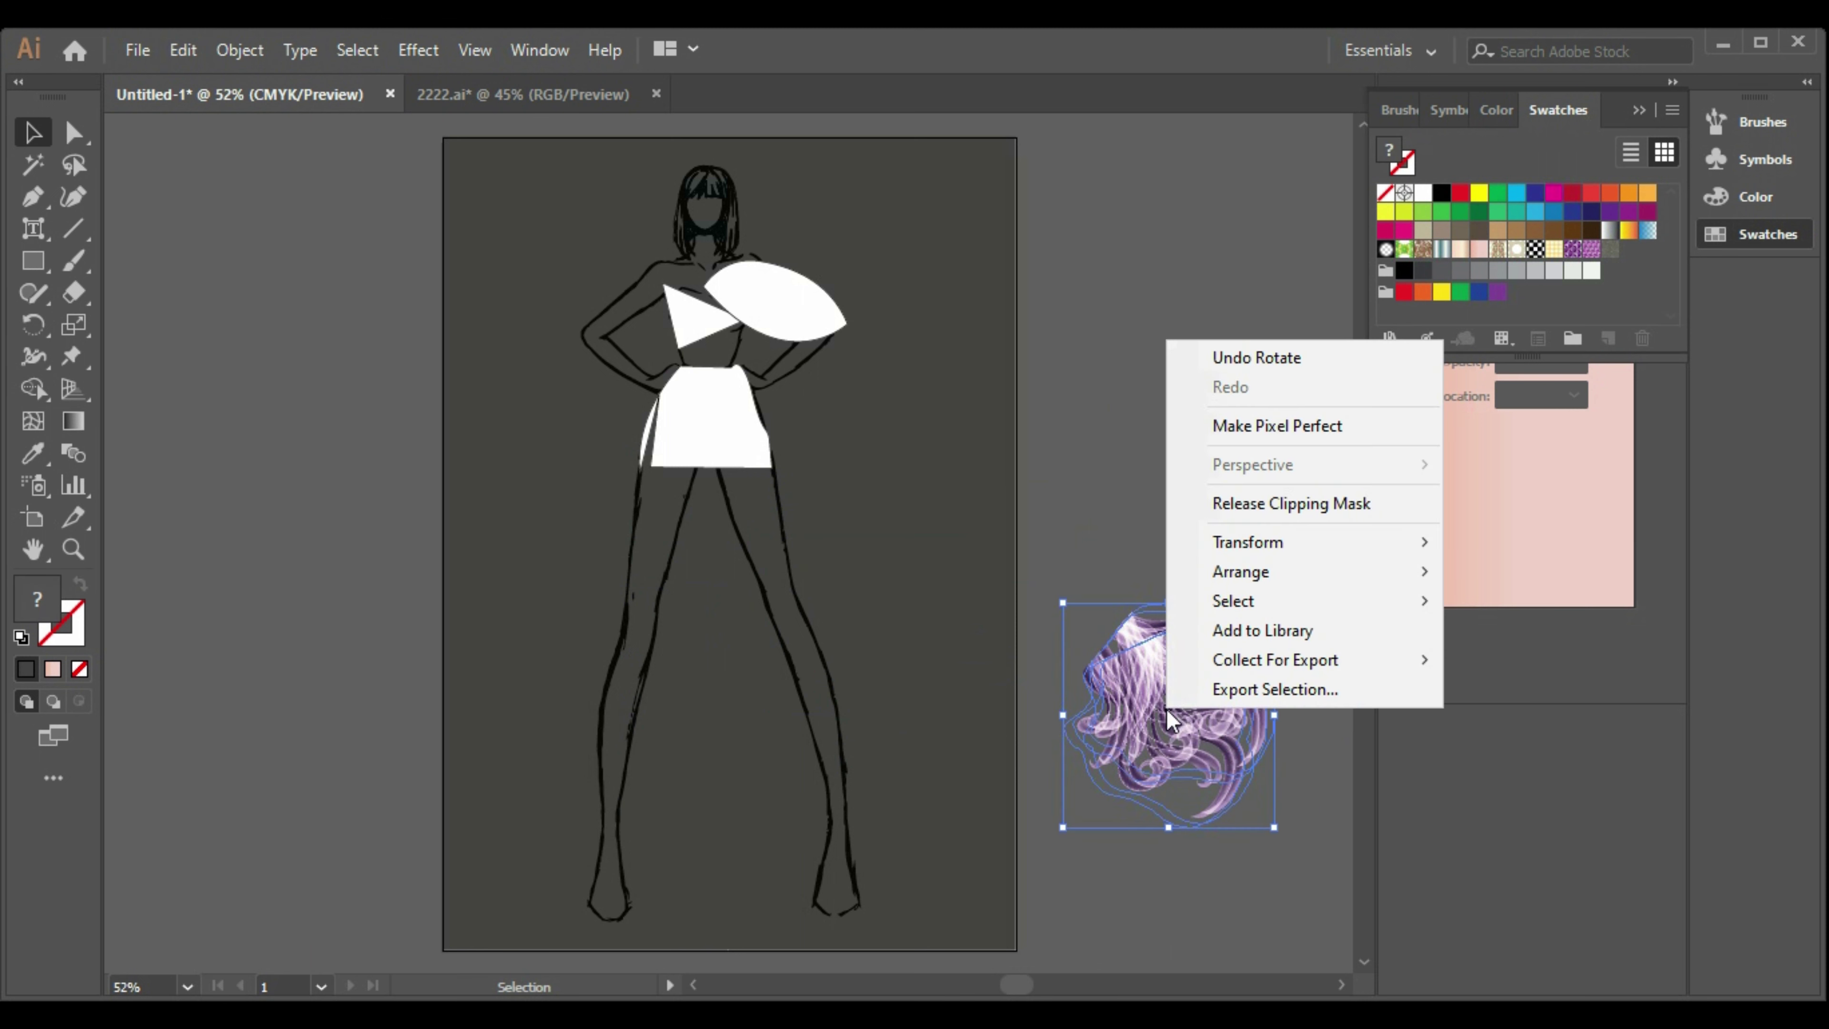
pyautogui.click(1253, 891)
pyautogui.click(1103, 637)
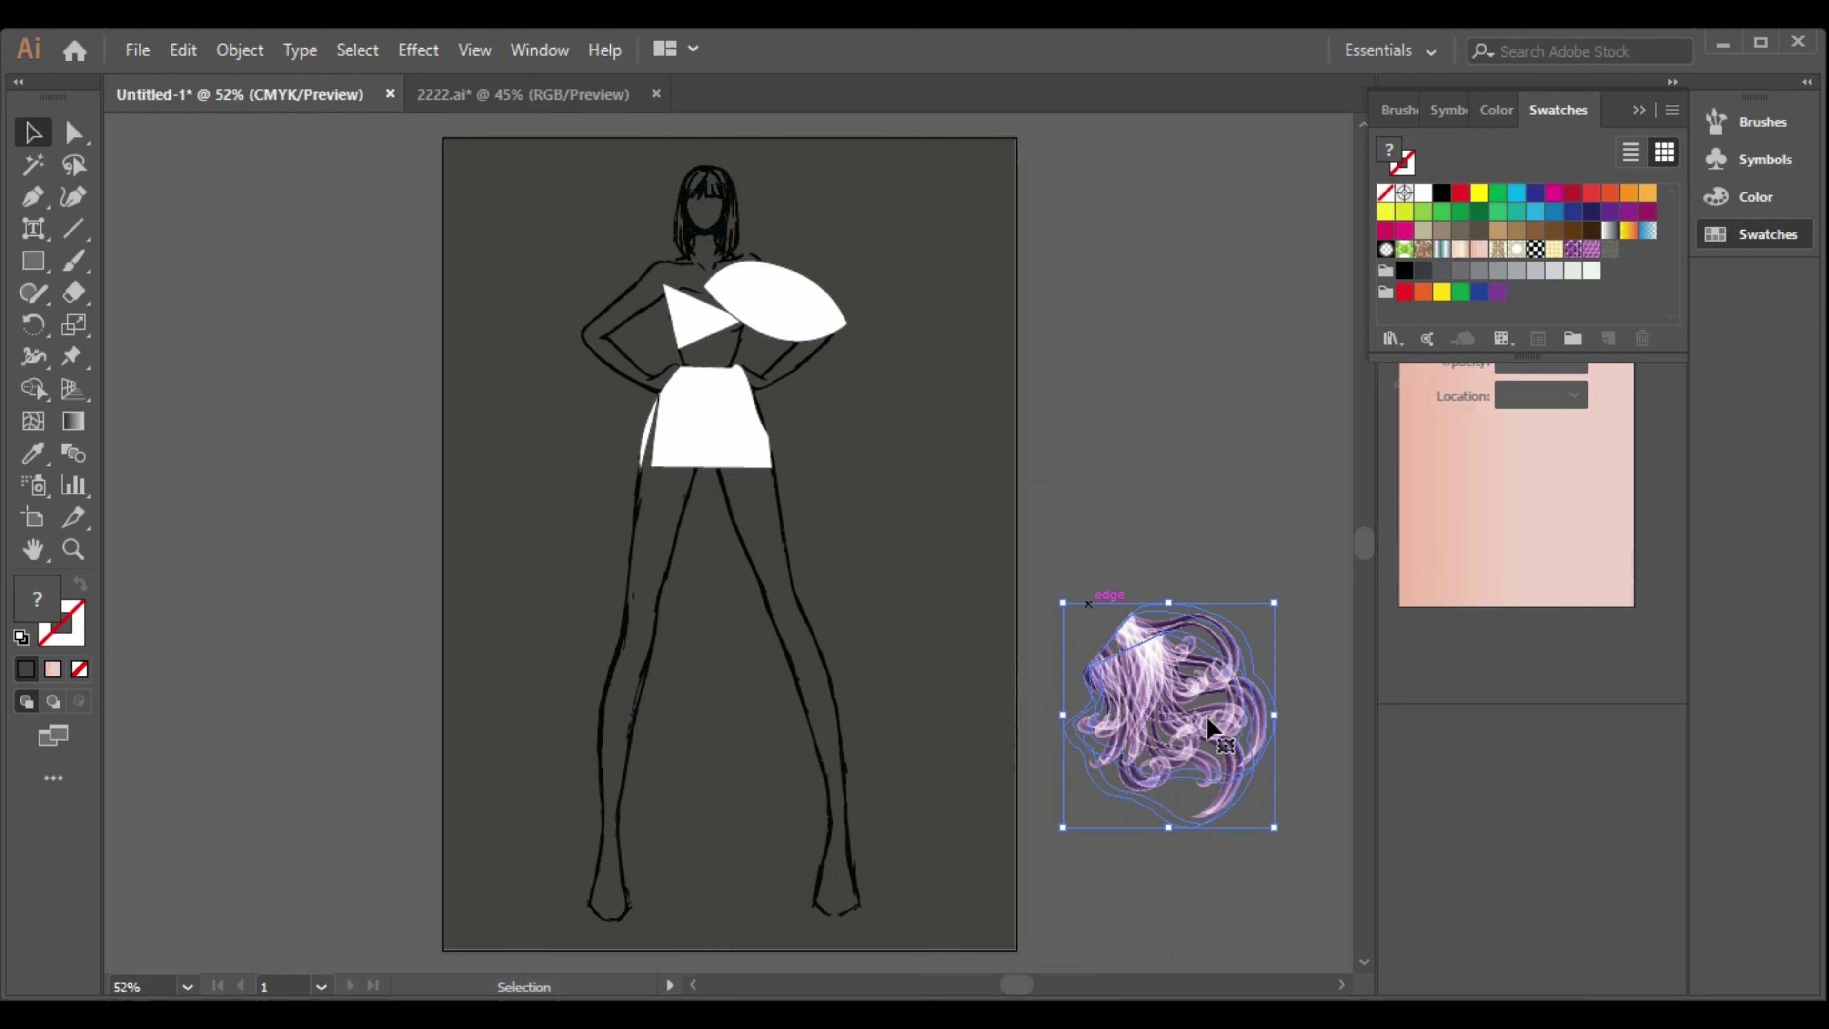
pyautogui.rightClick(1170, 688)
pyautogui.click(1303, 901)
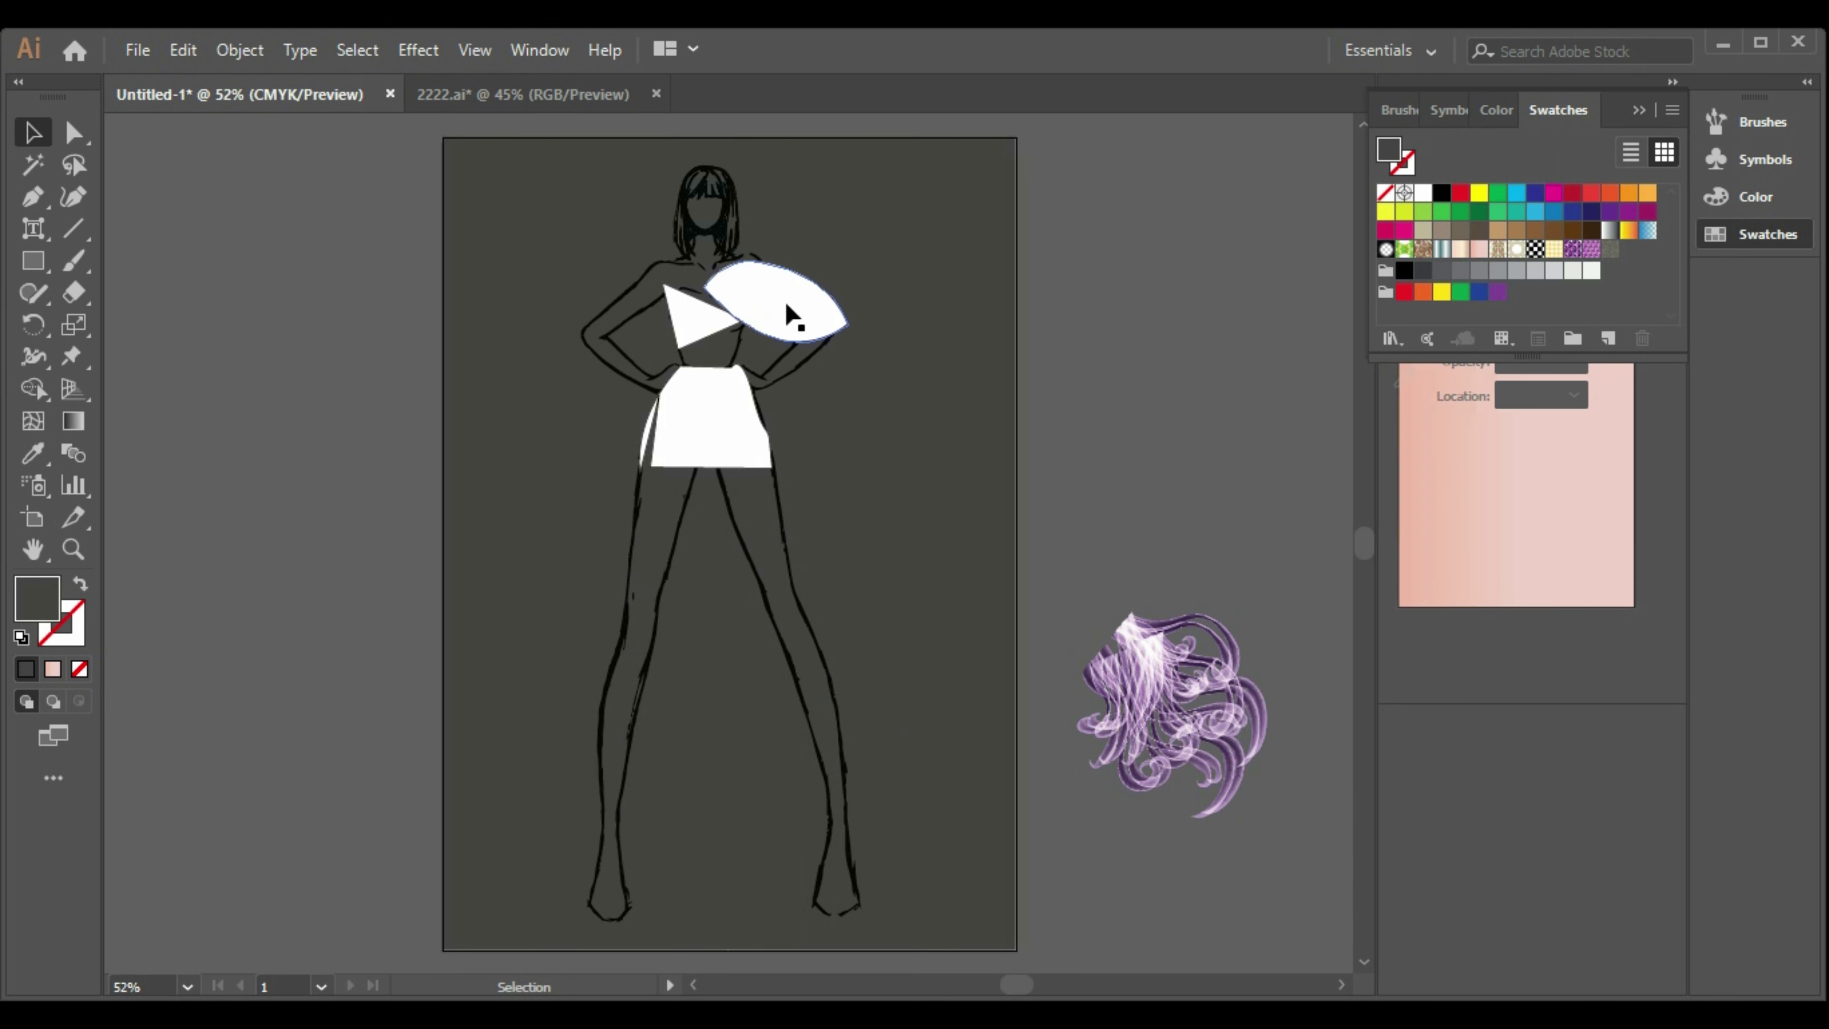
pyautogui.click(893, 299)
pyautogui.click(831, 311)
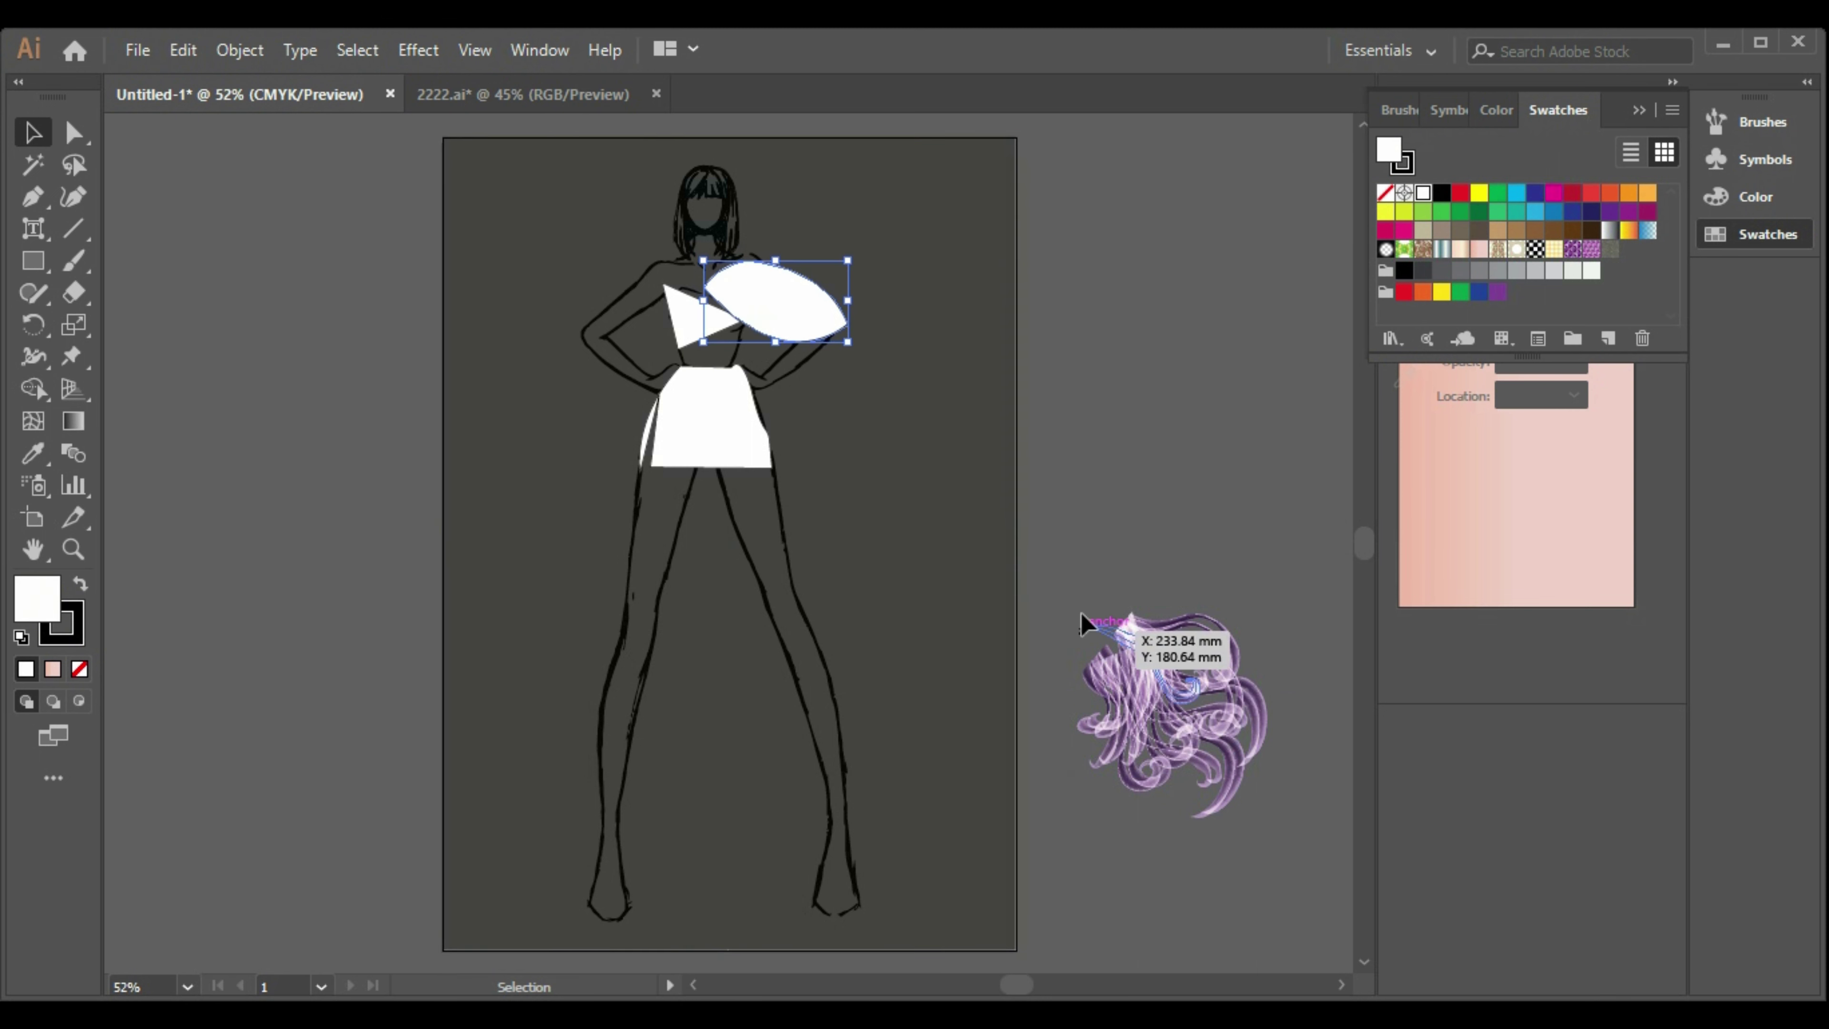
# Group all the overlapping tentacle copies and place the group at the figure's hip, overlapping the white skirt.
pyautogui.click(1155, 724)
pyautogui.moveTo(1276, 911); pyautogui.dragTo(1108, 598)
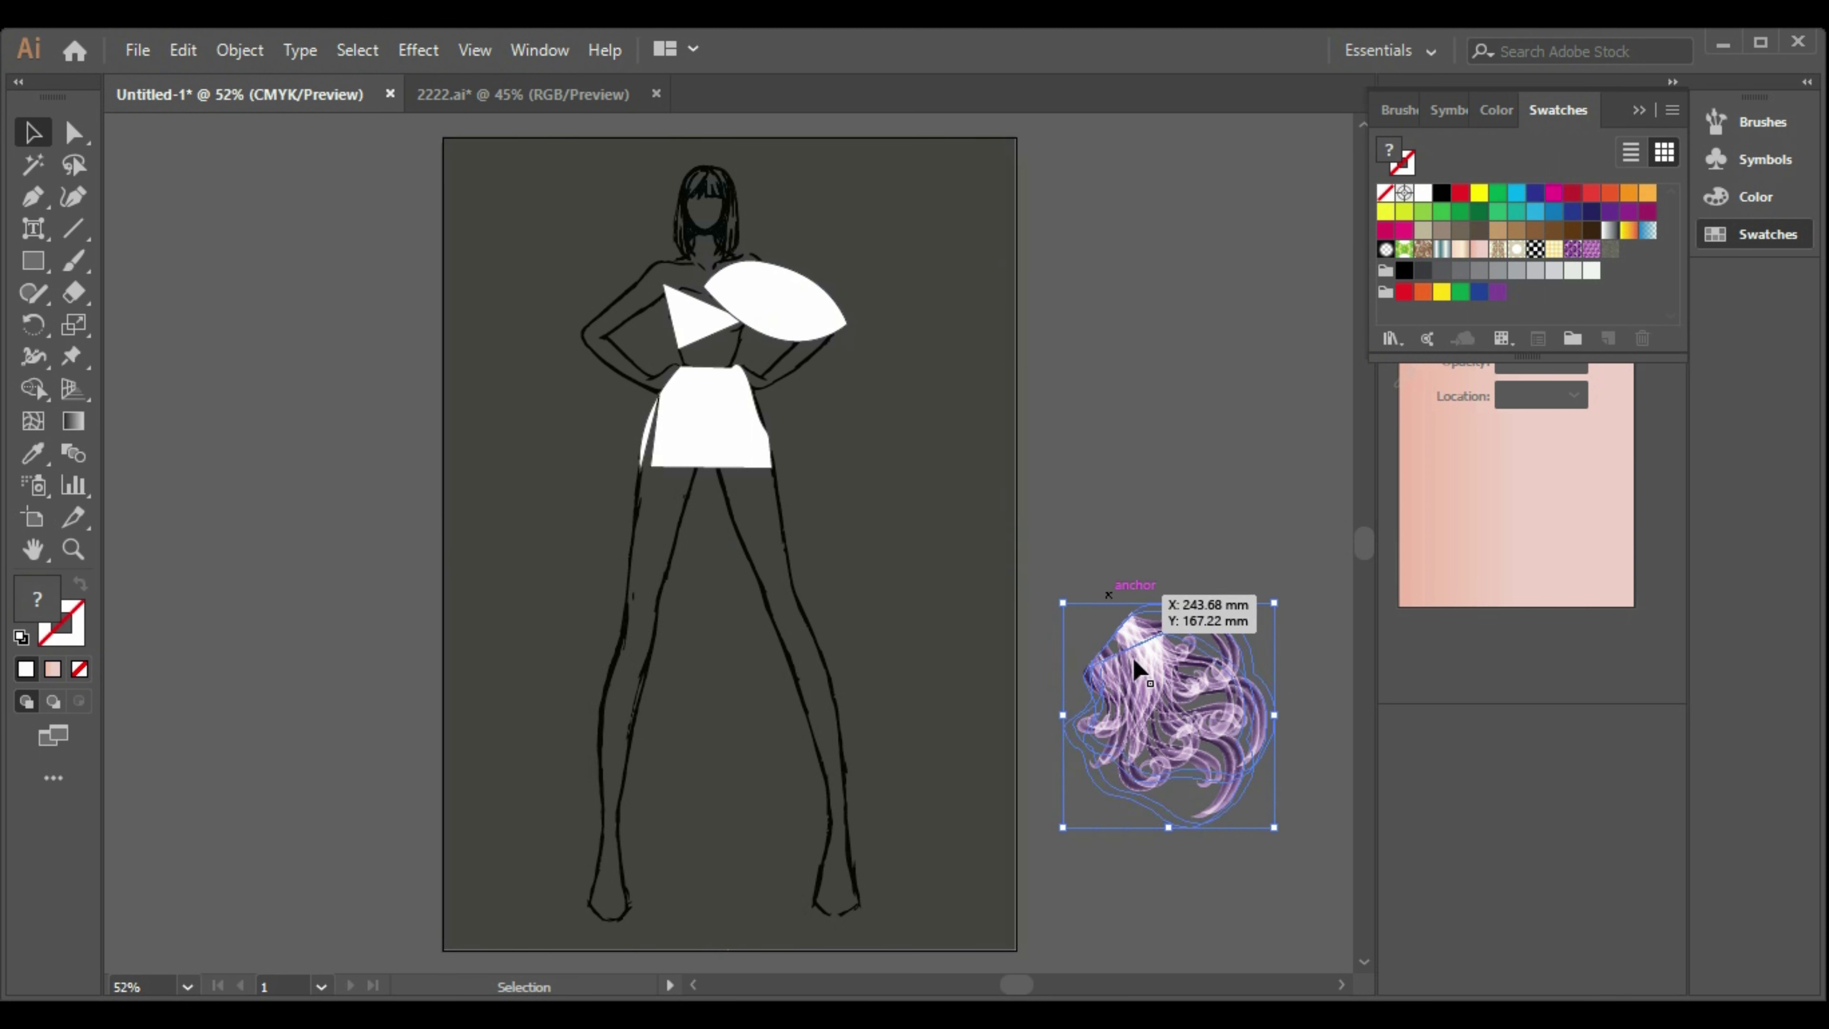
pyautogui.hotkey('ctrl', 'g')
pyautogui.moveTo(1161, 698); pyautogui.dragTo(761, 449)
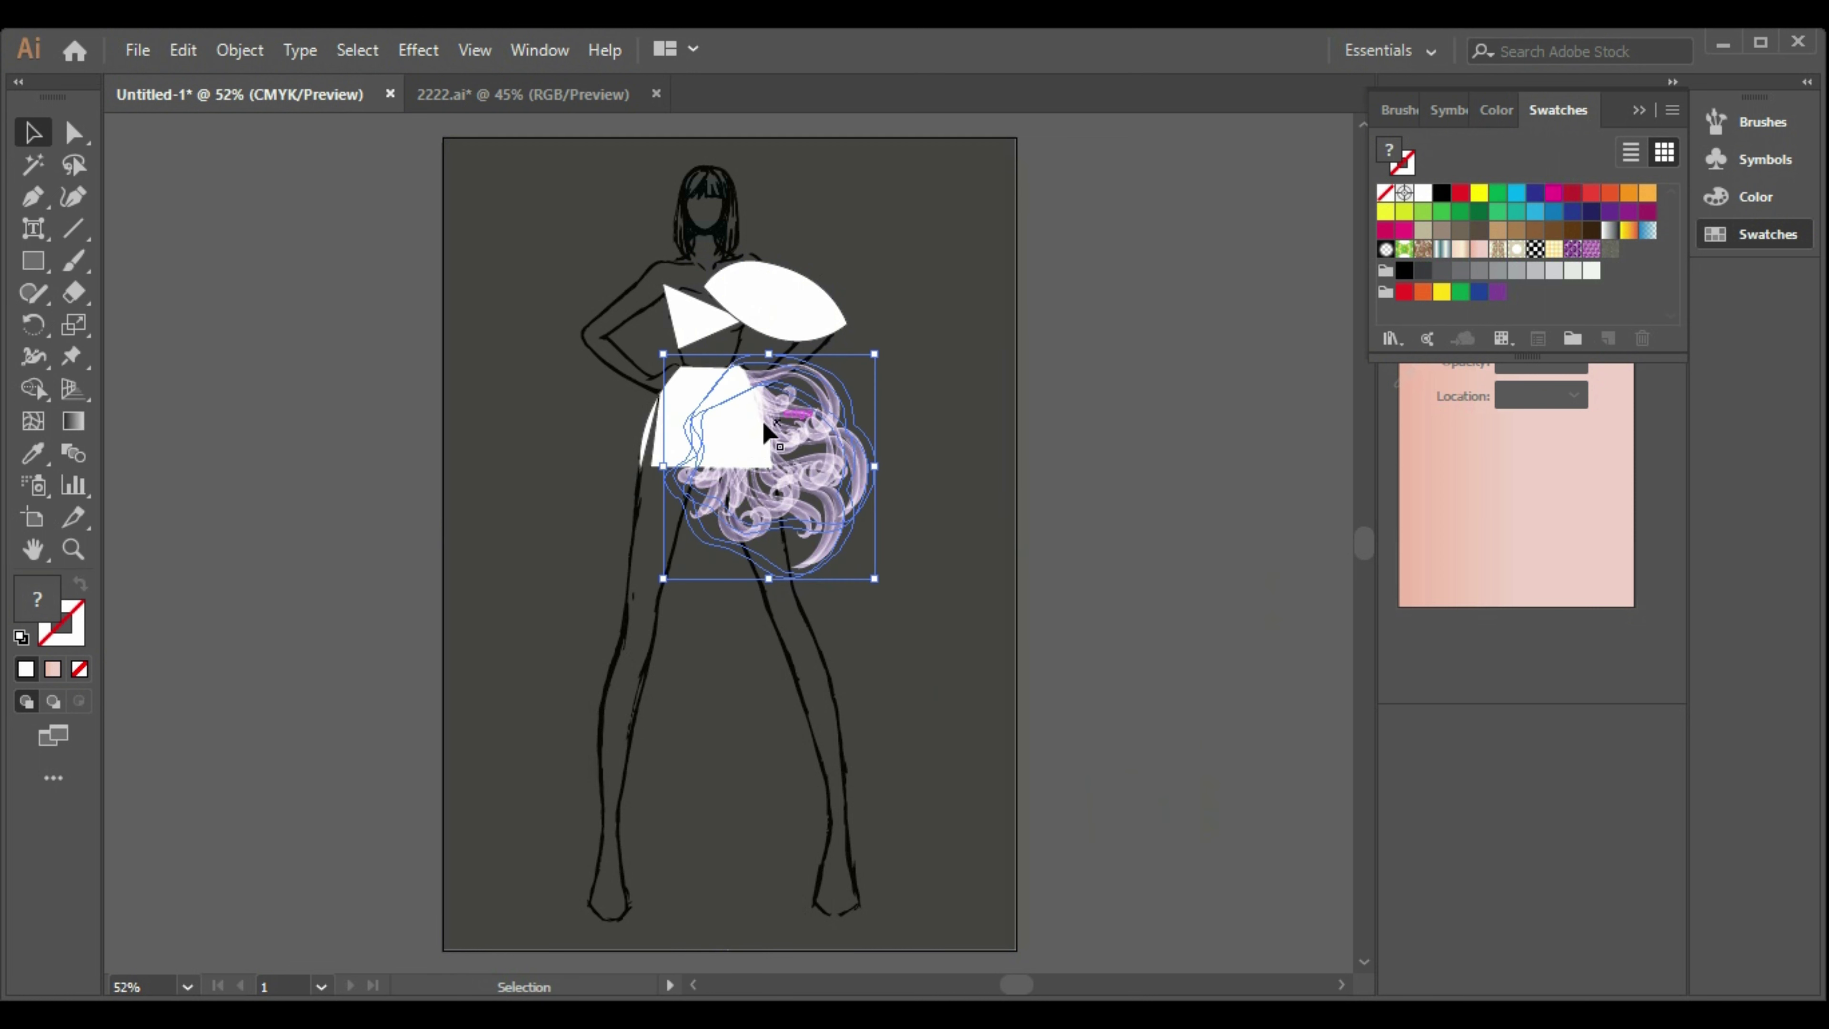
pyautogui.click(900, 490)
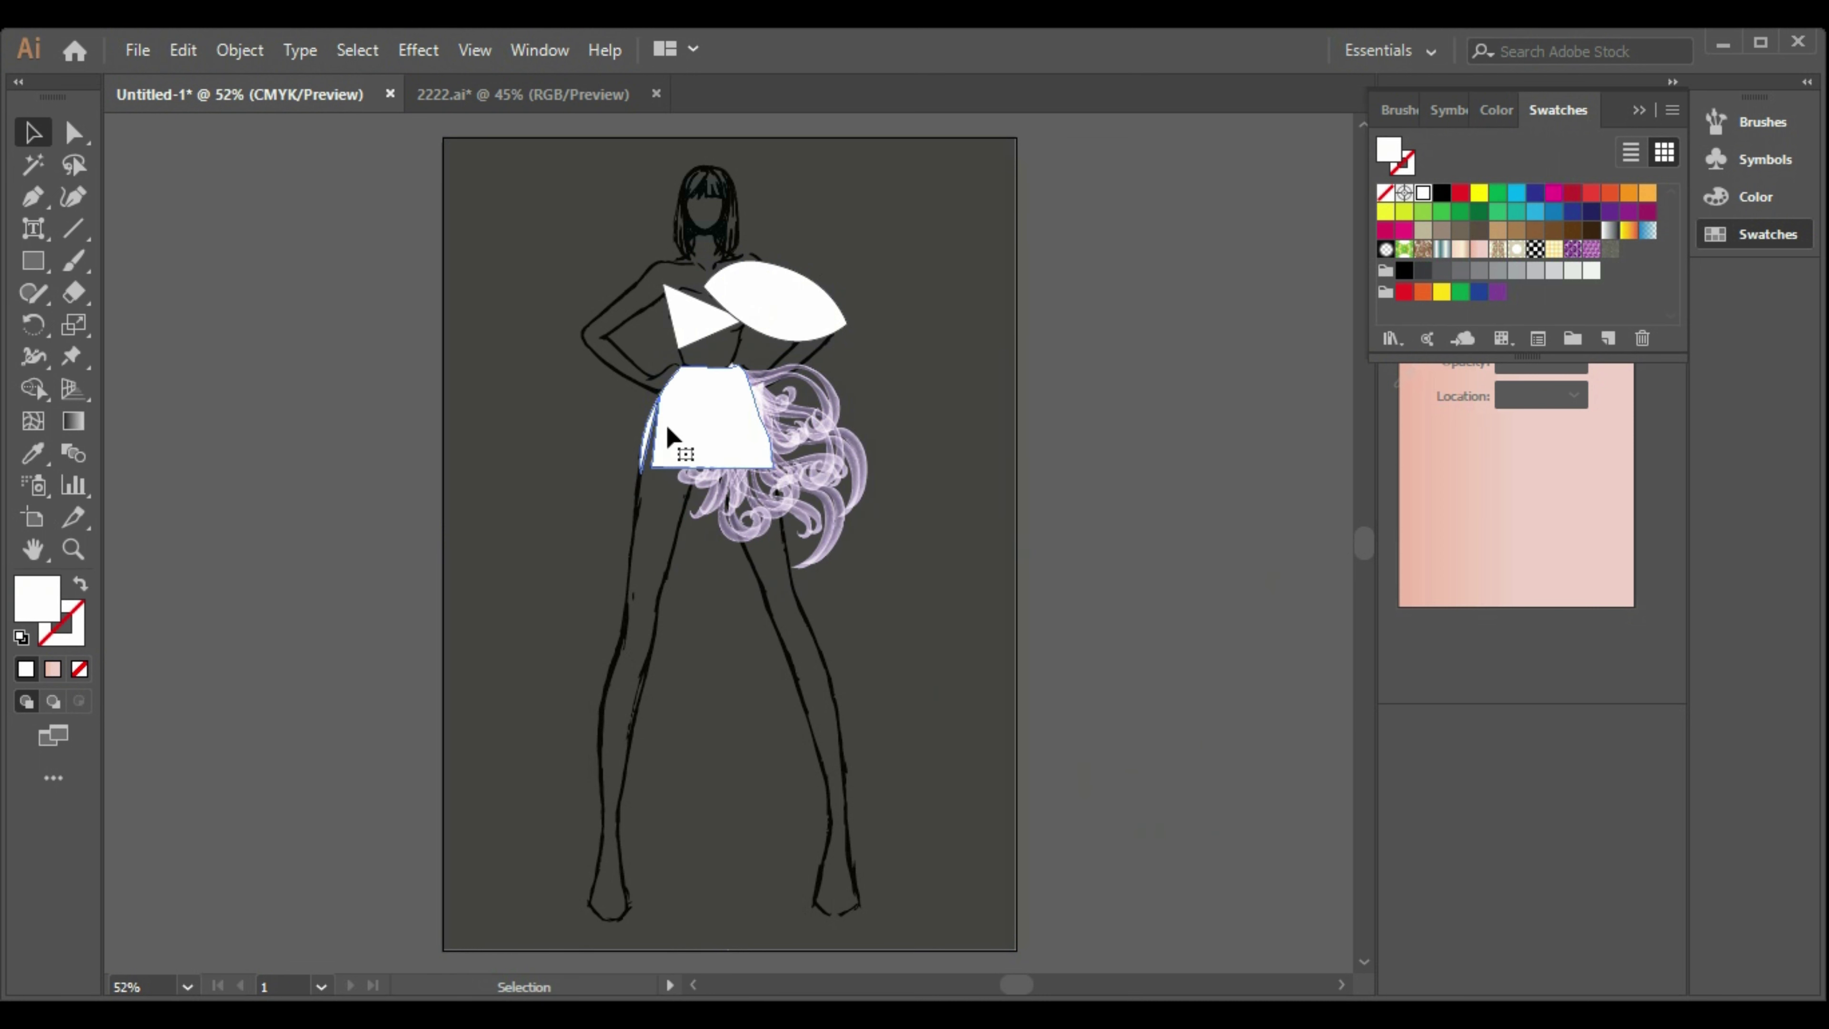
# Send the white skirt to the back of the stacking order.
pyautogui.click(668, 438)
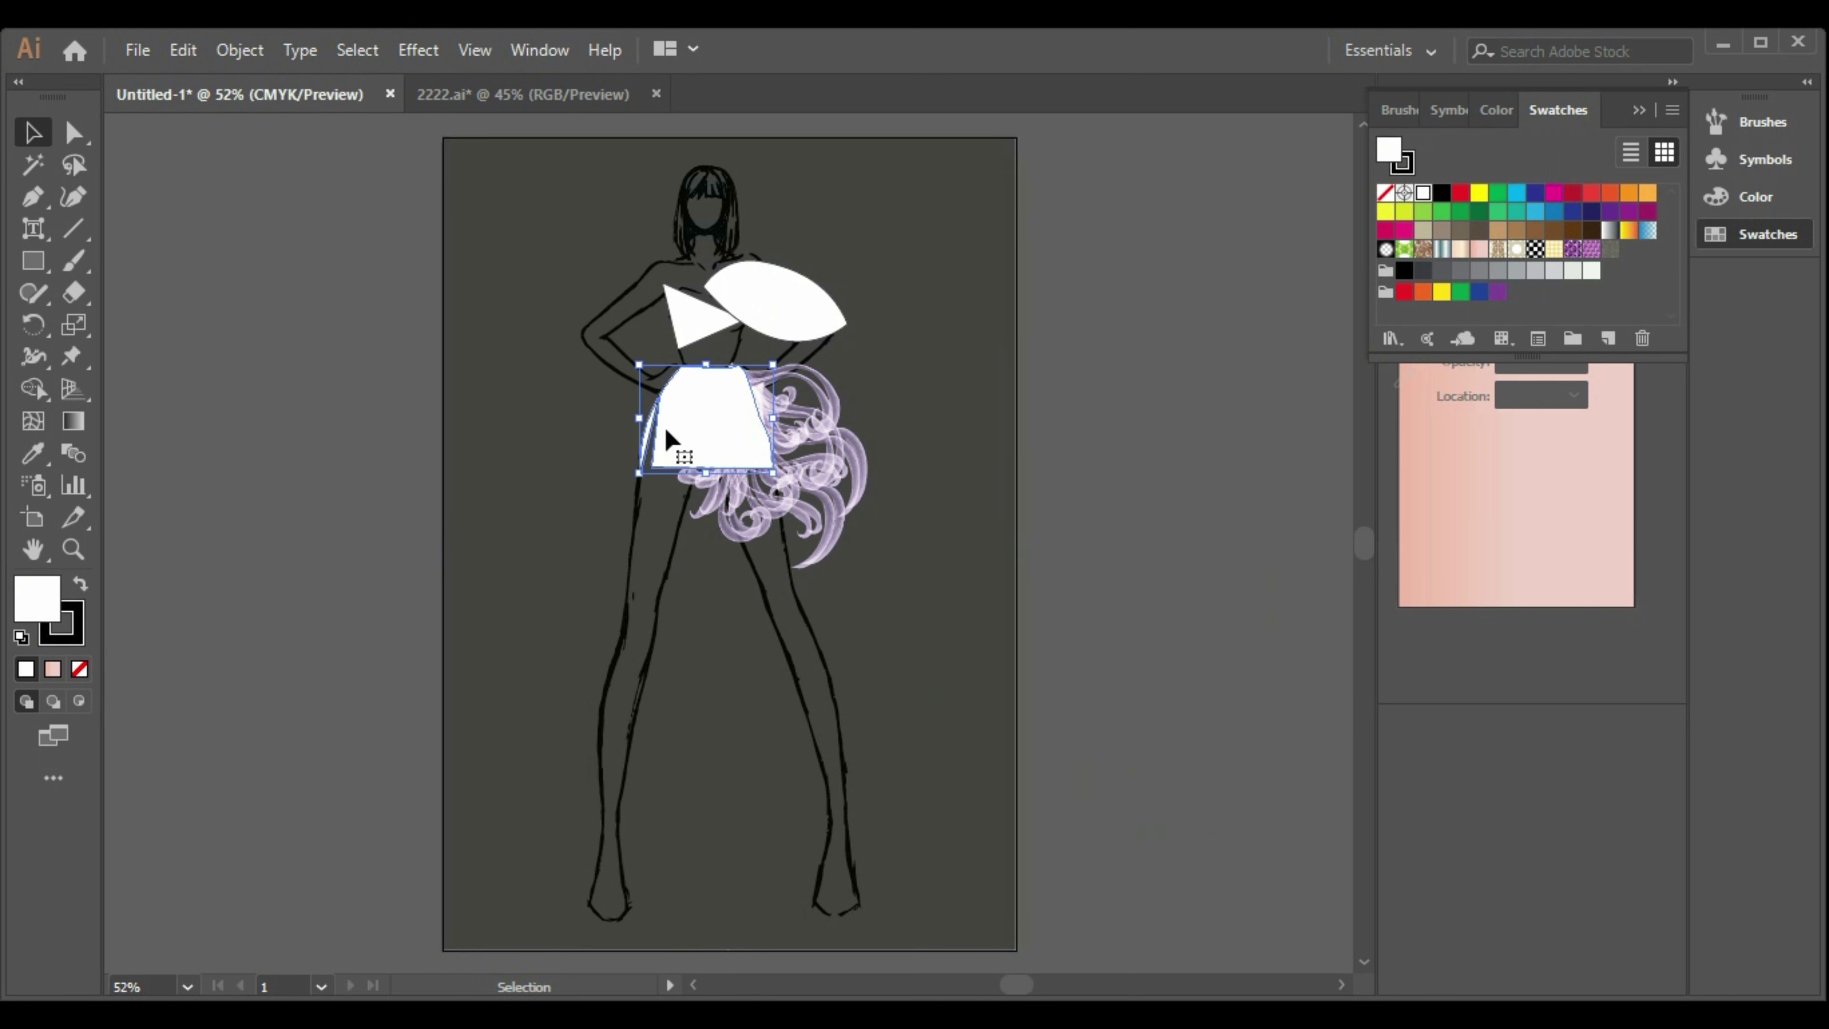
pyautogui.rightClick(713, 423)
pyautogui.moveTo(916, 842)
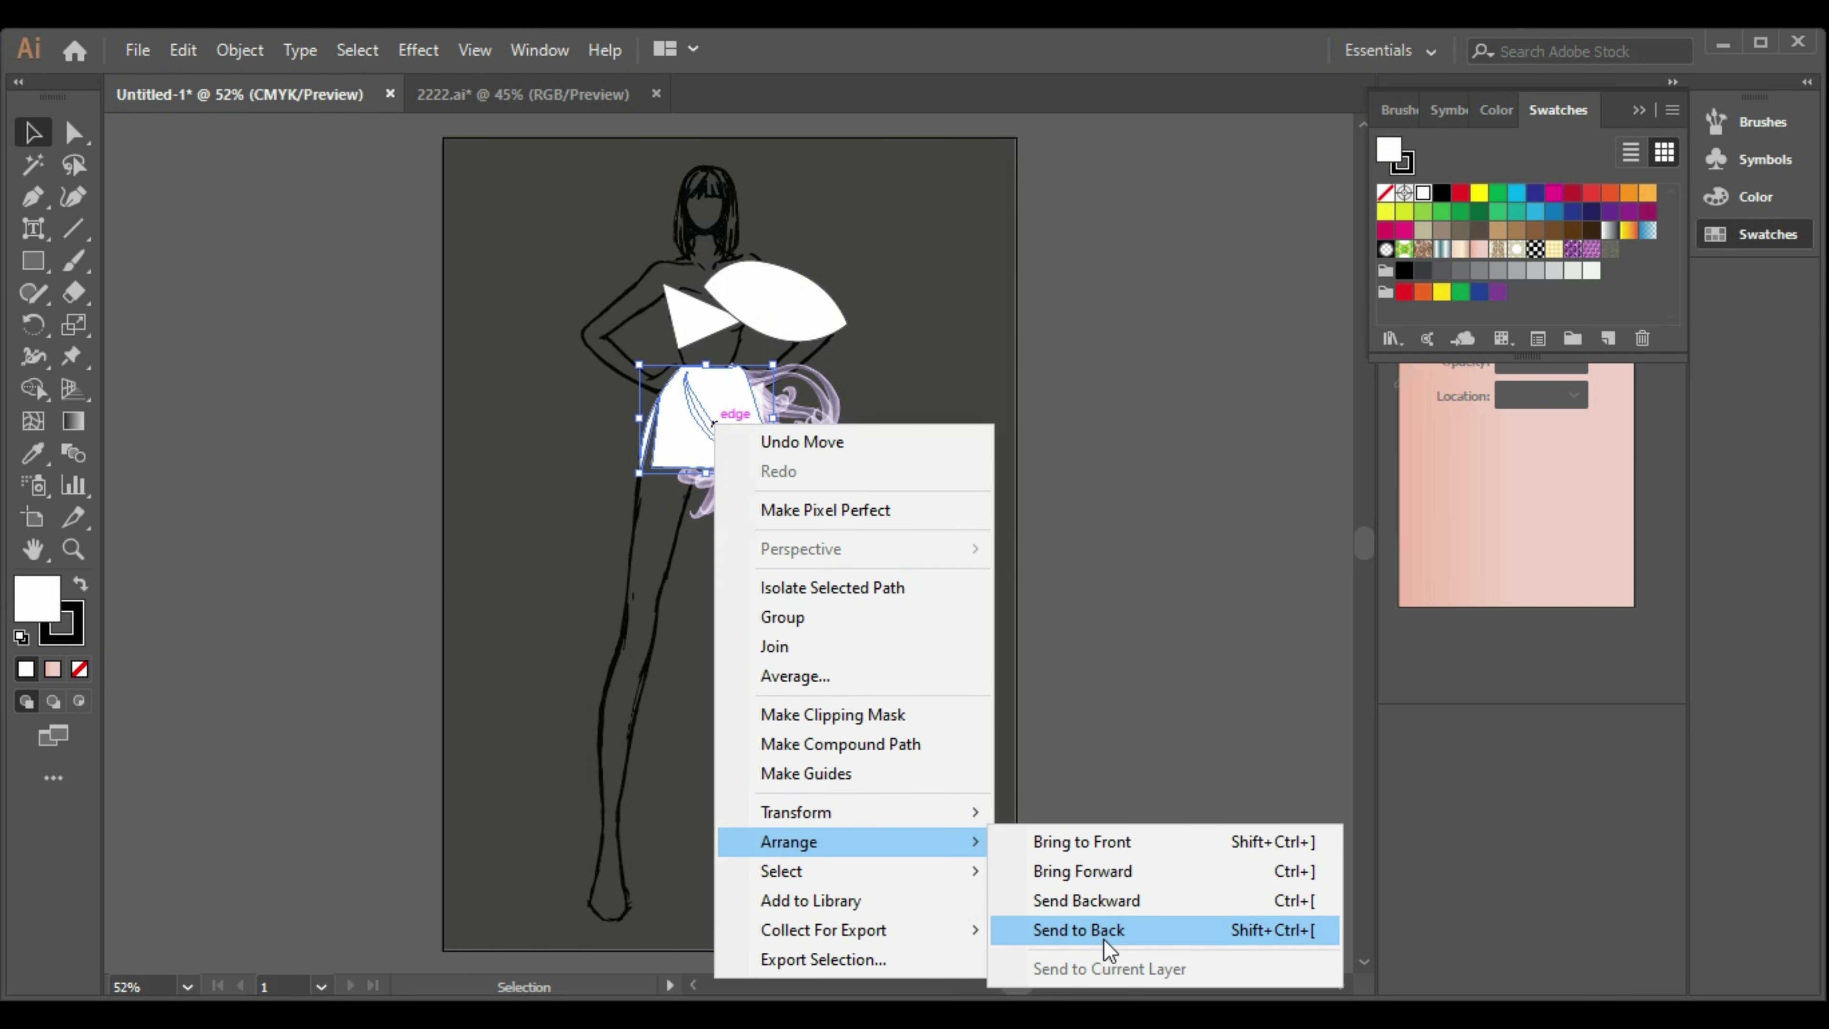
pyautogui.click(1100, 929)
# Send the dark grey background rectangle to the back, behind the white skirt.
pyautogui.rightClick(927, 639)
pyautogui.moveTo(1050, 500)
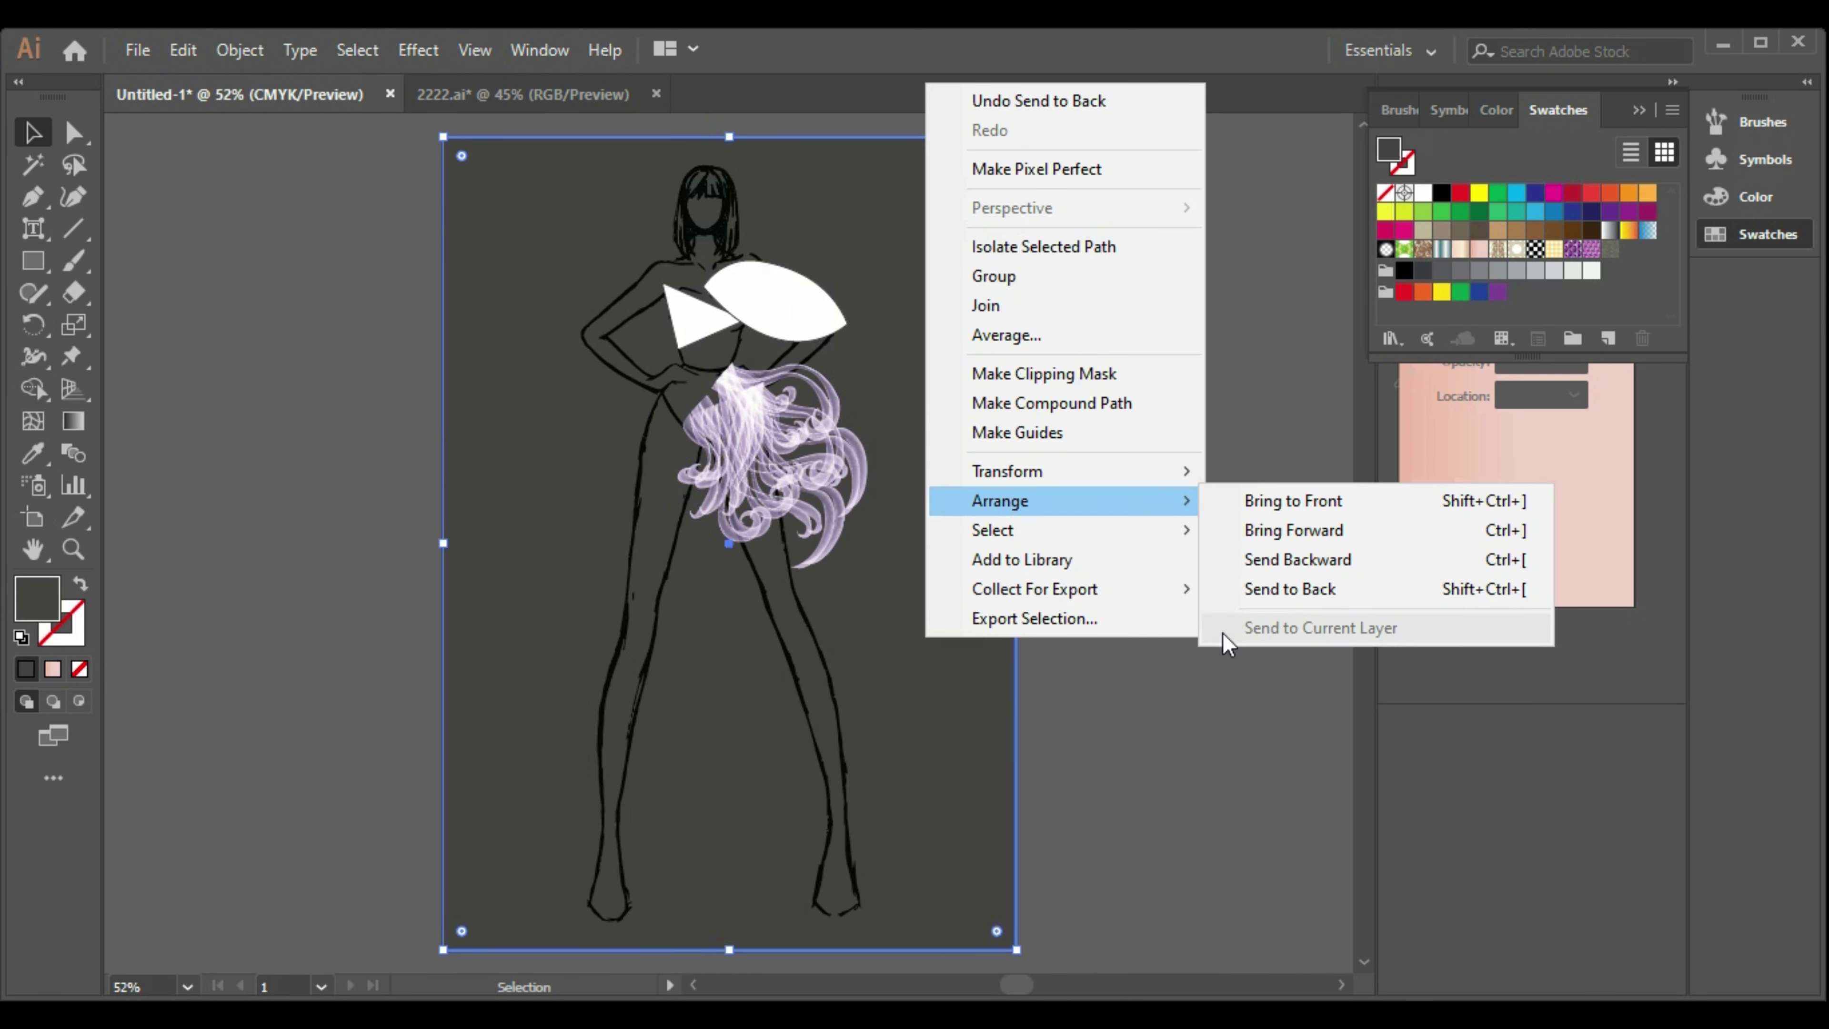
pyautogui.click(1239, 591)
pyautogui.click(1196, 686)
# Move the dark background rectangle sideways partly off the artboard and send the figure line drawing to the back.
pyautogui.click(677, 464)
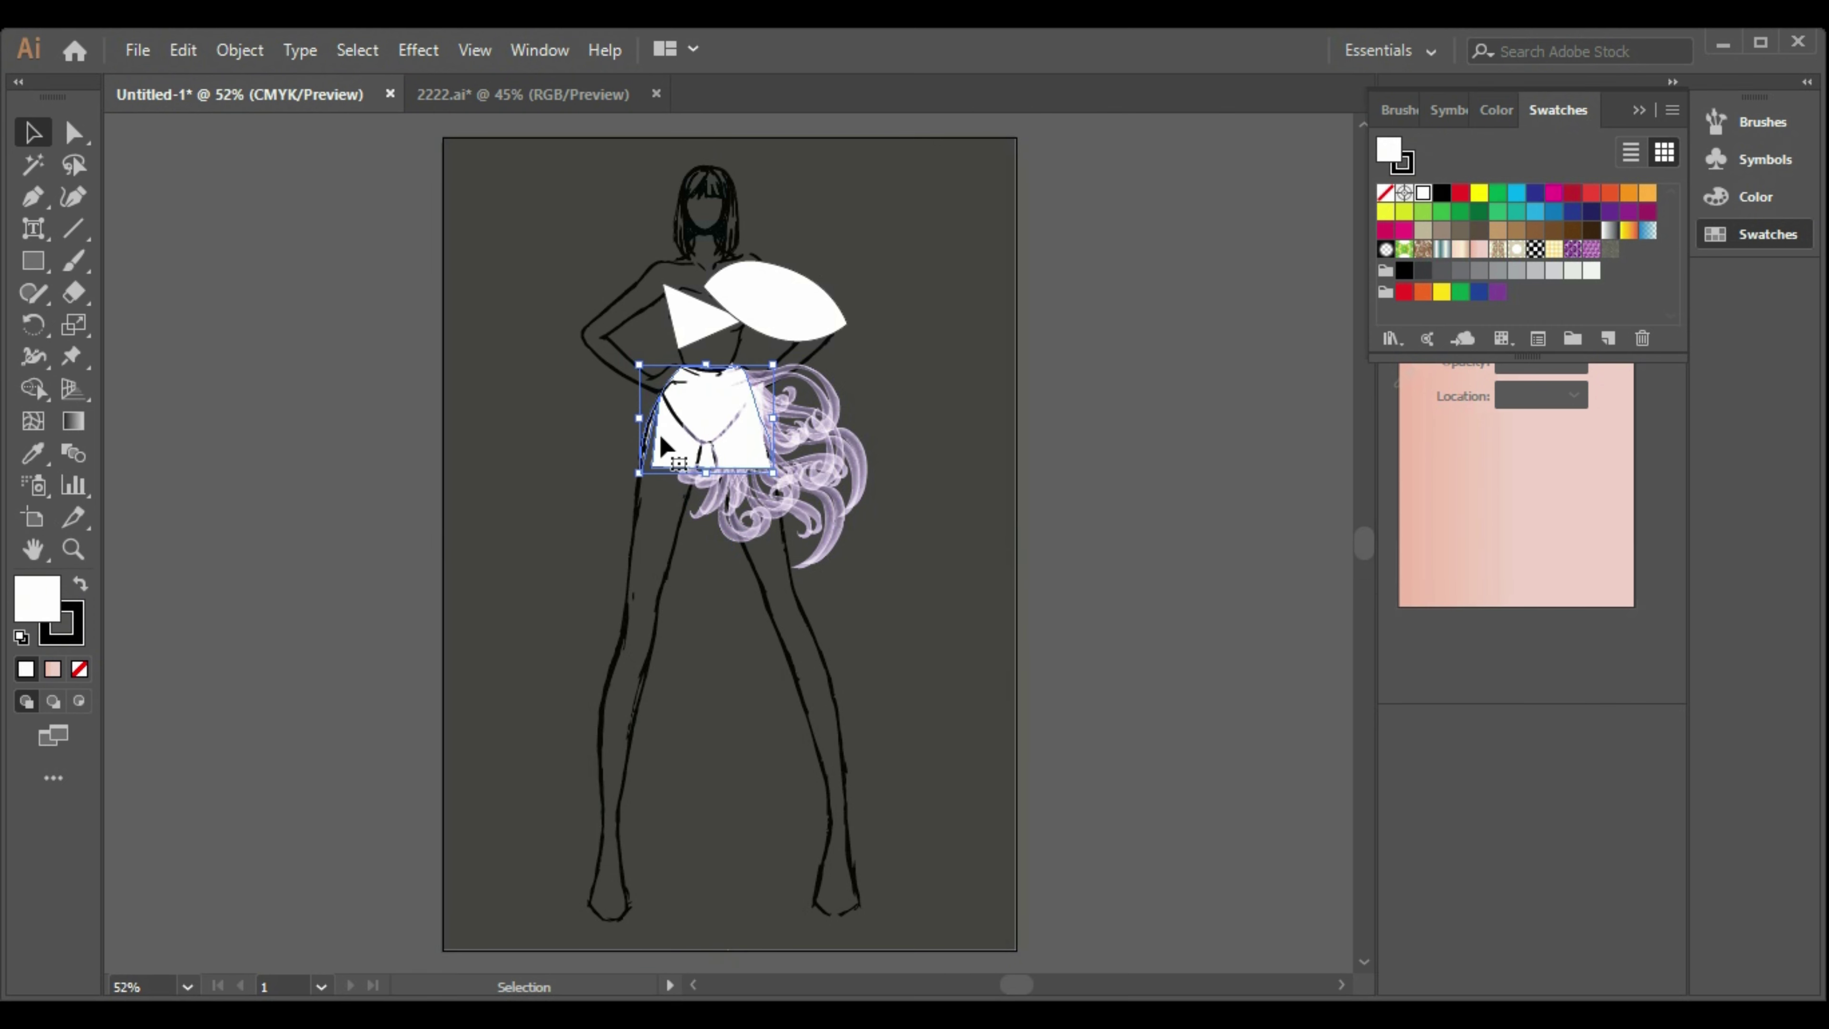
pyautogui.keyDown('shift'); pyautogui.click(768, 618); pyautogui.keyUp('shift')
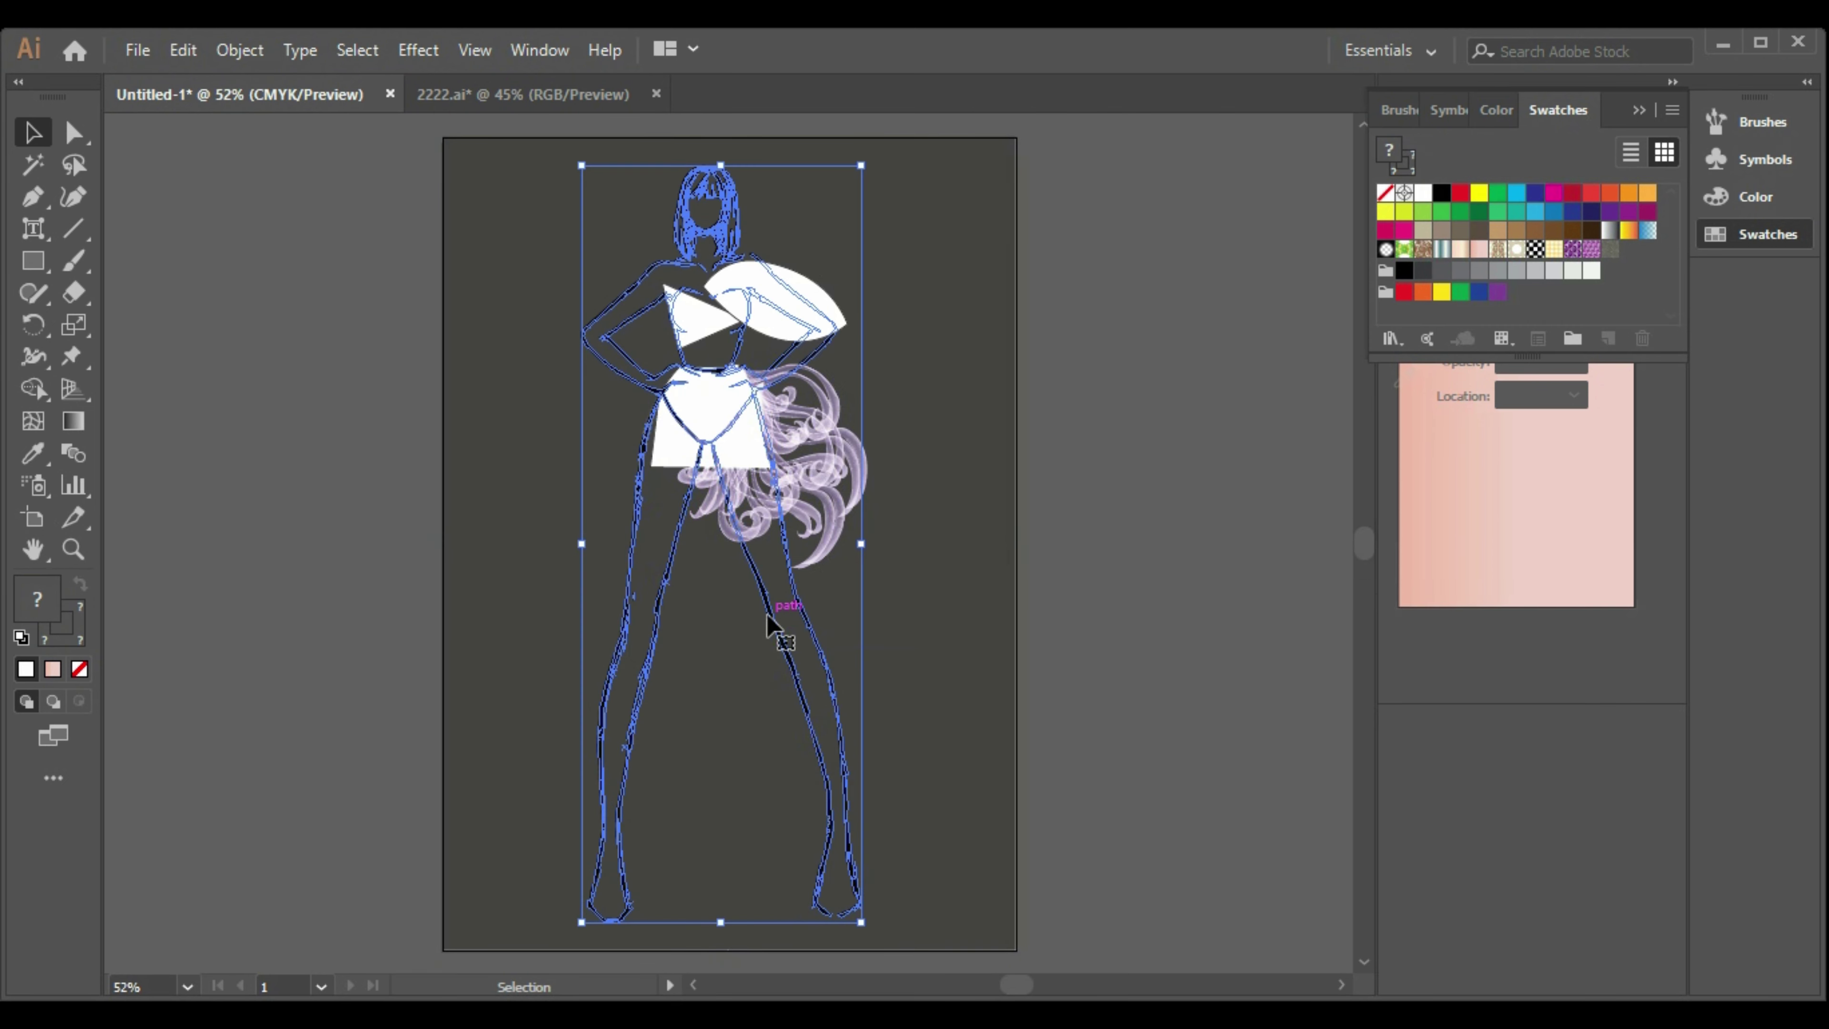
pyautogui.moveTo(934, 634); pyautogui.dragTo(648, 626)
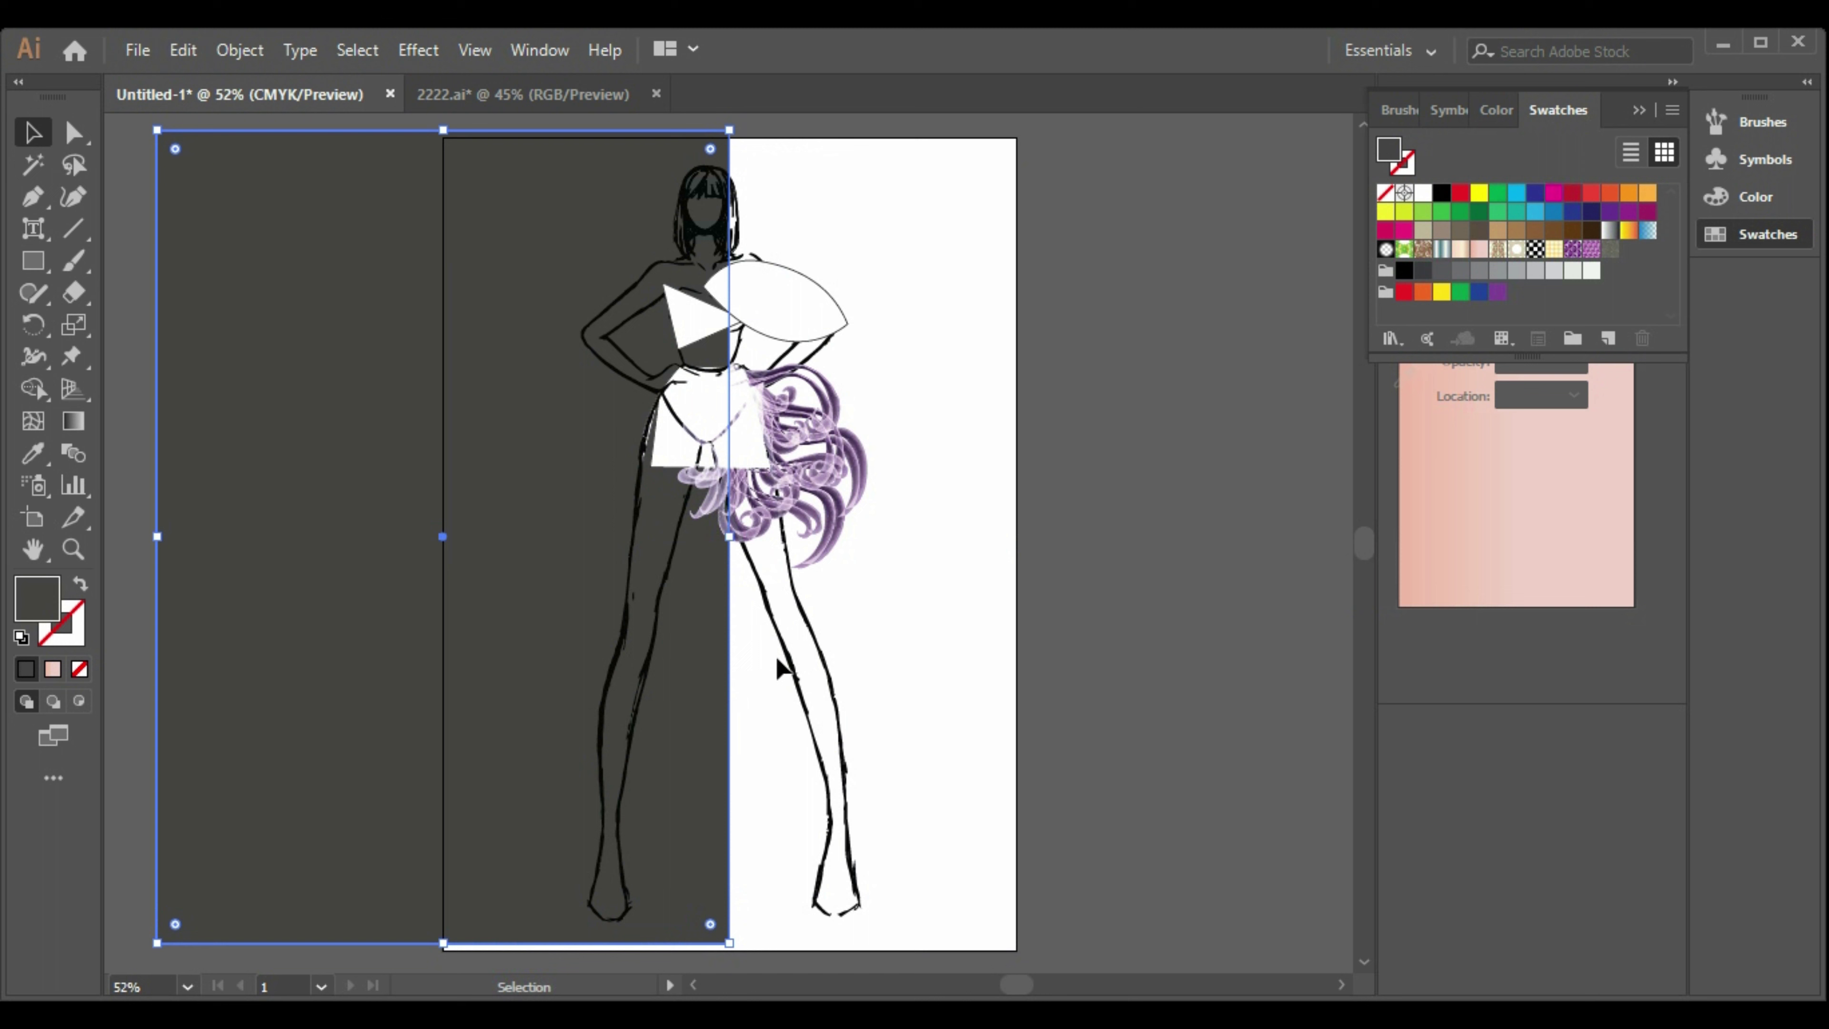
pyautogui.rightClick(807, 628)
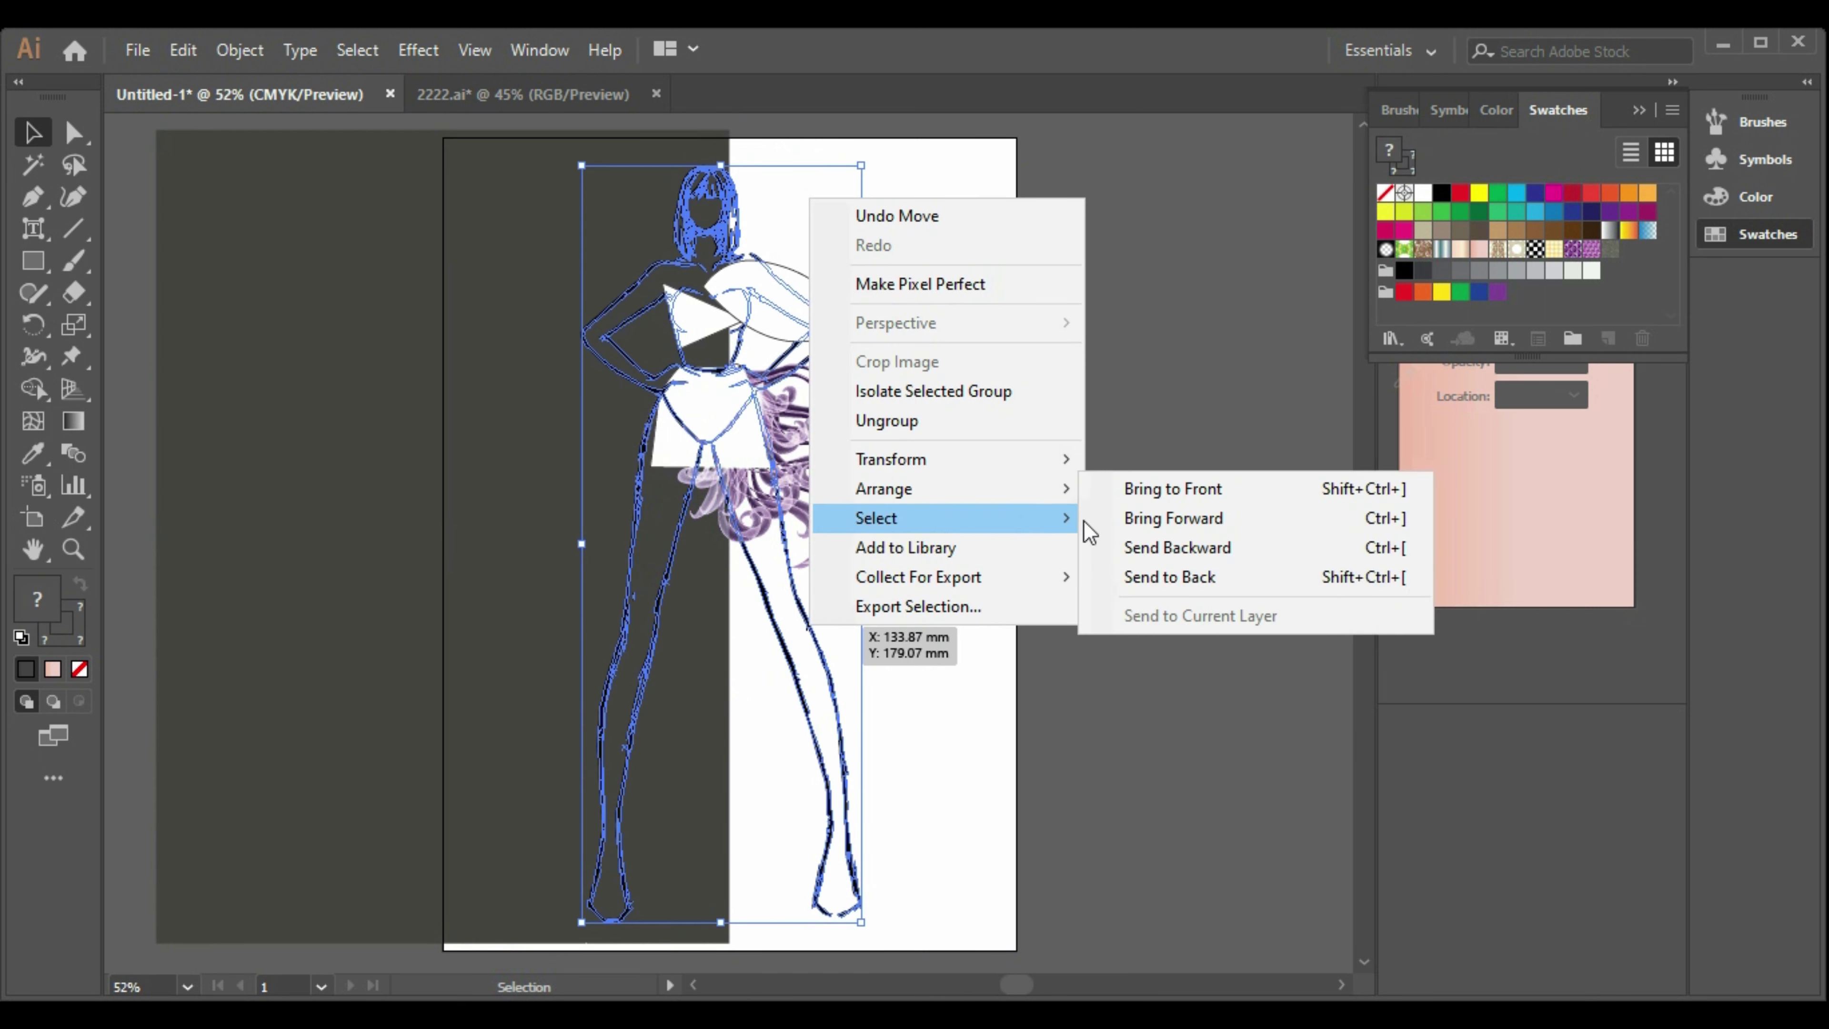
pyautogui.click(1137, 578)
pyautogui.click(1145, 595)
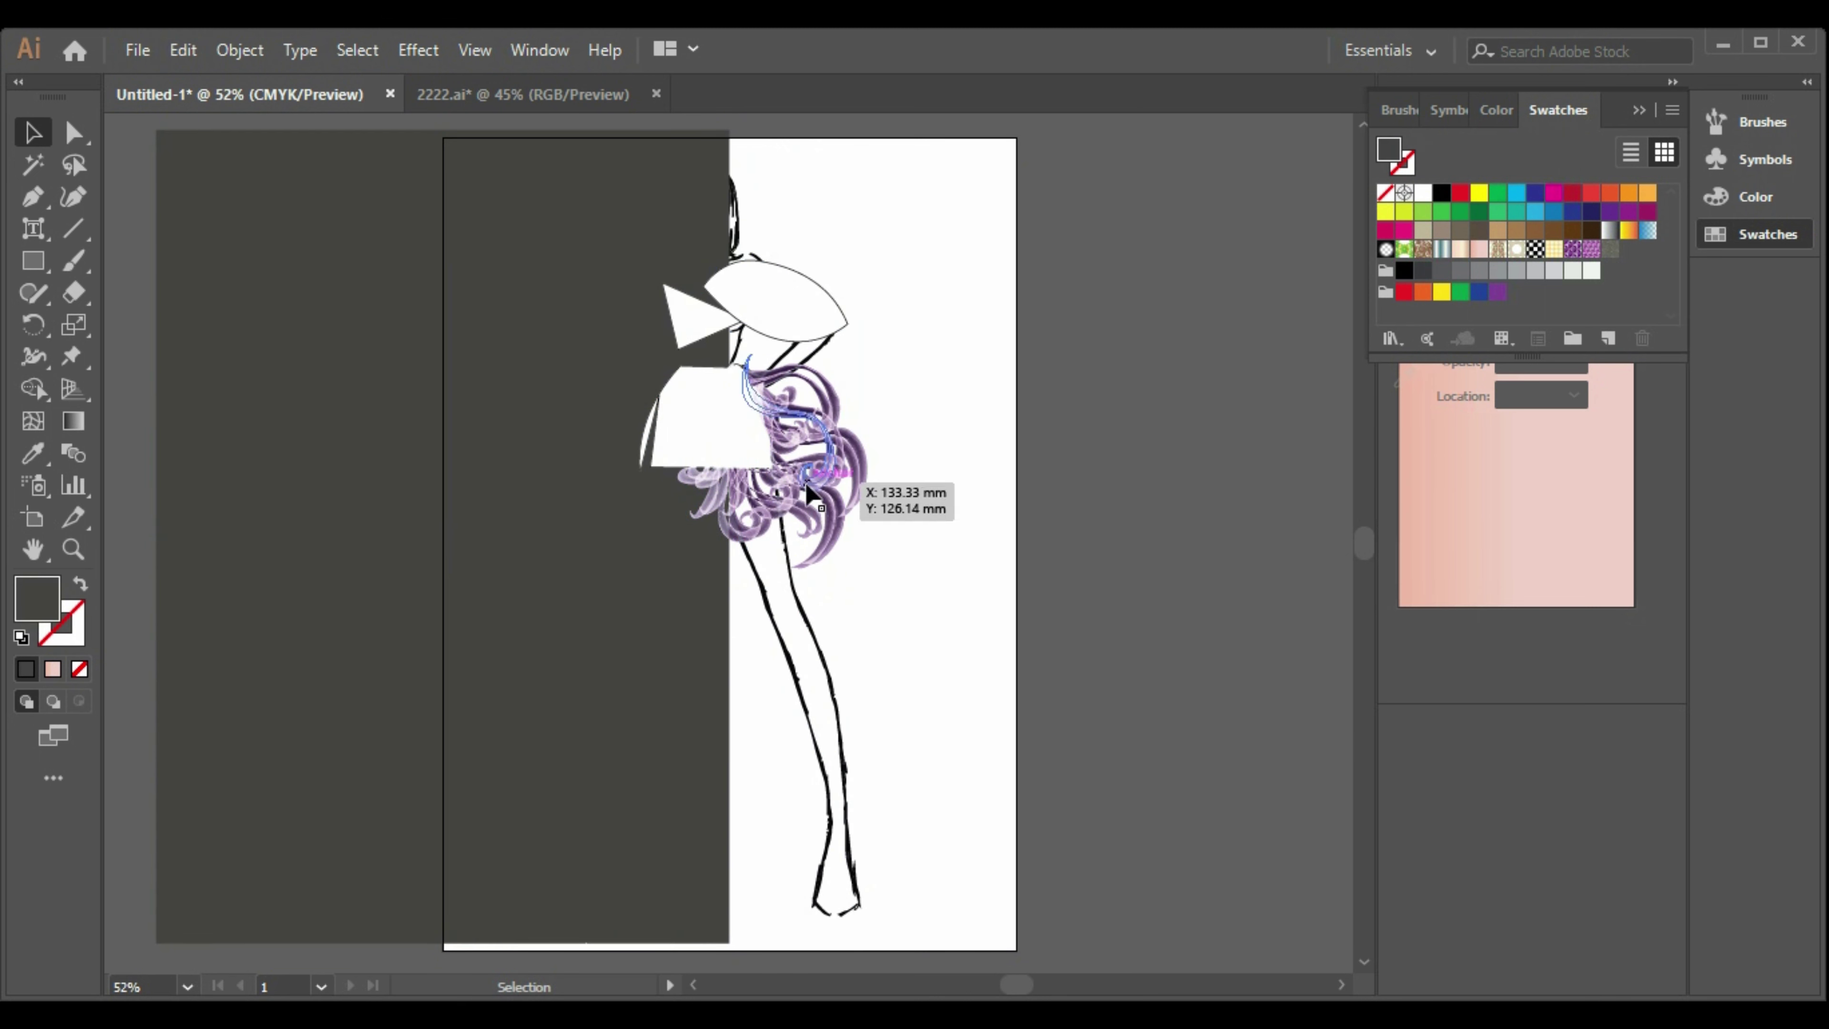
# Try to bring the selected tentacles in front of the white skirt.
pyautogui.click(820, 517)
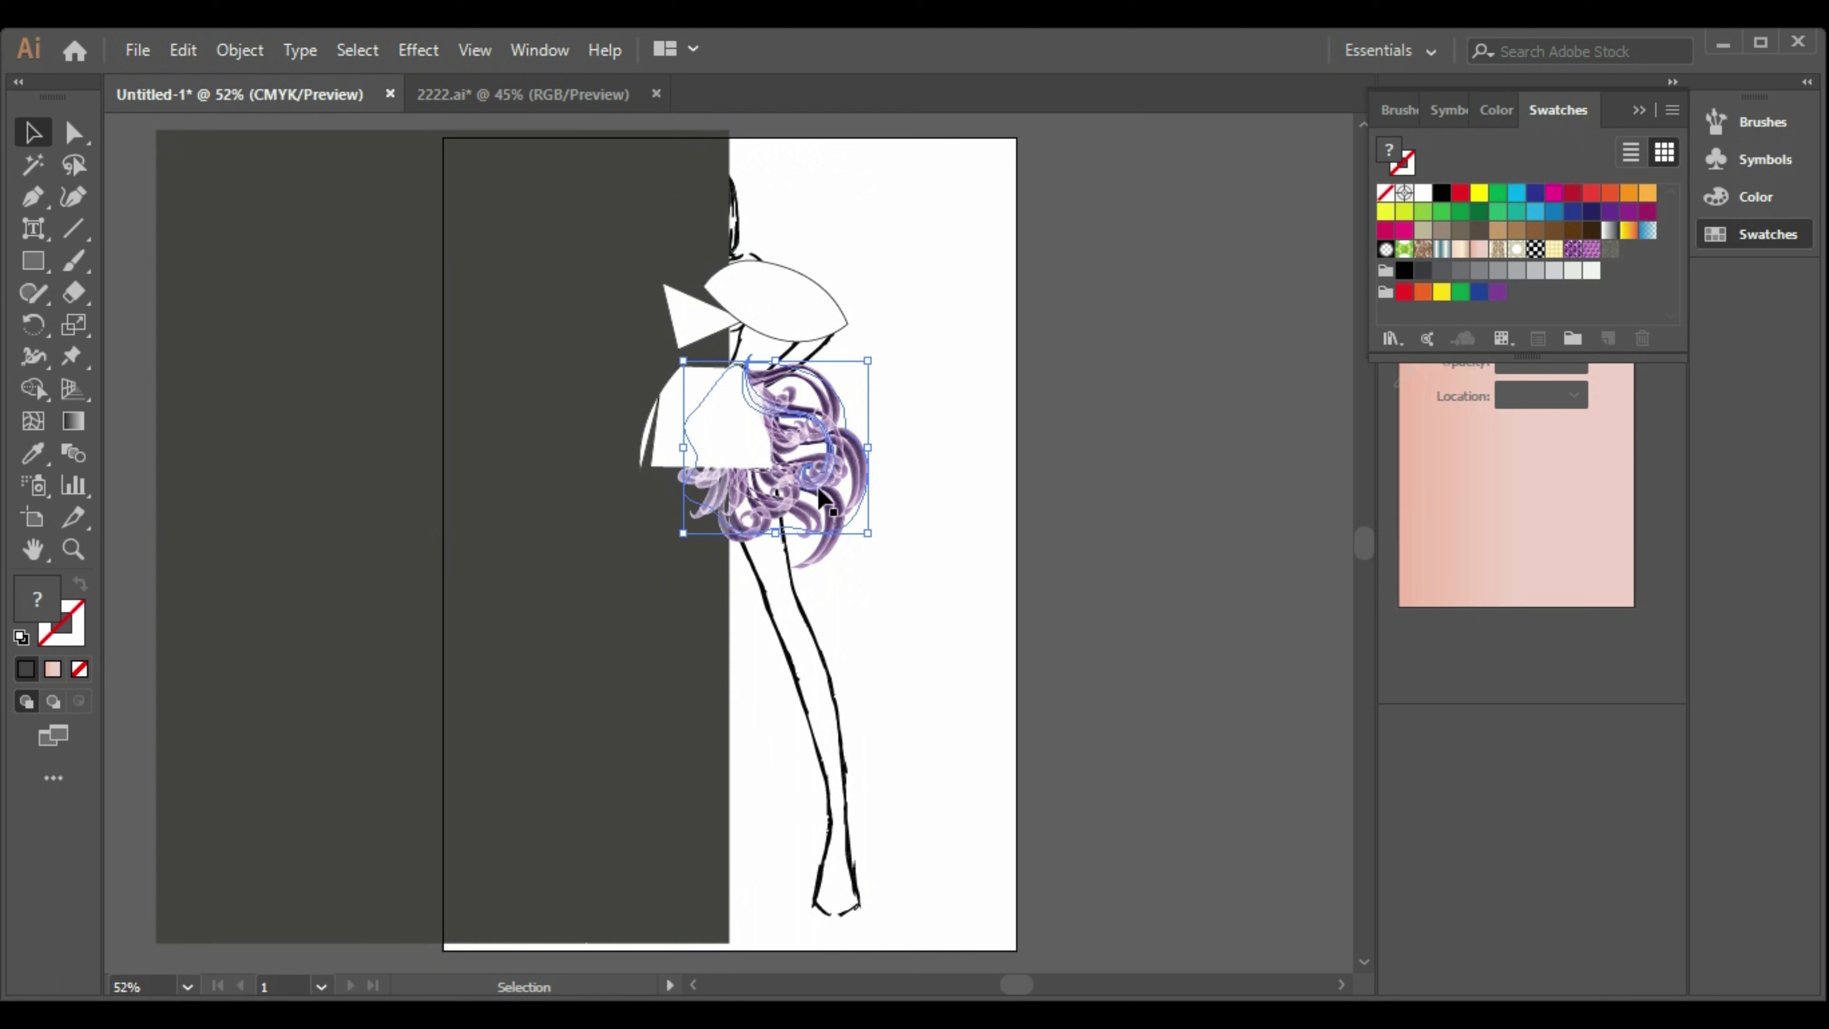
pyautogui.click(955, 576)
pyautogui.rightClick(812, 472)
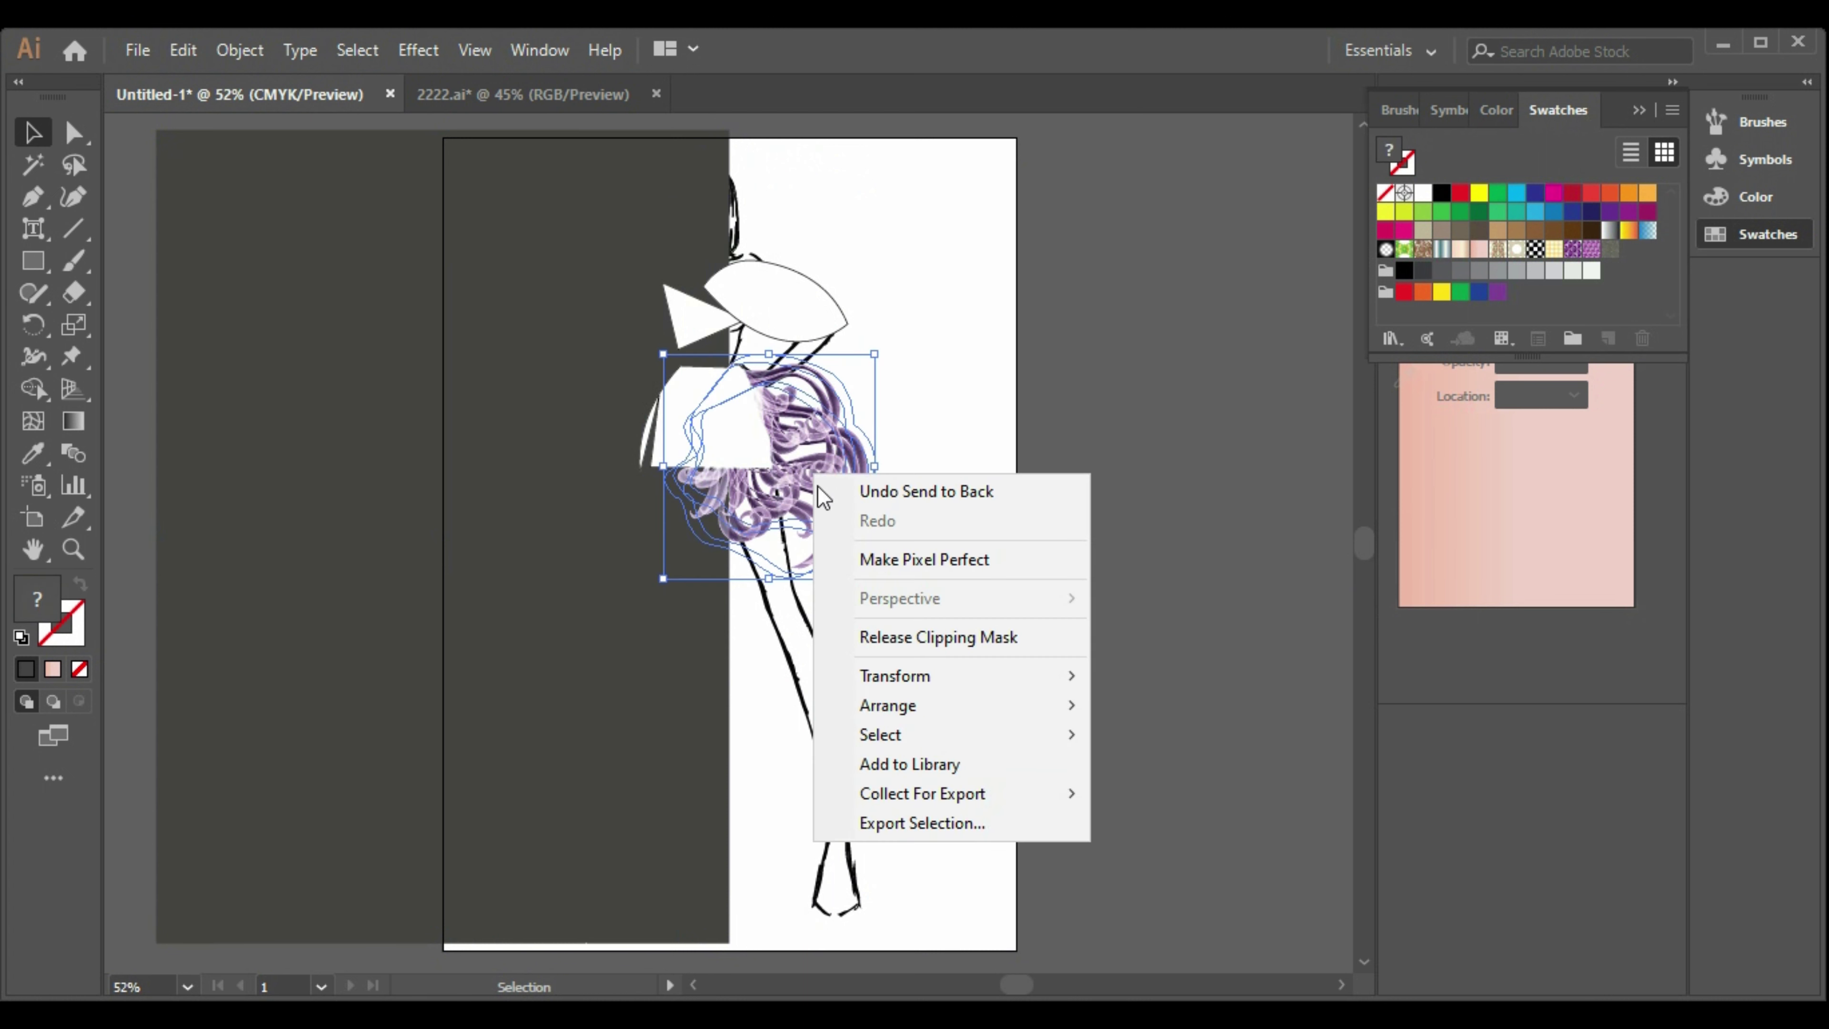
pyautogui.moveTo(972, 700)
pyautogui.click(1130, 697)
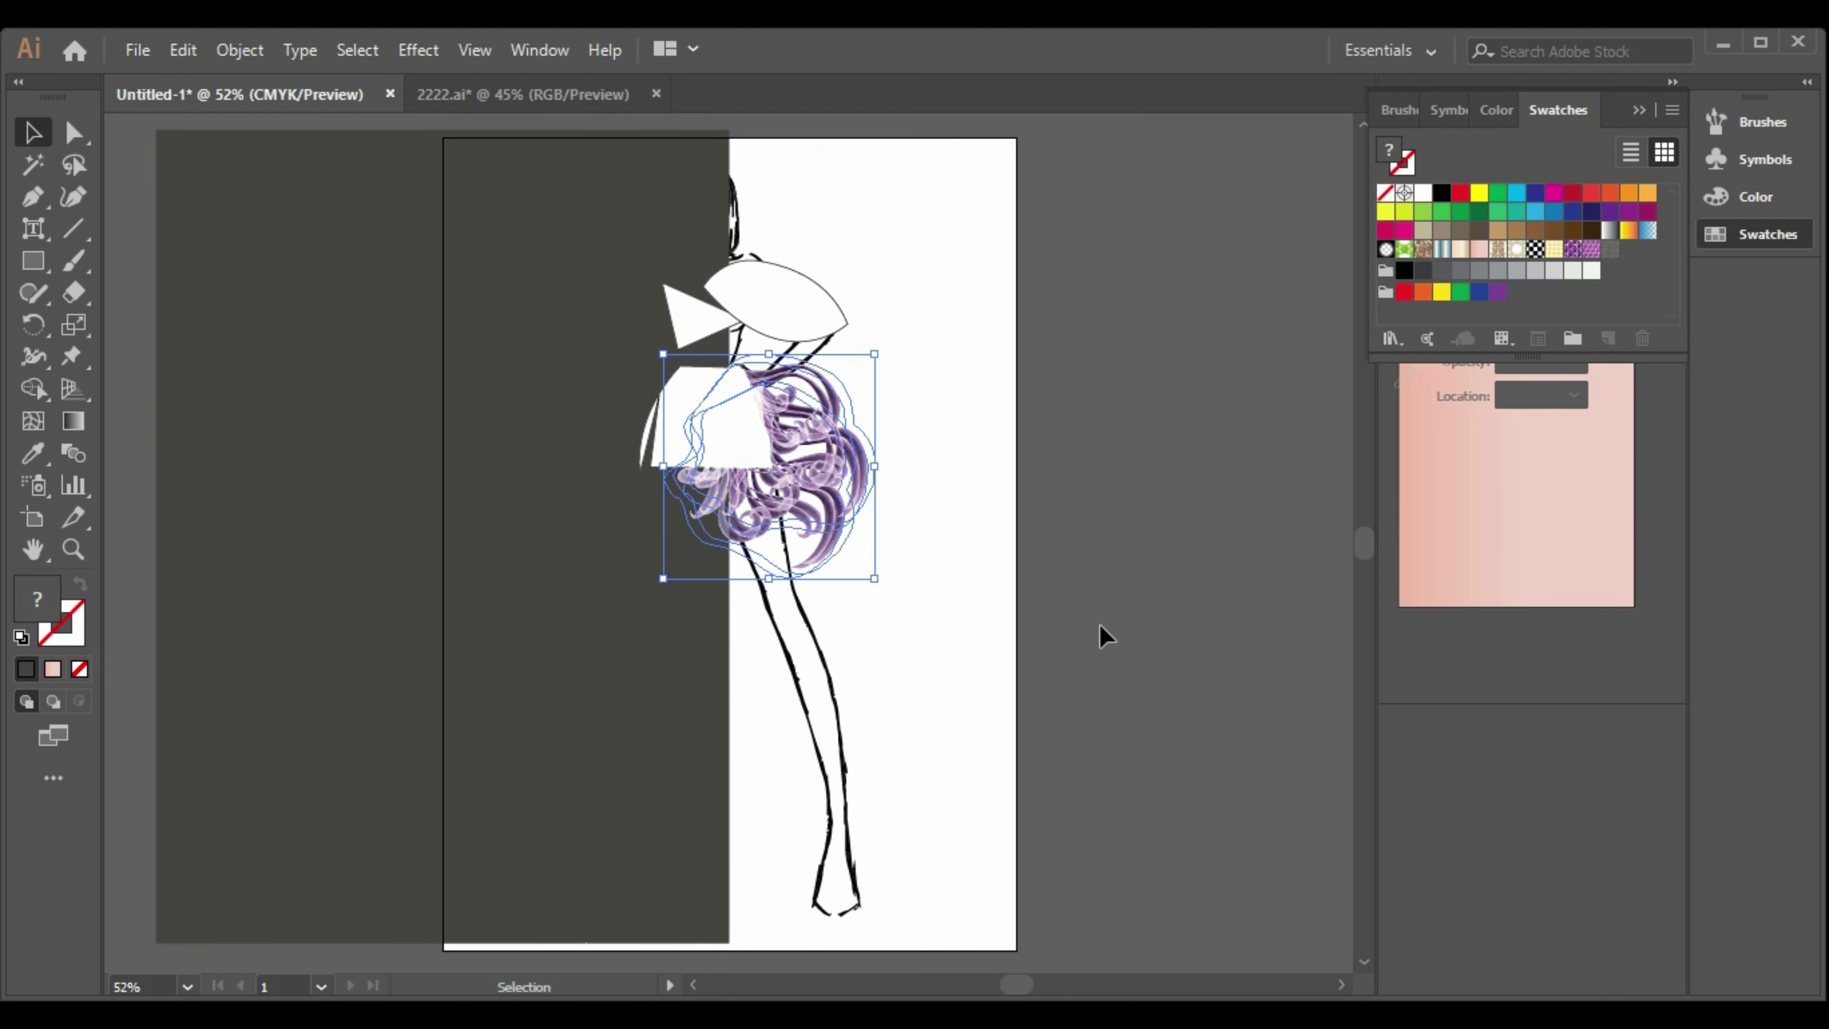
pyautogui.click(954, 530)
pyautogui.click(746, 470)
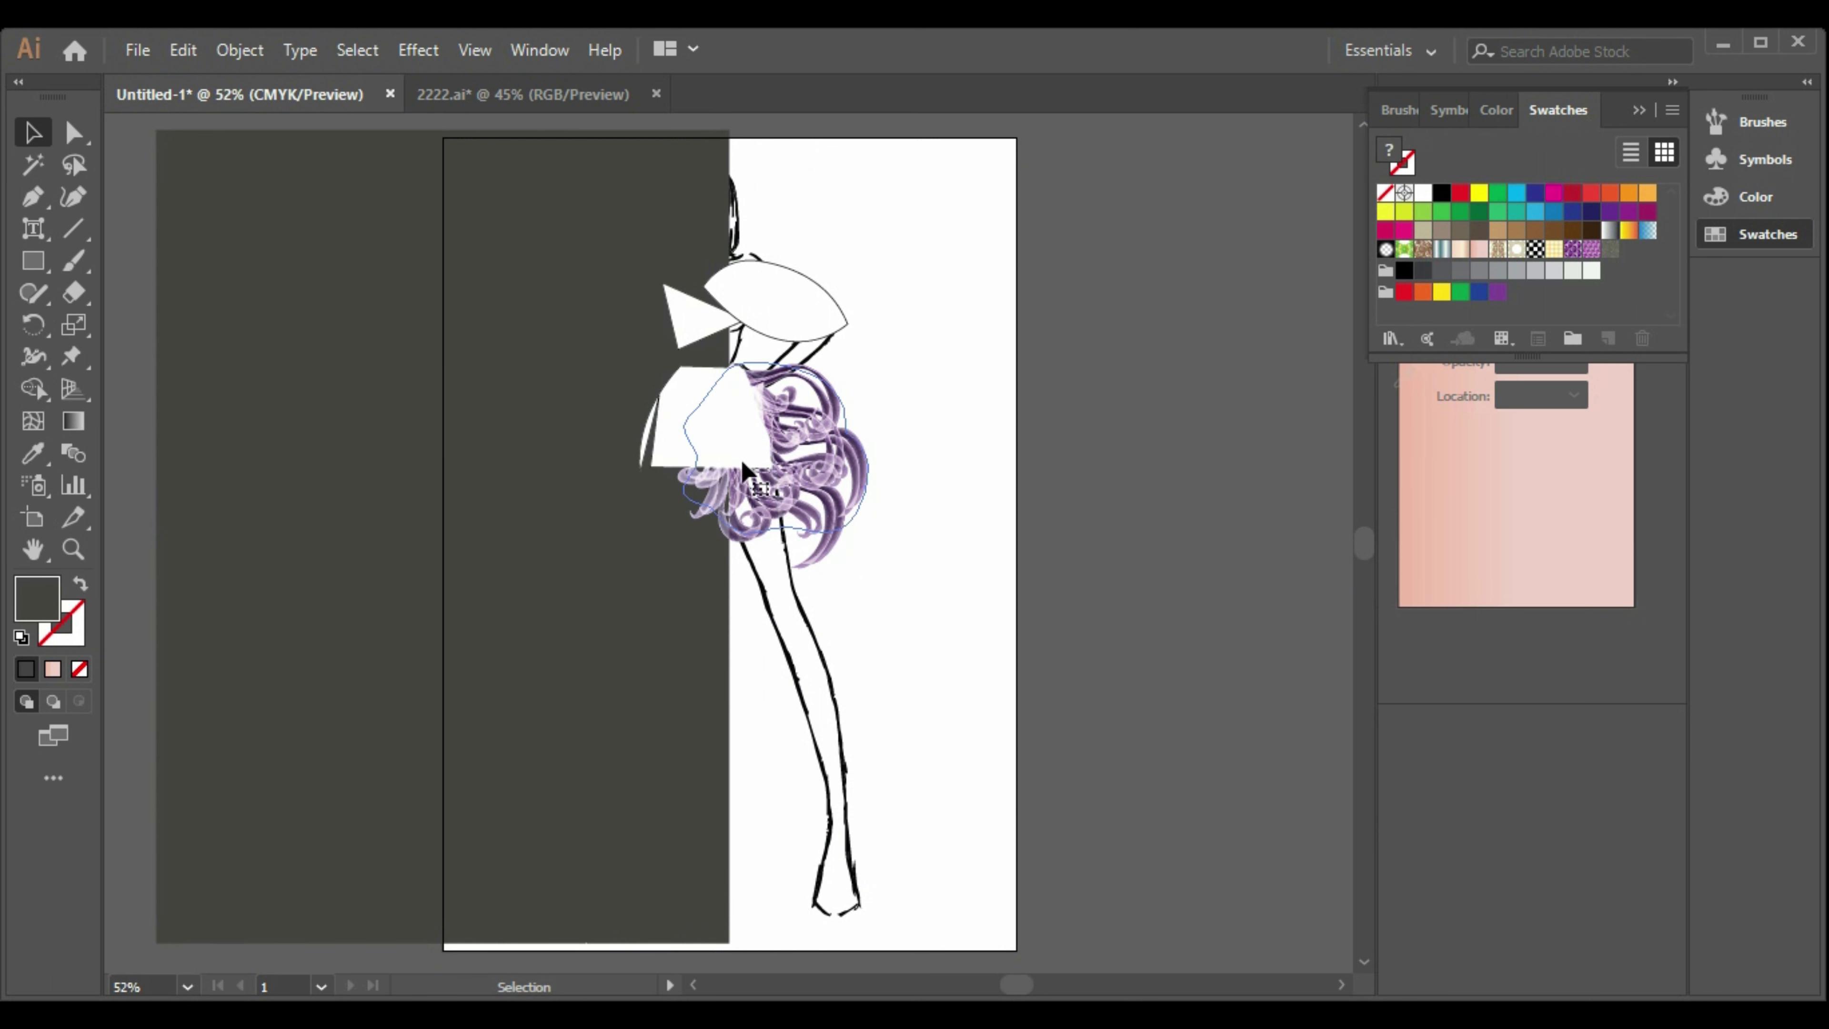
pyautogui.click(661, 448)
# Move the dark background rectangle aside to uncover the figure and delete the white skirt shape.
pyautogui.moveTo(668, 696); pyautogui.dragTo(956, 706)
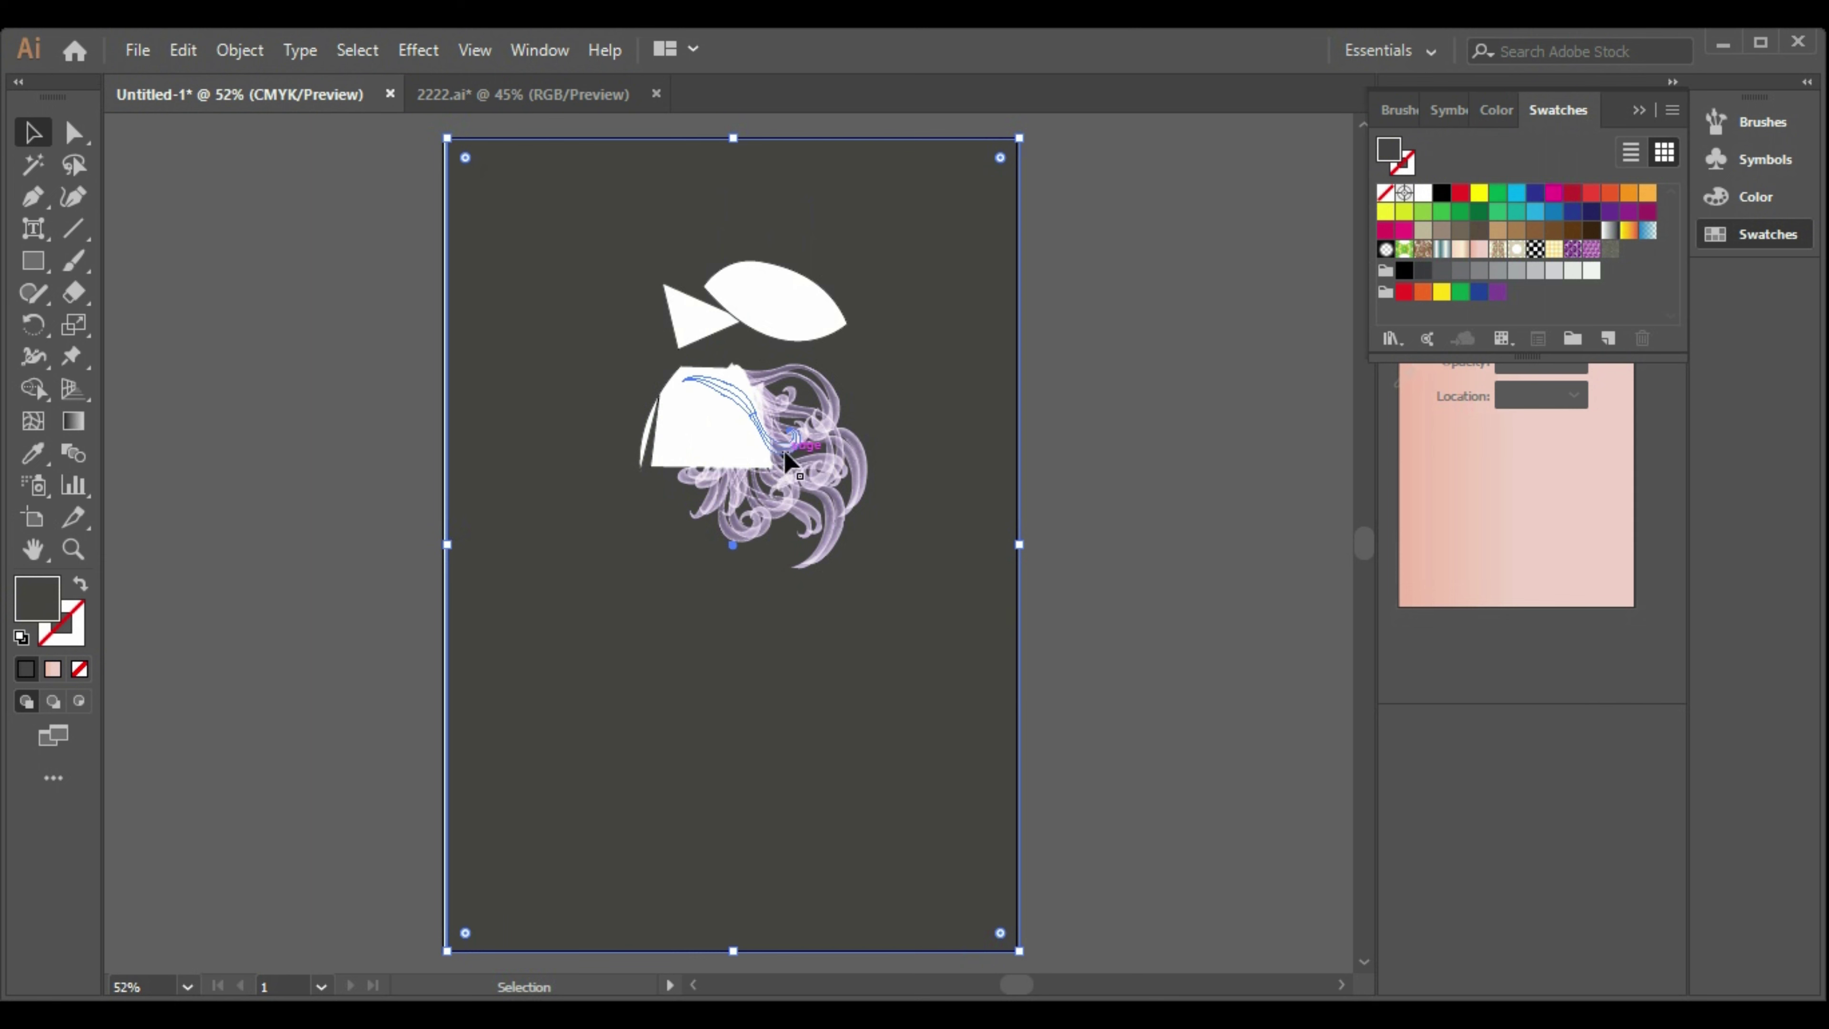
pyautogui.moveTo(925, 490); pyautogui.dragTo(510, 455)
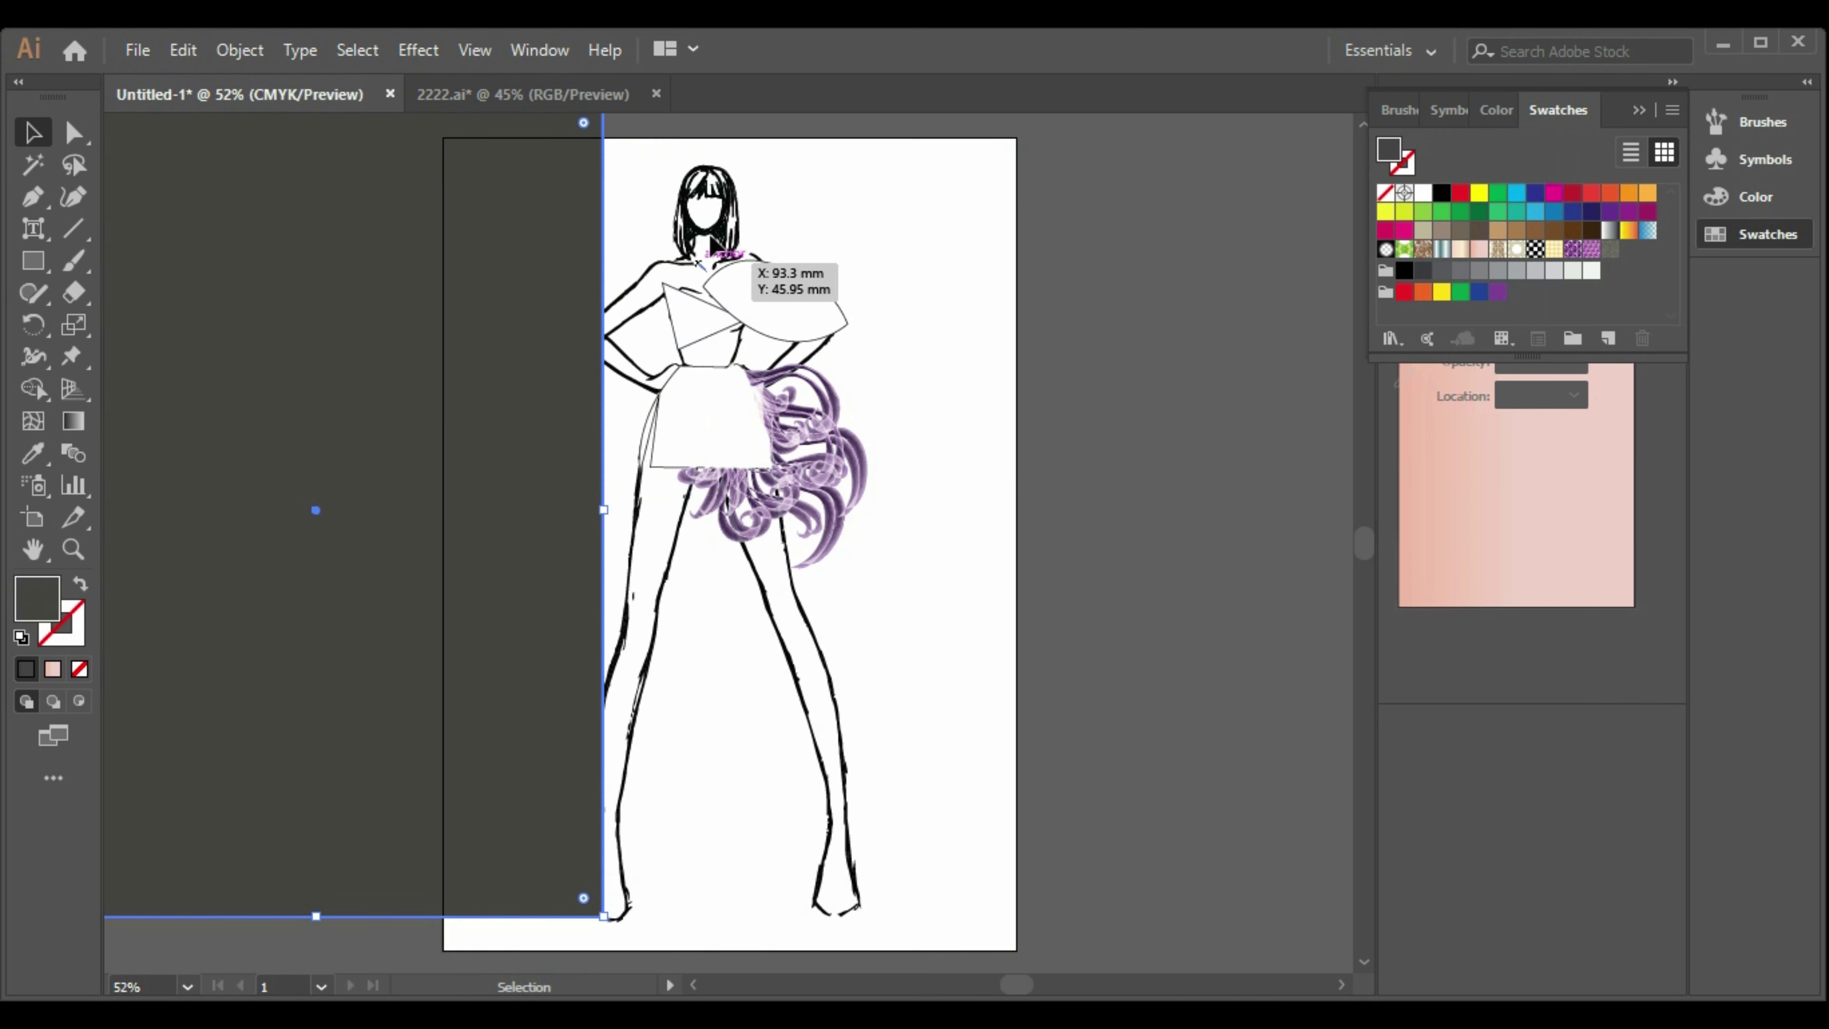
pyautogui.click(714, 437)
pyautogui.click(673, 432)
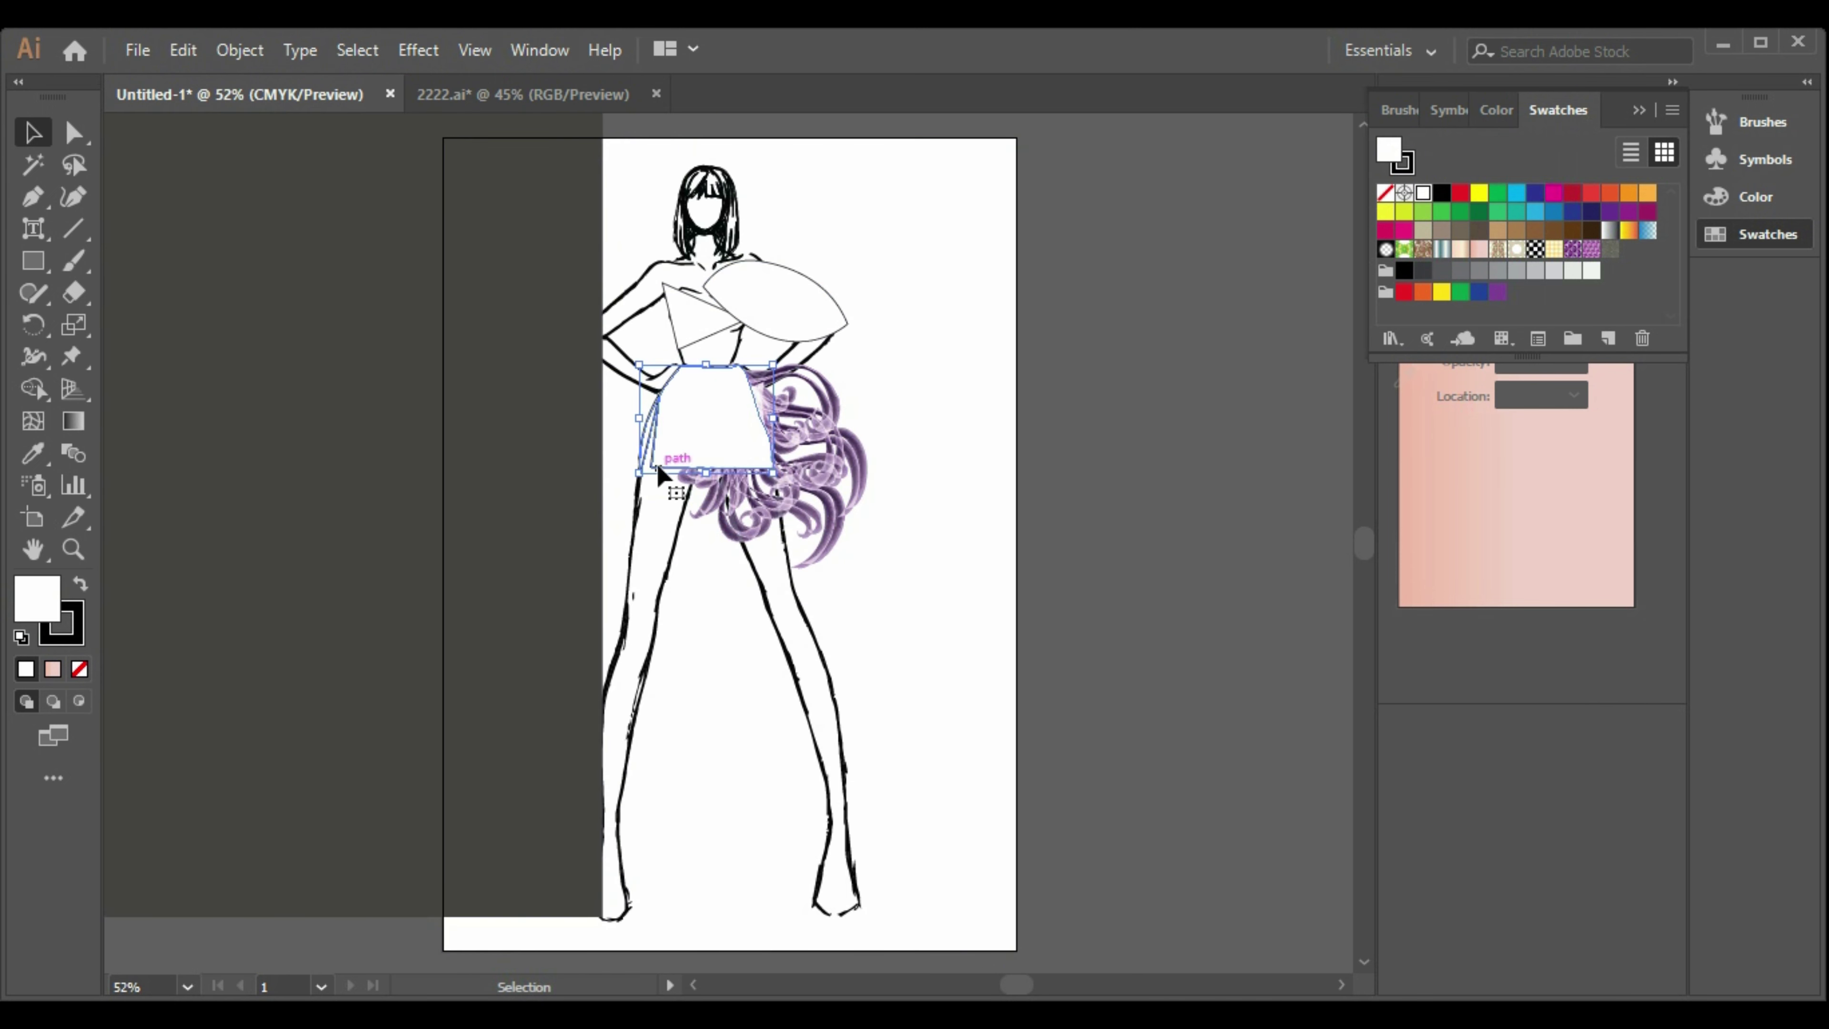
pyautogui.press('Delete')
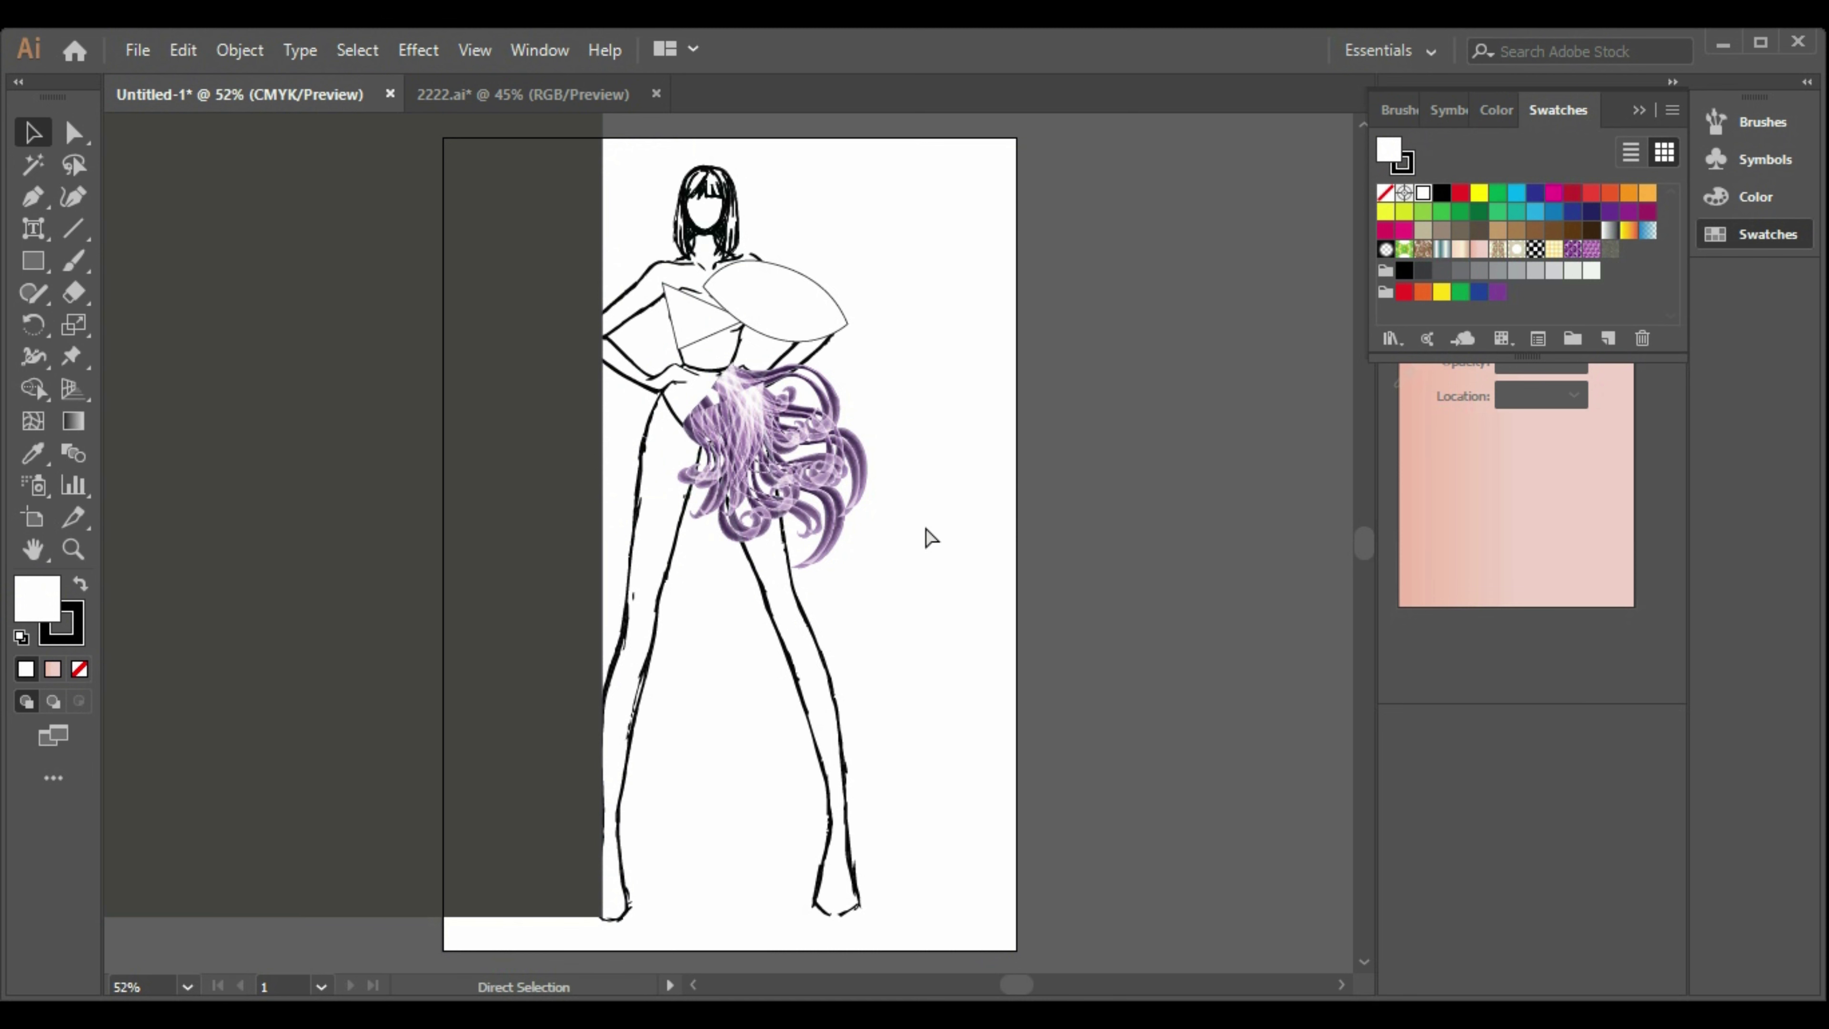
pyautogui.hotkey('ctrl', 'v')
pyautogui.moveTo(518, 504); pyautogui.dragTo(302, 498)
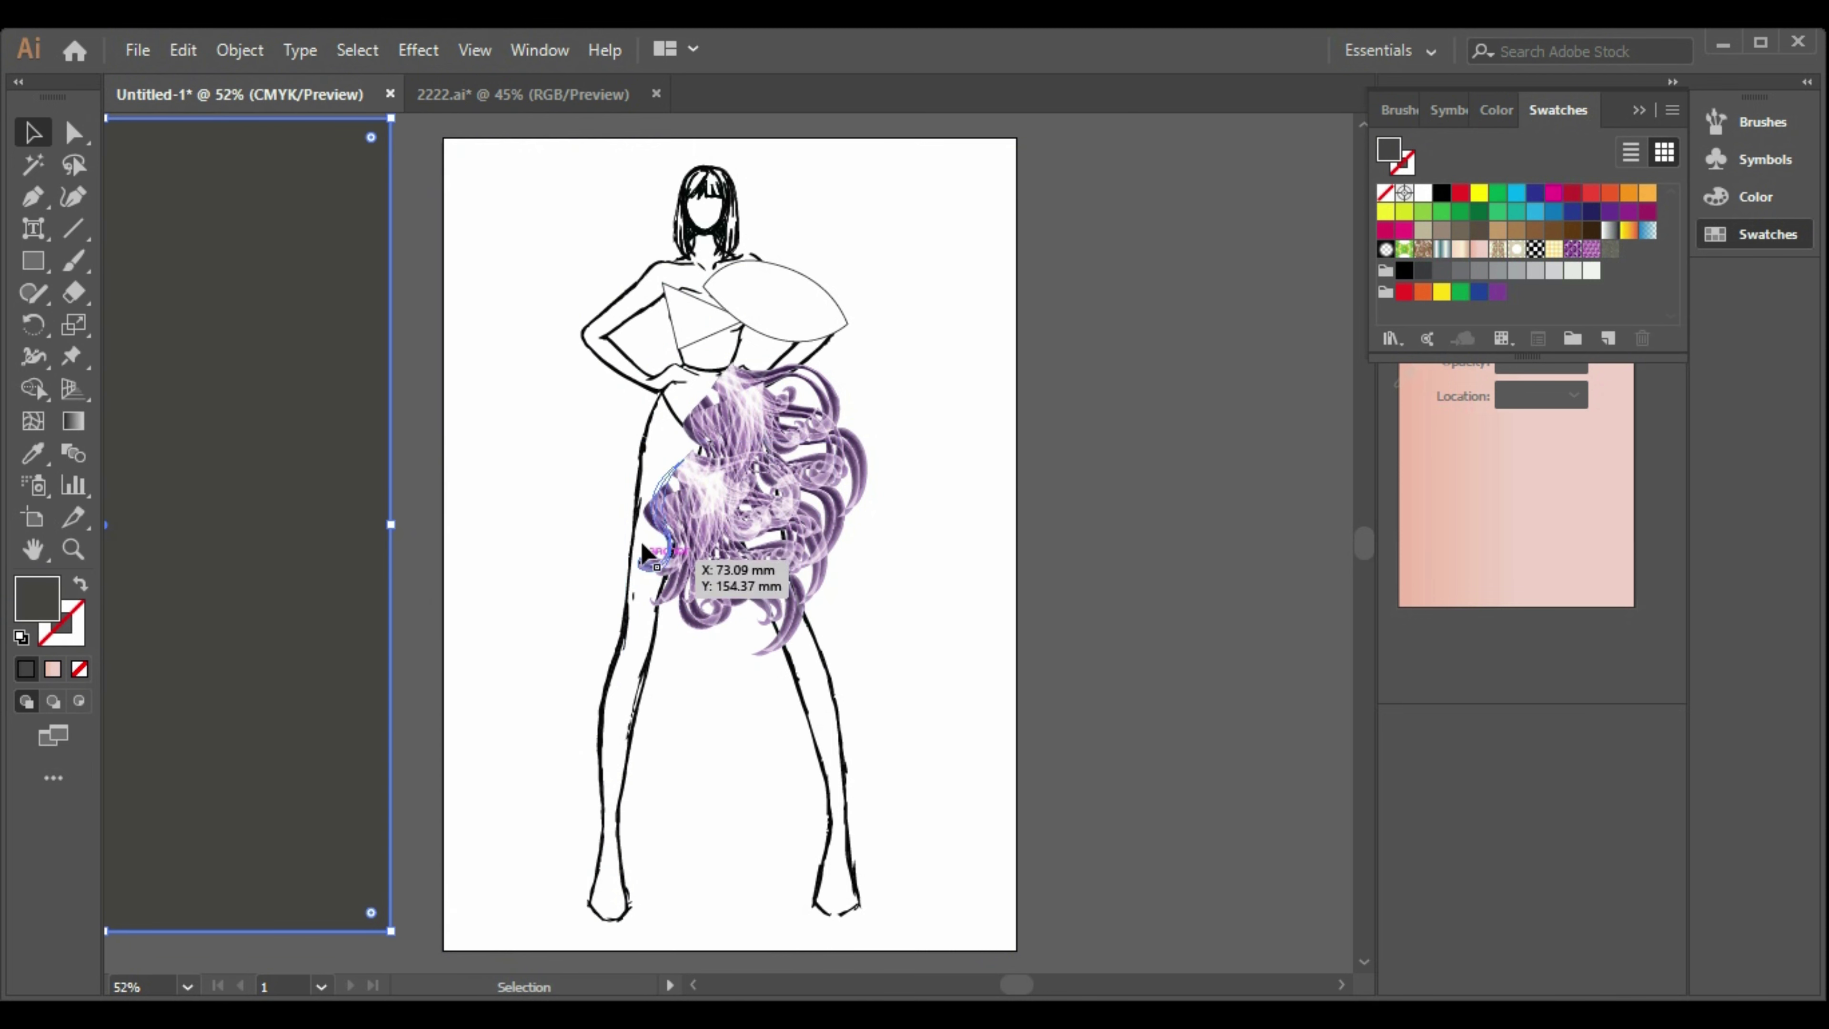
pyautogui.hotkey('ctrl', 'z')
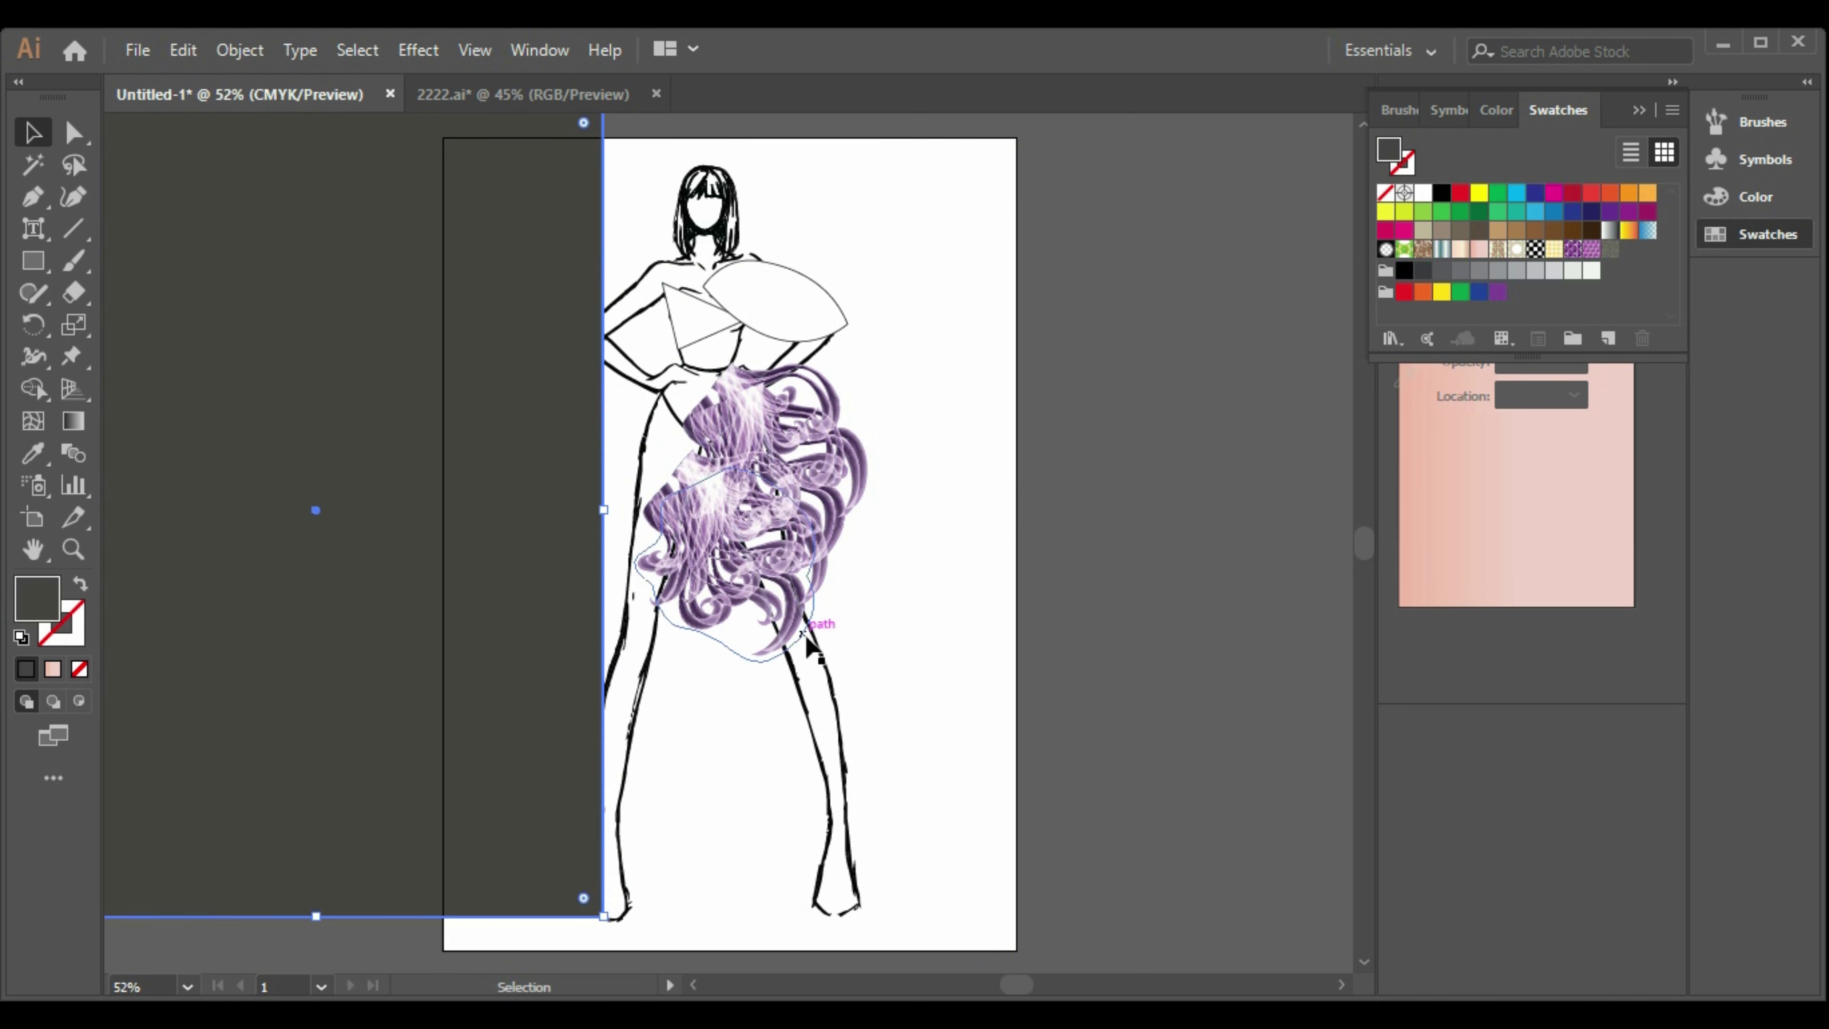
pyautogui.moveTo(521, 624); pyautogui.dragTo(332, 620)
pyautogui.click(734, 627)
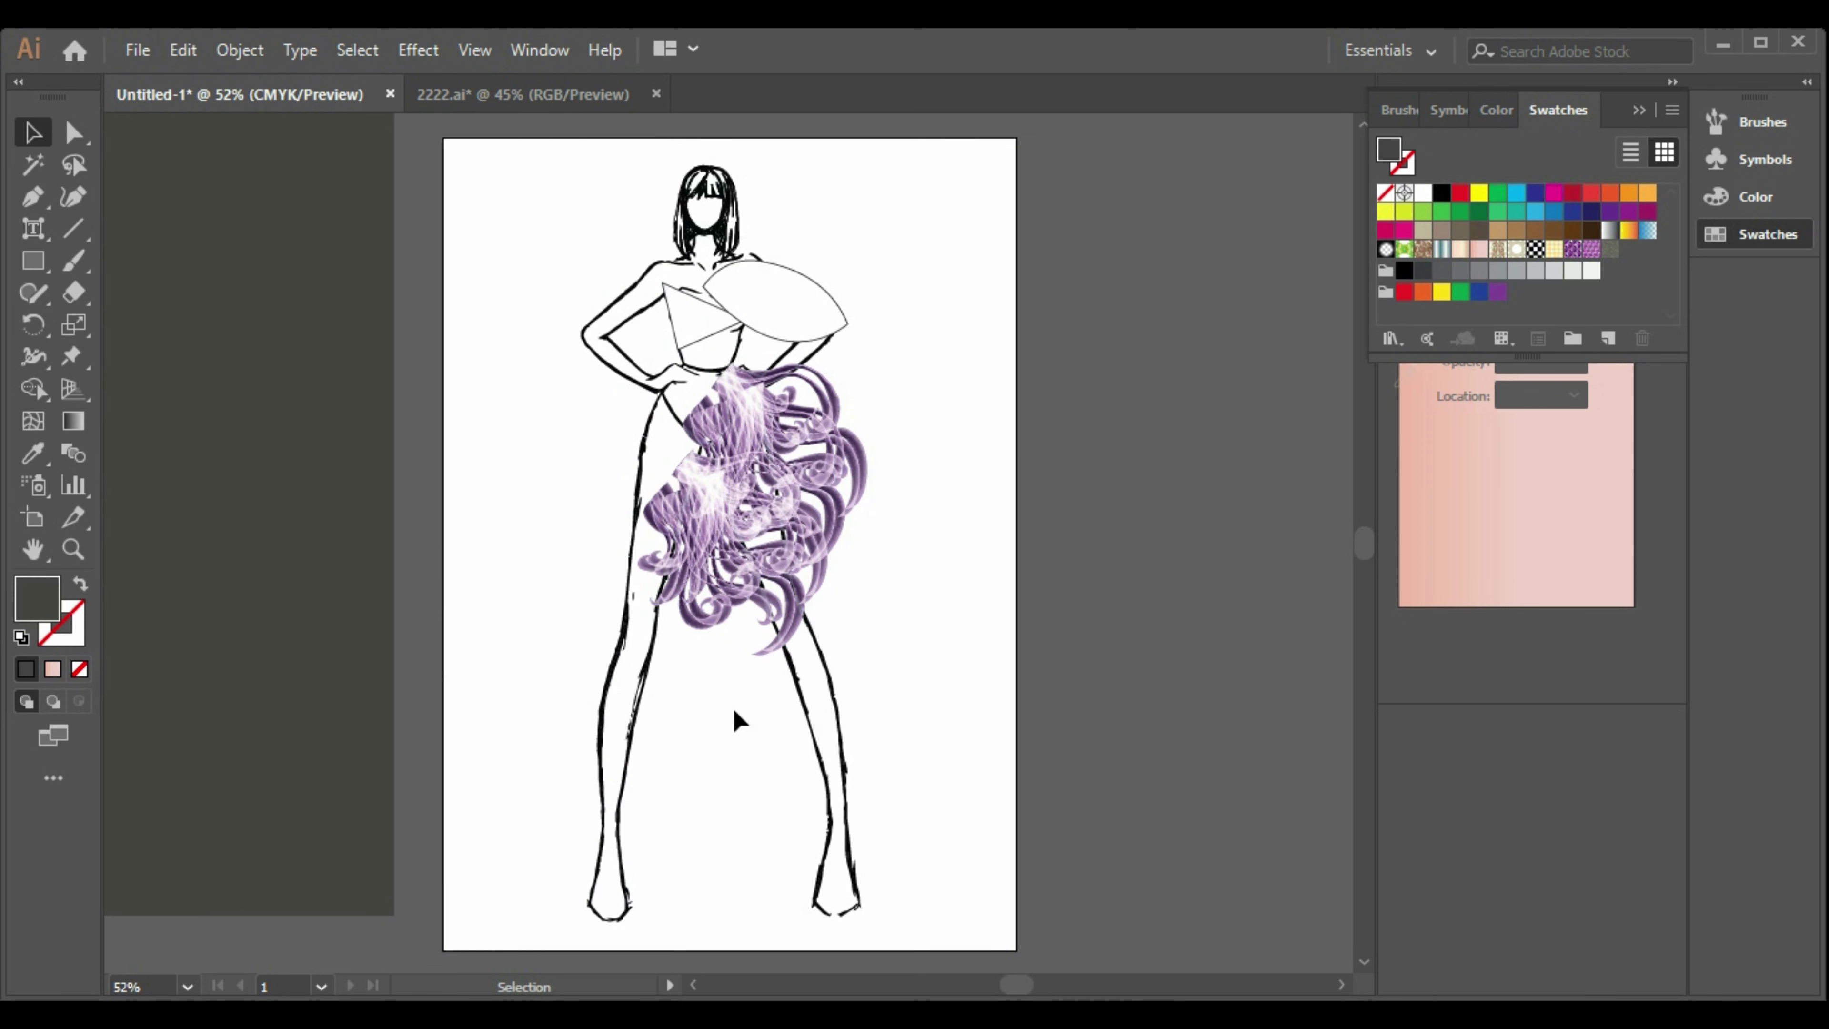
pyautogui.hotkey('ctrl', 'z')
pyautogui.hotkey('ctrl', 'z')
# Slide the dark background rectangle fully off the artboard and paste a copy of the tentacle group.
pyautogui.moveTo(568, 702); pyautogui.dragTo(346, 697)
pyautogui.hotkey('ctrl', 'v')
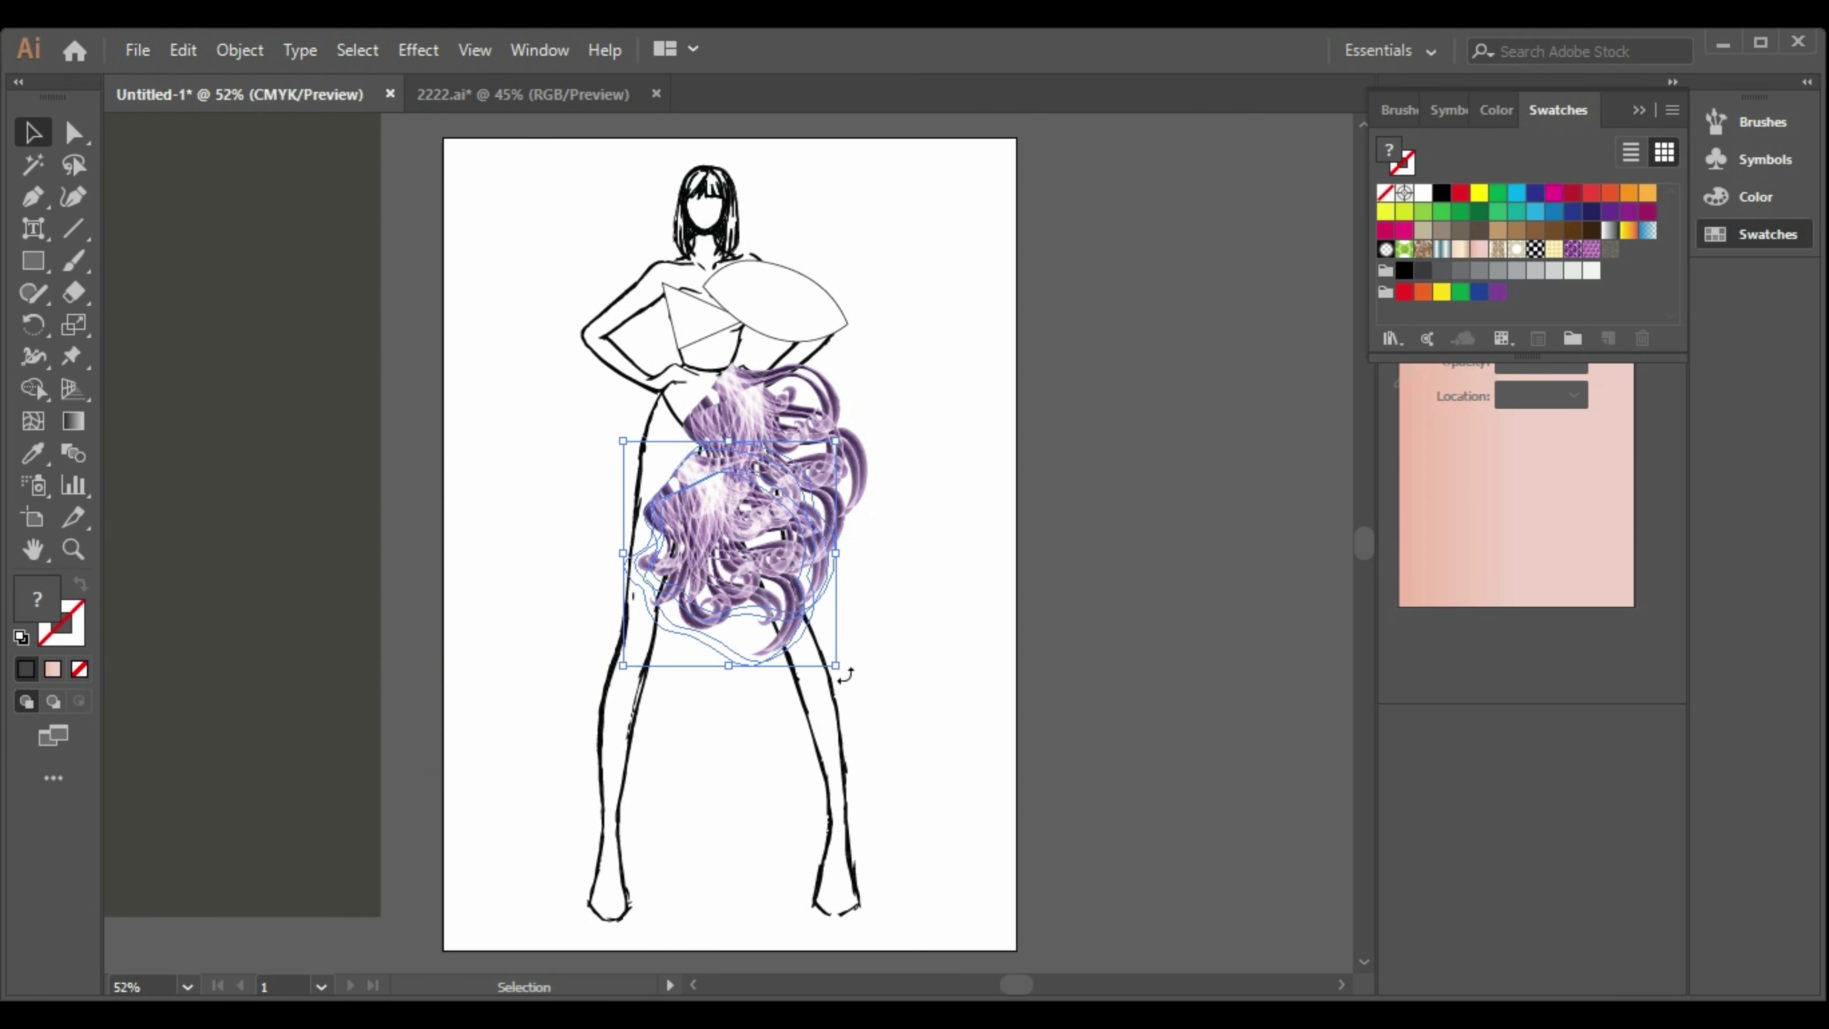
# Rotate the pasted tentacle group and place it over the figure's opposite hip so both groups form a full skirt.
pyautogui.moveTo(847, 674); pyautogui.dragTo(625, 651)
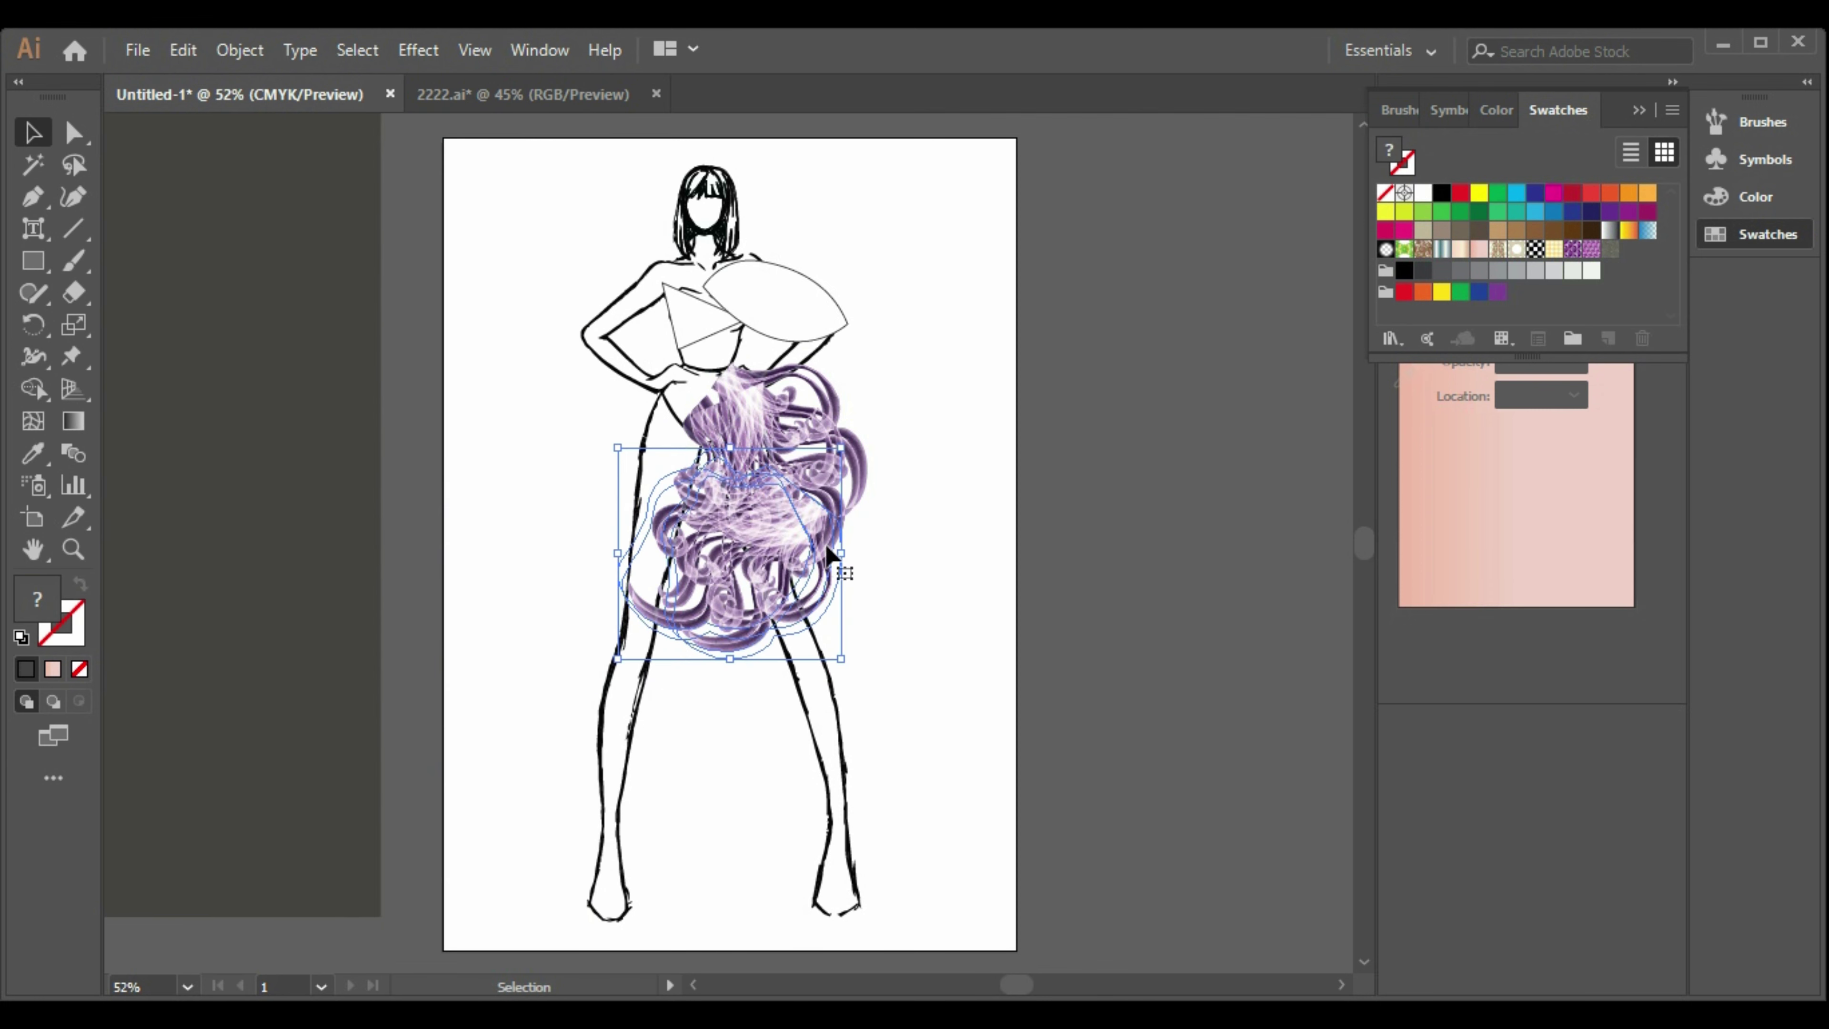
pyautogui.moveTo(781, 539); pyautogui.dragTo(584, 383)
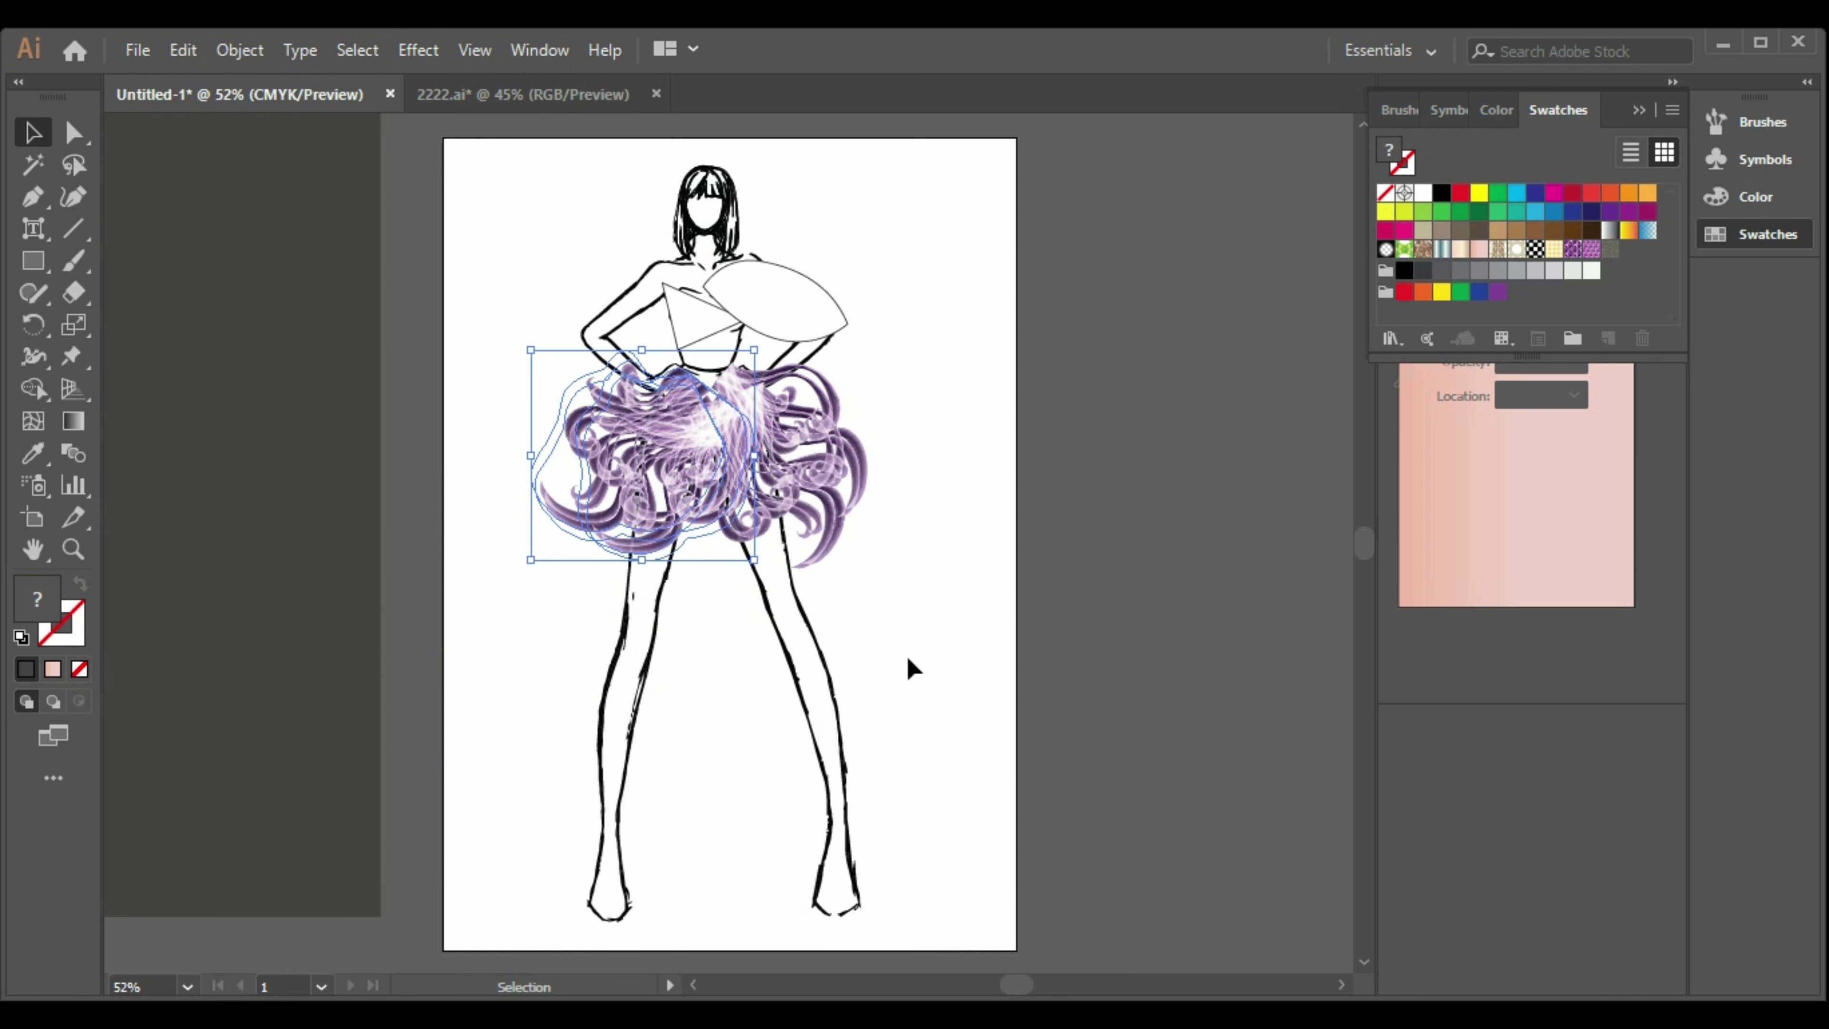
pyautogui.moveTo(713, 452); pyautogui.dragTo(703, 421)
pyautogui.click(955, 519)
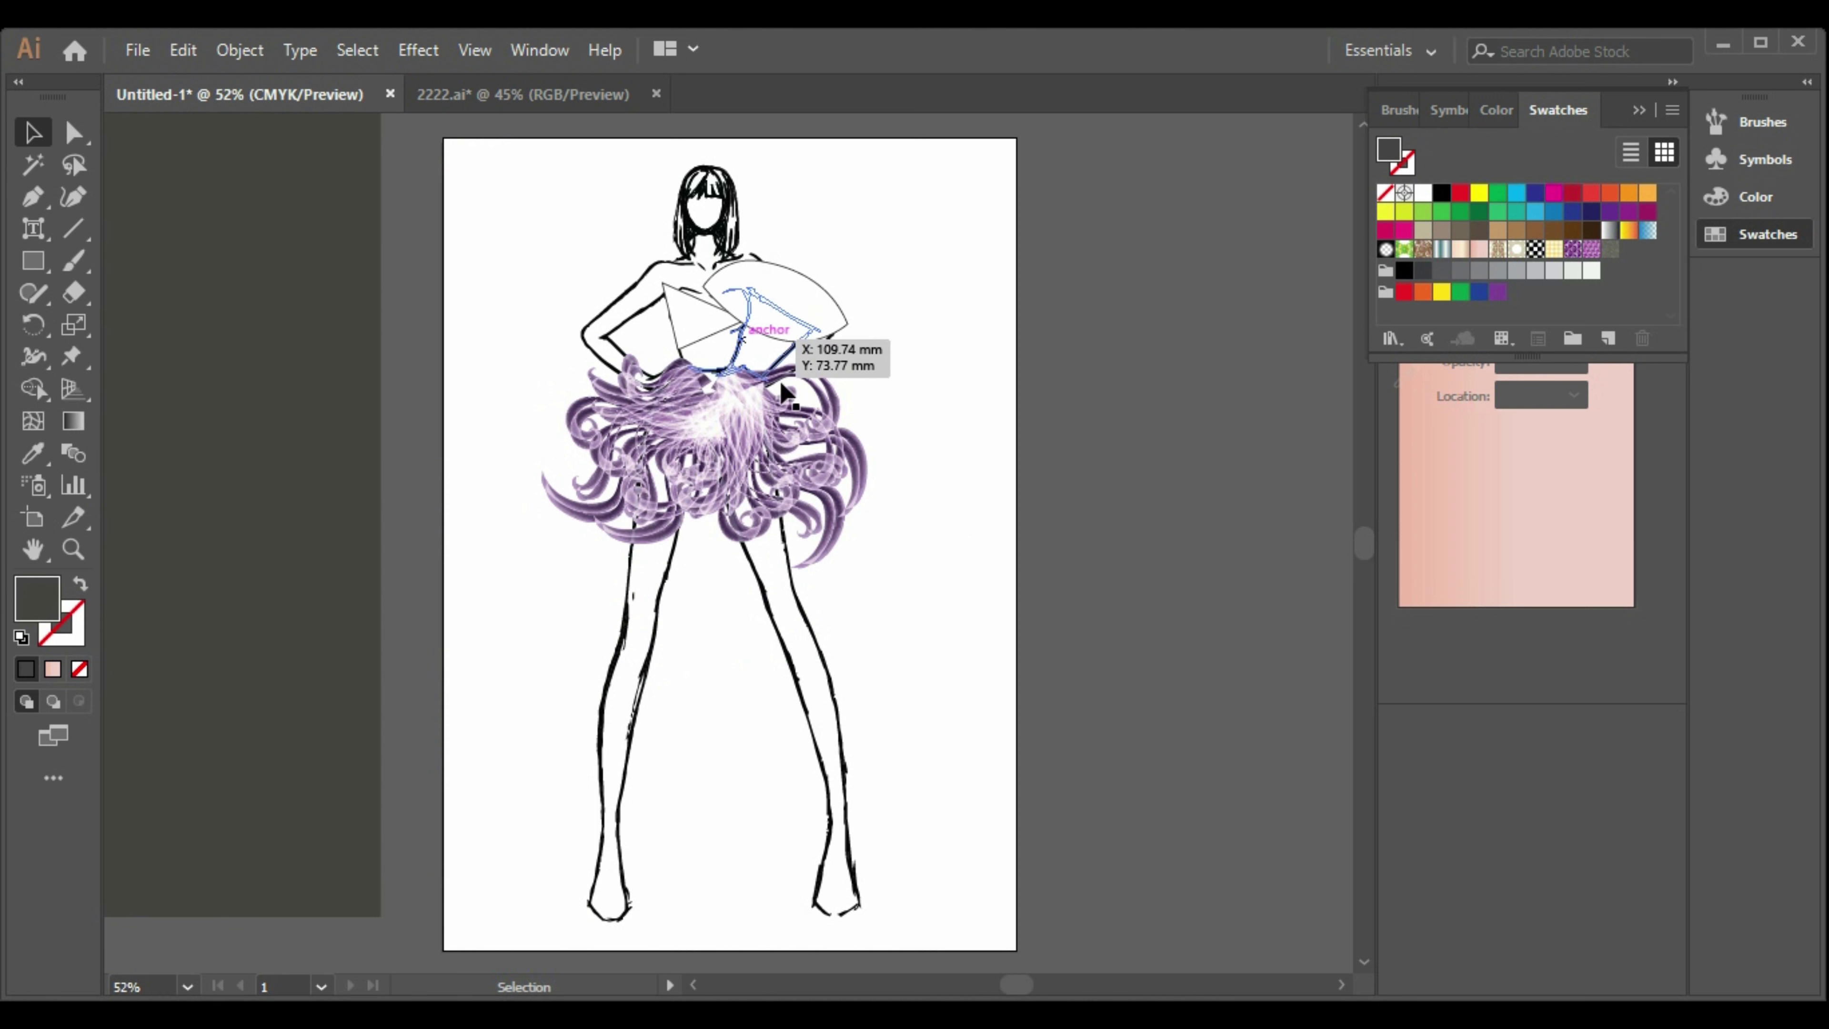
# Delete the curved white shape across the bust and fill the triangular bodice piece with muted purple 7A5989.
pyautogui.click(777, 306)
pyautogui.press('Delete')
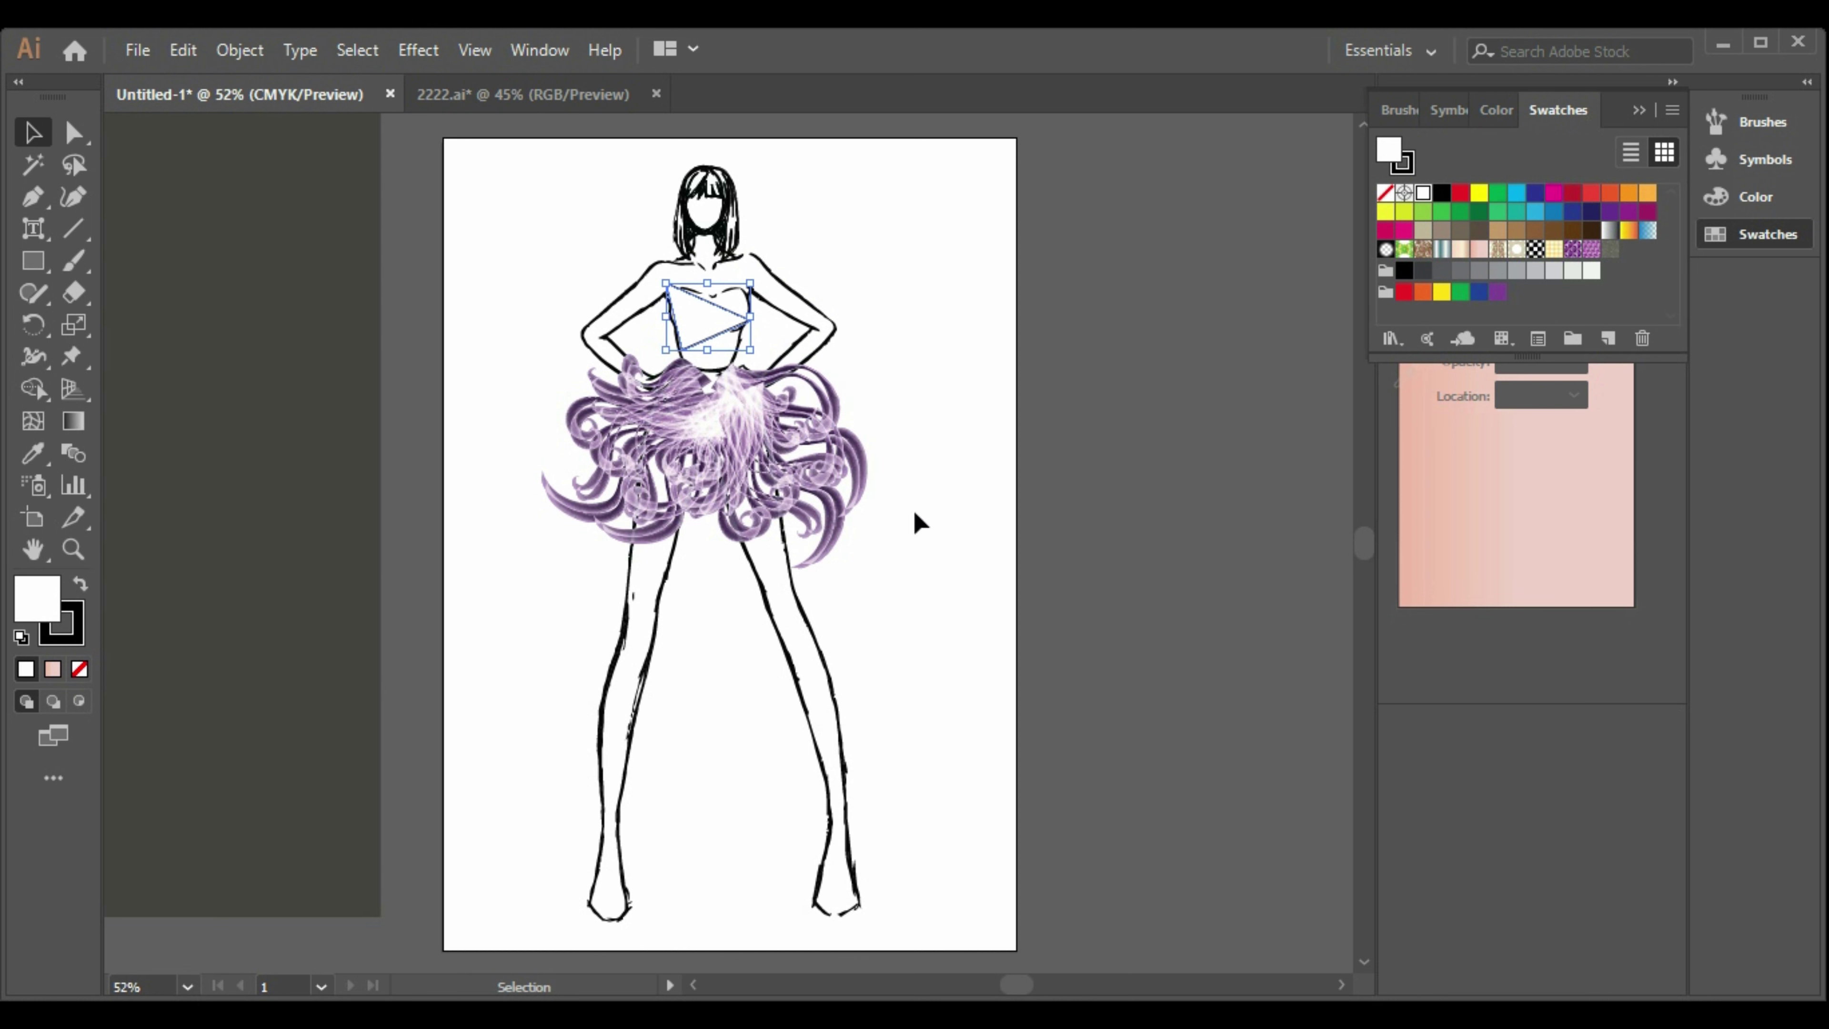
pyautogui.click(1498, 292)
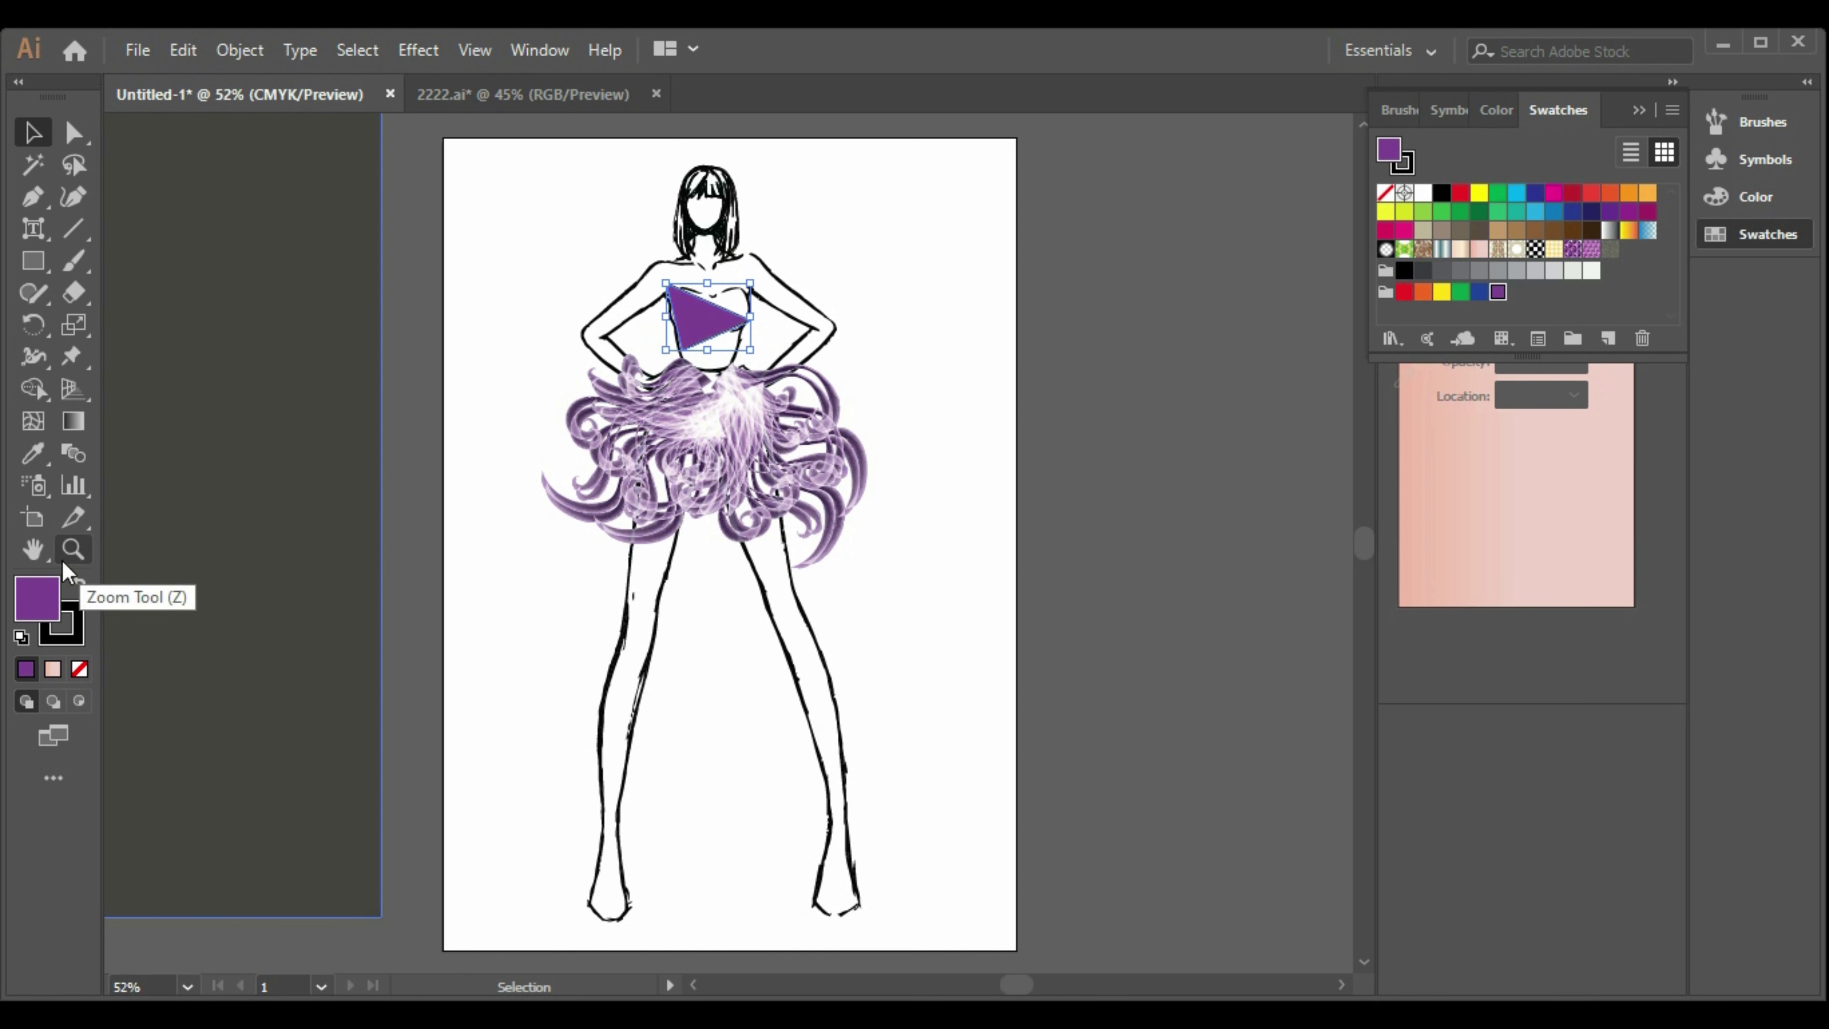
pyautogui.doubleClick(37, 598)
pyautogui.click(1101, 220)
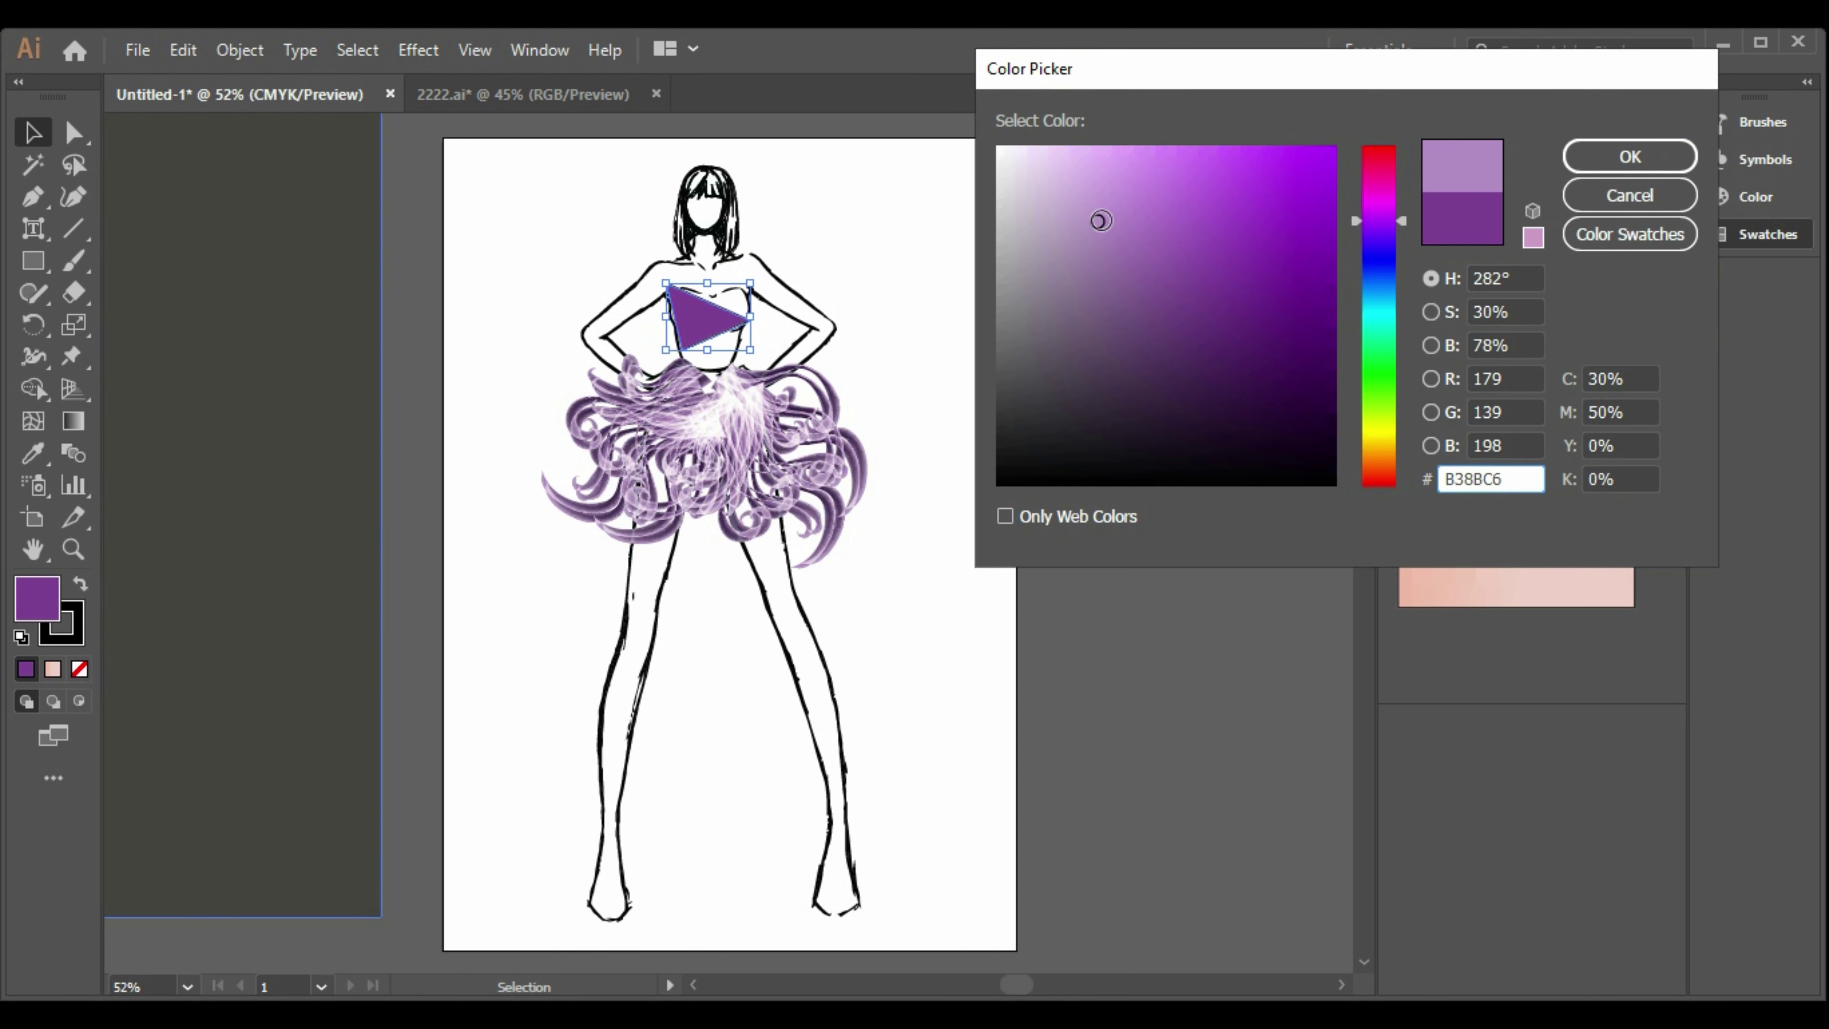
pyautogui.moveTo(1101, 220)
pyautogui.mouseDown()
pyautogui.moveTo(1157, 191)
pyautogui.moveTo(1131, 302)
pyautogui.moveTo(1115, 299)
pyautogui.mouseUp()
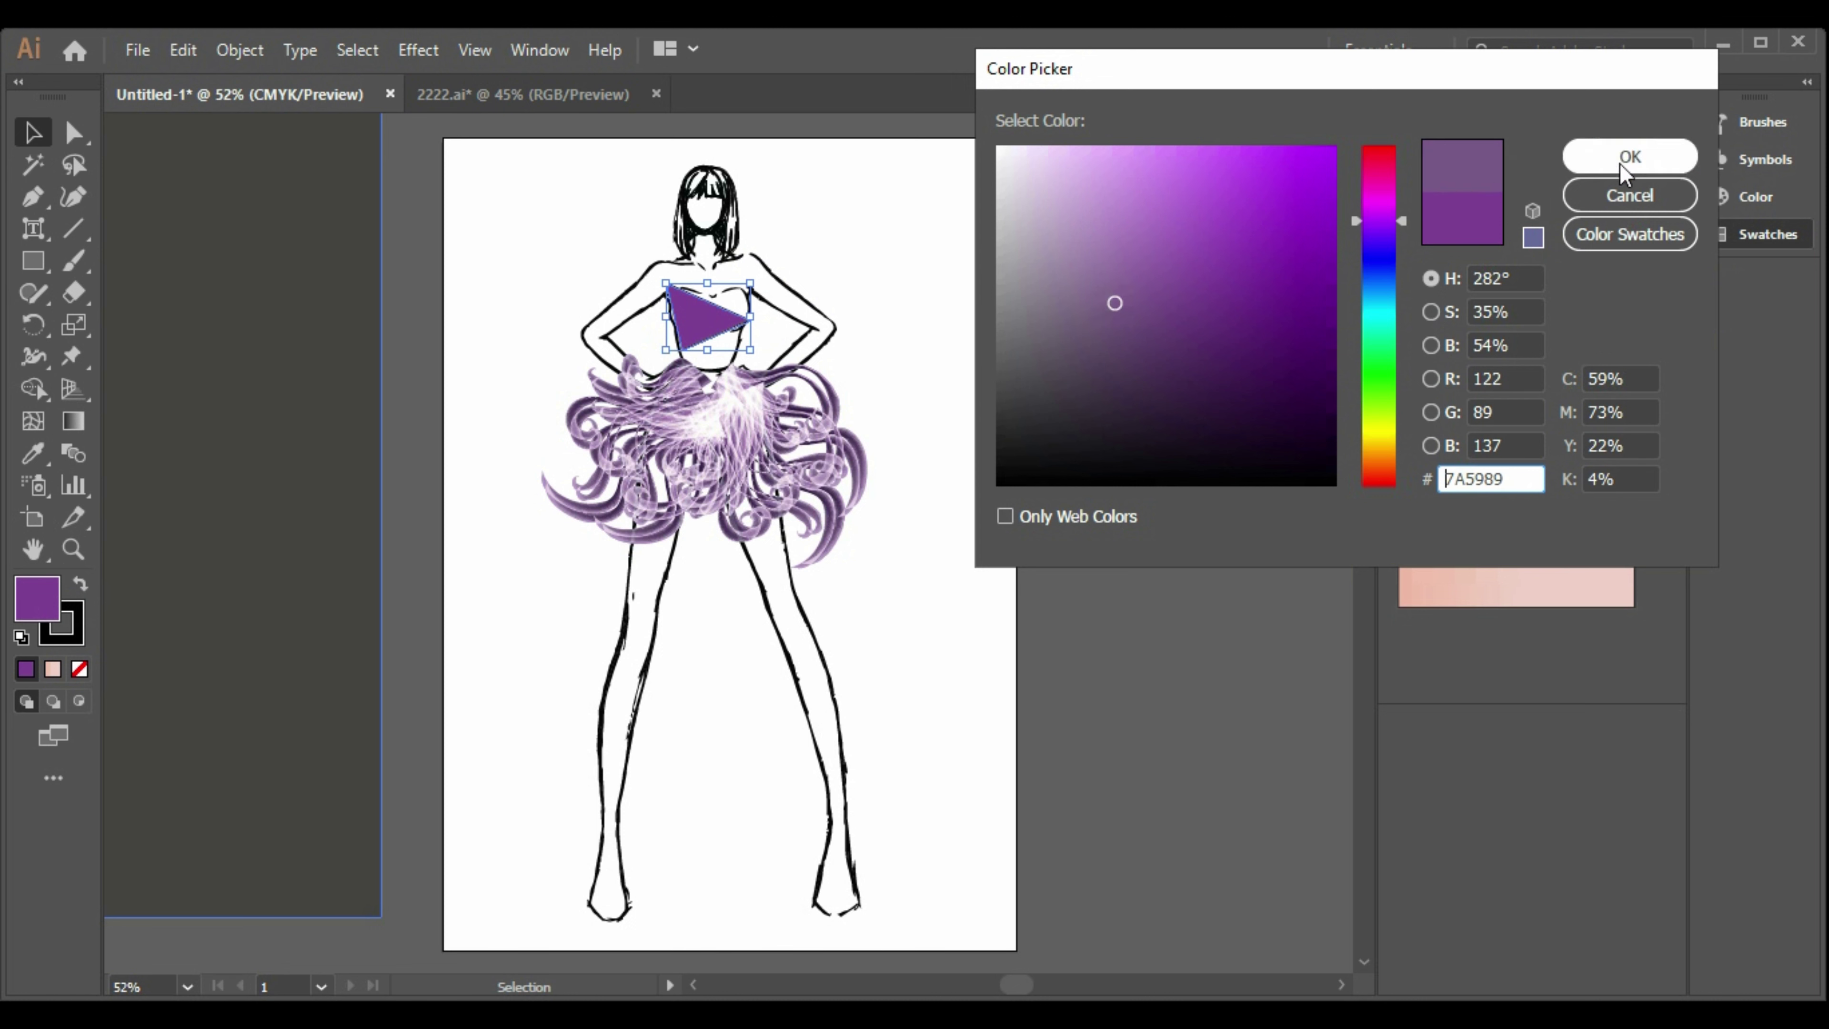
pyautogui.click(1629, 156)
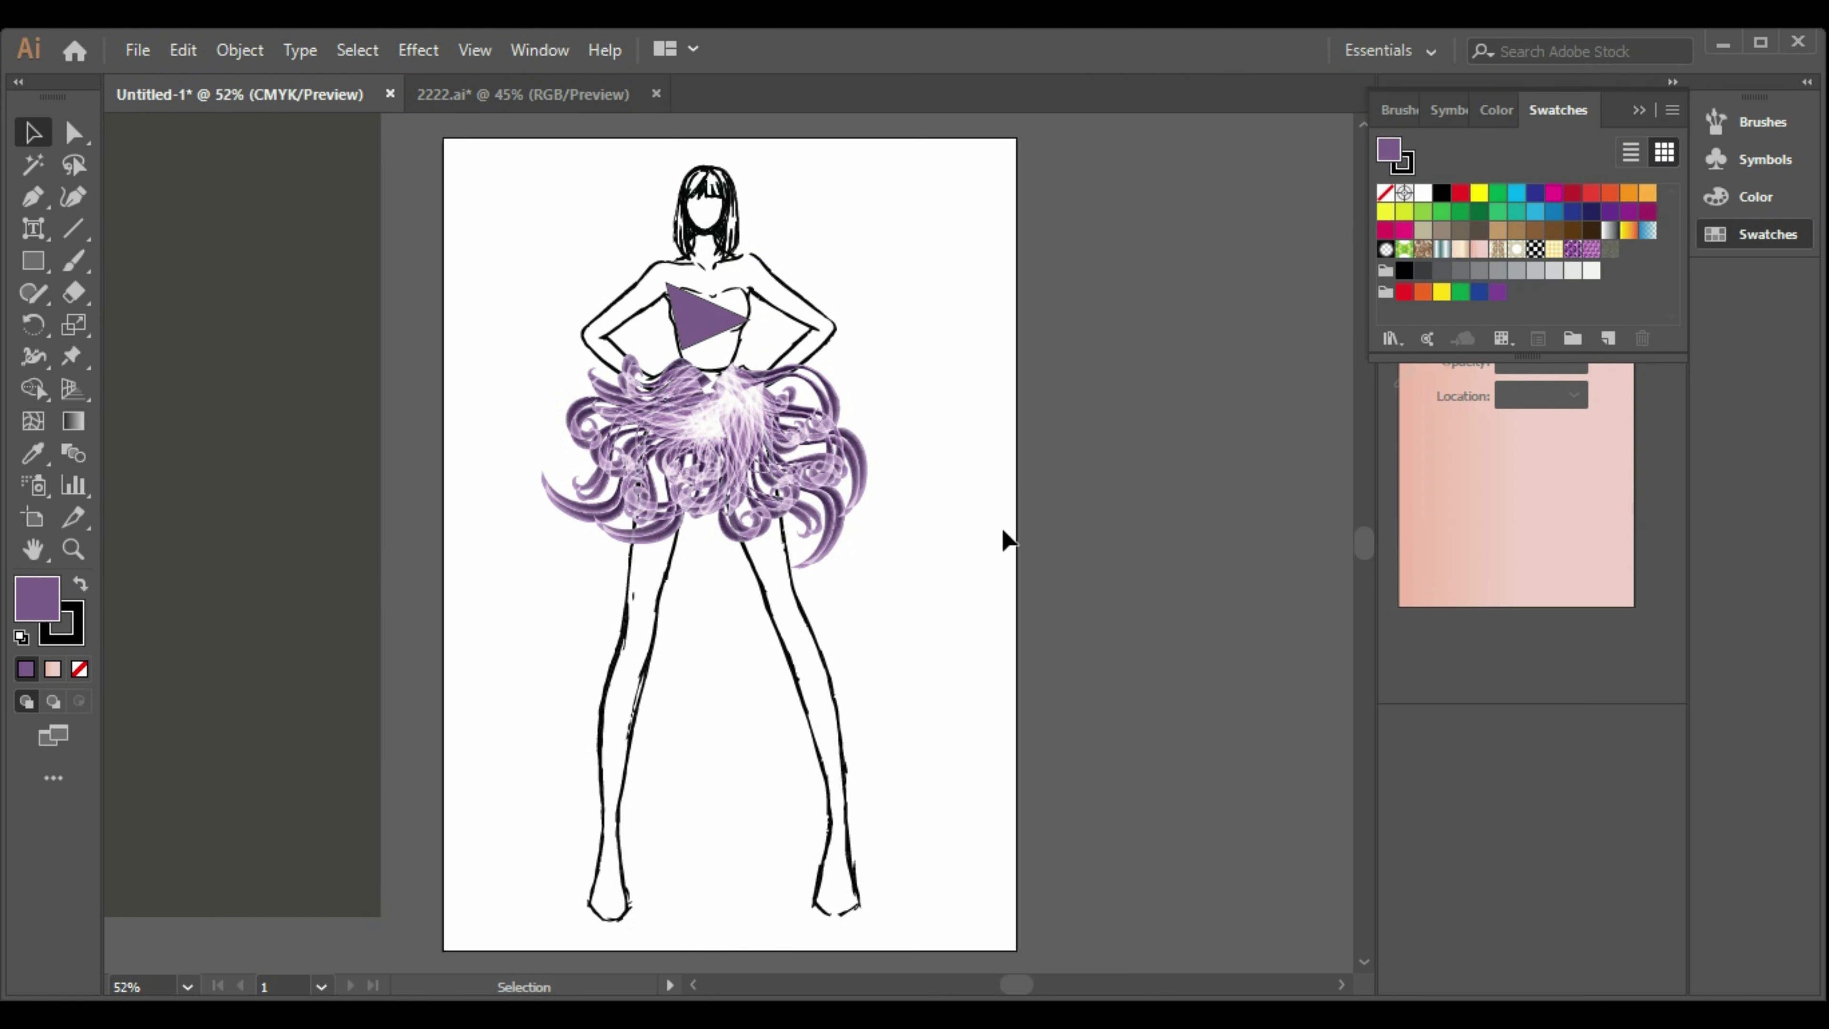
# Paste another copy of the tentacle group beside the figure and ungroup it into separate pieces.
pyautogui.hotkey('ctrl', 'v')
pyautogui.moveTo(730, 551); pyautogui.dragTo(1169, 283)
pyautogui.rightClick(1038, 551)
pyautogui.click(1102, 722)
pyautogui.click(1234, 462)
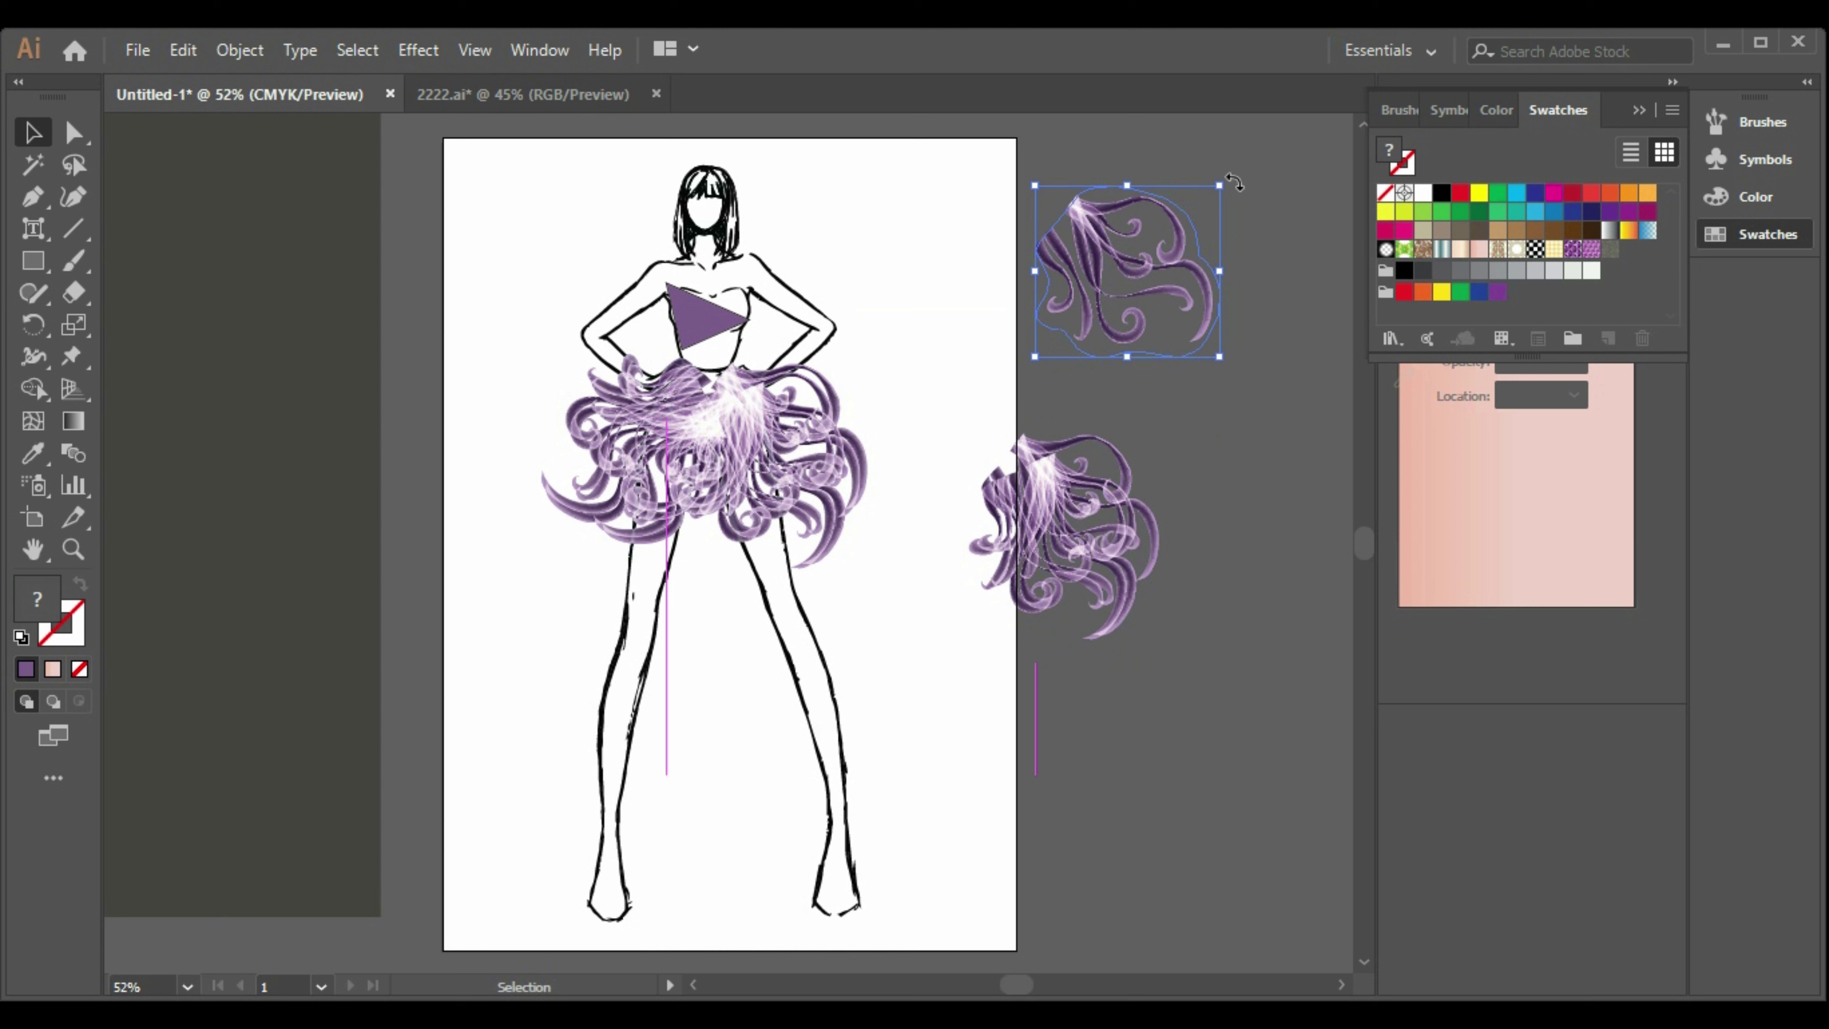
pyautogui.hotkey('ctrl', 'z')
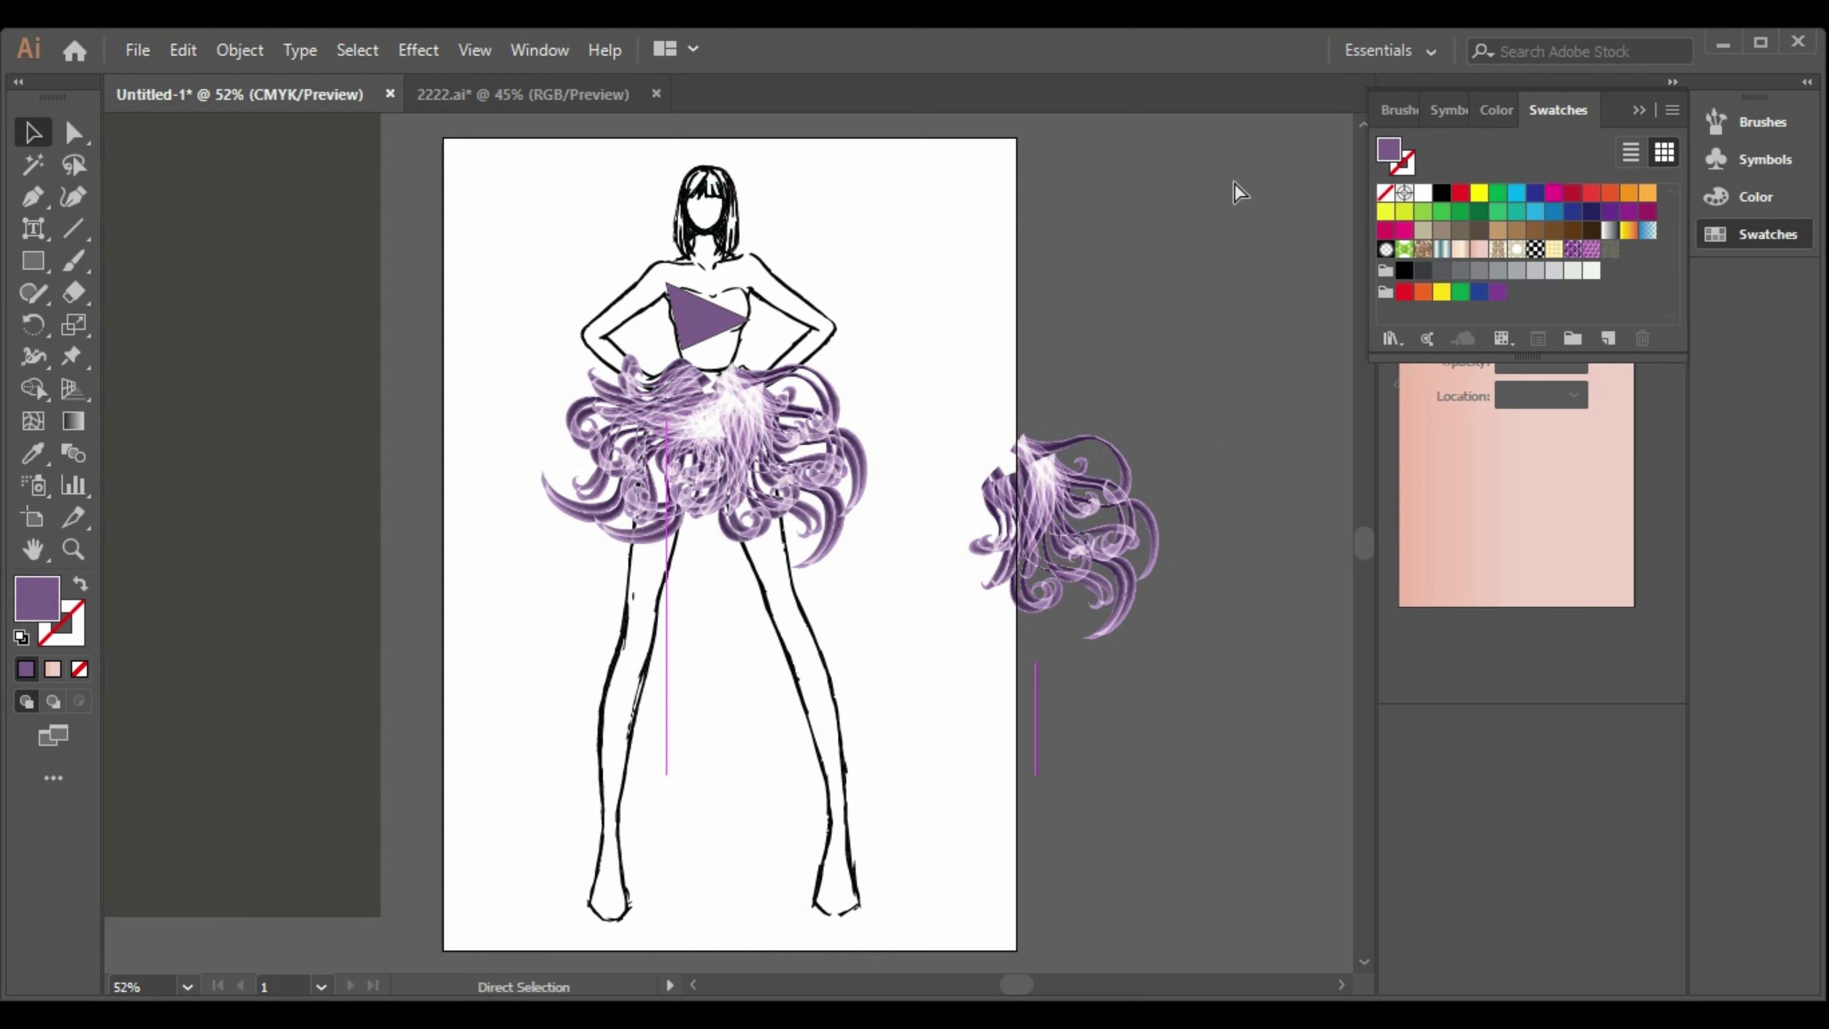
pyautogui.hotkey('ctrl', 'shift', 'z')
pyautogui.hotkey('ctrl', 'z')
# Rotate a loose tentacle piece and layer two pieces over the centre of the skirt, turning the second one slightly.
pyautogui.moveTo(1168, 618); pyautogui.dragTo(968, 597)
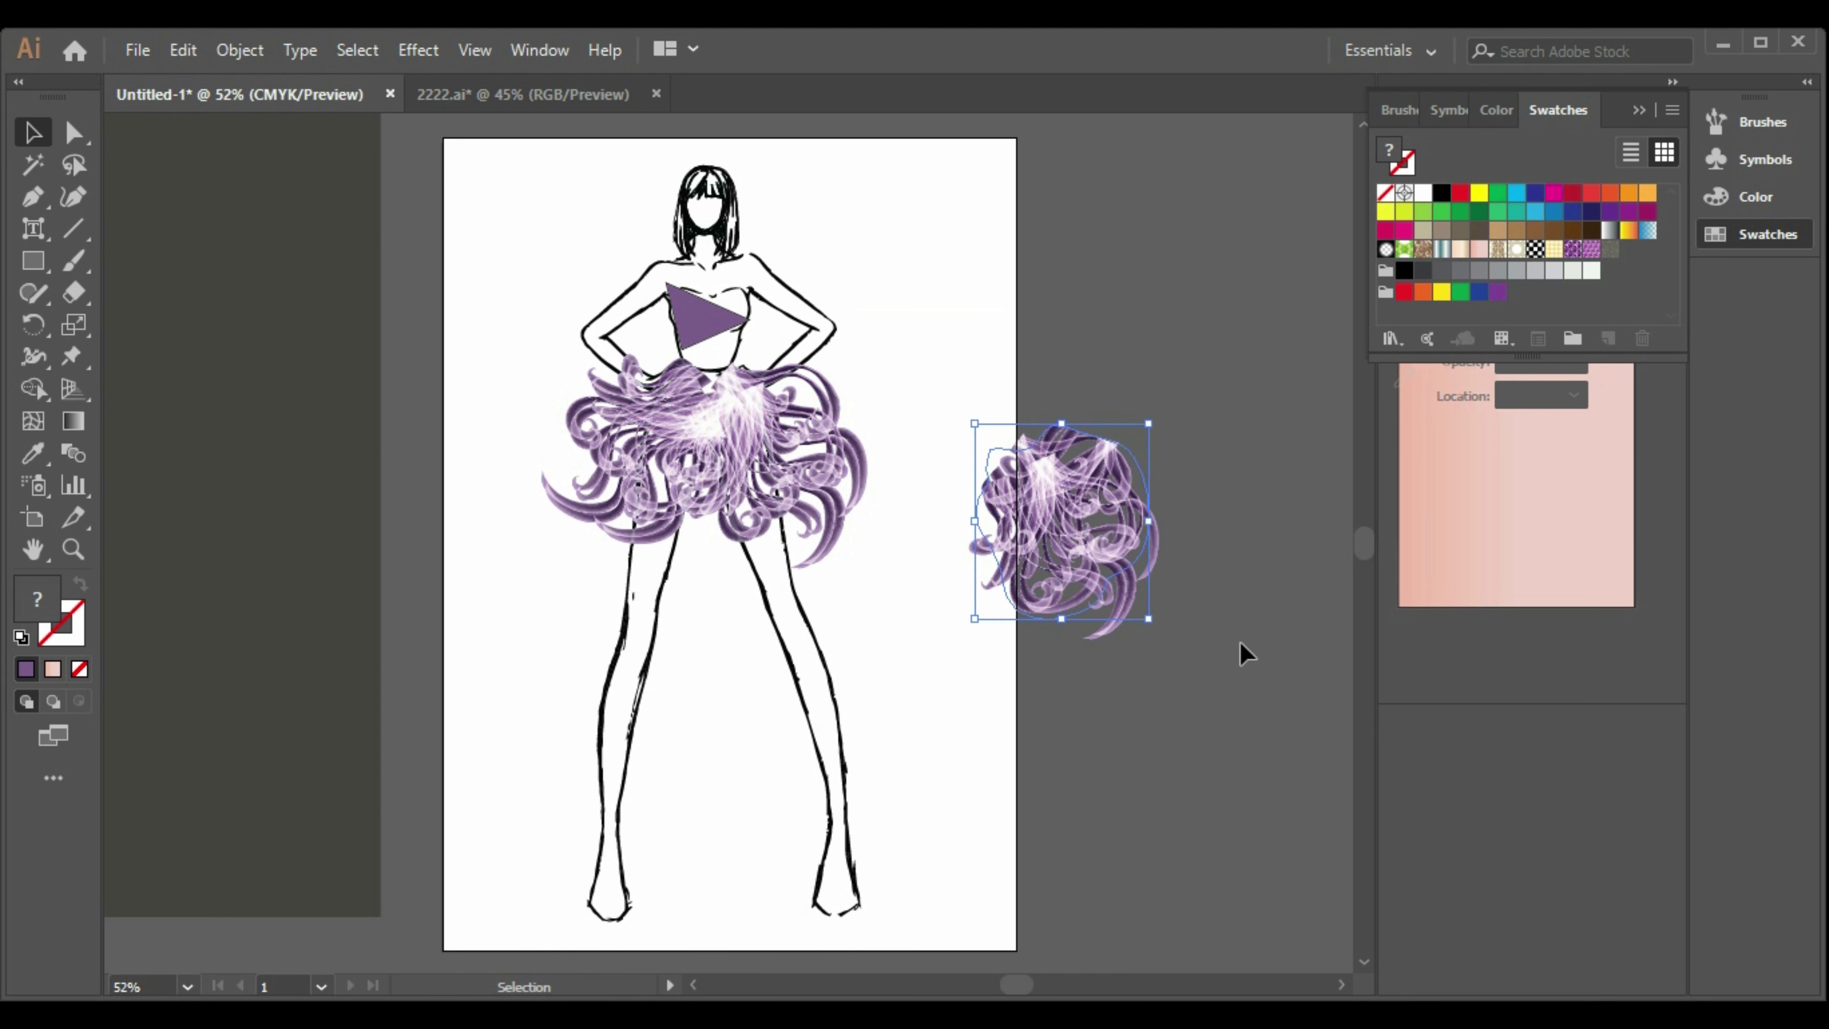
pyautogui.moveTo(1076, 504); pyautogui.dragTo(713, 458)
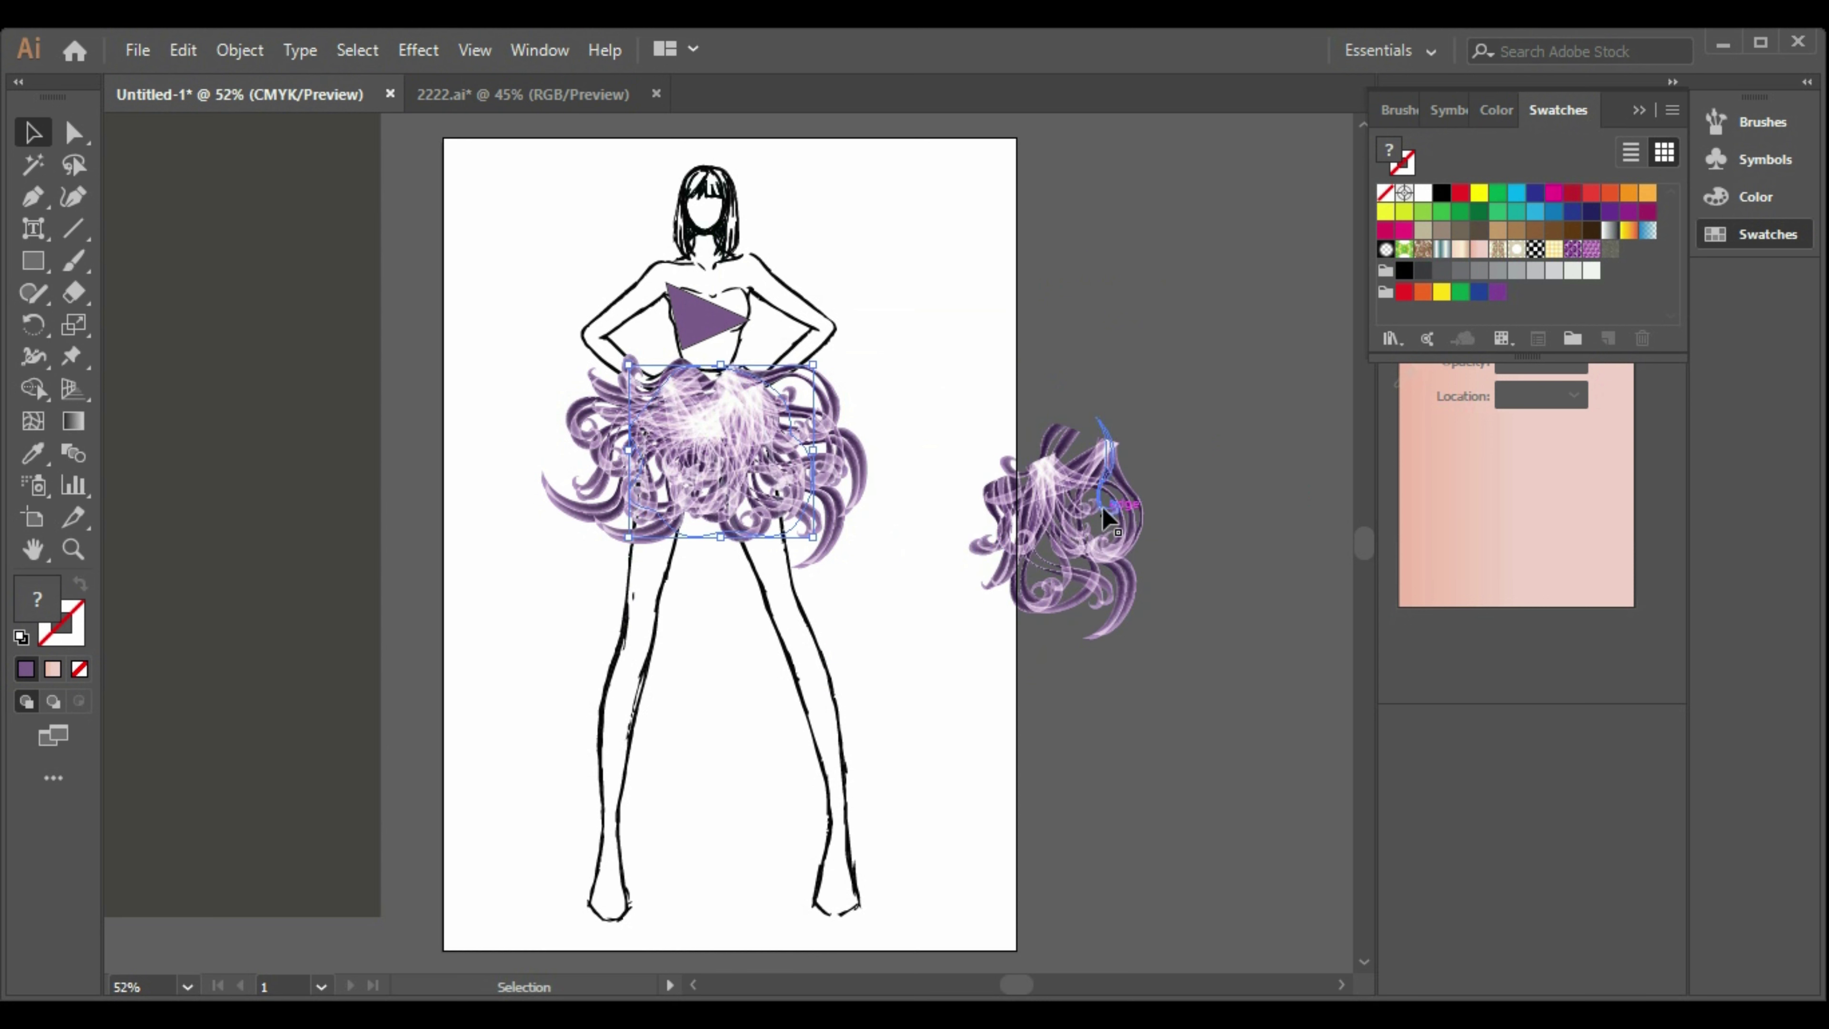
pyautogui.moveTo(1067, 481); pyautogui.dragTo(702, 423)
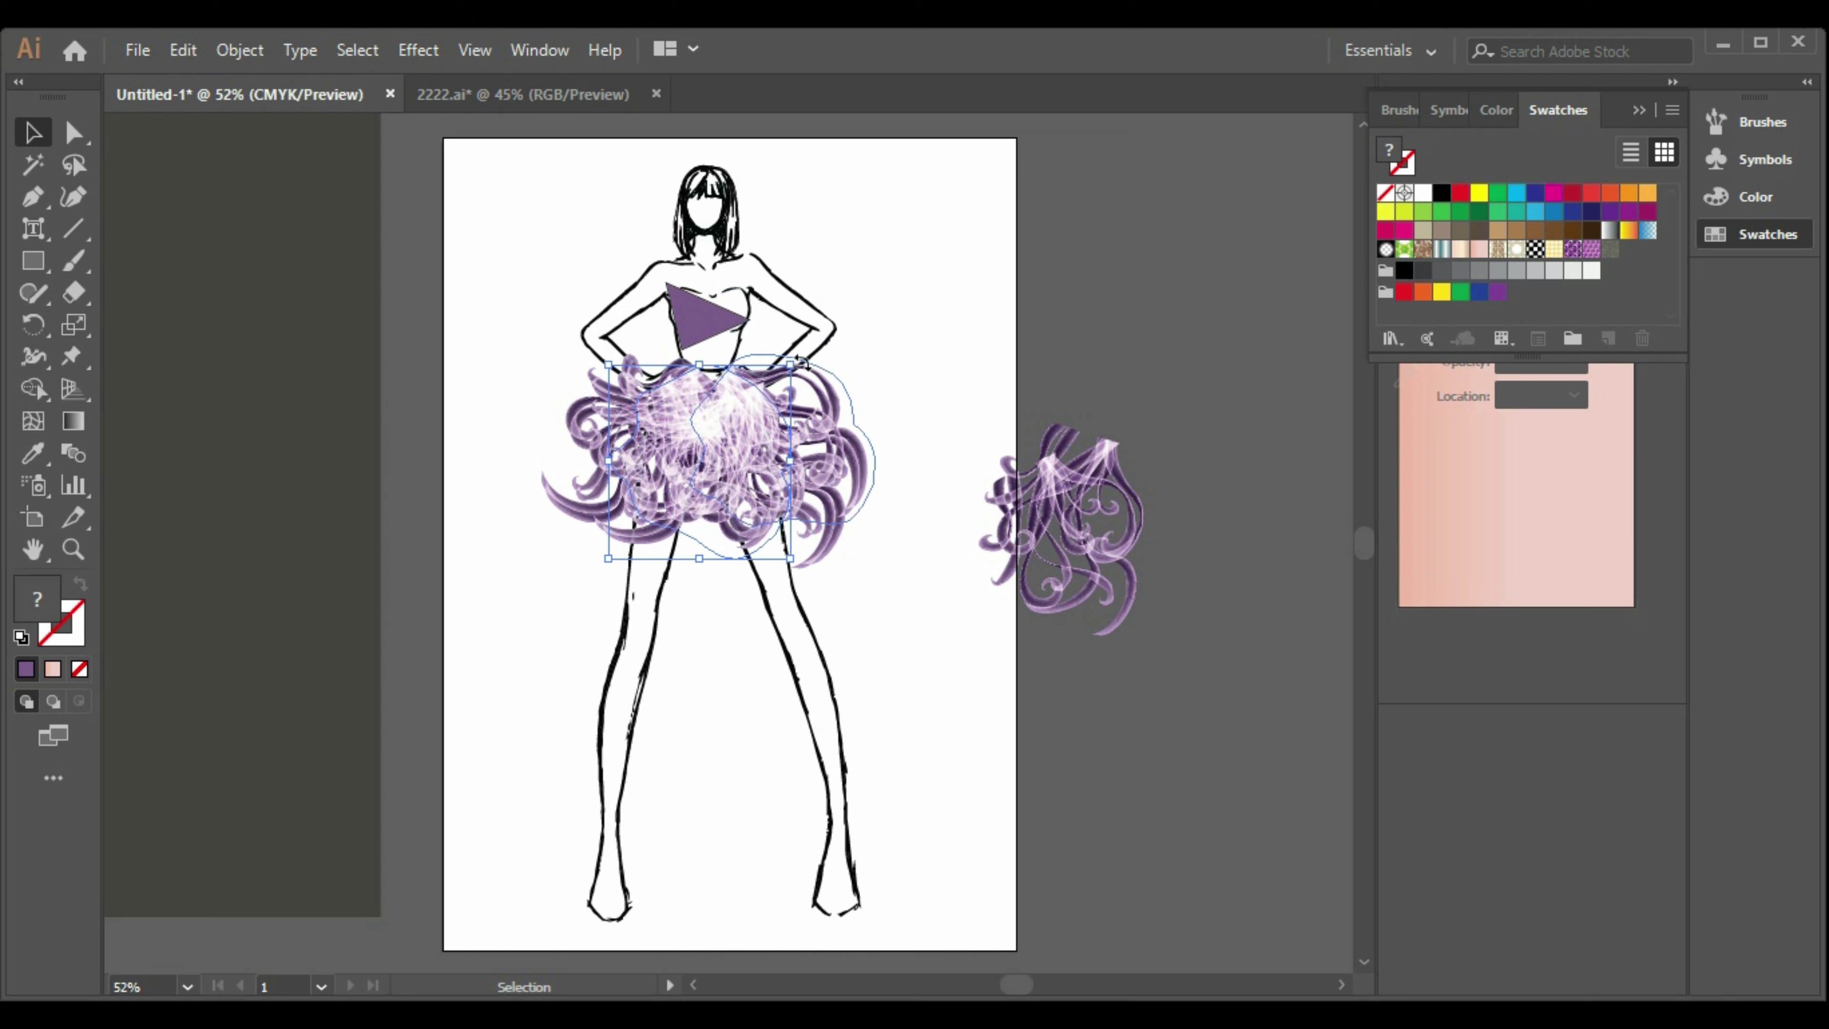
pyautogui.moveTo(802, 363); pyautogui.dragTo(813, 400)
pyautogui.click(1109, 698)
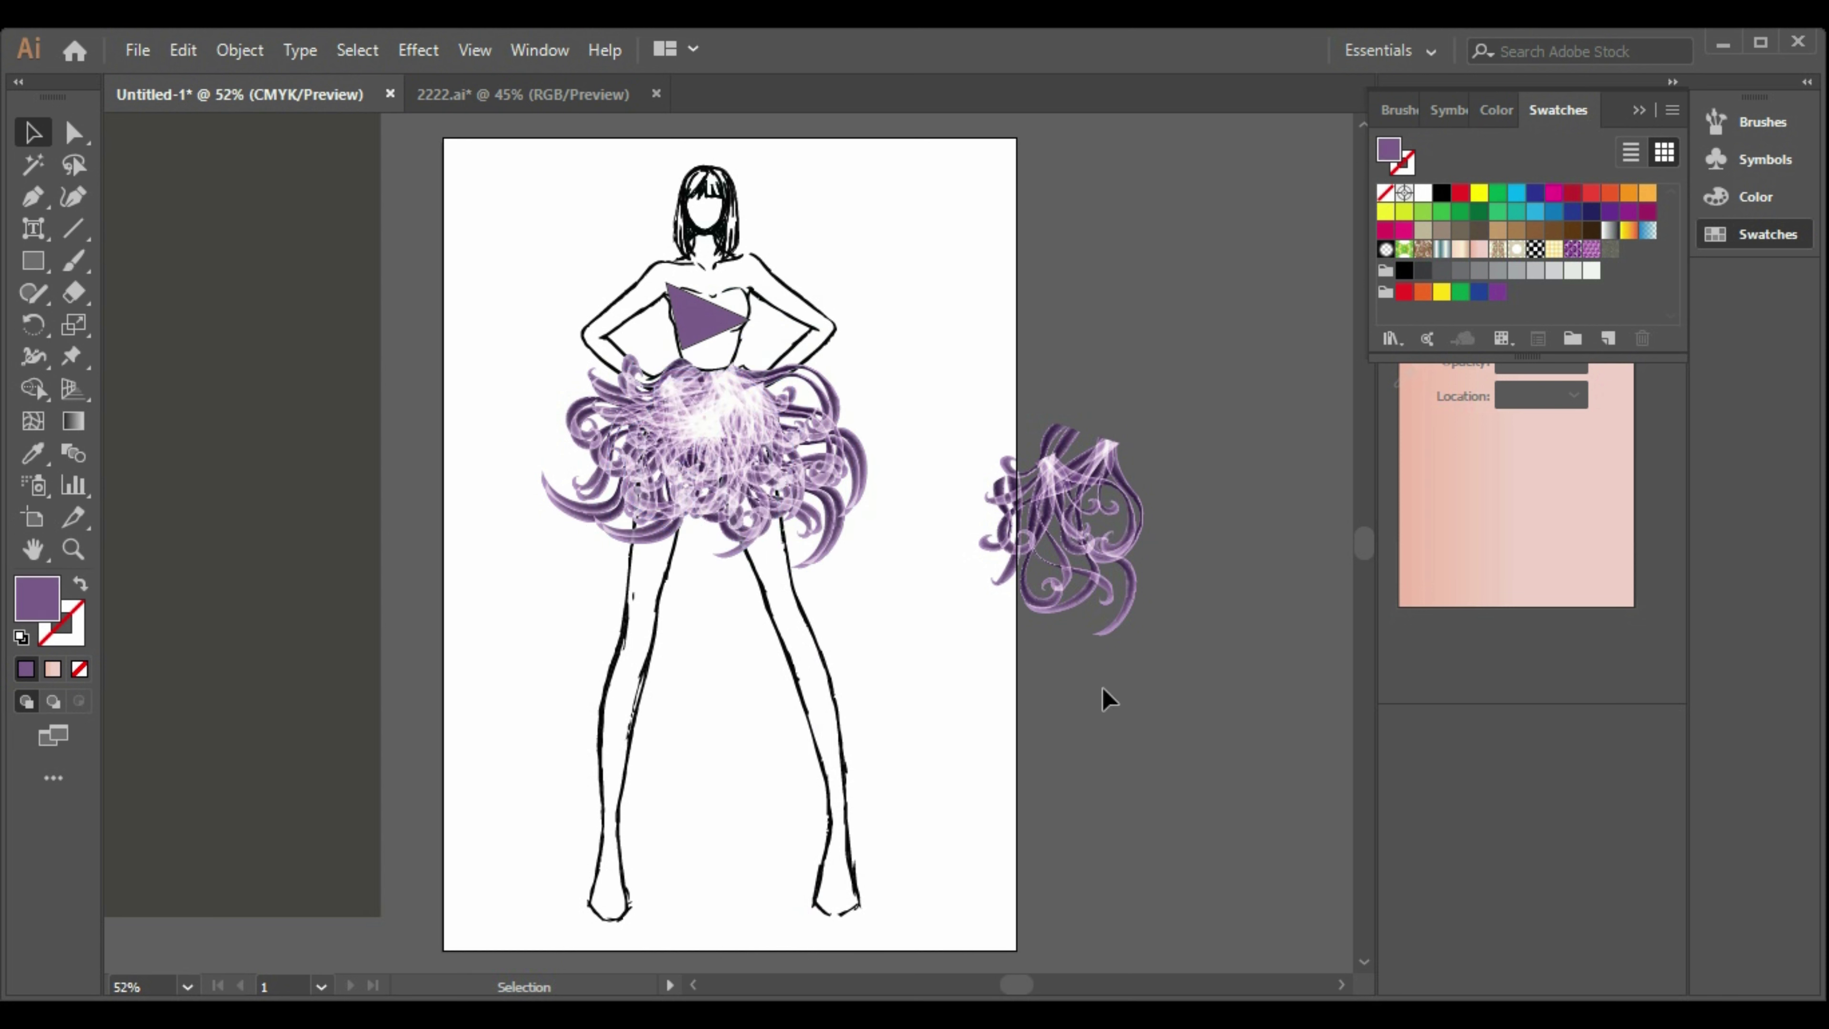
# Nudge the tentacle piece at the skirt's right edge inward toward the centre of the skirt.
pyautogui.click(828, 454)
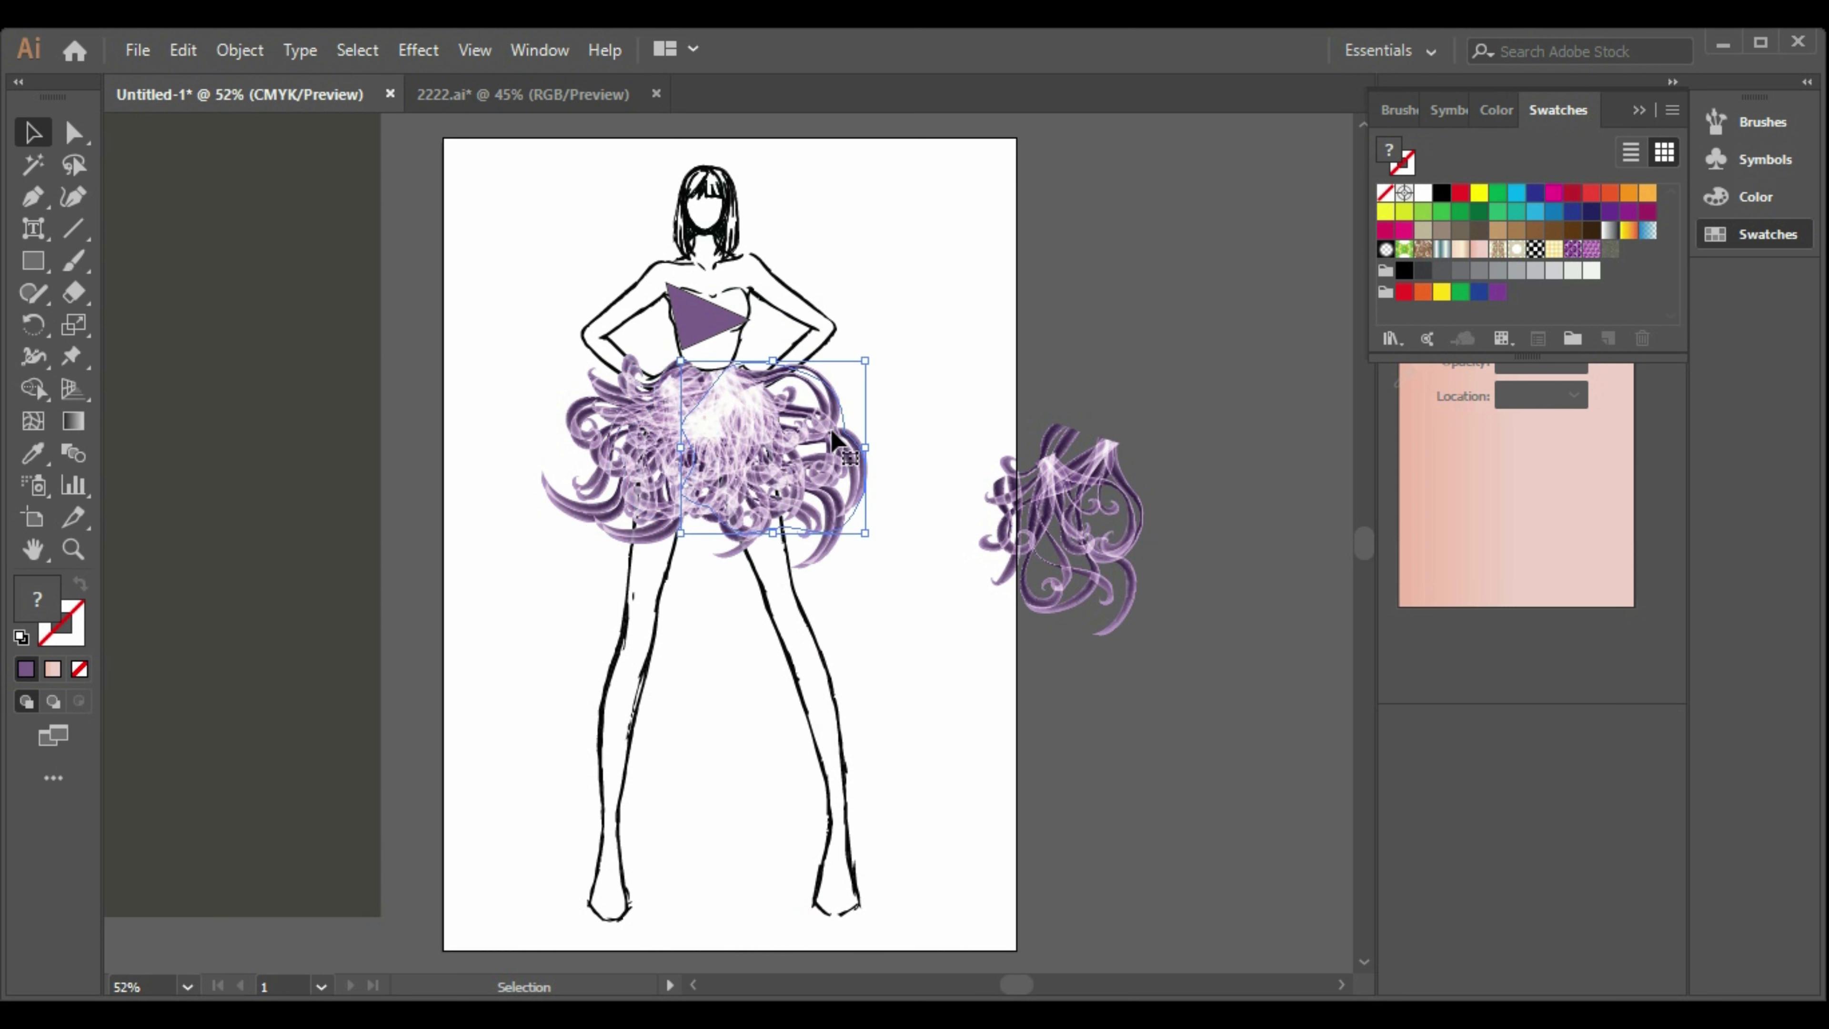
pyautogui.press('Left')
pyautogui.press('Left')
pyautogui.press('Left')
pyautogui.press('Left')
pyautogui.press('Left')
pyautogui.press('Left')
pyautogui.press('Left')
pyautogui.moveTo(858, 478); pyautogui.dragTo(863, 465)
# Move the remaining loose tentacle pieces onto the skirt, rotating the last one and placing it along the lower left hem.
pyautogui.click(1109, 538)
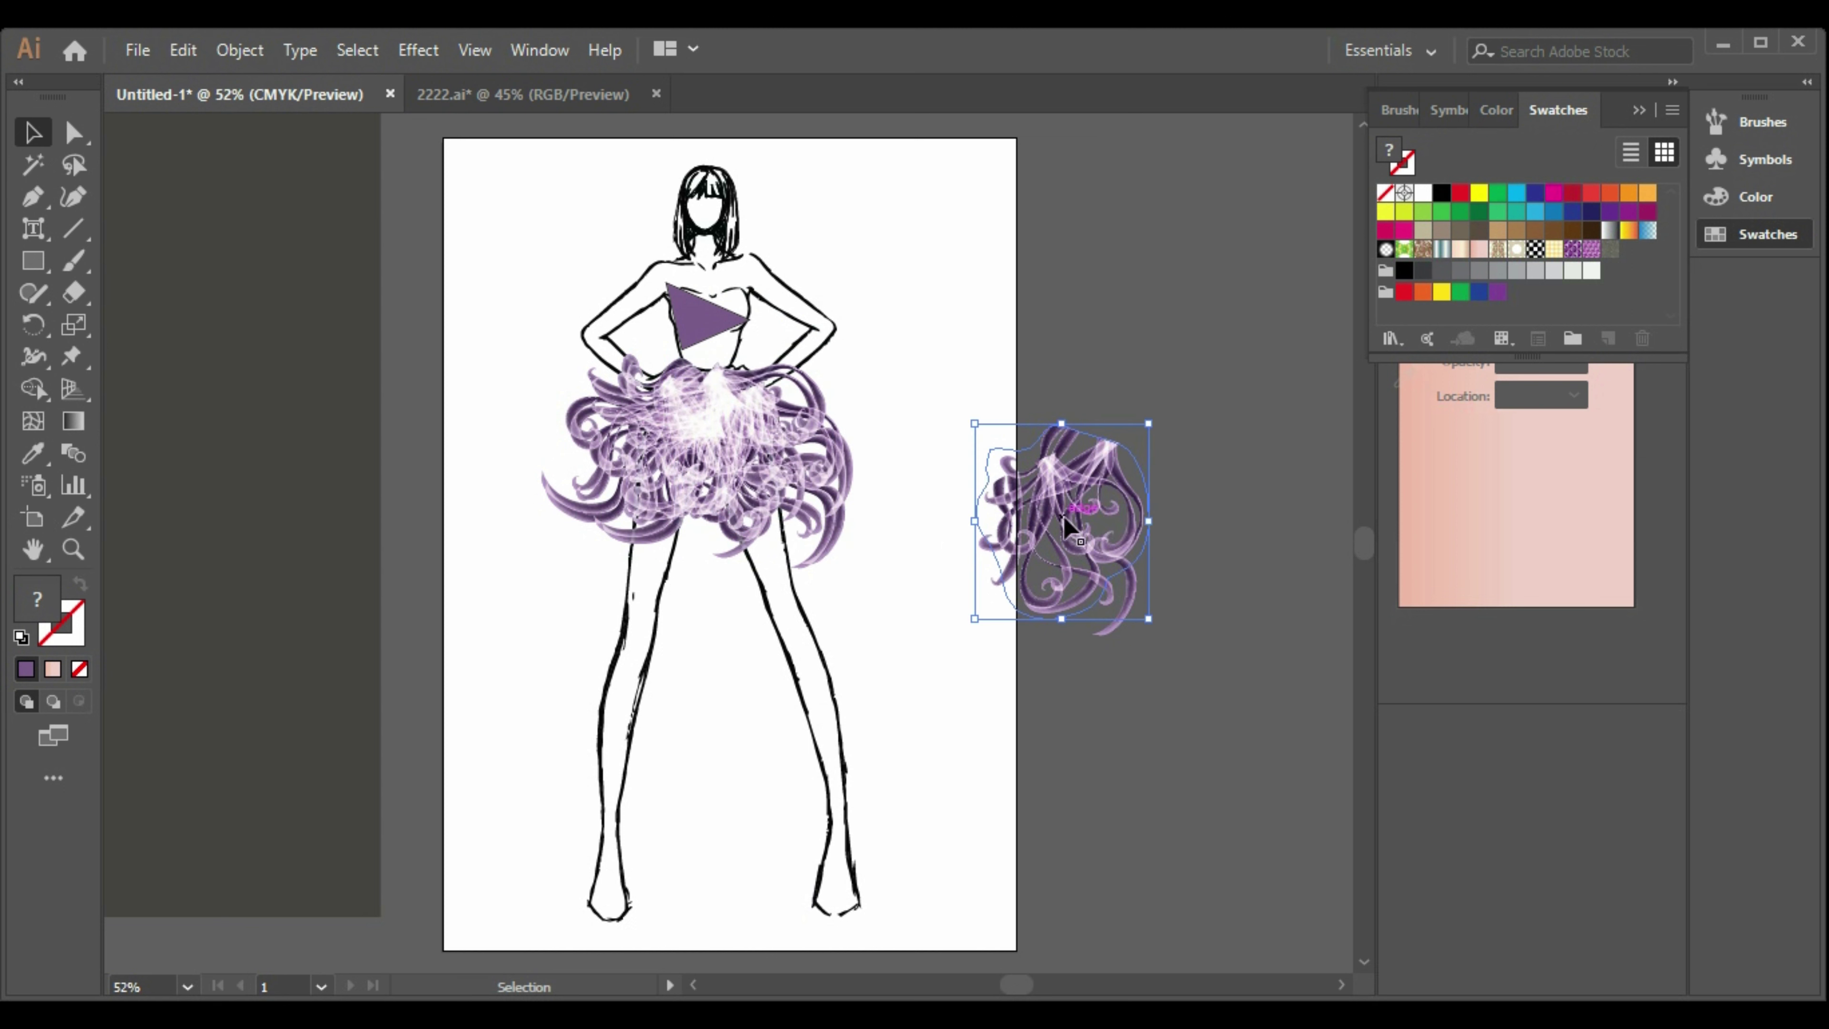
pyautogui.moveTo(1080, 515); pyautogui.dragTo(1013, 548)
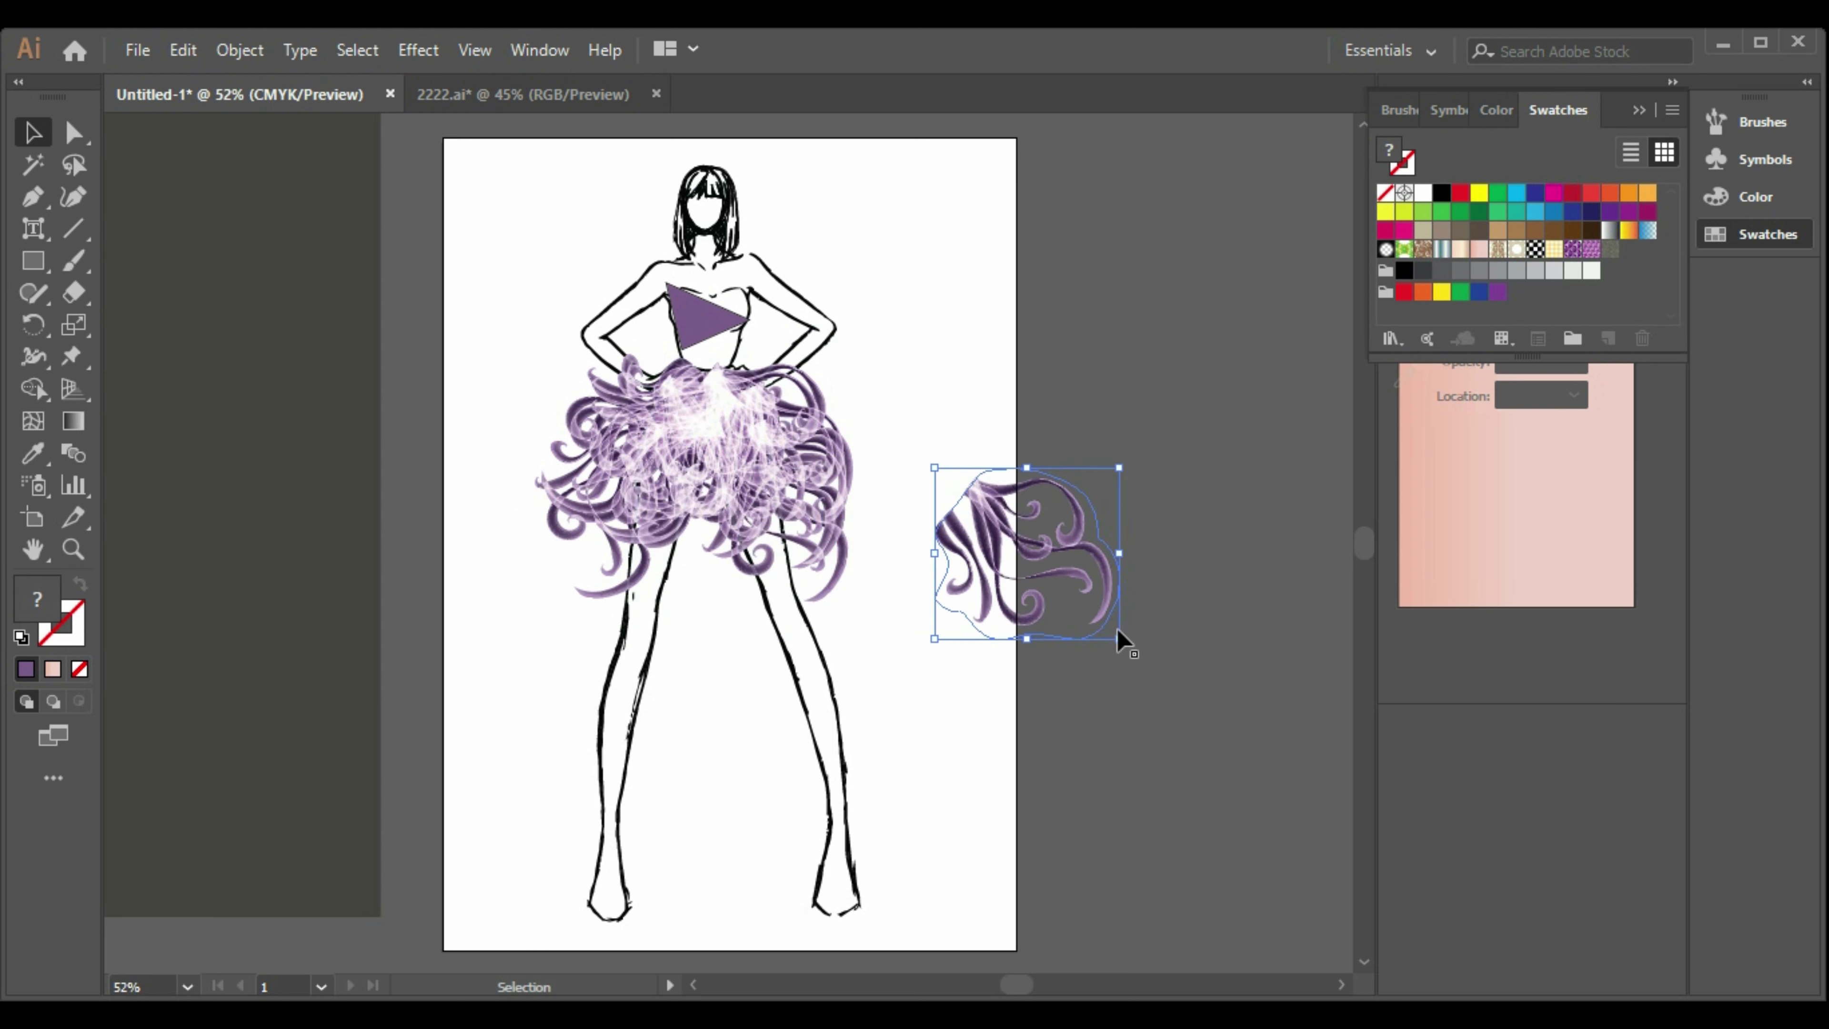
pyautogui.moveTo(1131, 669); pyautogui.dragTo(1008, 668)
pyautogui.moveTo(1018, 532); pyautogui.dragTo(616, 524)
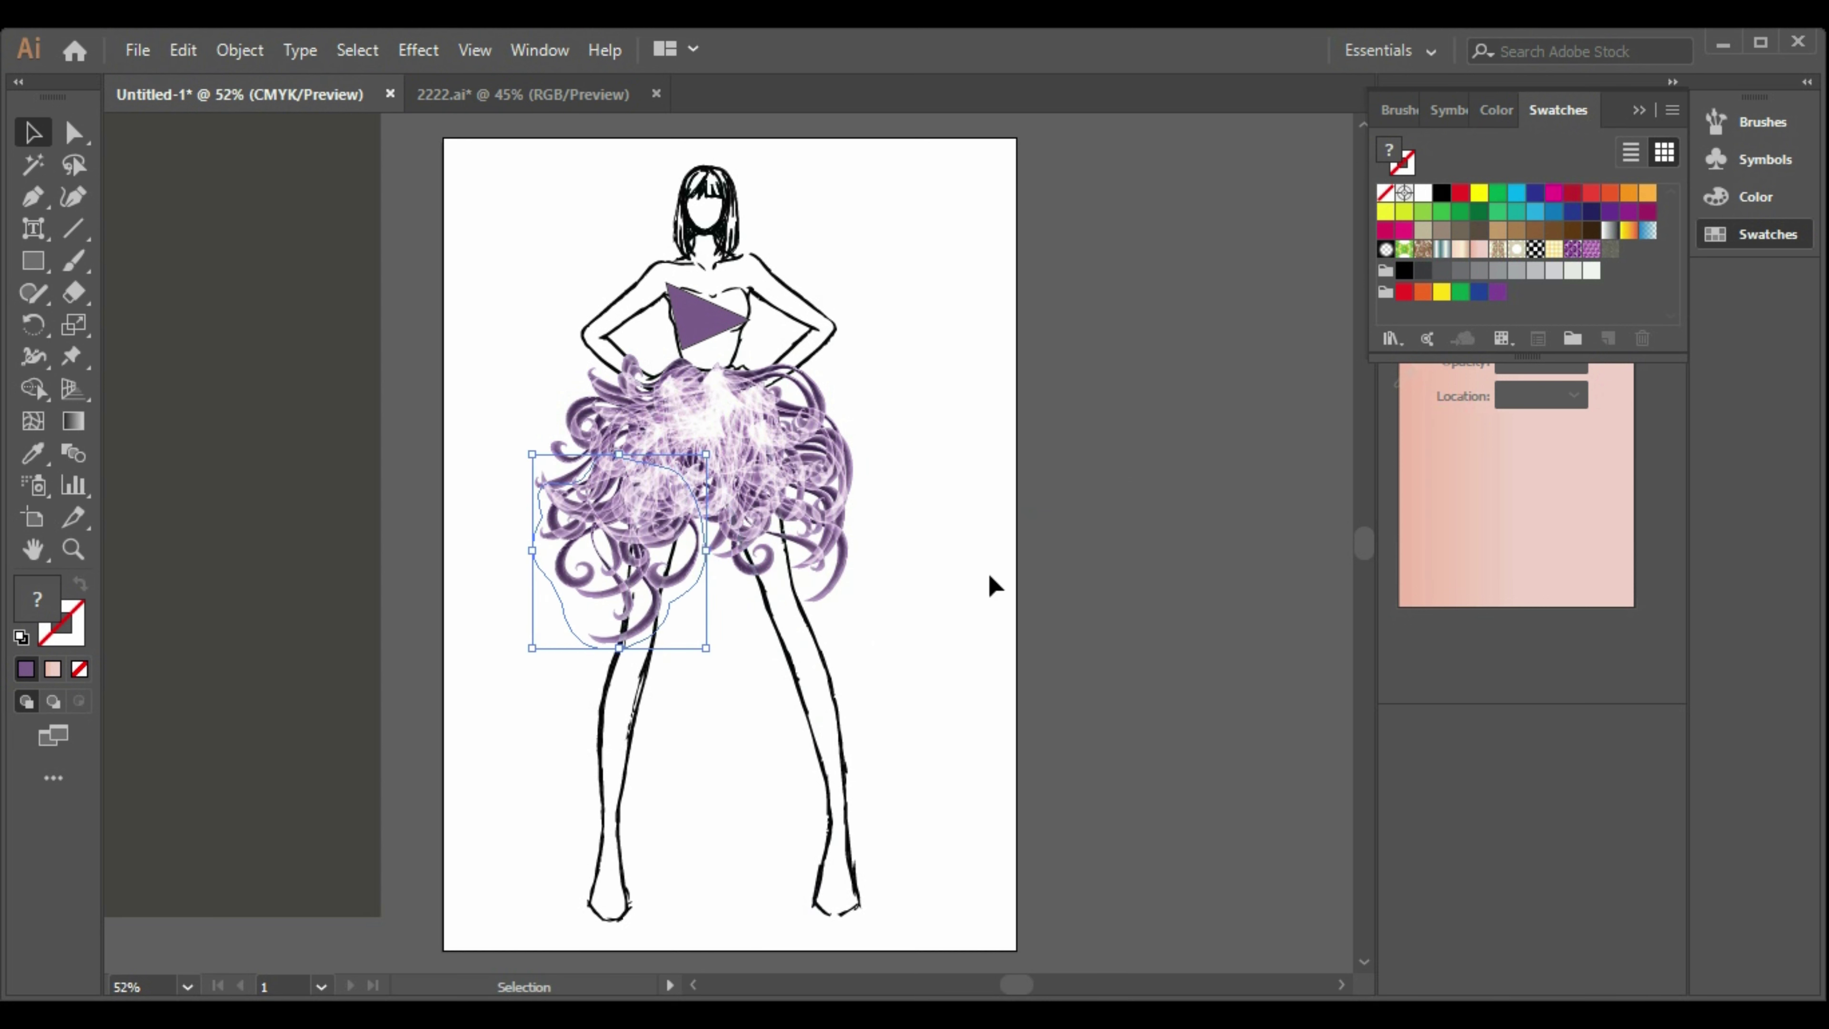
# Paste more copies of the single tentacle piece and stack them beside the artboard's edge.
pyautogui.hotkey('ctrl', 'z')
pyautogui.hotkey('ctrl', 'z')
pyautogui.hotkey('ctrl', 'z')
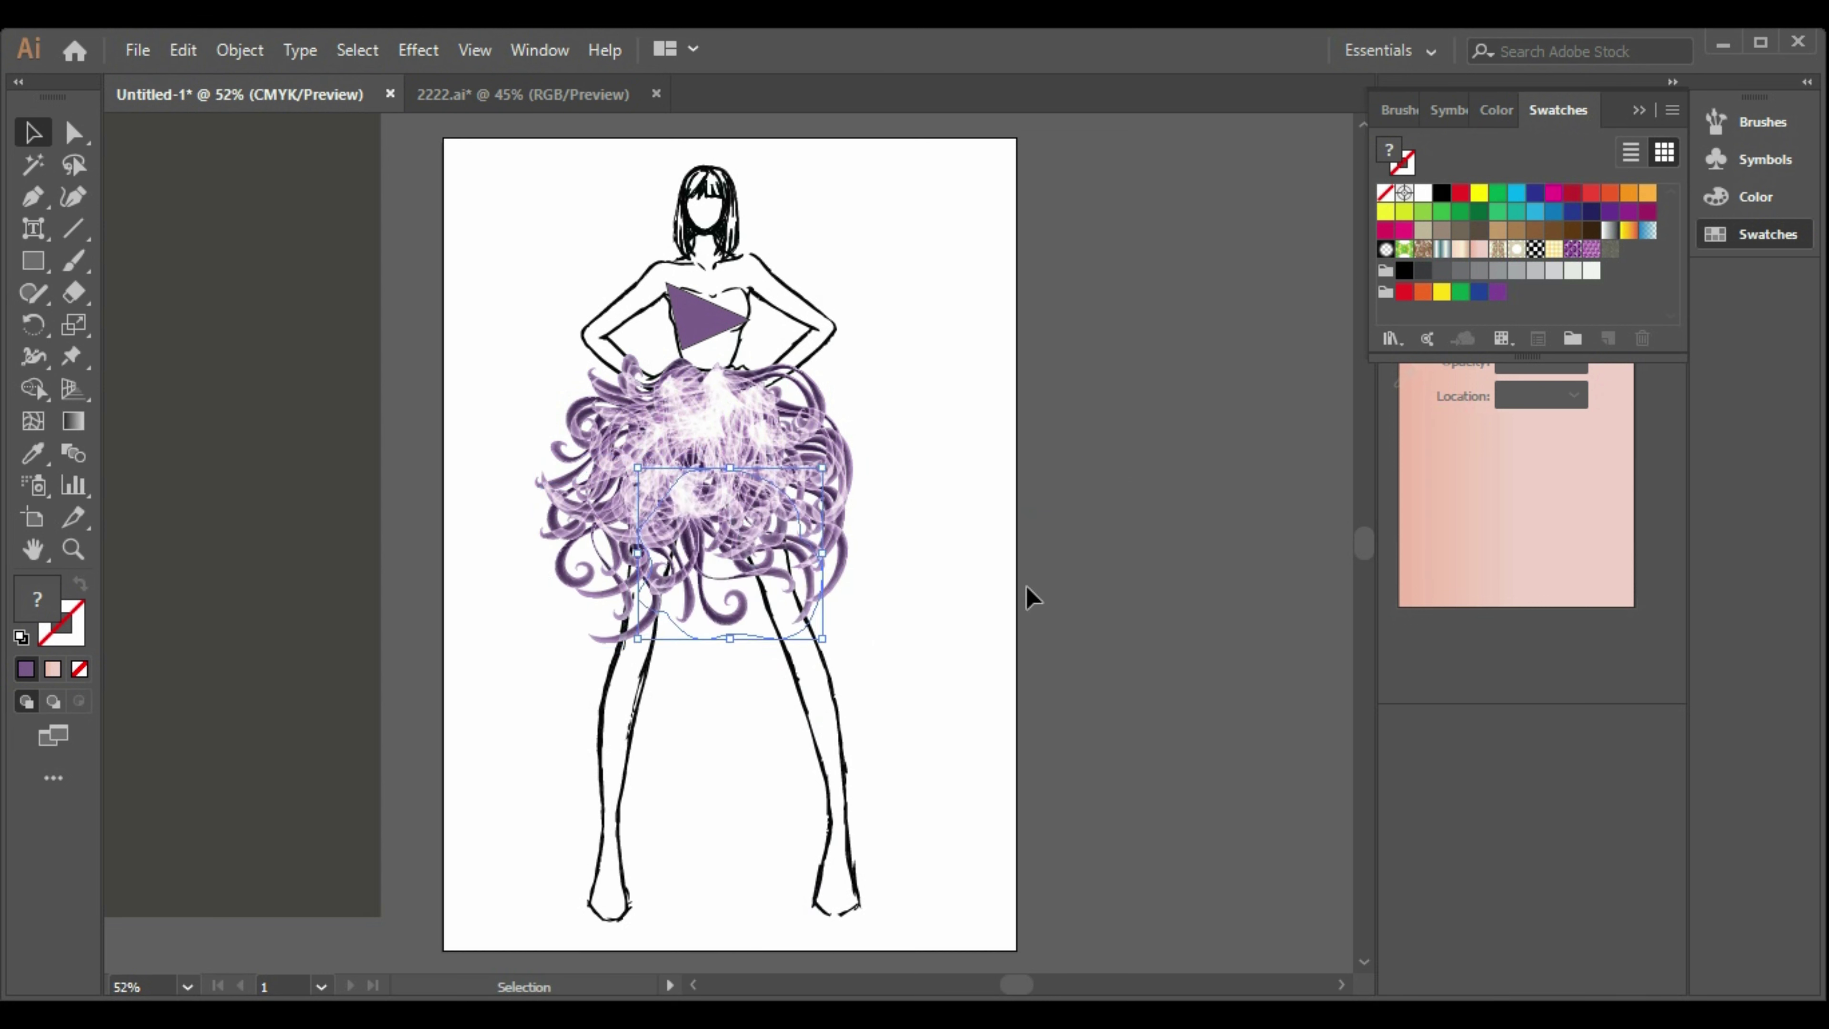
pyautogui.moveTo(745, 556); pyautogui.dragTo(1077, 550)
pyautogui.press('a')
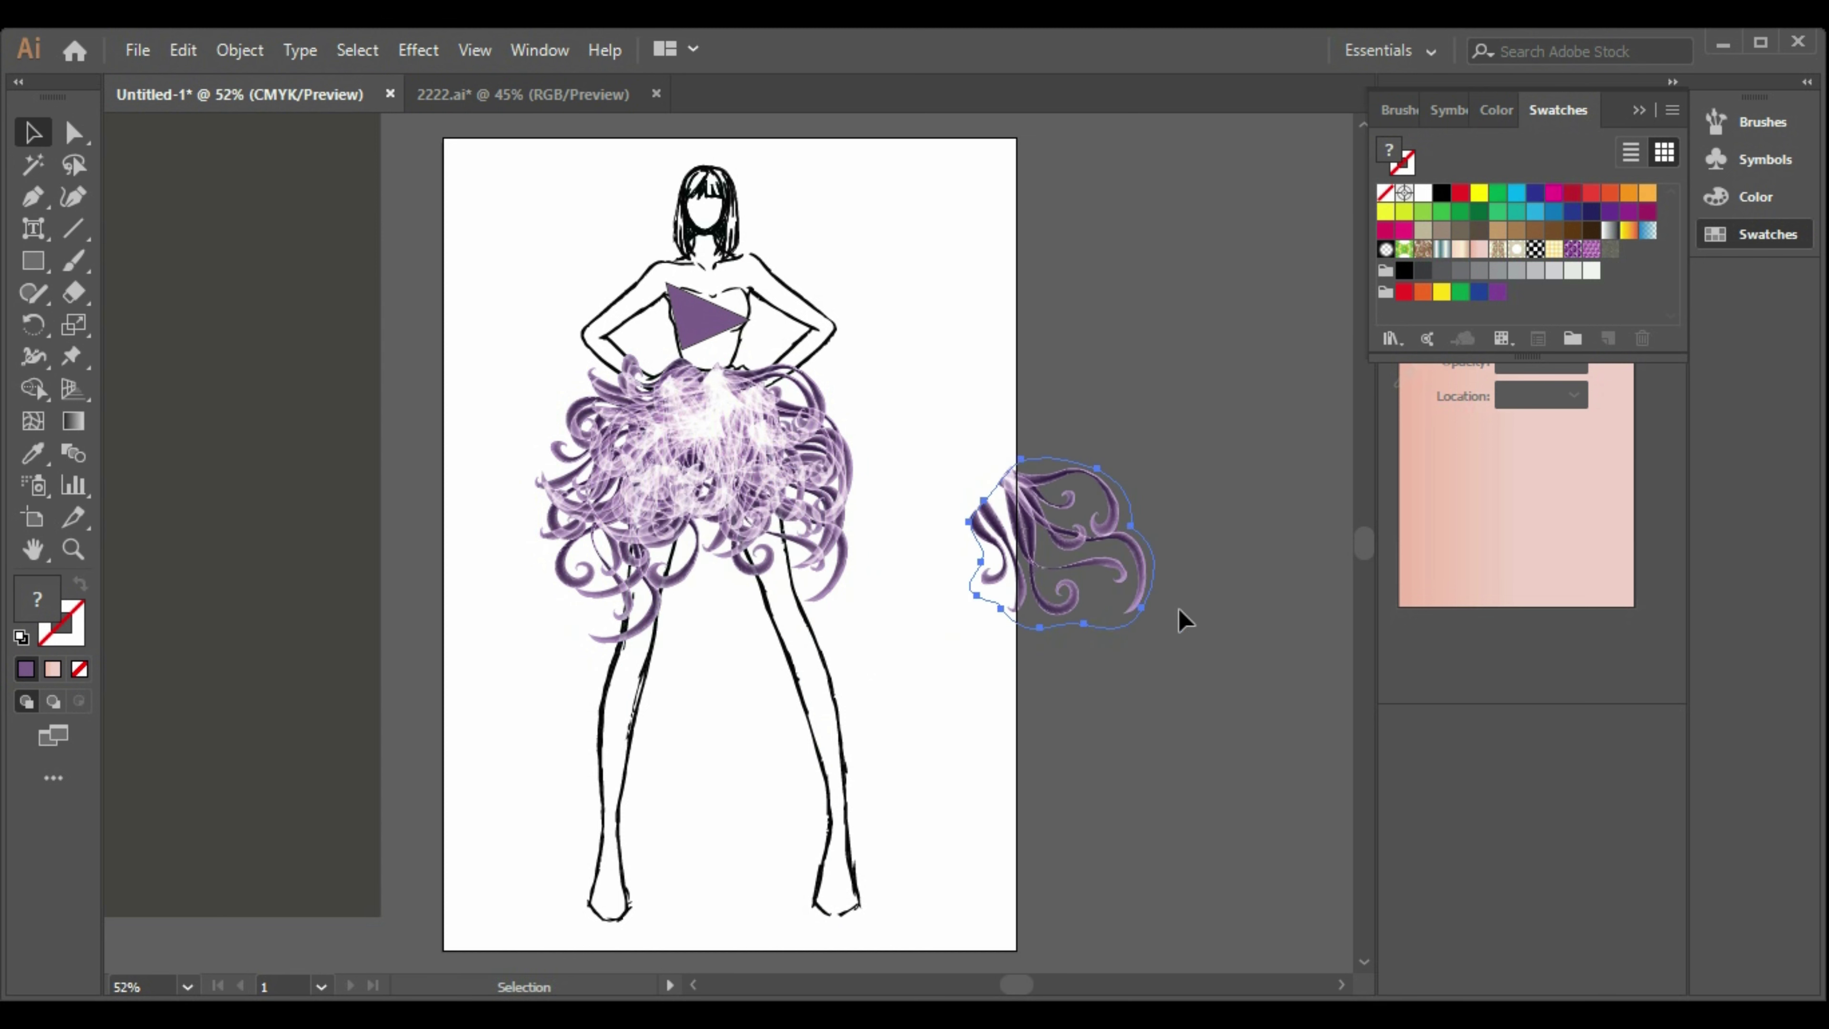
pyautogui.press('v')
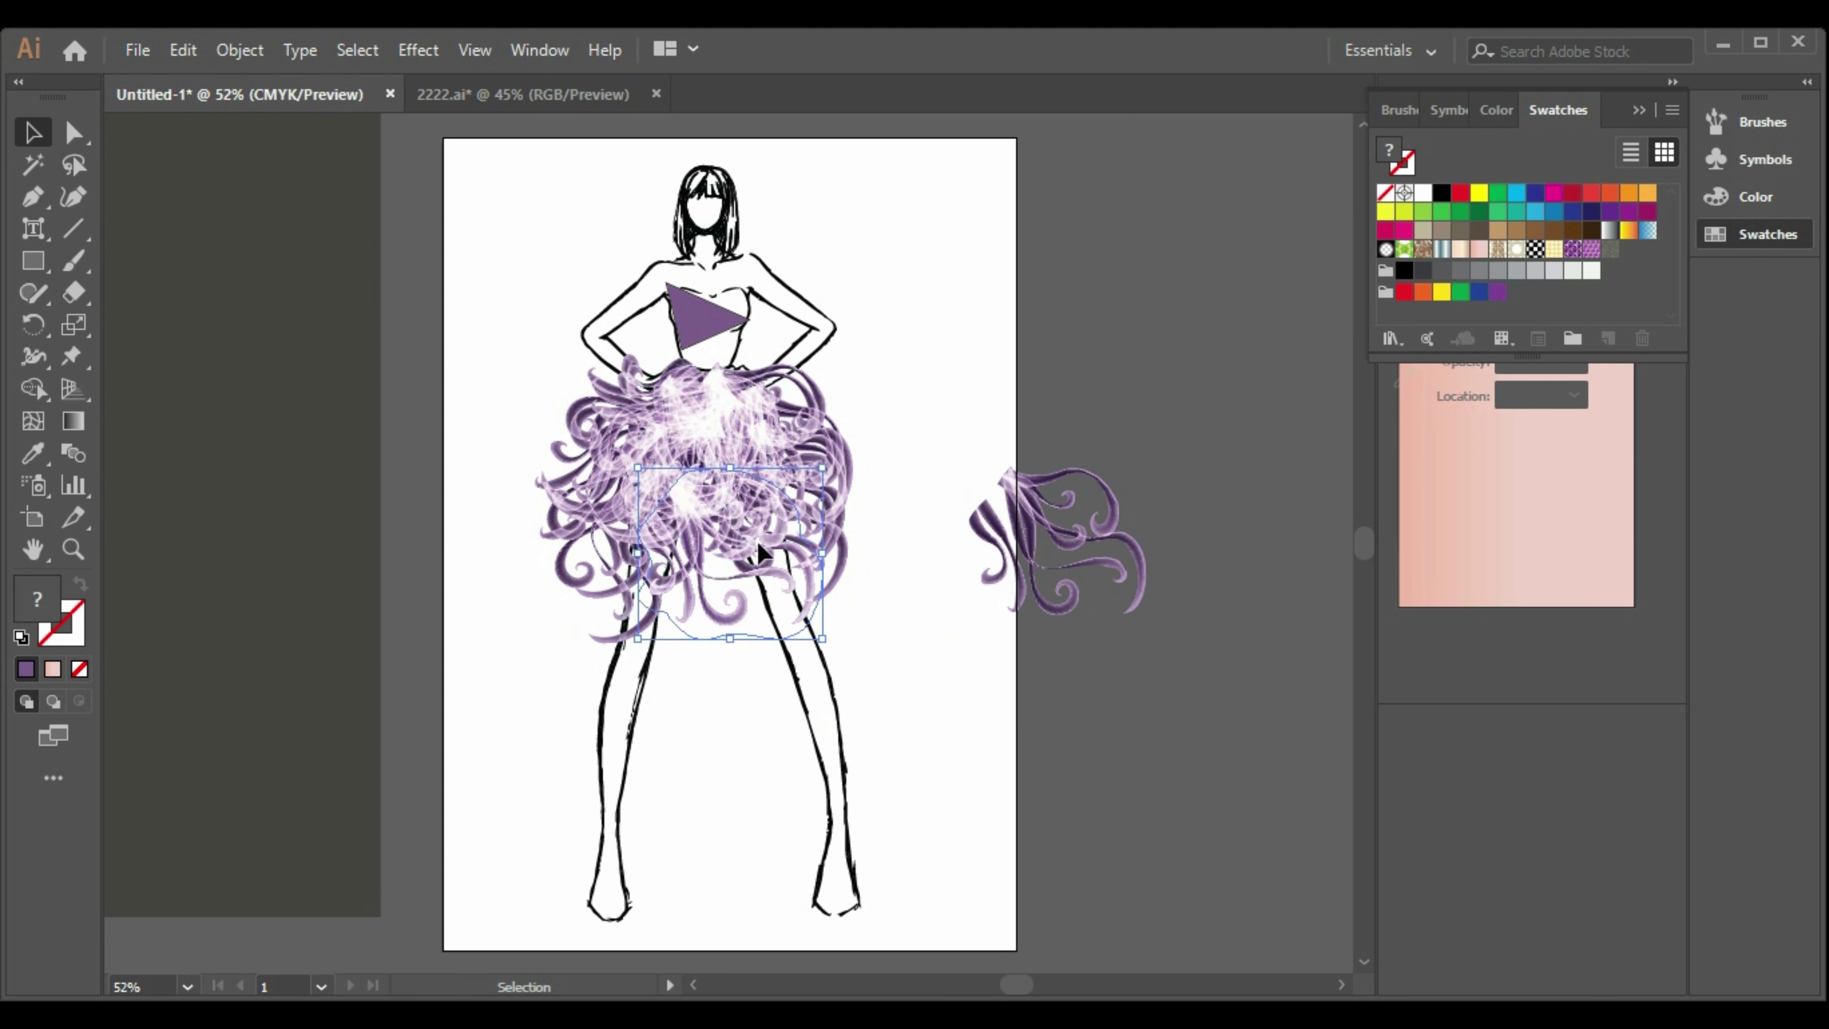
pyautogui.moveTo(762, 550); pyautogui.dragTo(1128, 554)
pyautogui.click(1242, 709)
# Rotate the stacked tentacle copies together and place them over the skirt's lower left hem to lengthen it.
pyautogui.click(991, 476)
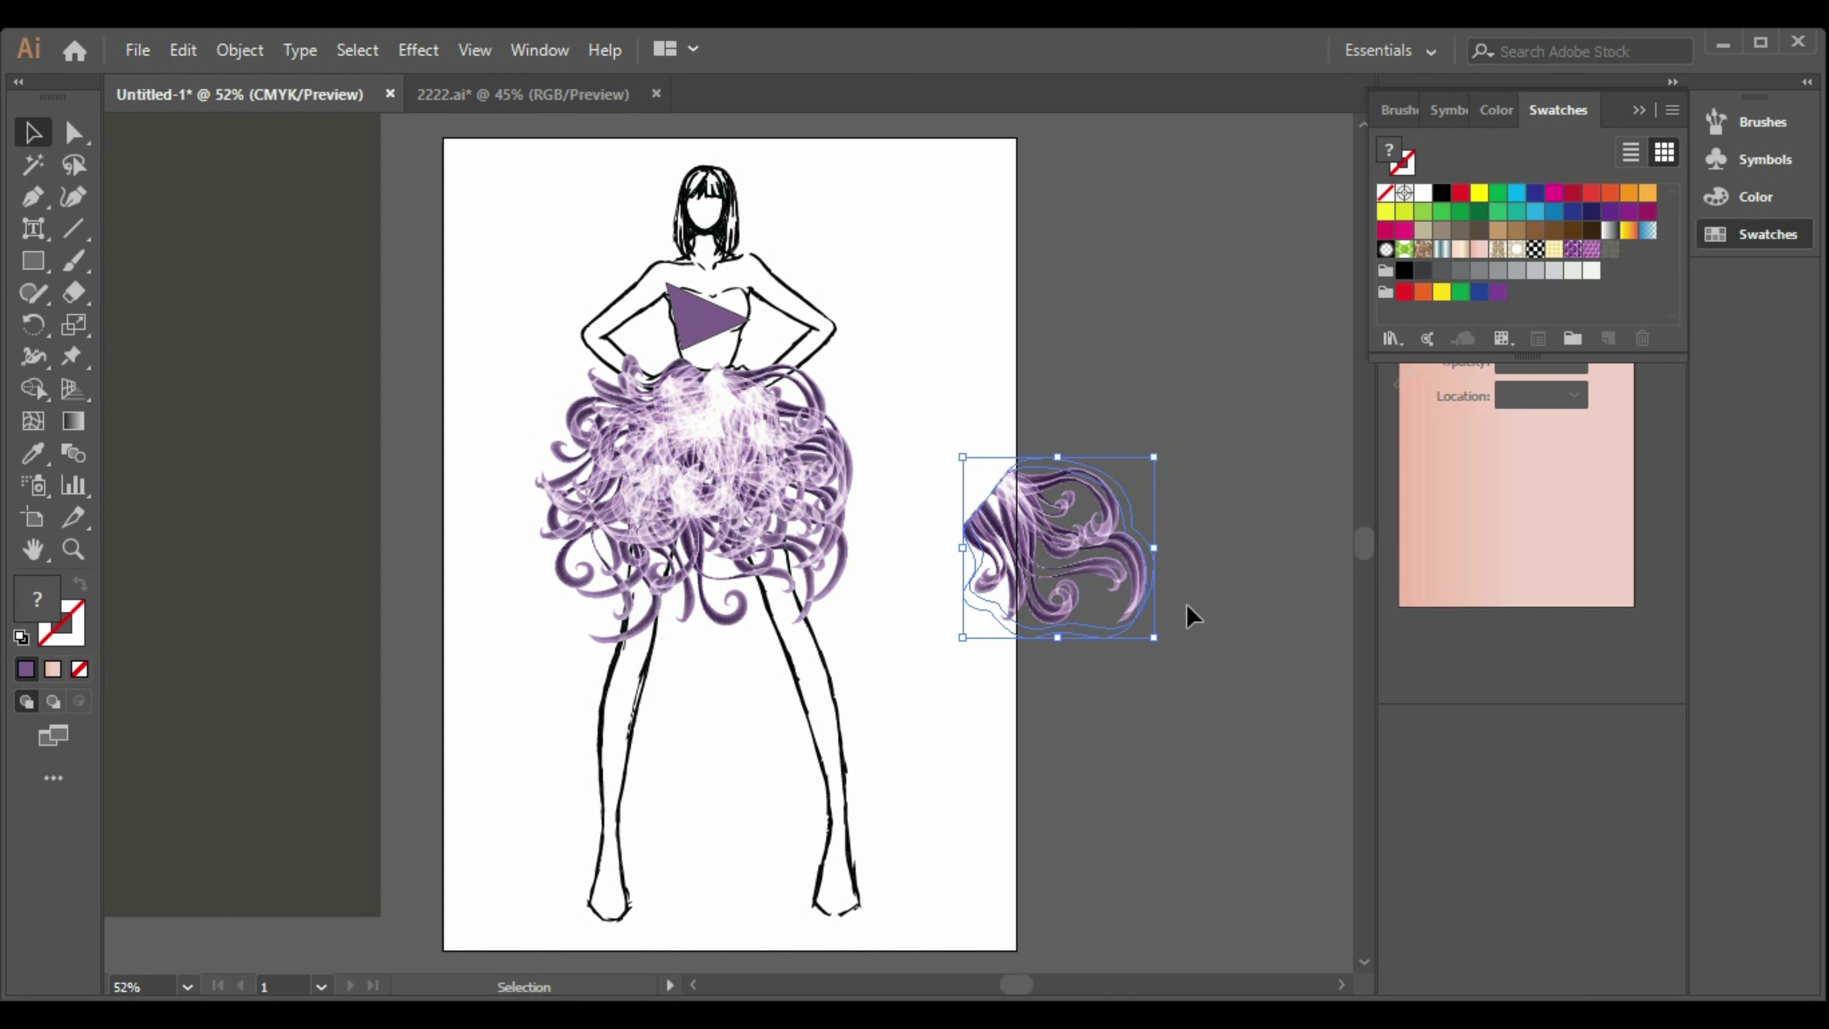
pyautogui.moveTo(1168, 652); pyautogui.dragTo(1095, 652)
pyautogui.moveTo(1075, 527); pyautogui.dragTo(646, 592)
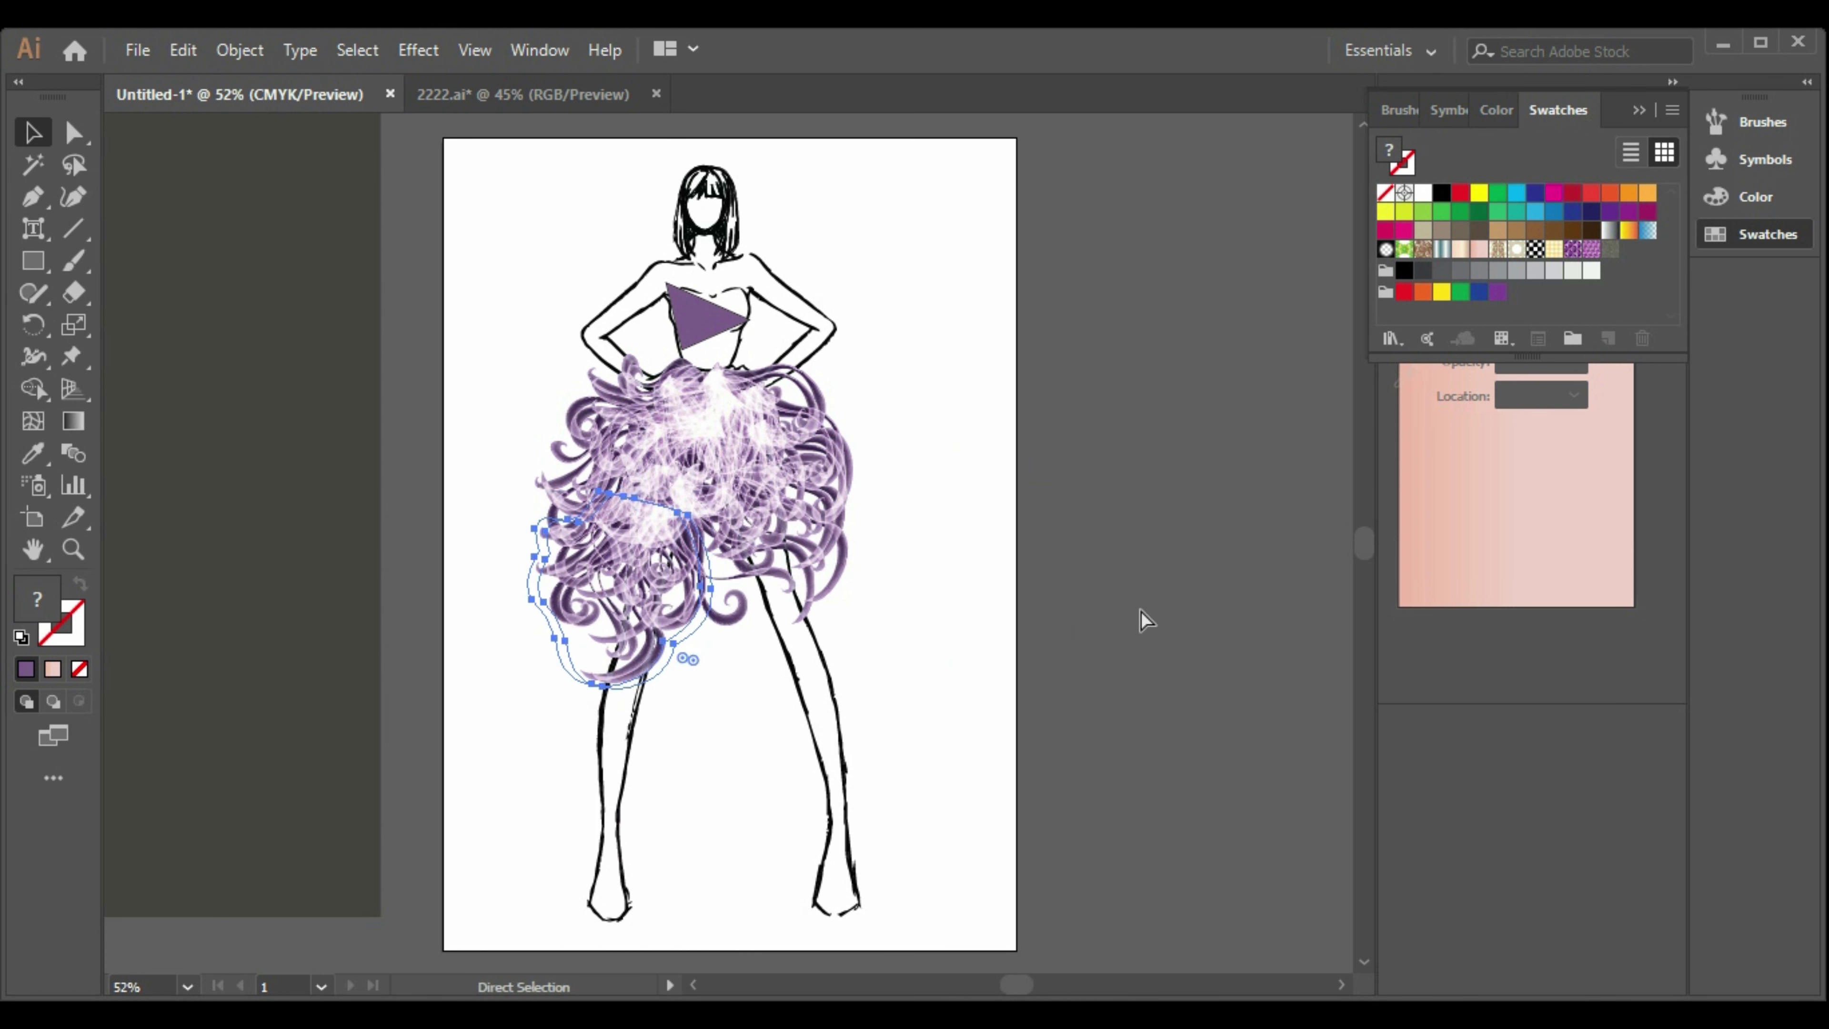
# Try to extend the skirt's lower right hem with rotated copies of the tentacle cluster placed down the right leg.
pyautogui.moveTo(716, 523); pyautogui.dragTo(893, 600)
pyautogui.moveTo(882, 677)
pyautogui.mouseDown()
pyautogui.moveTo(963, 694)
pyautogui.moveTo(859, 695)
pyautogui.moveTo(891, 705)
pyautogui.mouseUp()
pyautogui.moveTo(792, 547); pyautogui.dragTo(896, 709)
pyautogui.click(1144, 657)
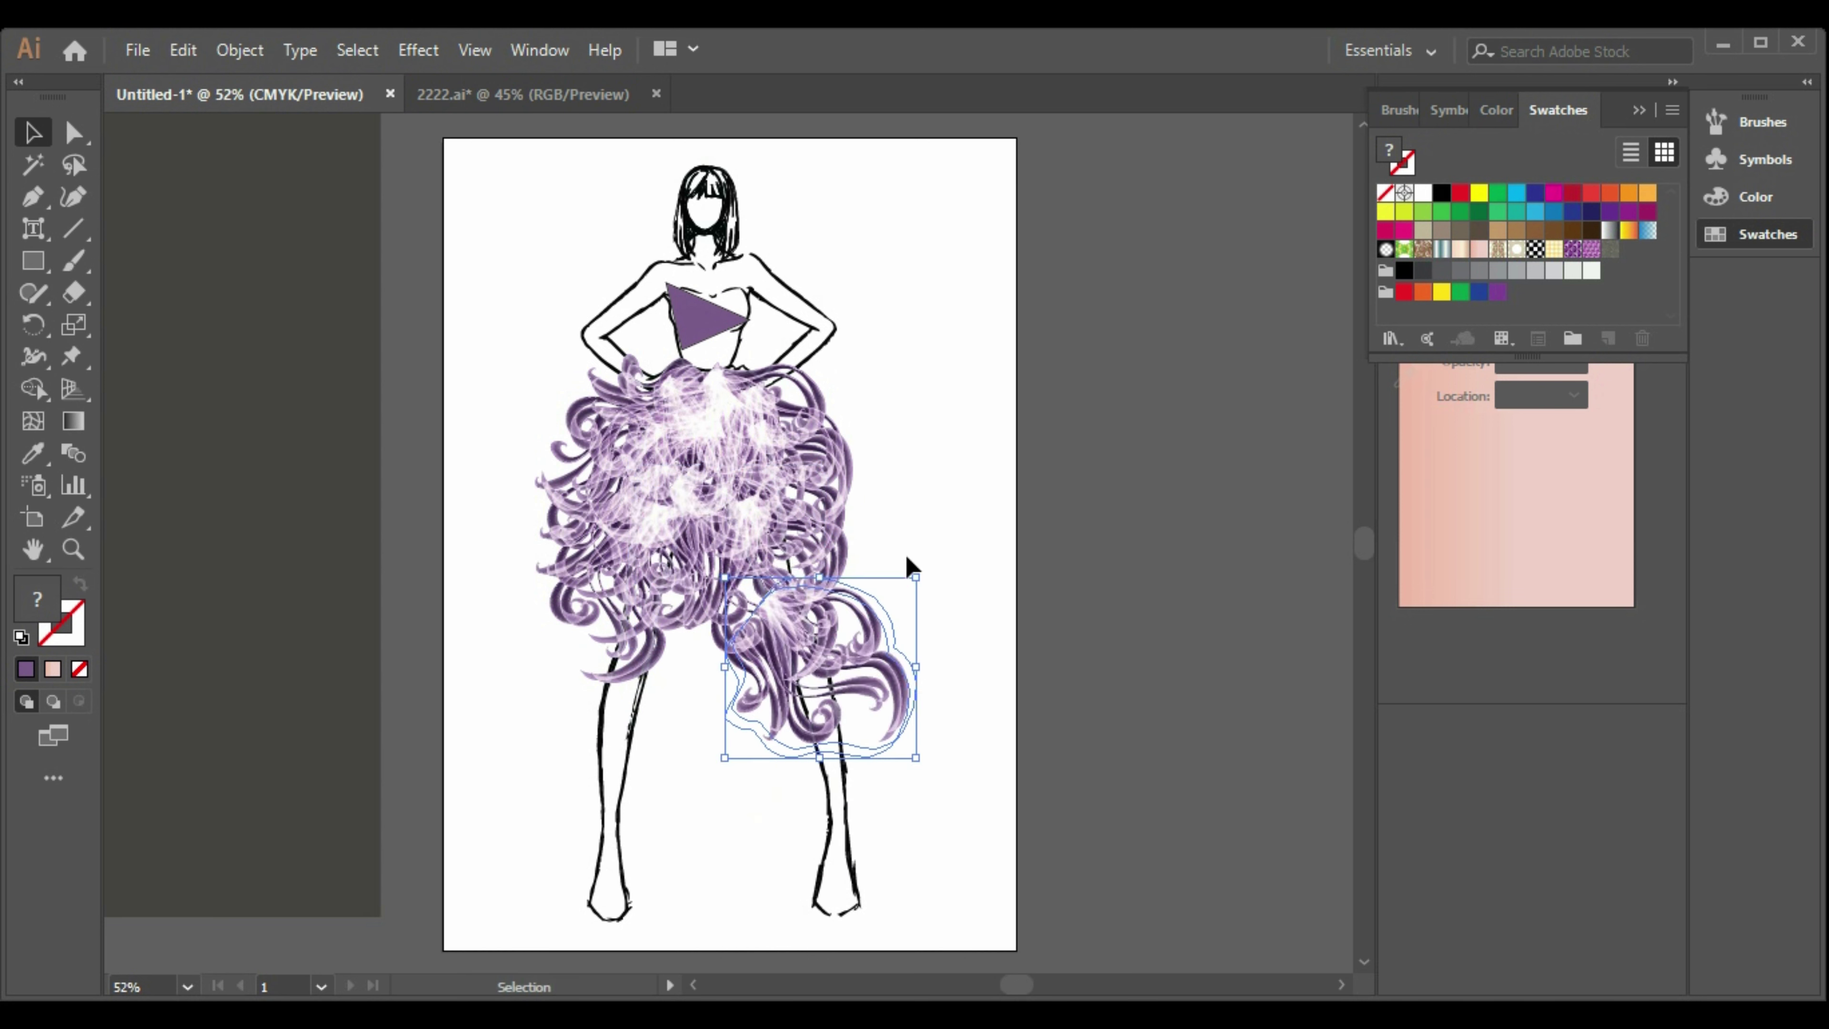
pyautogui.moveTo(932, 571)
pyautogui.mouseDown()
pyautogui.moveTo(997, 605)
pyautogui.moveTo(932, 573)
pyautogui.mouseUp()
pyautogui.moveTo(811, 651); pyautogui.dragTo(771, 693)
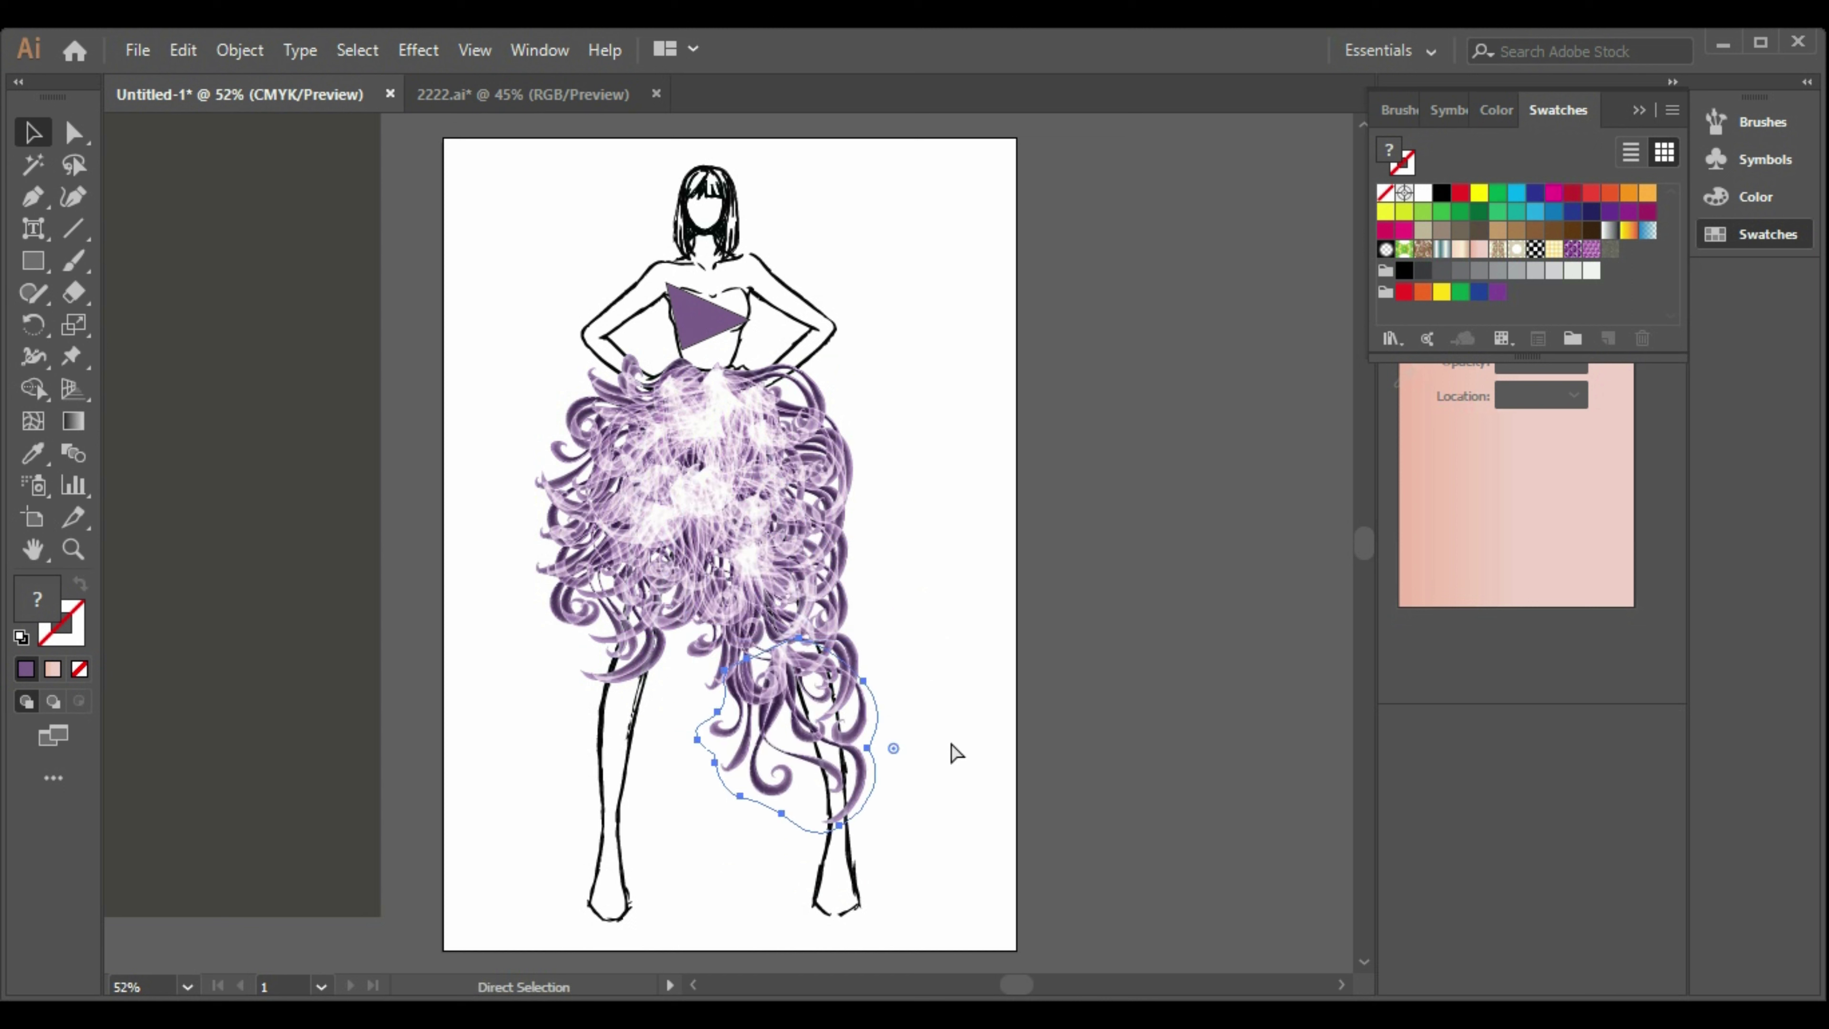
pyautogui.hotkey('ctrl', 'v')
pyautogui.moveTo(759, 539); pyautogui.dragTo(823, 801)
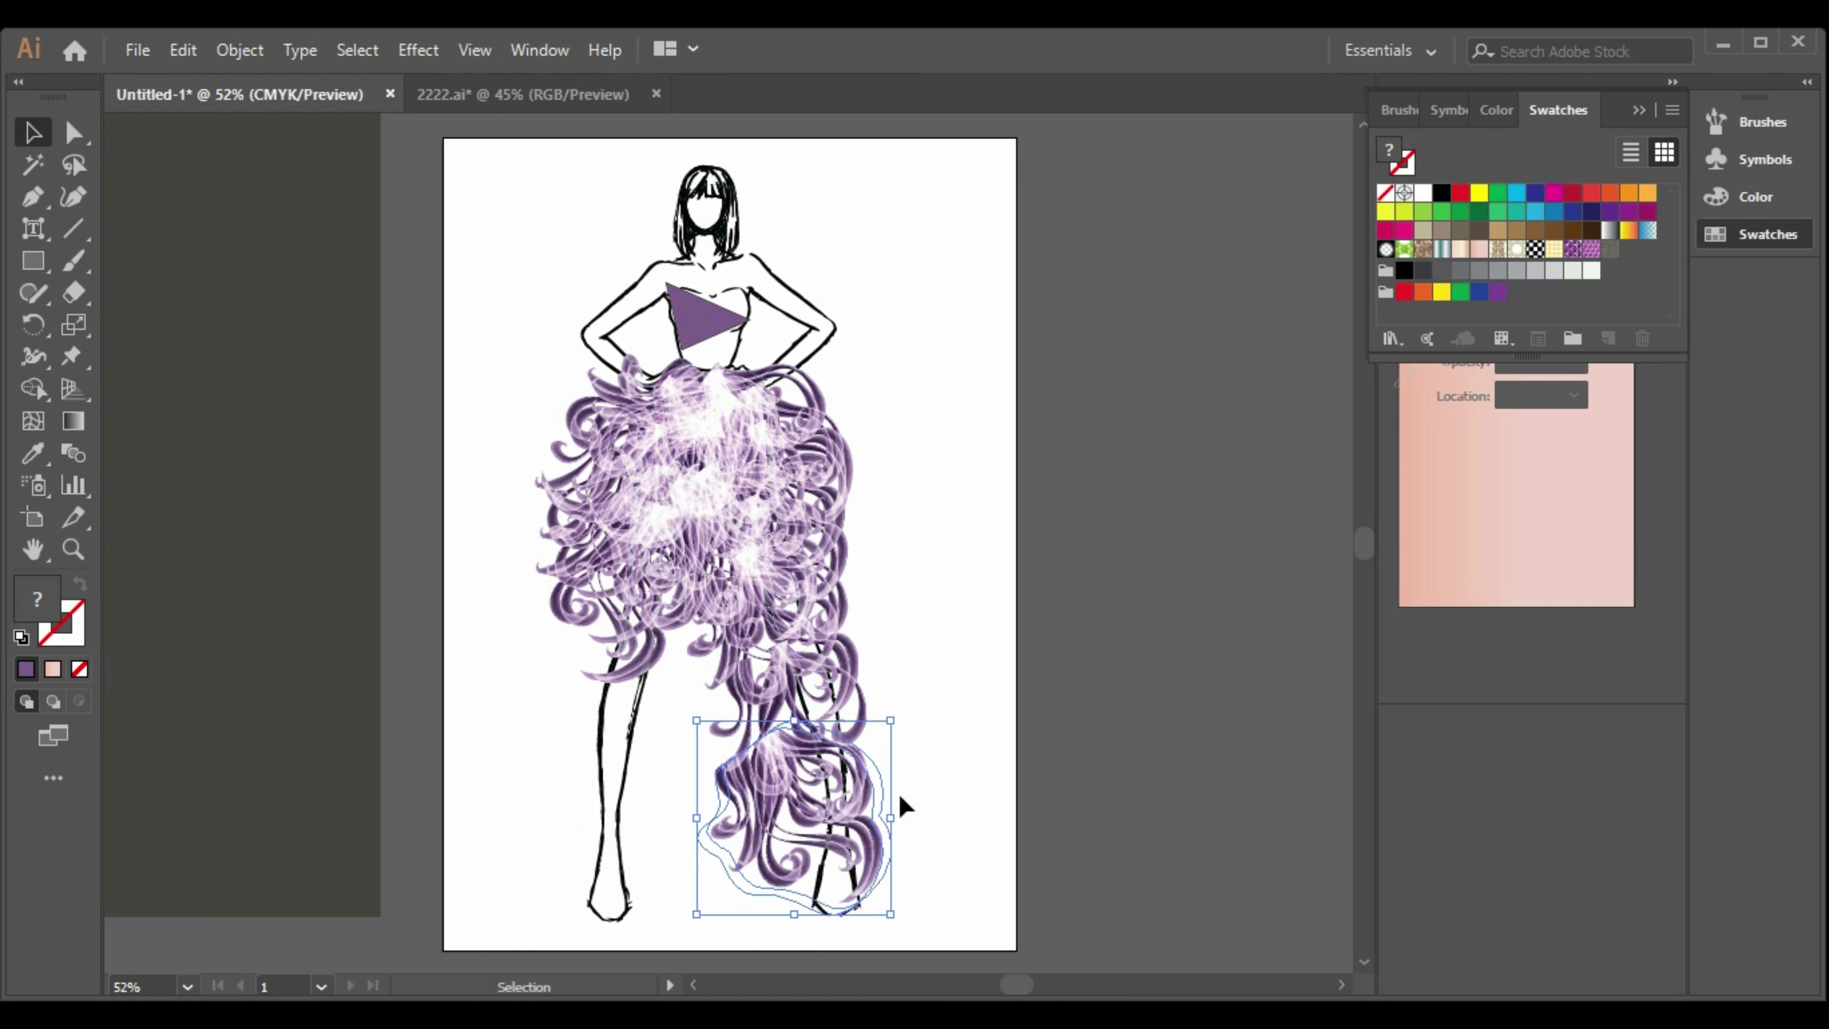
# Undo the right-leg extensions and remove the tentacle clusters along the skirt's lower hem.
pyautogui.hotkey('ctrl', 'z')
pyautogui.hotkey('ctrl', 'z')
pyautogui.hotkey('ctrl', 'z')
pyautogui.hotkey('ctrl', 'shift', 'z')
pyautogui.moveTo(812, 776); pyautogui.dragTo(666, 674)
pyautogui.click(665, 682)
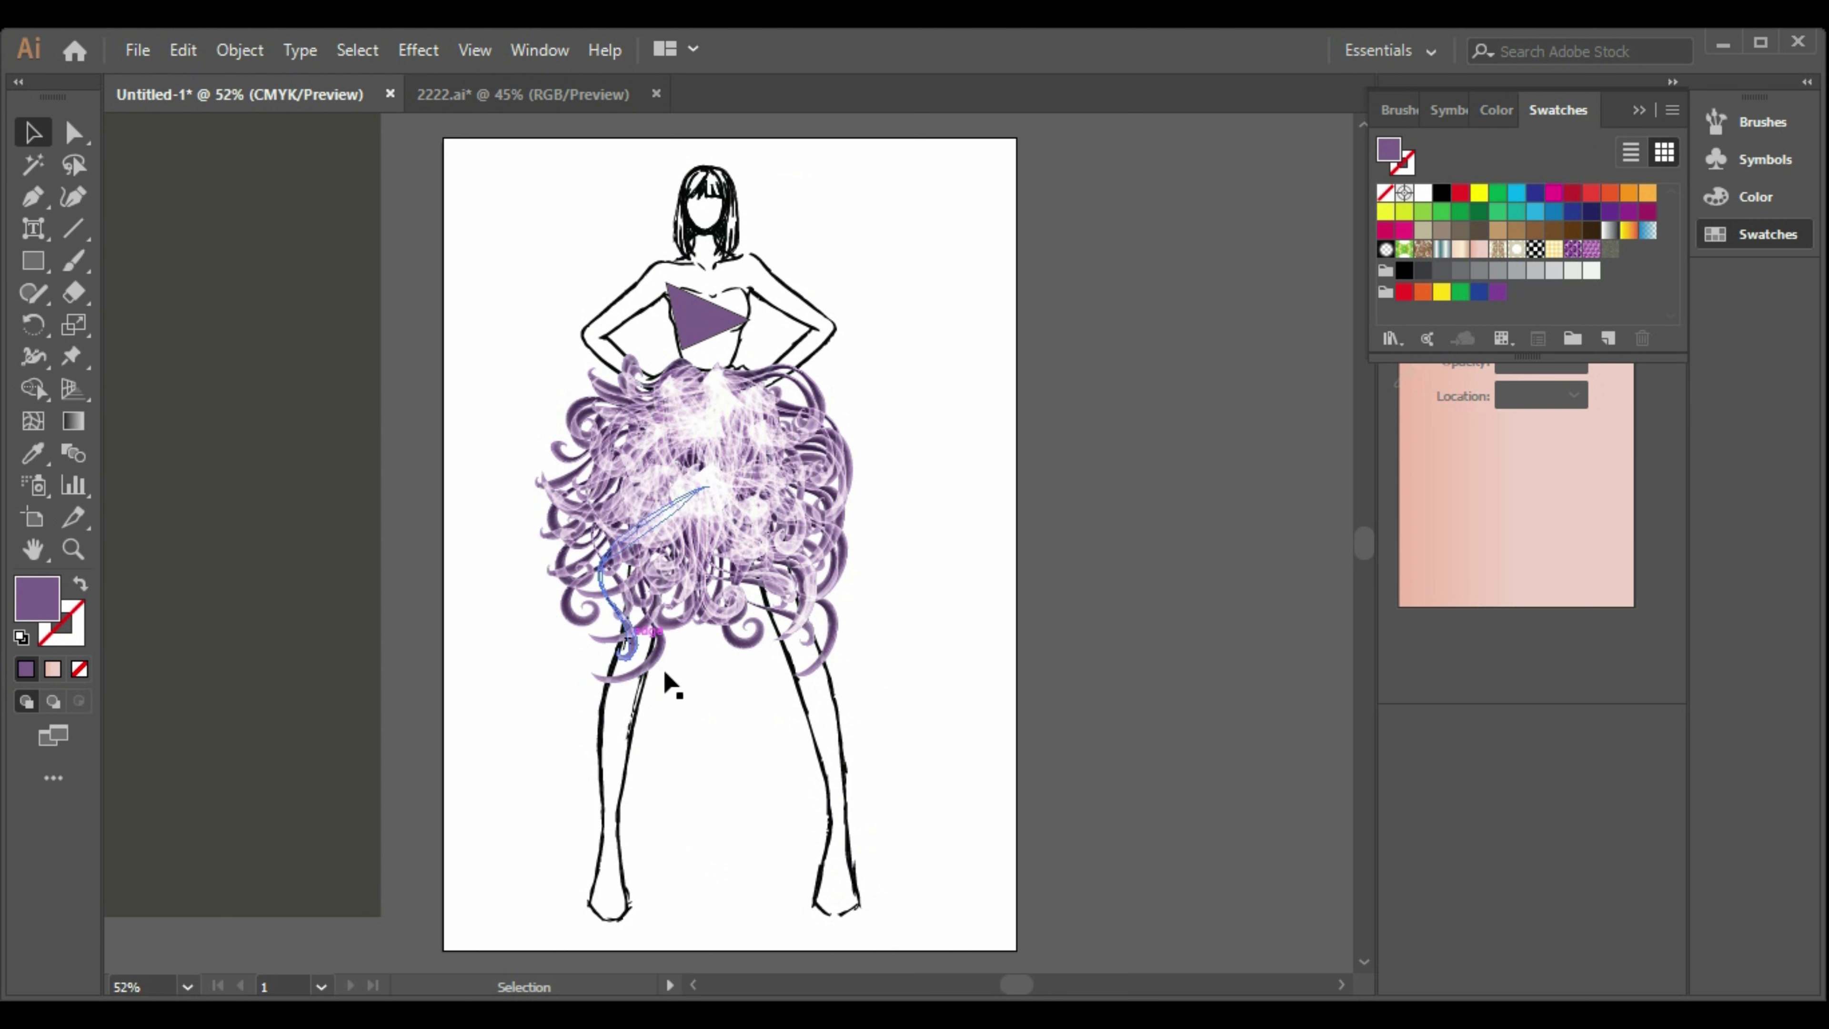
pyautogui.moveTo(847, 644); pyautogui.dragTo(719, 482)
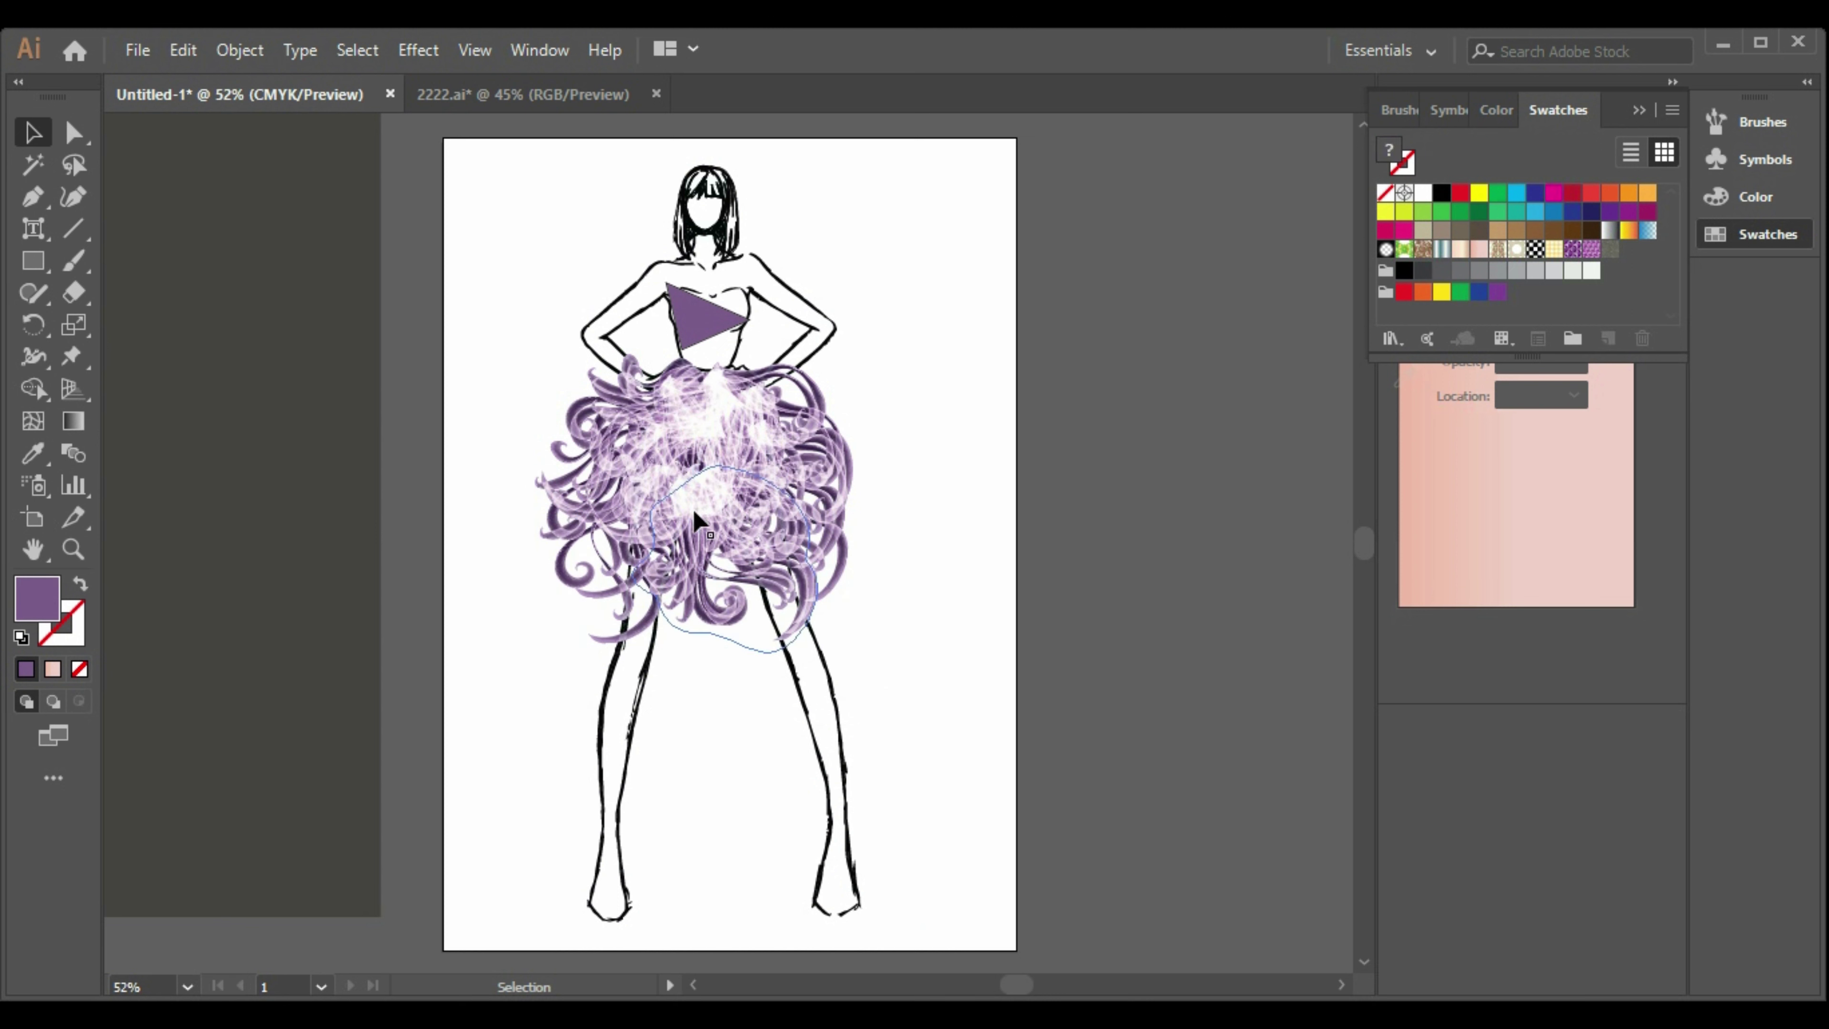
pyautogui.click(709, 500)
pyautogui.moveTo(736, 431); pyautogui.dragTo(666, 614)
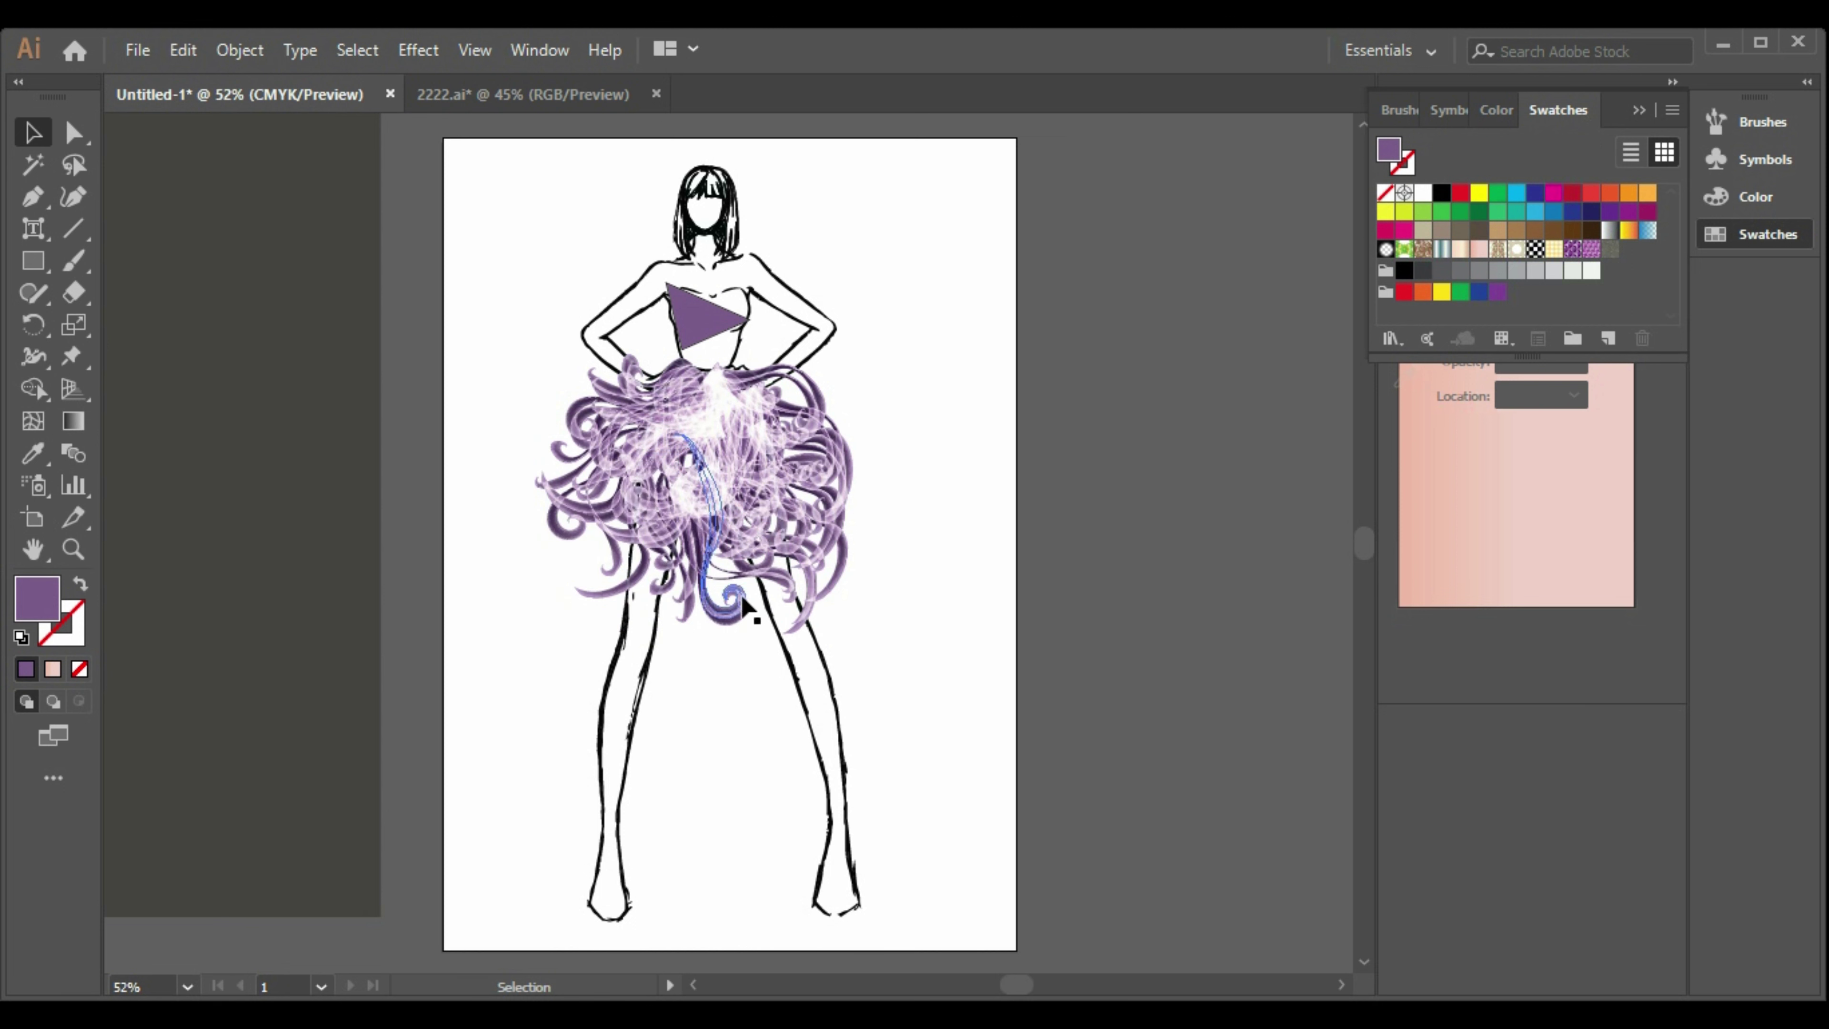
pyautogui.hotkey('ctrl', 'z')
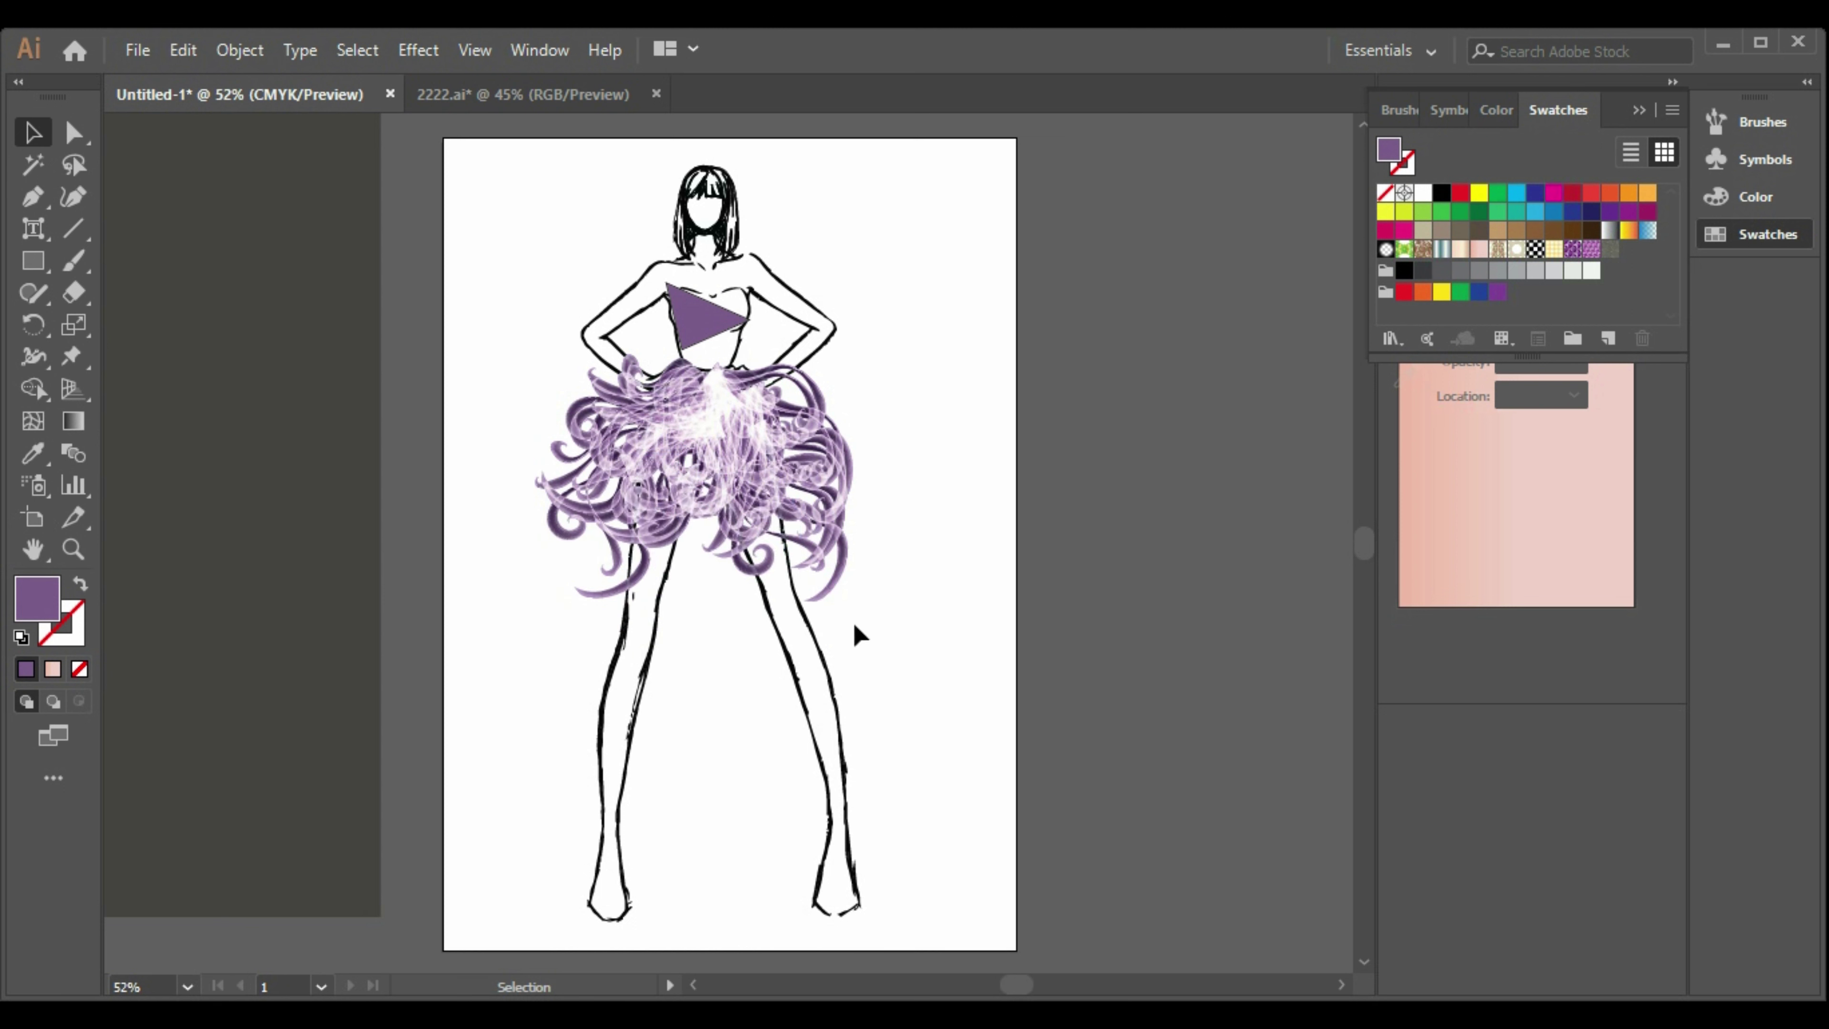
# Move a tentacle piece from the skirt's left half off the figure, and reflect a right-side piece and set it beside the first.
pyautogui.moveTo(631, 533); pyautogui.dragTo(1042, 576)
pyautogui.click(842, 566)
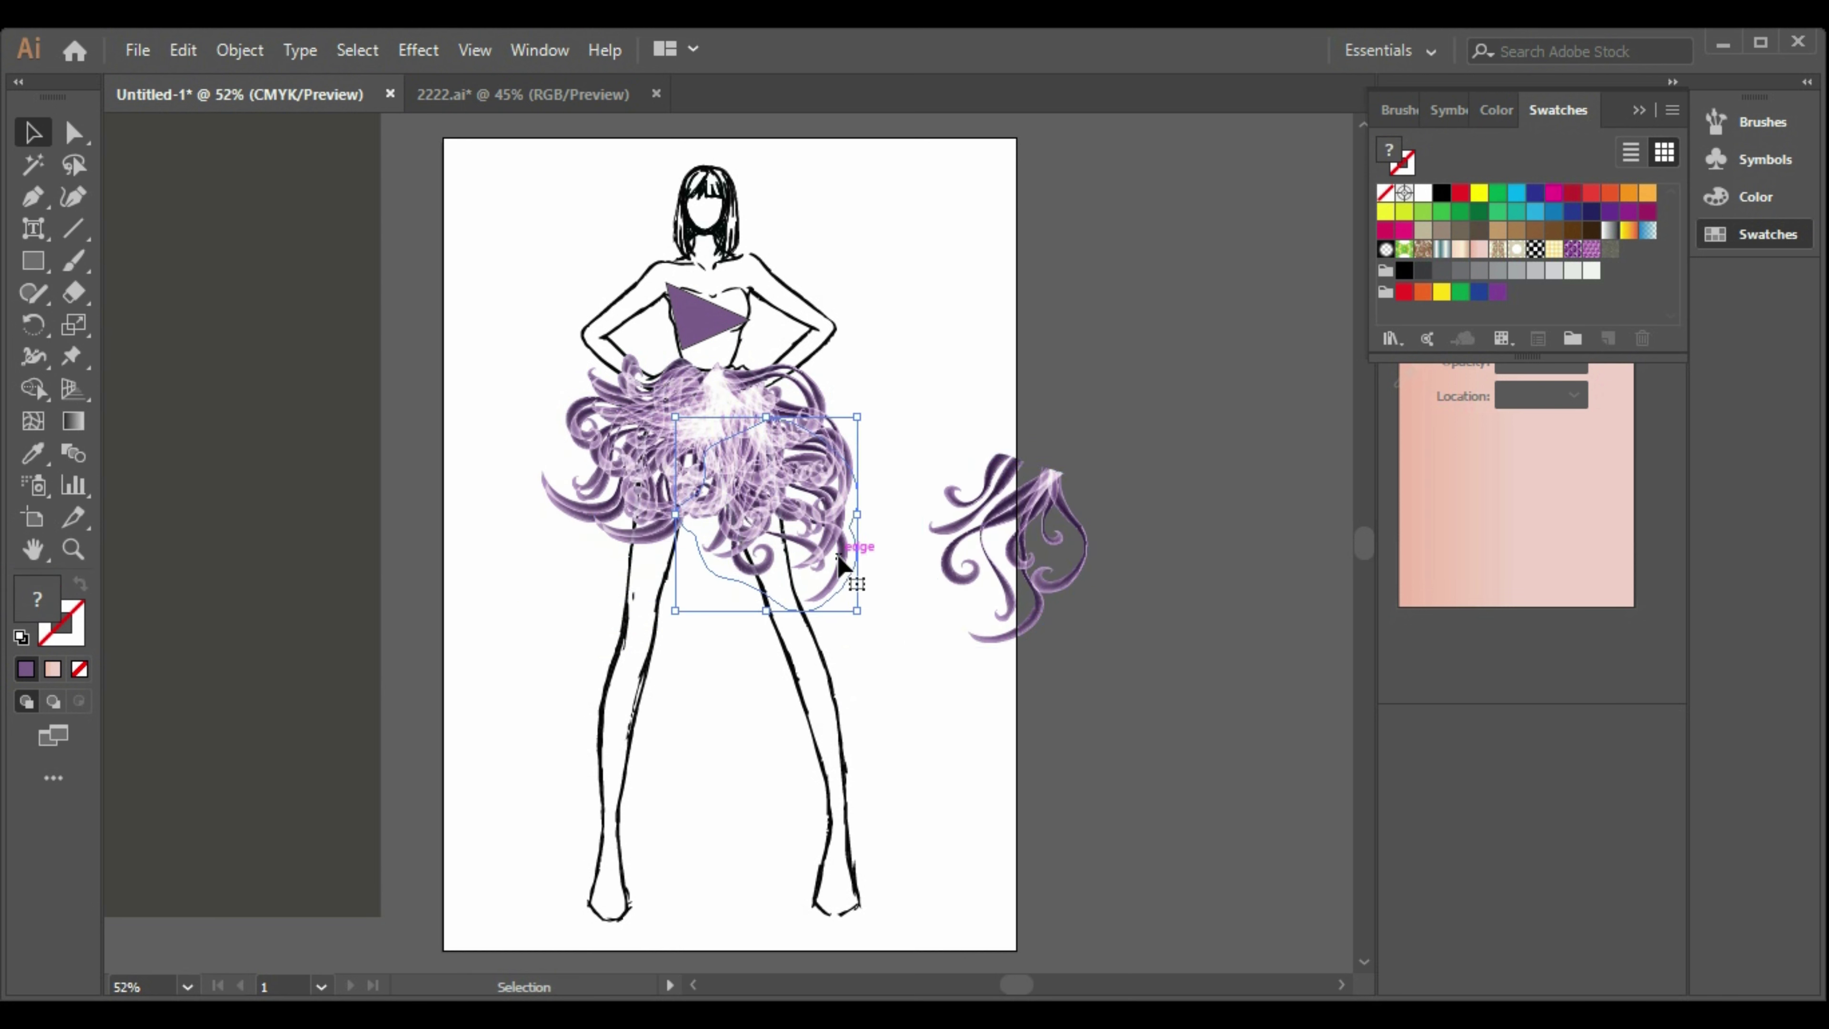
pyautogui.rightClick(843, 565)
pyautogui.moveTo(1008, 813)
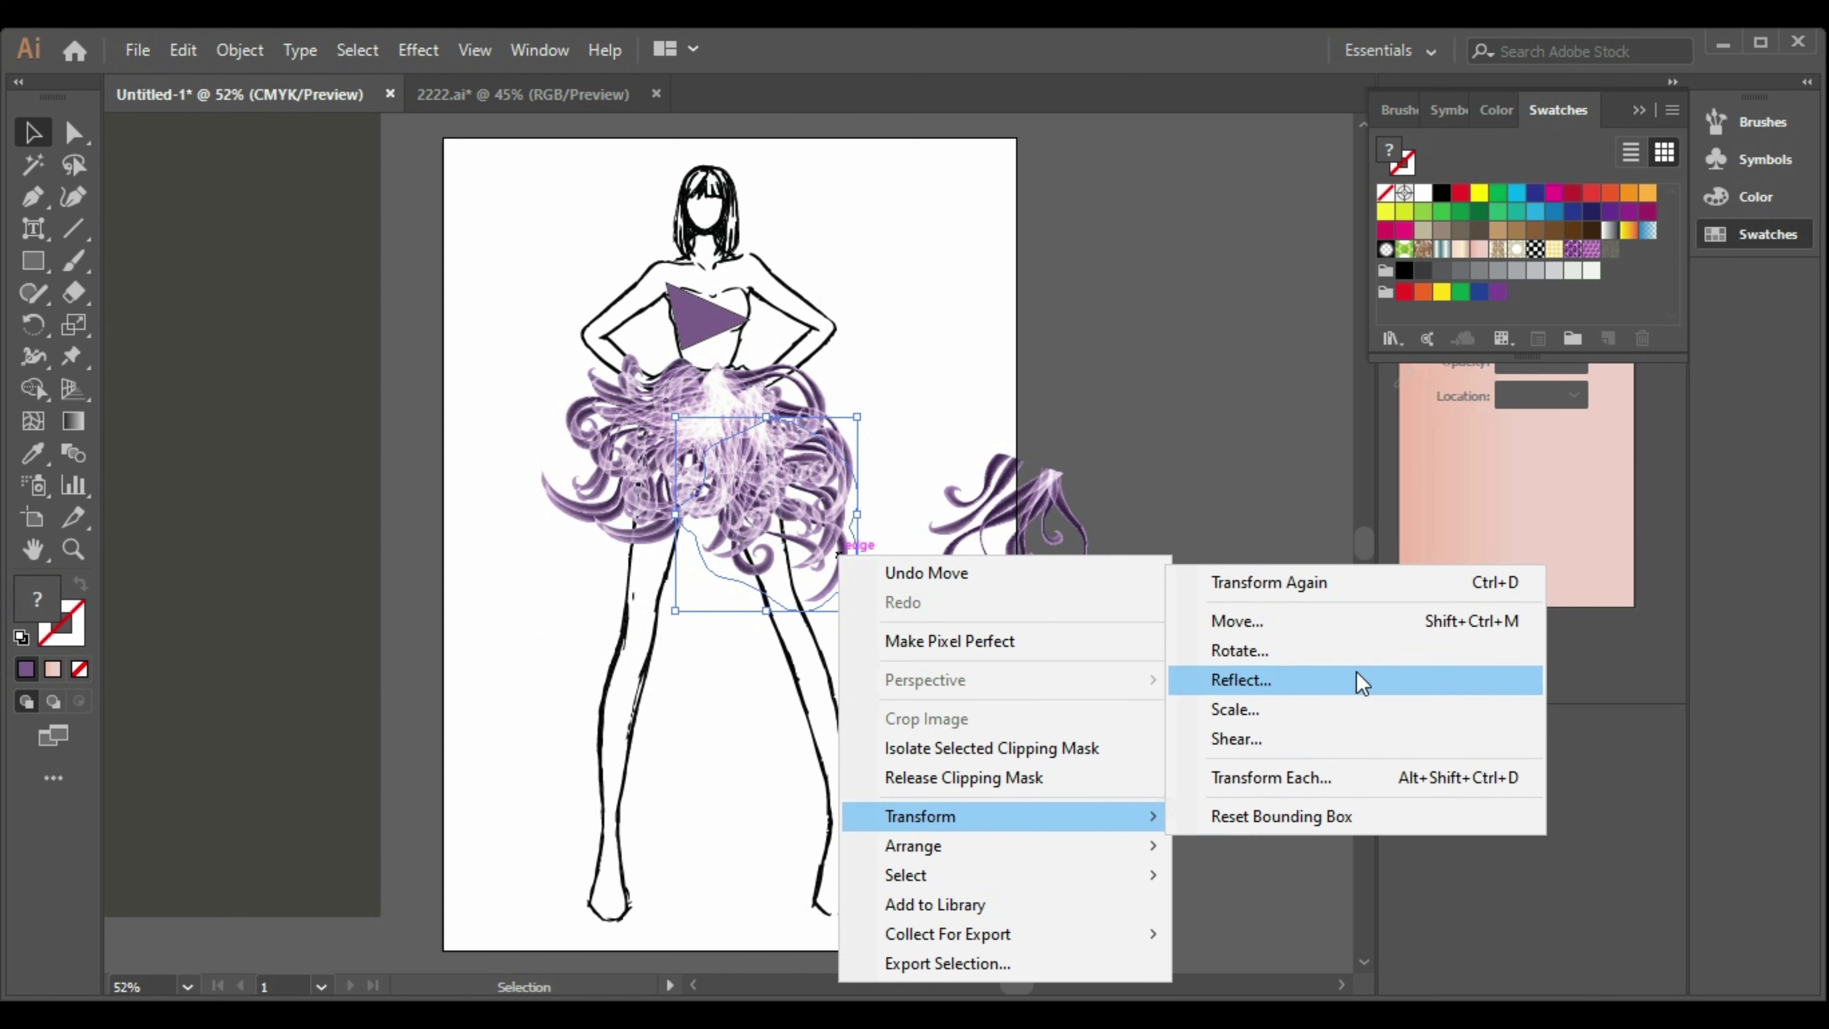
pyautogui.click(1356, 676)
pyautogui.click(1563, 833)
pyautogui.moveTo(772, 555); pyautogui.dragTo(1024, 726)
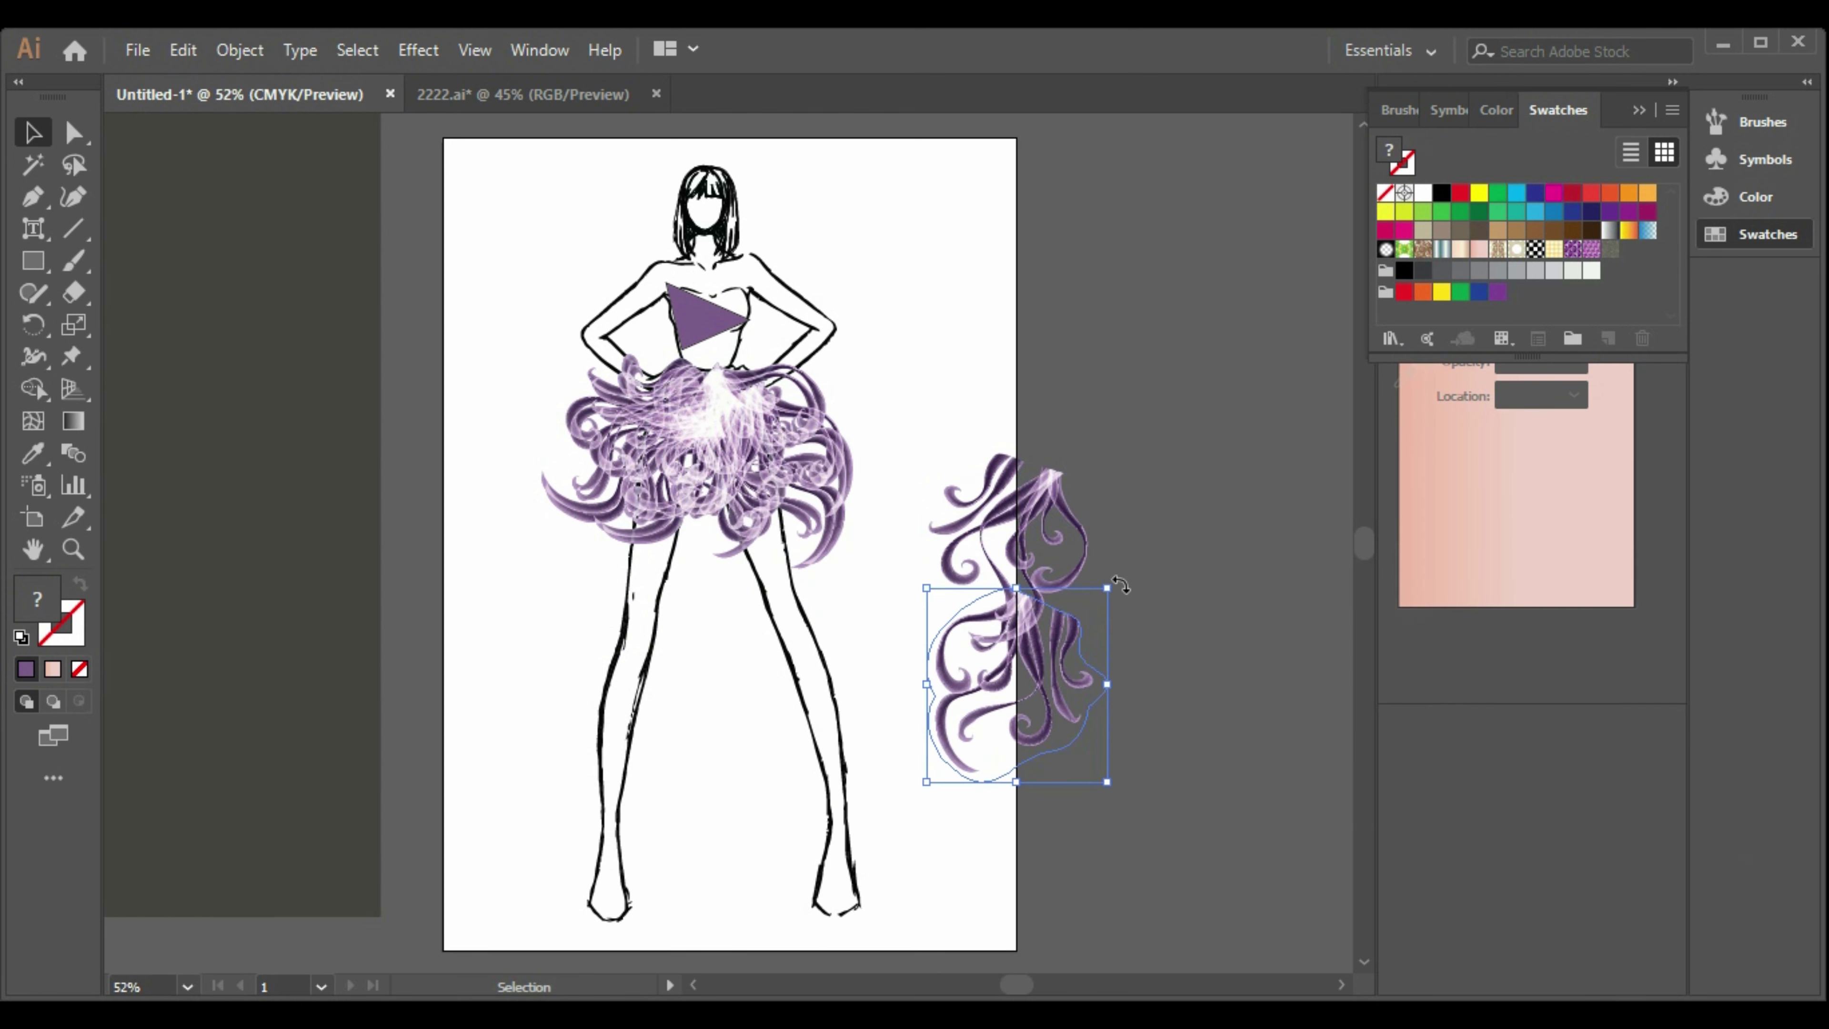
# Rotate the reflected tentacle piece and fit it over the right side of the skirt.
pyautogui.moveTo(1120, 585); pyautogui.dragTo(961, 533)
pyautogui.moveTo(827, 491)
pyautogui.mouseDown()
pyautogui.moveTo(1020, 482)
pyautogui.moveTo(1172, 380)
pyautogui.moveTo(862, 518)
pyautogui.moveTo(835, 500)
pyautogui.mouseUp()
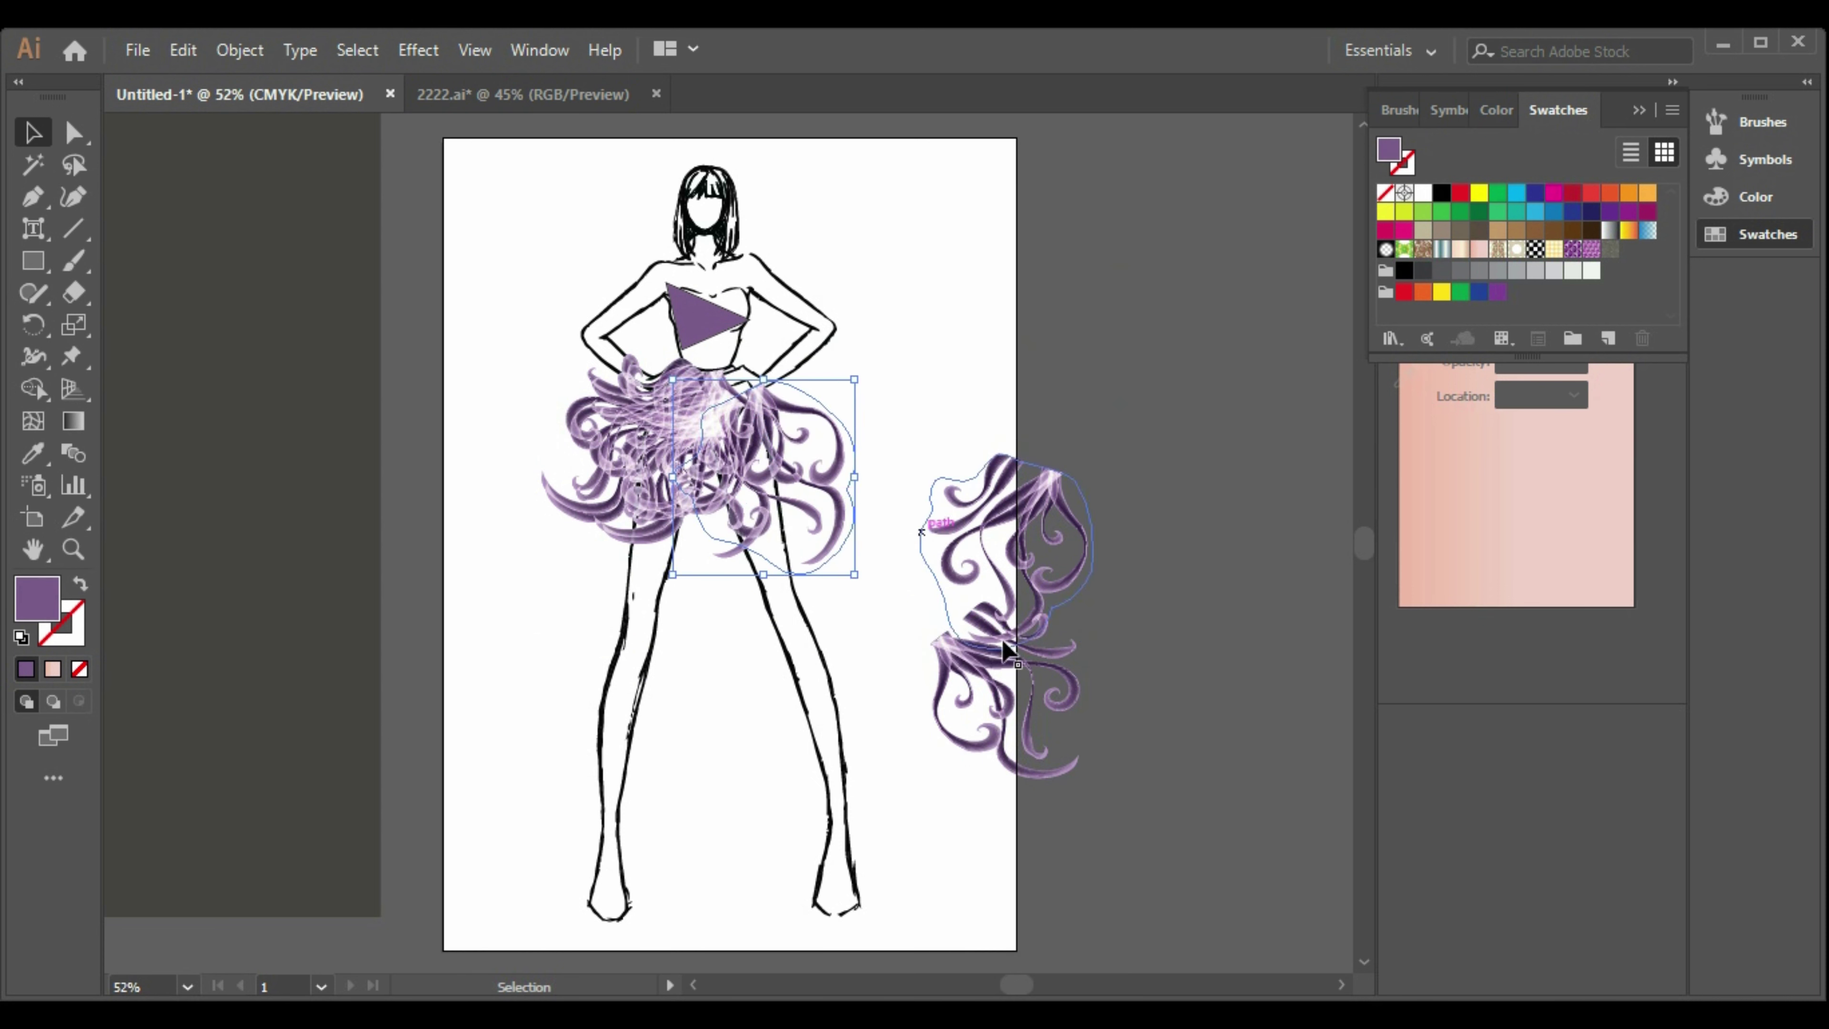
pyautogui.moveTo(987, 694); pyautogui.dragTo(781, 484)
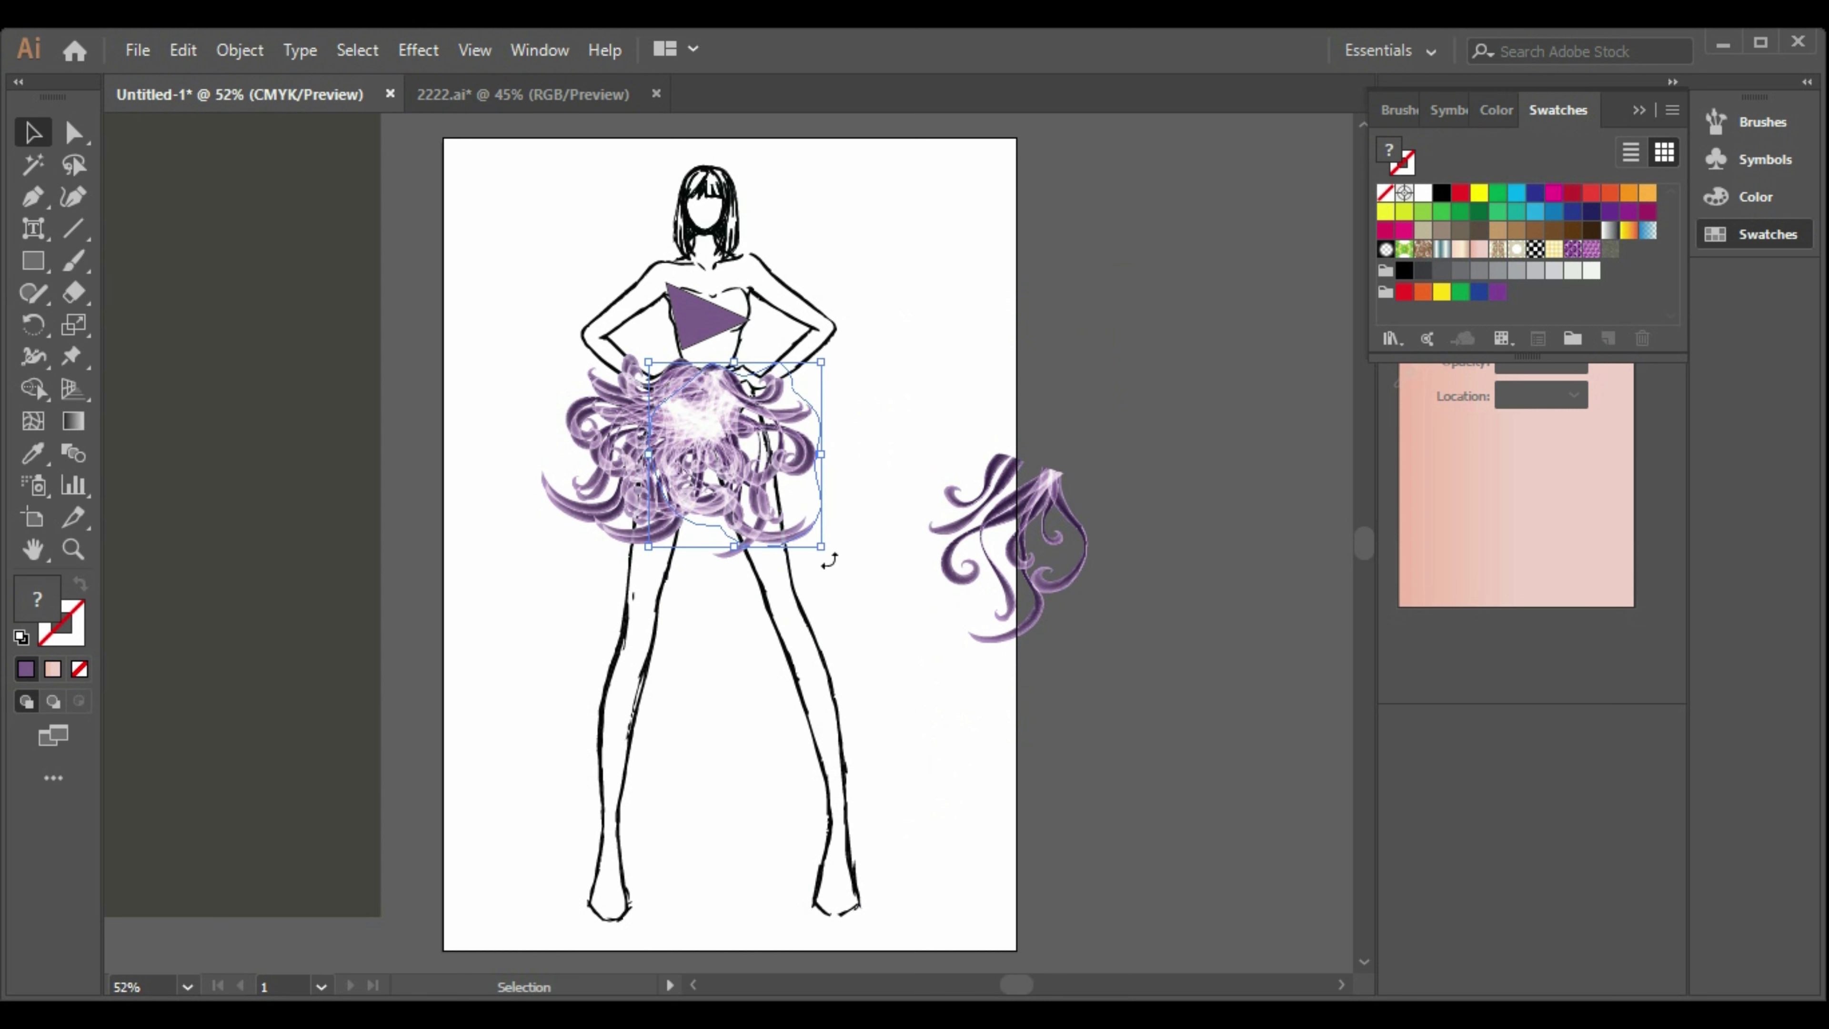
pyautogui.moveTo(829, 560); pyautogui.dragTo(837, 536)
pyautogui.moveTo(782, 462); pyautogui.dragTo(791, 456)
pyautogui.click(923, 631)
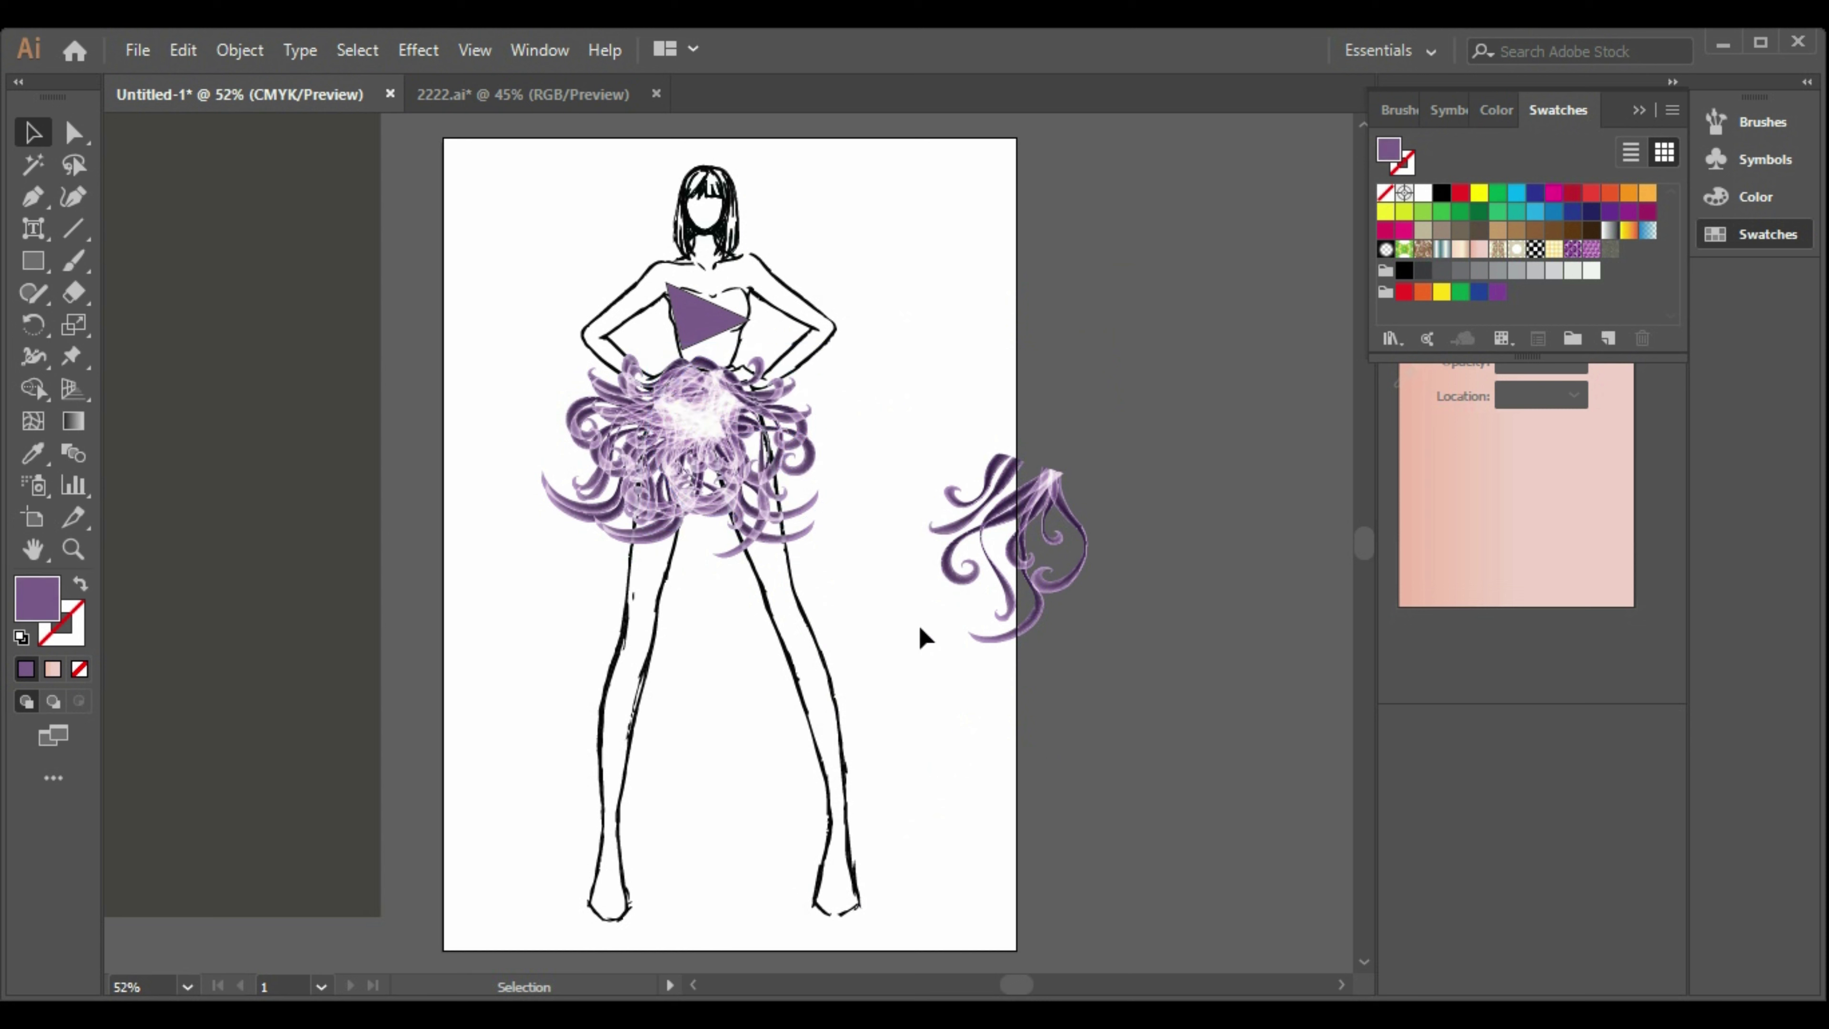
# Rotate the remaining loose tentacle piece and place it over the skirt's right half.
pyautogui.click(1060, 481)
pyautogui.moveTo(1127, 654); pyautogui.dragTo(1141, 536)
pyautogui.moveTo(1007, 541); pyautogui.dragTo(734, 443)
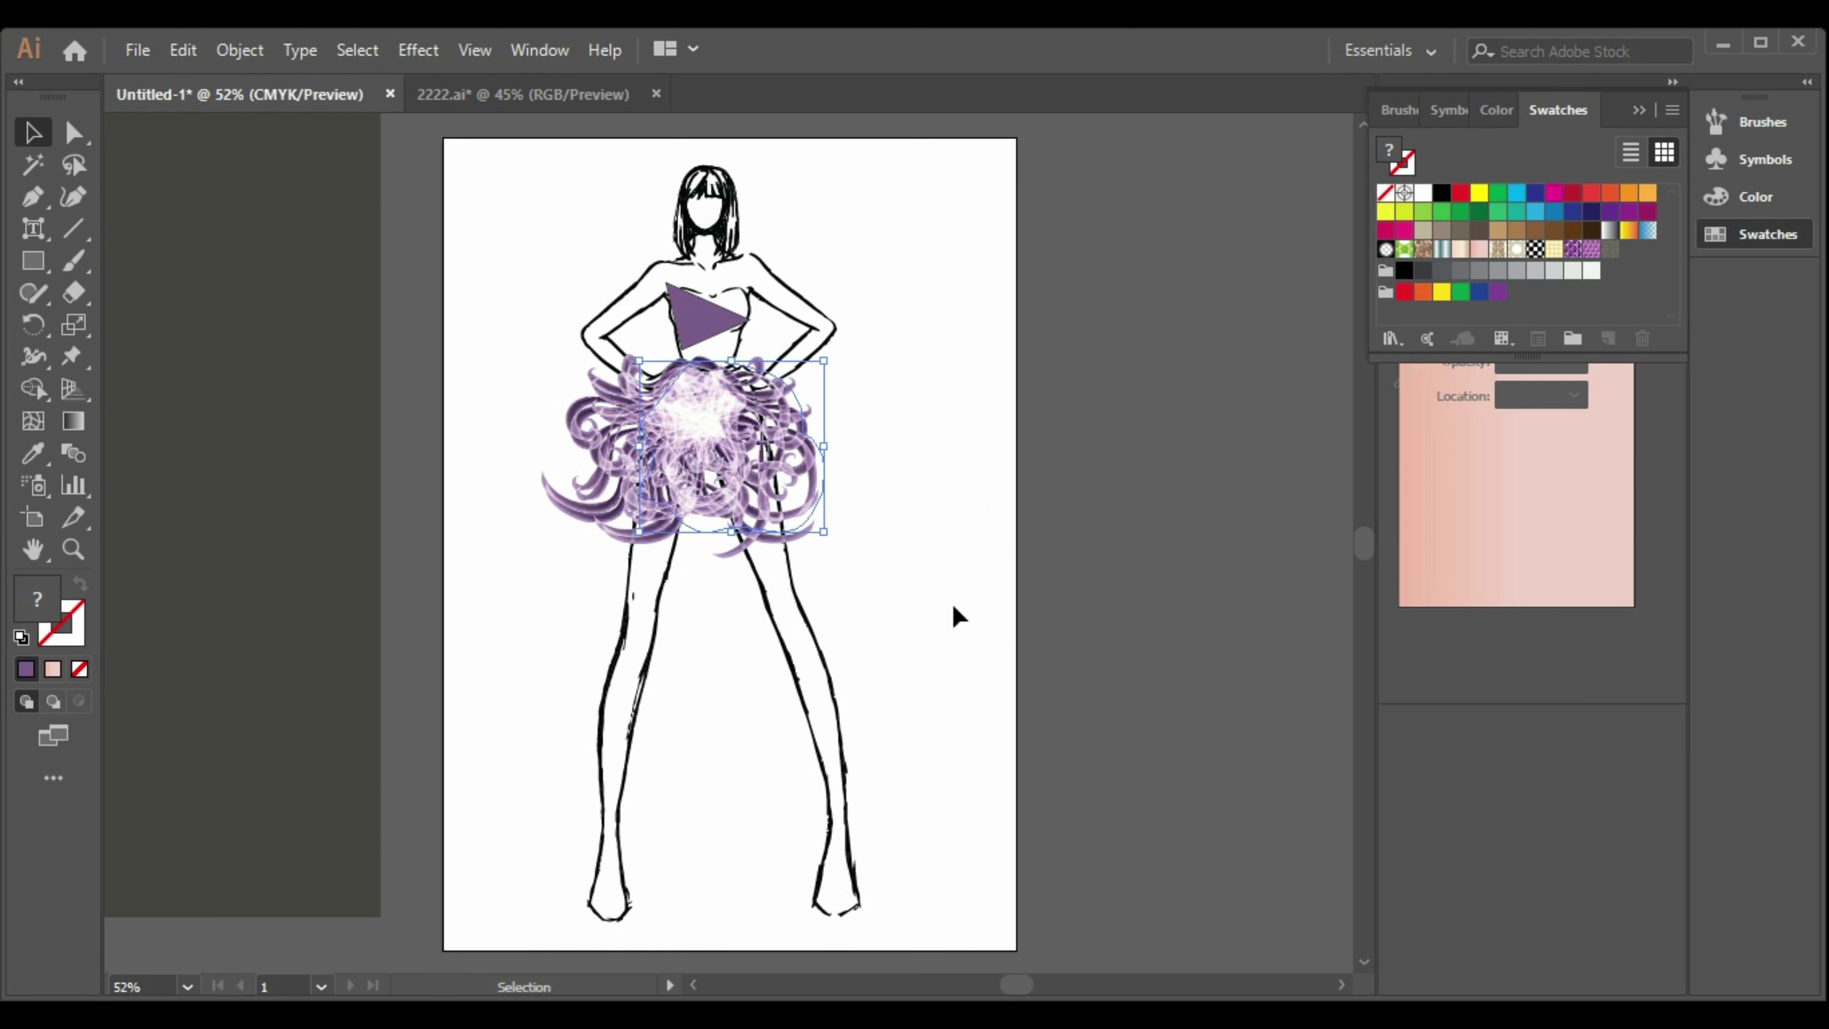
pyautogui.click(964, 574)
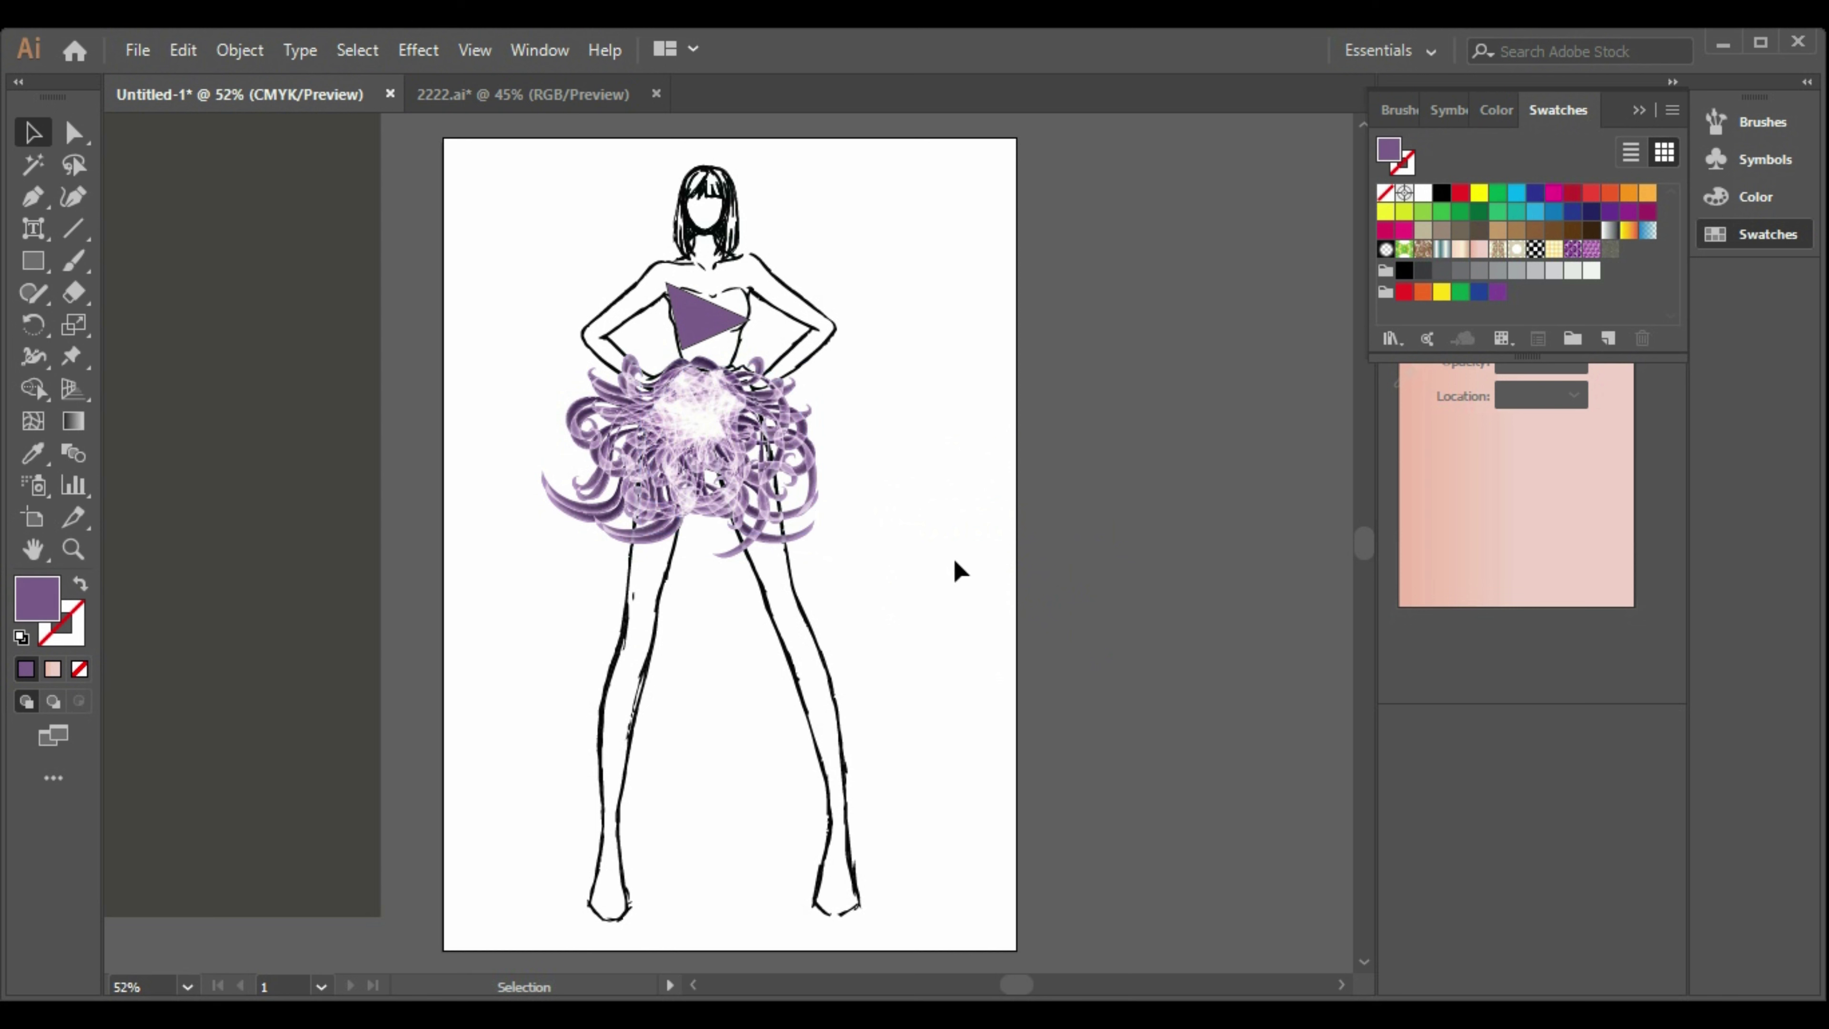
# Duplicate the tentacle cluster from the skirt's left half and place the copy beside the artboard.
pyautogui.click(626, 497)
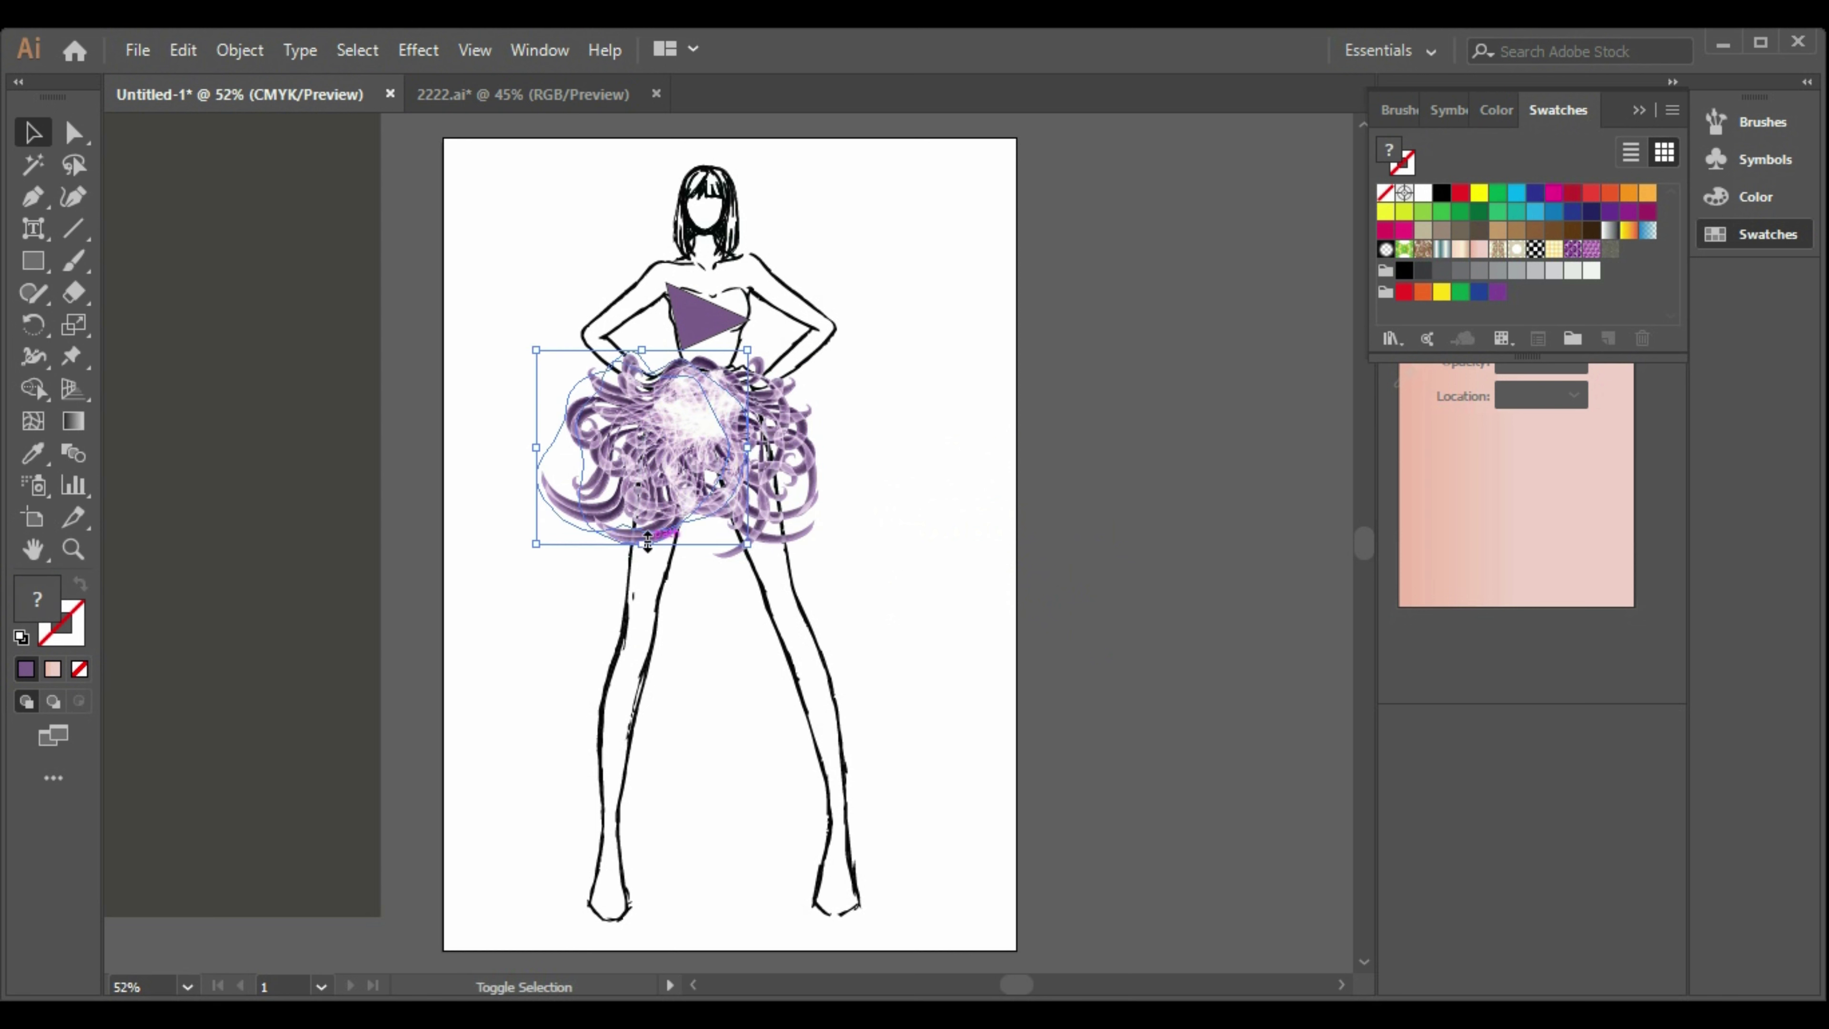
pyautogui.press('a')
pyautogui.moveTo(747, 628); pyautogui.dragTo(1184, 742)
# Delete the separate tentacle pieces from the skirt's right side.
pyautogui.click(813, 467)
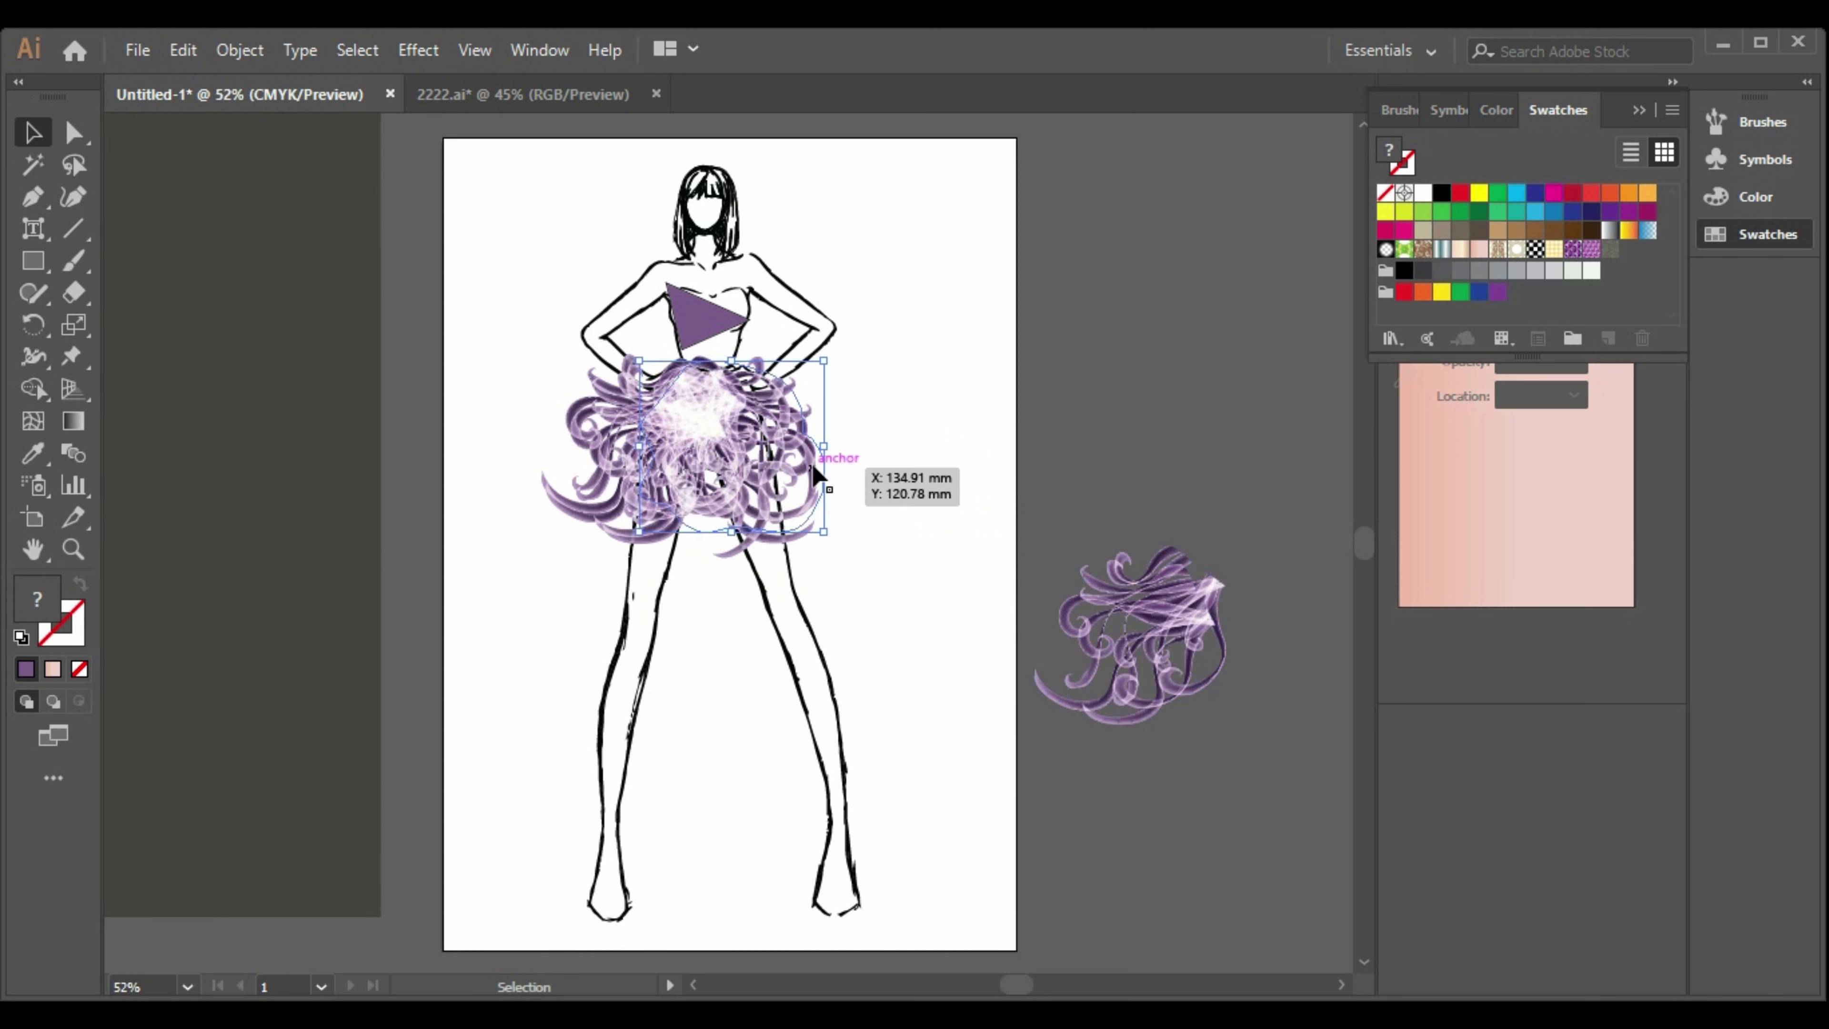
pyautogui.press('Delete')
pyautogui.click(787, 536)
pyautogui.press('Delete')
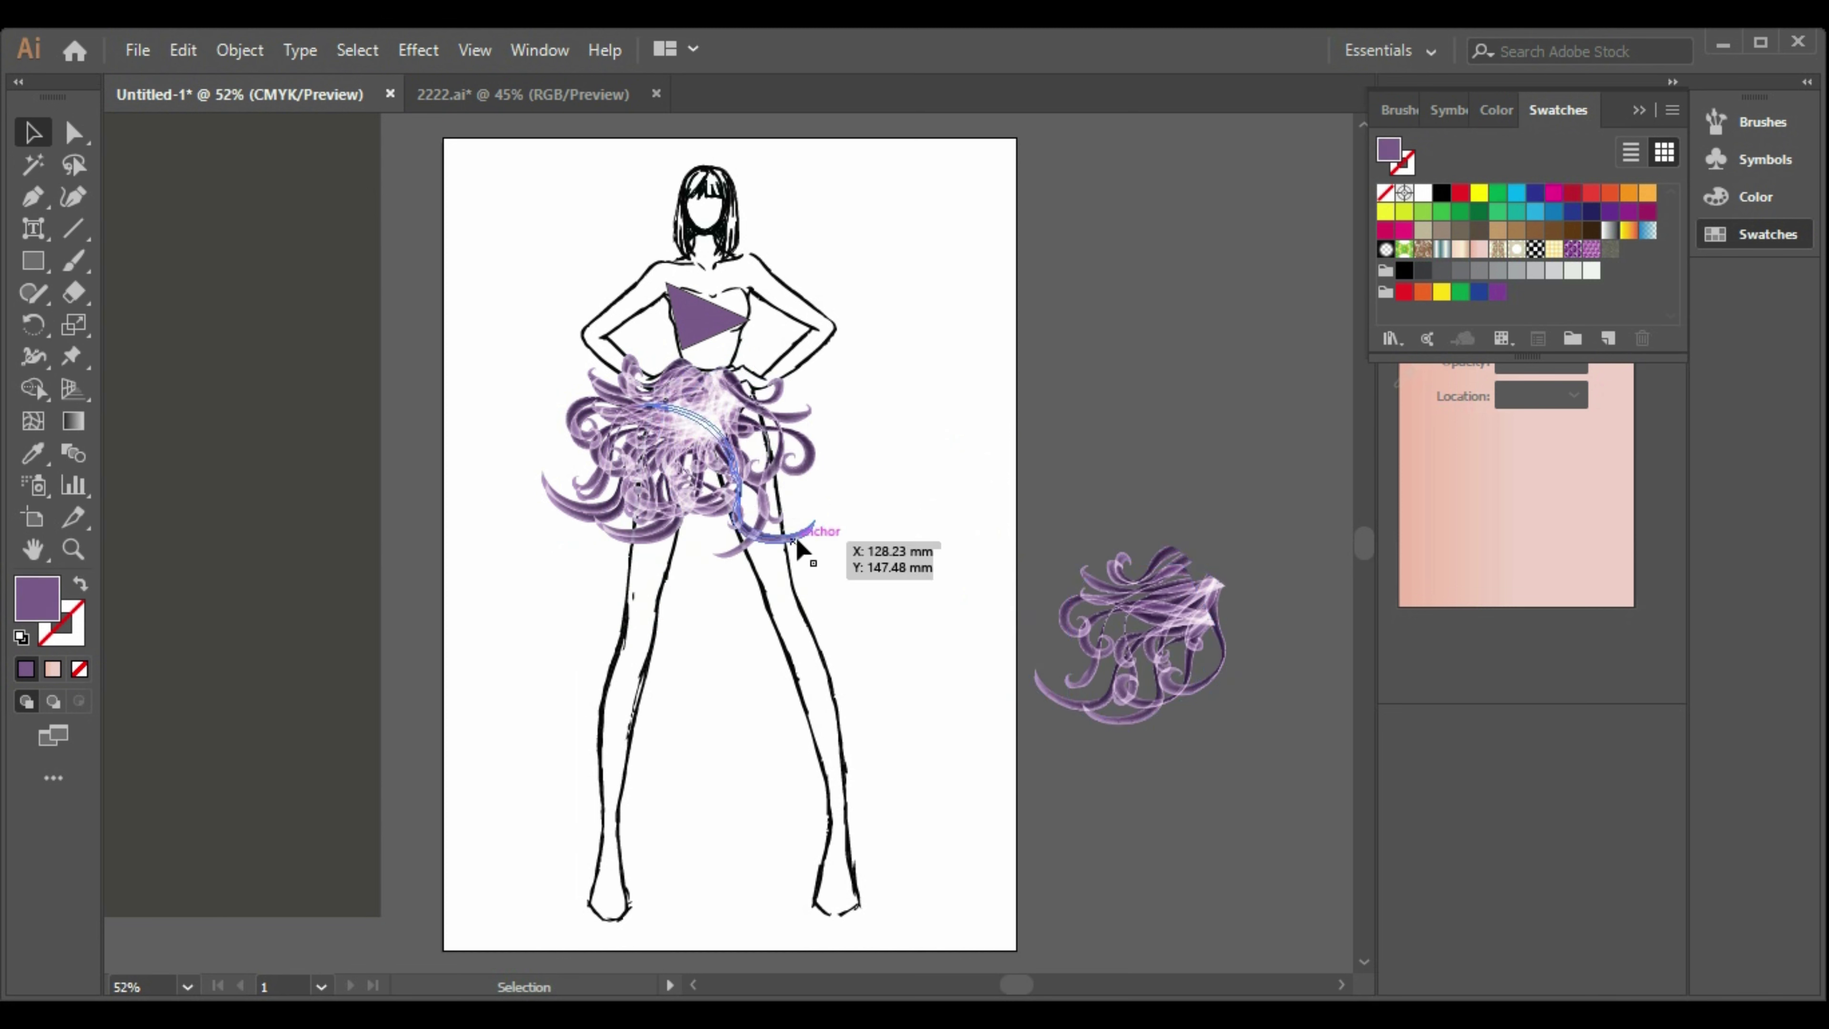
pyautogui.click(796, 540)
pyautogui.press('Delete')
pyautogui.click(781, 467)
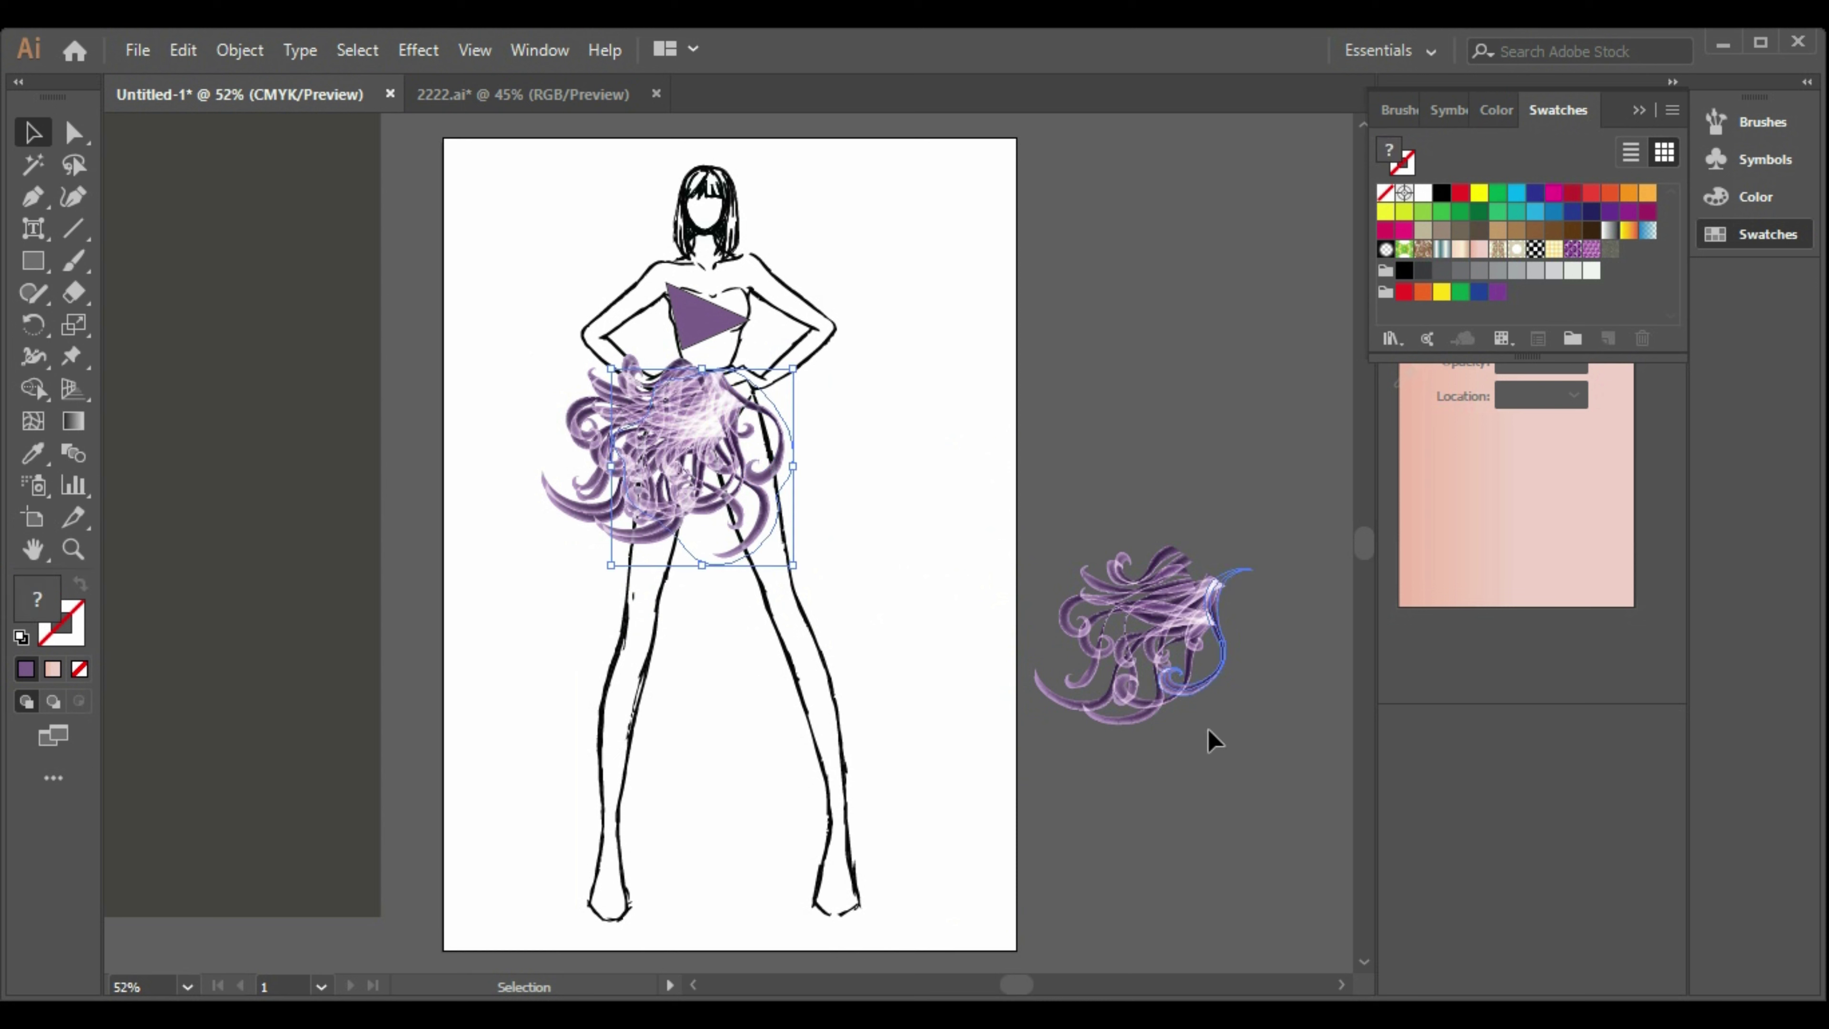
# Reflect the loose cluster copy left to right and position it on the skirt's right side.
pyautogui.rightClick(1112, 614)
pyautogui.moveTo(1230, 826)
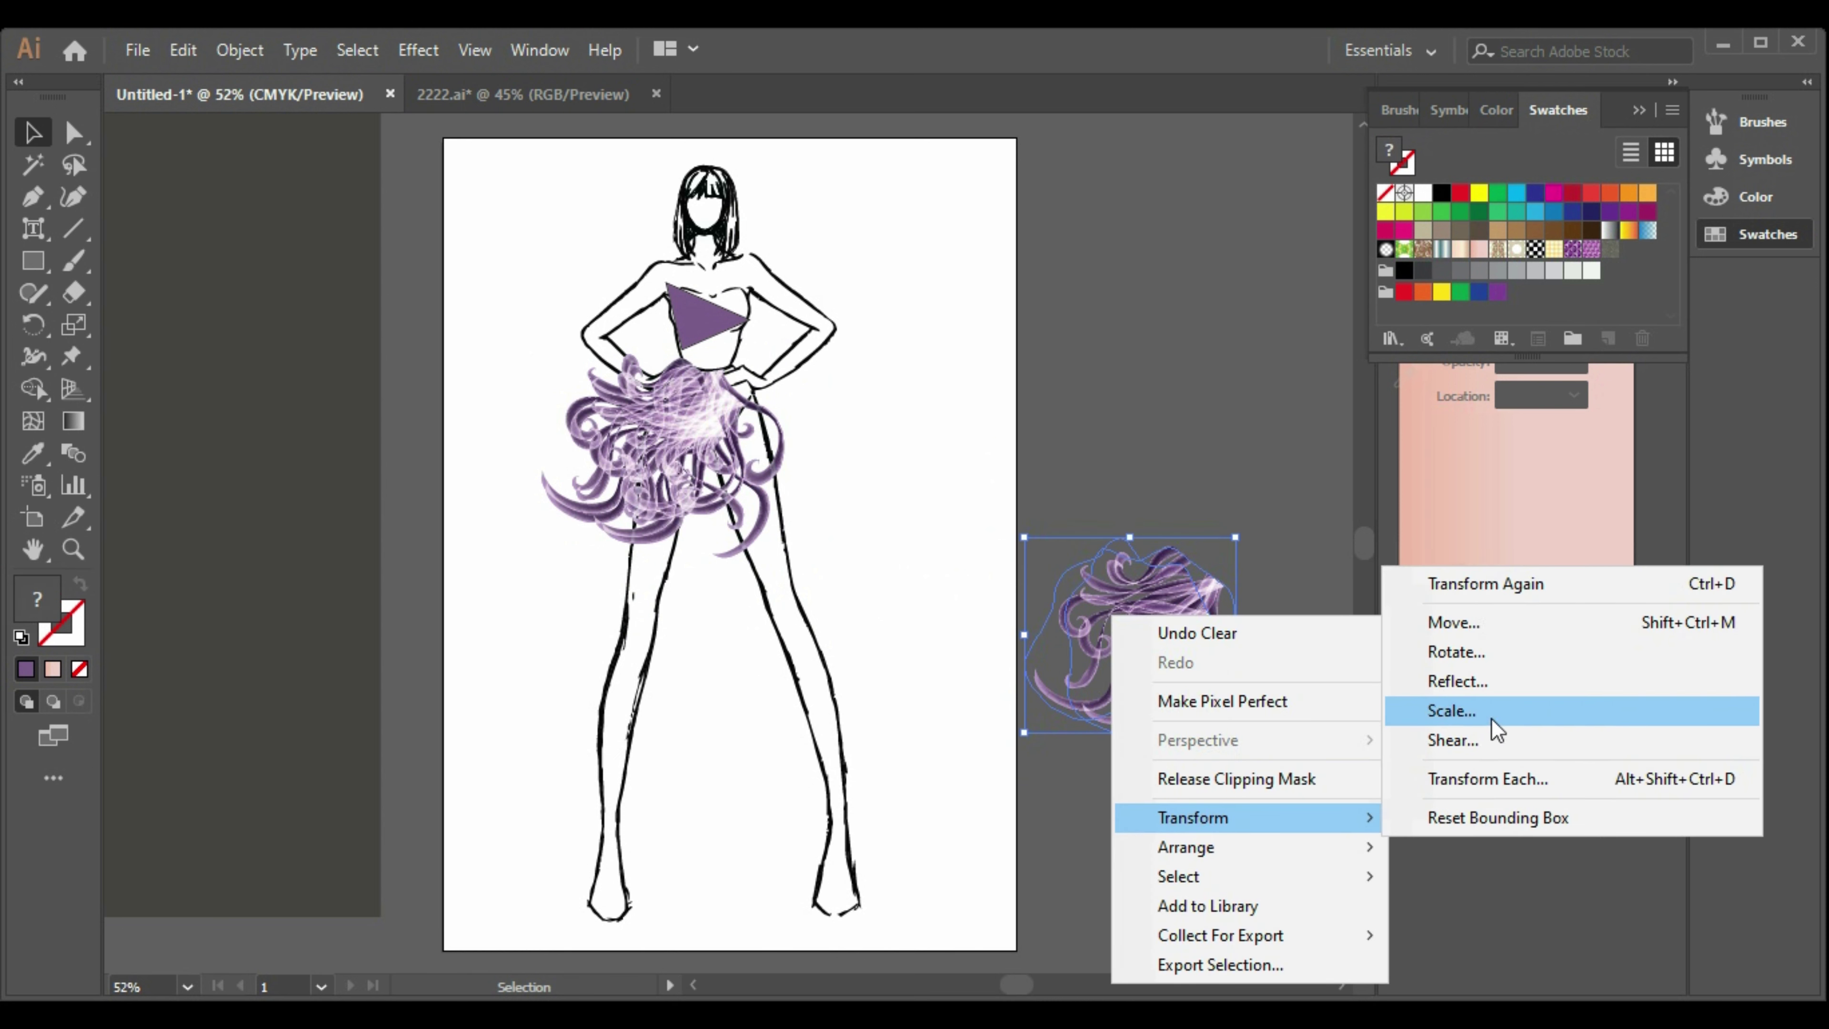
pyautogui.click(1461, 686)
pyautogui.click(1551, 834)
pyautogui.moveTo(1120, 645); pyautogui.dragTo(698, 420)
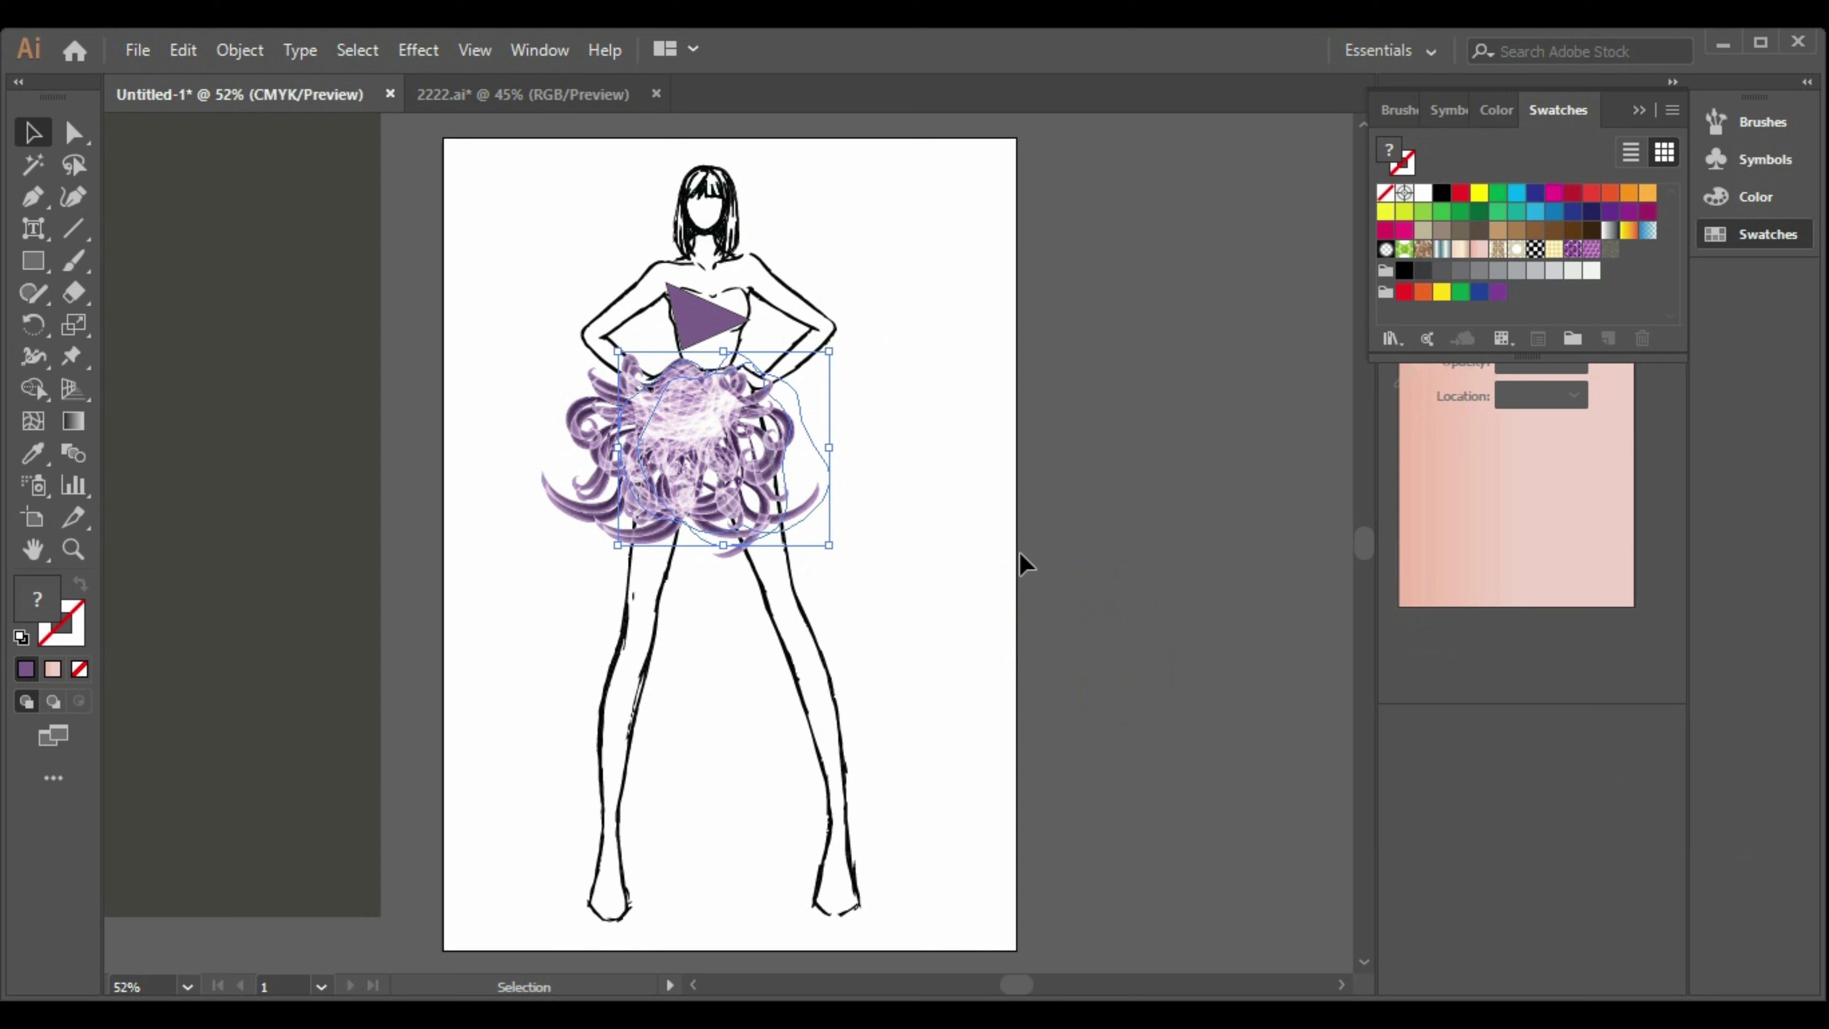
pyautogui.hotkey('ctrl', 'z')
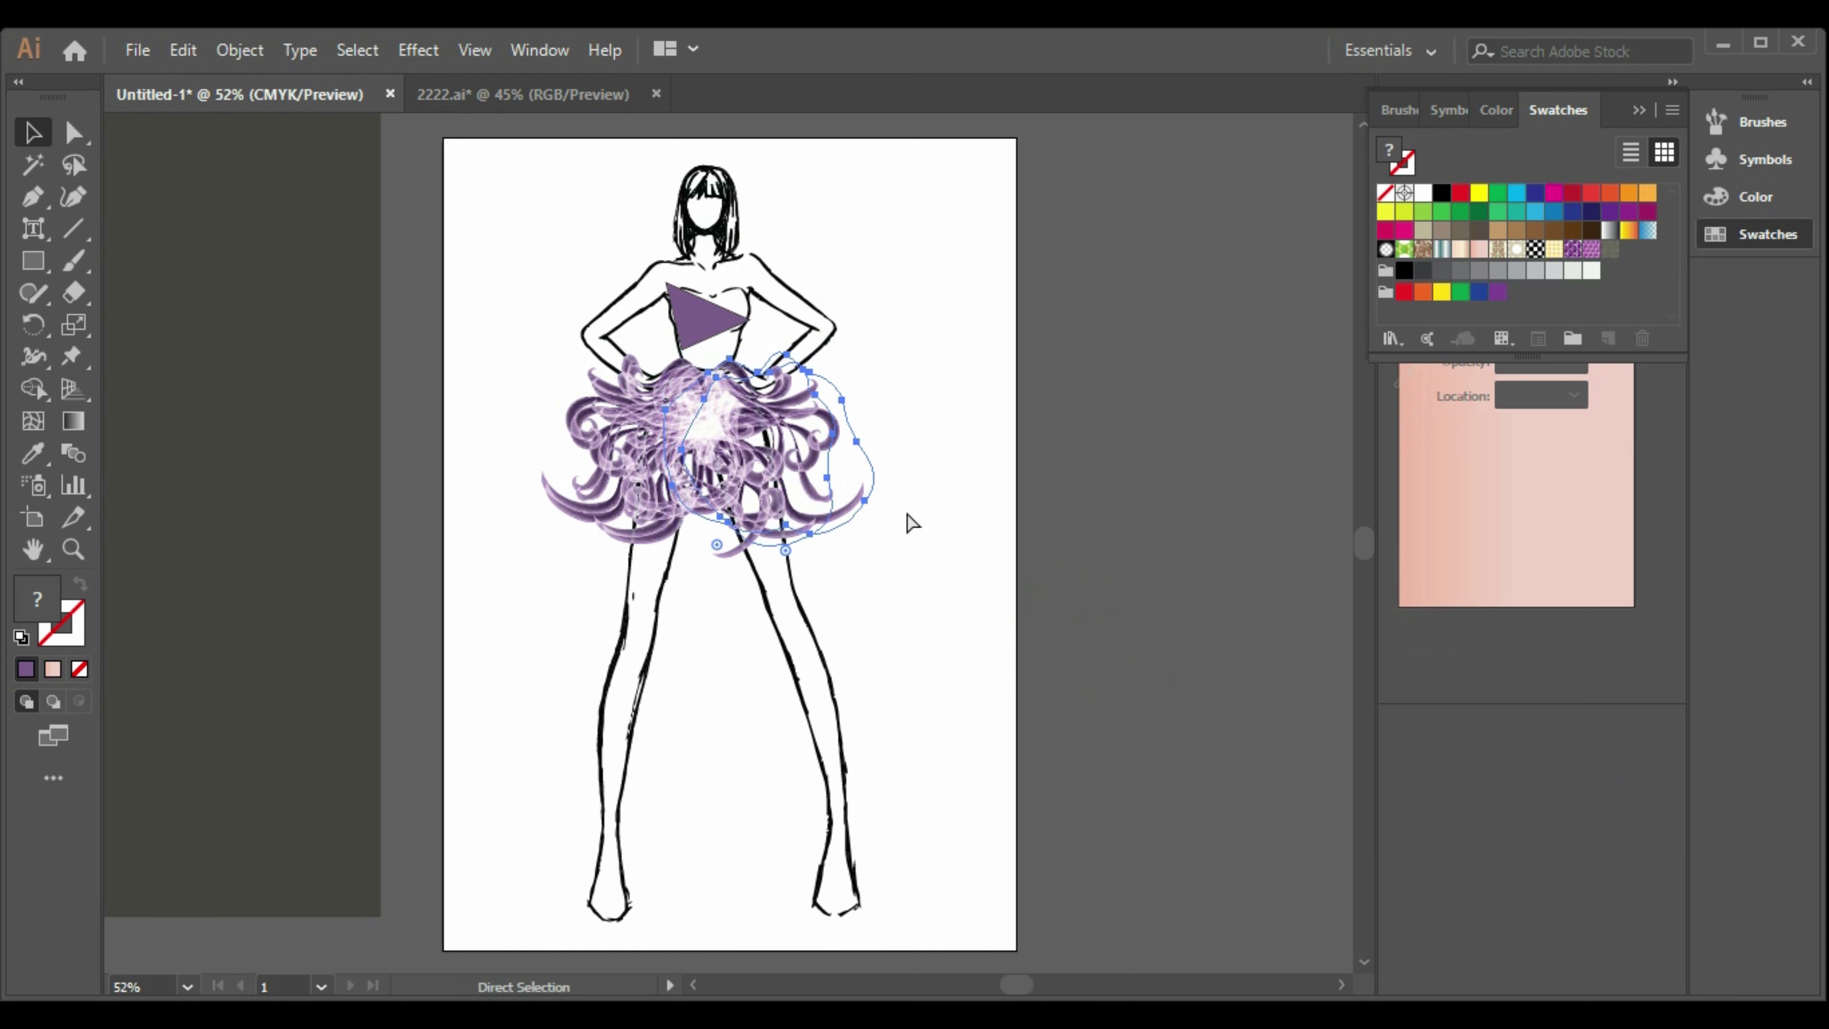
# Paste another copy of the mirrored cluster and layer it over the skirt's right half, slightly nearer the centre.
pyautogui.hotkey('ctrl', 'v')
pyautogui.moveTo(757, 567); pyautogui.dragTo(758, 466)
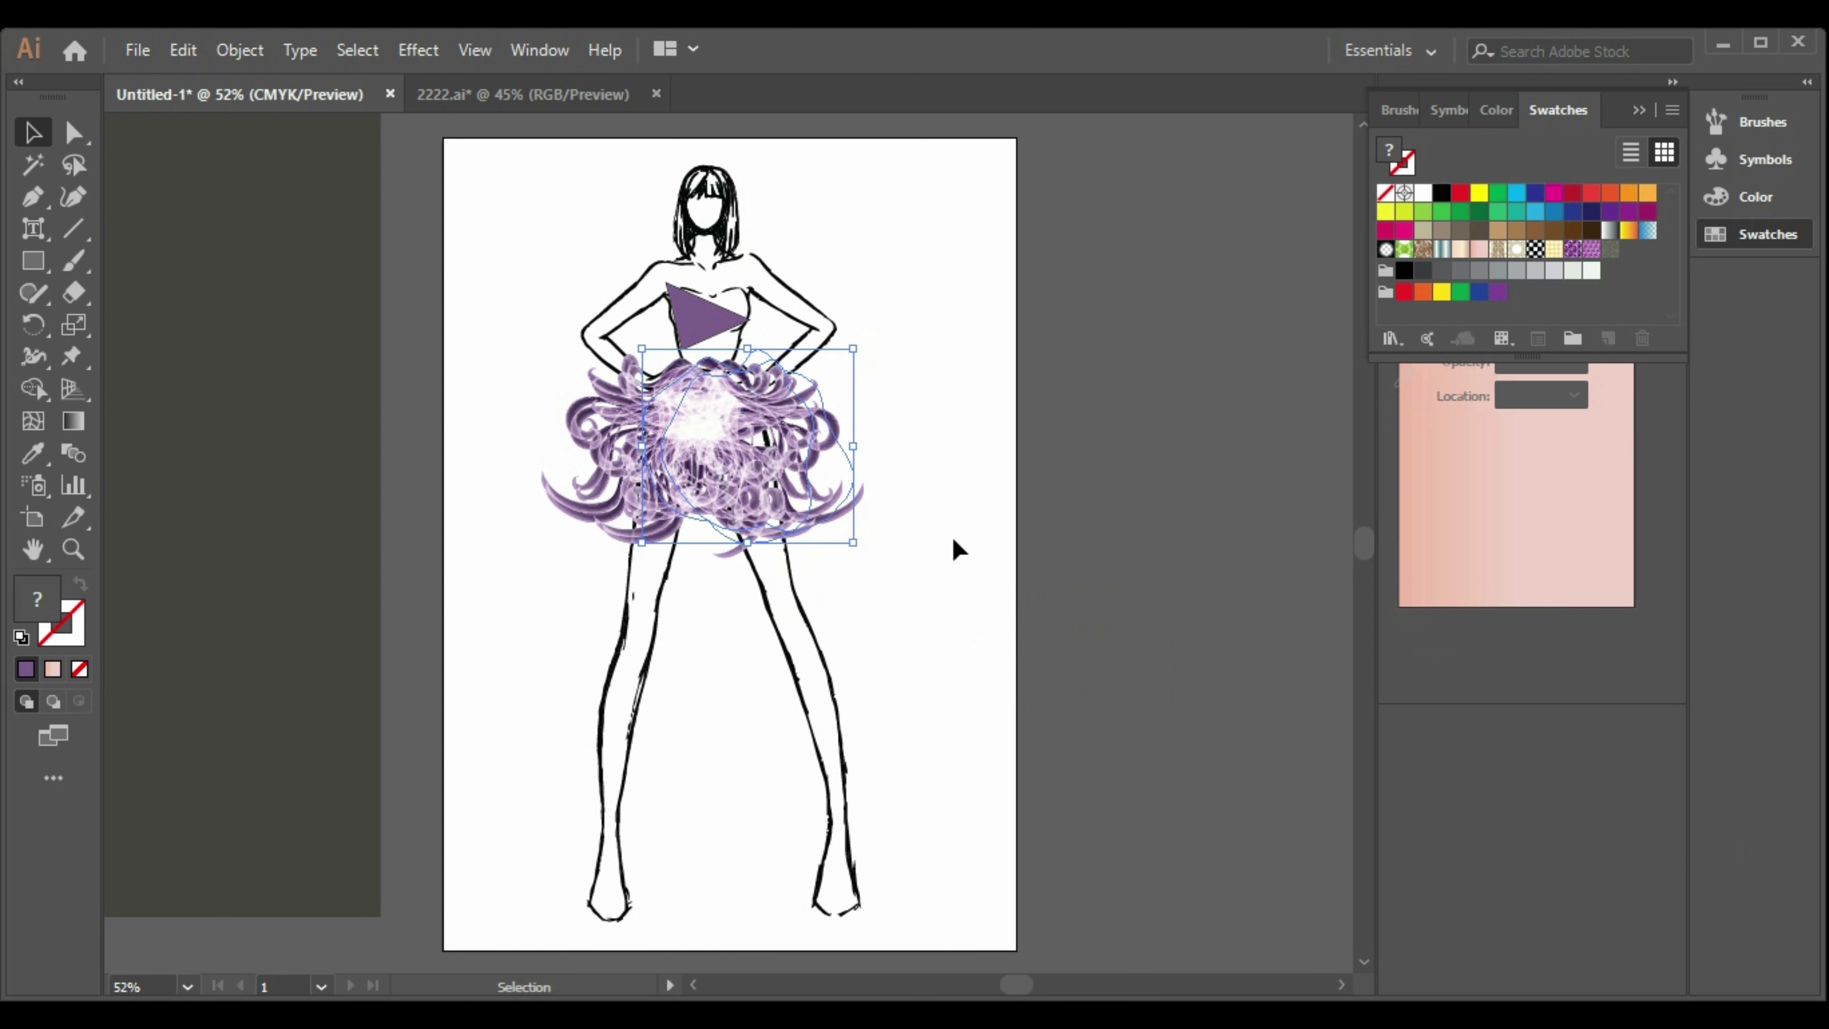
pyautogui.click(954, 558)
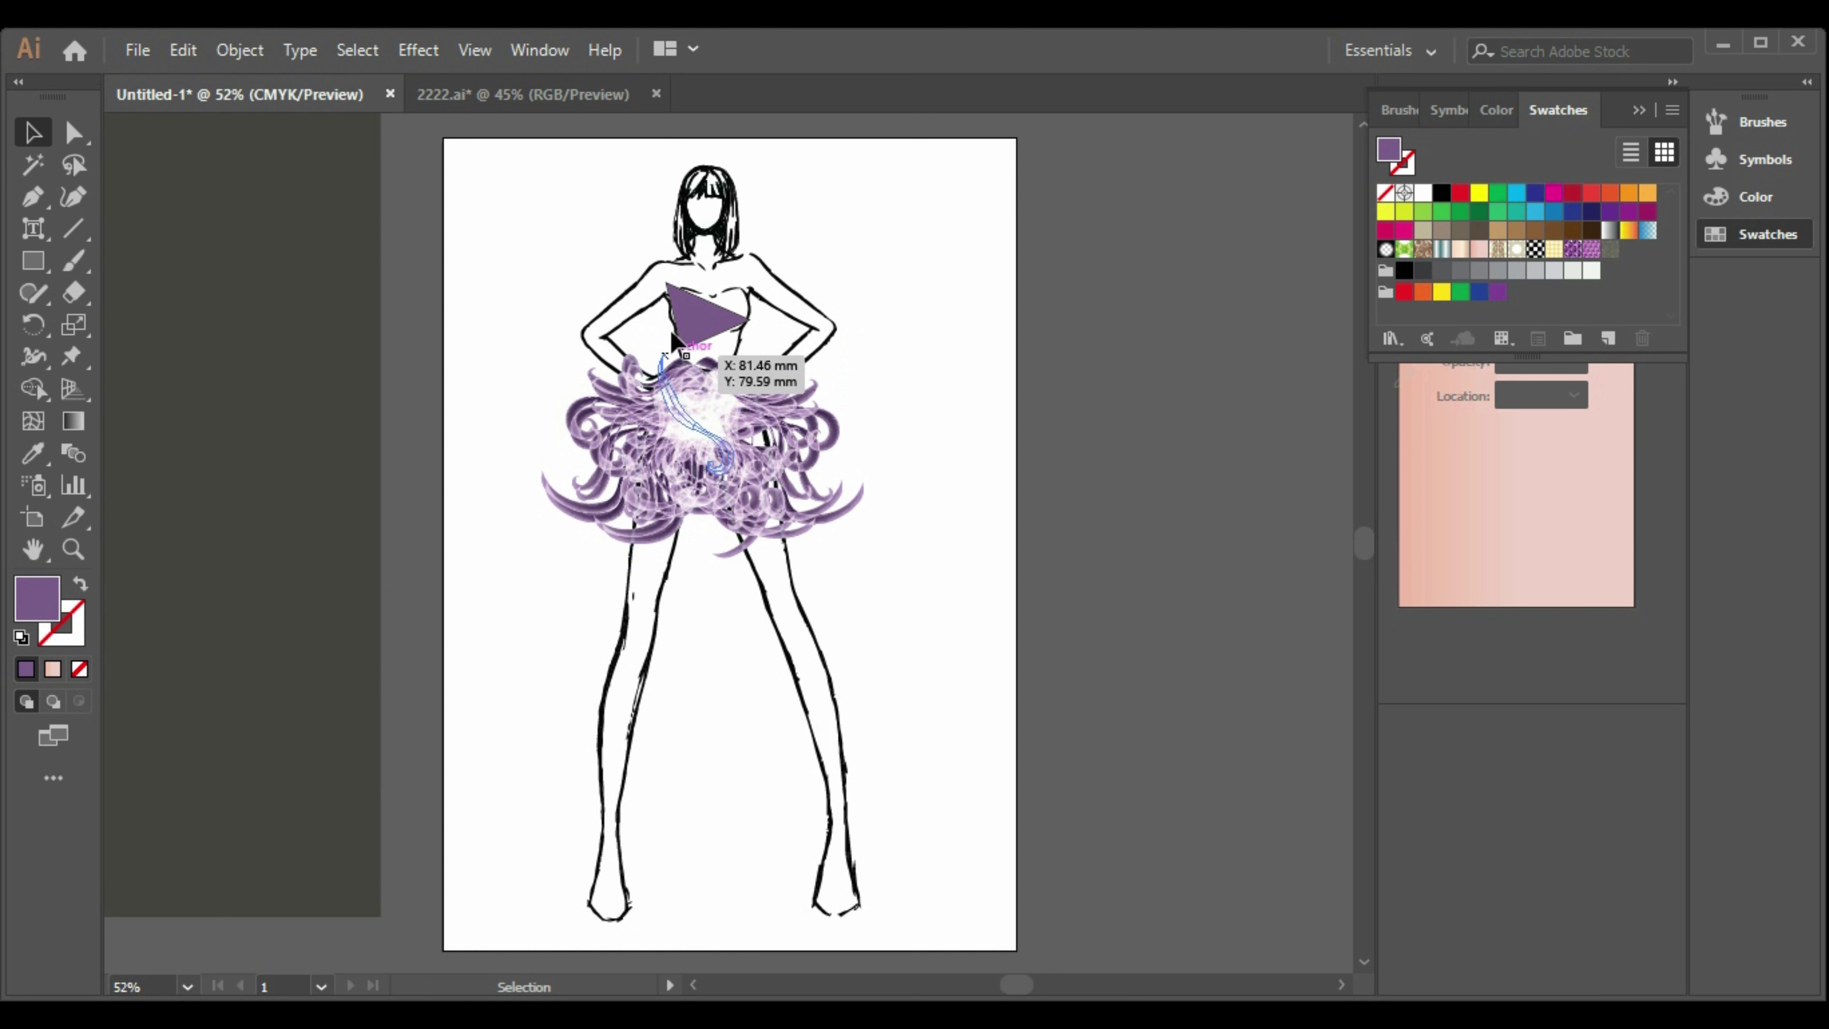
# Adjust the horizontal position of the mirrored clusters on the skirt's right side to balance the left half.
pyautogui.moveTo(516, 390); pyautogui.dragTo(601, 565)
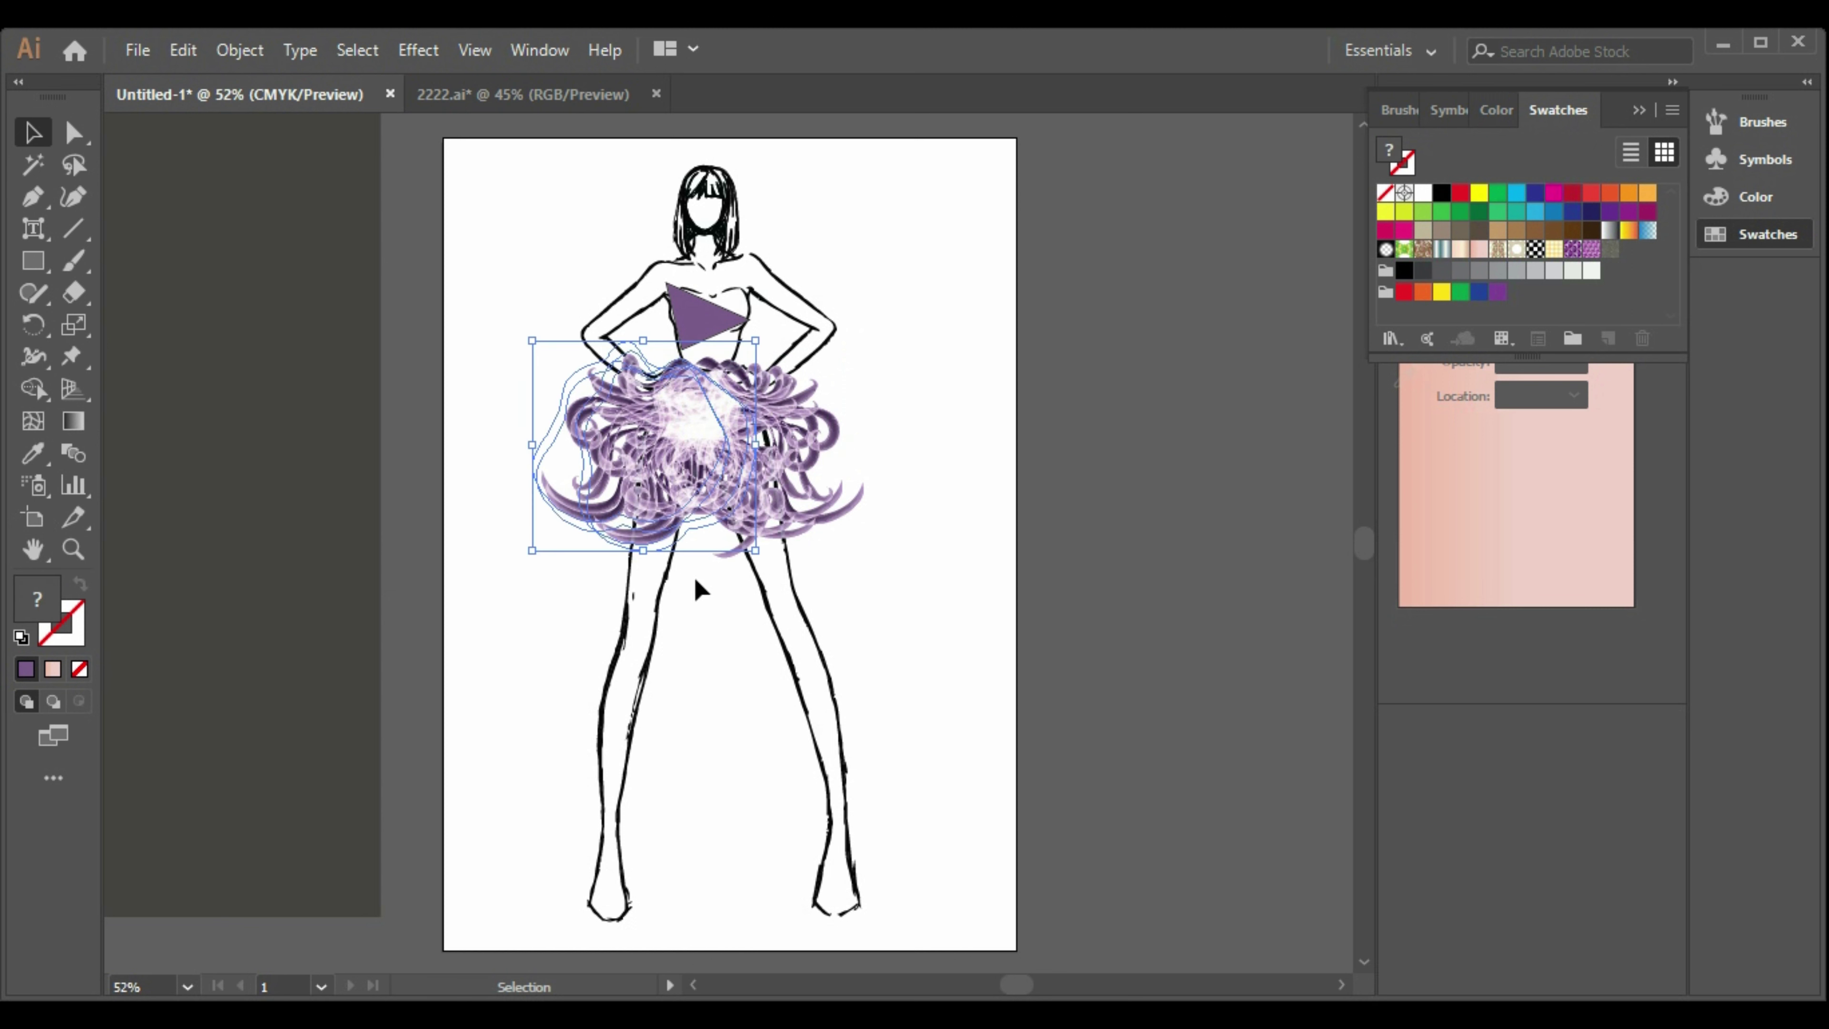
pyautogui.moveTo(961, 589); pyautogui.dragTo(829, 408)
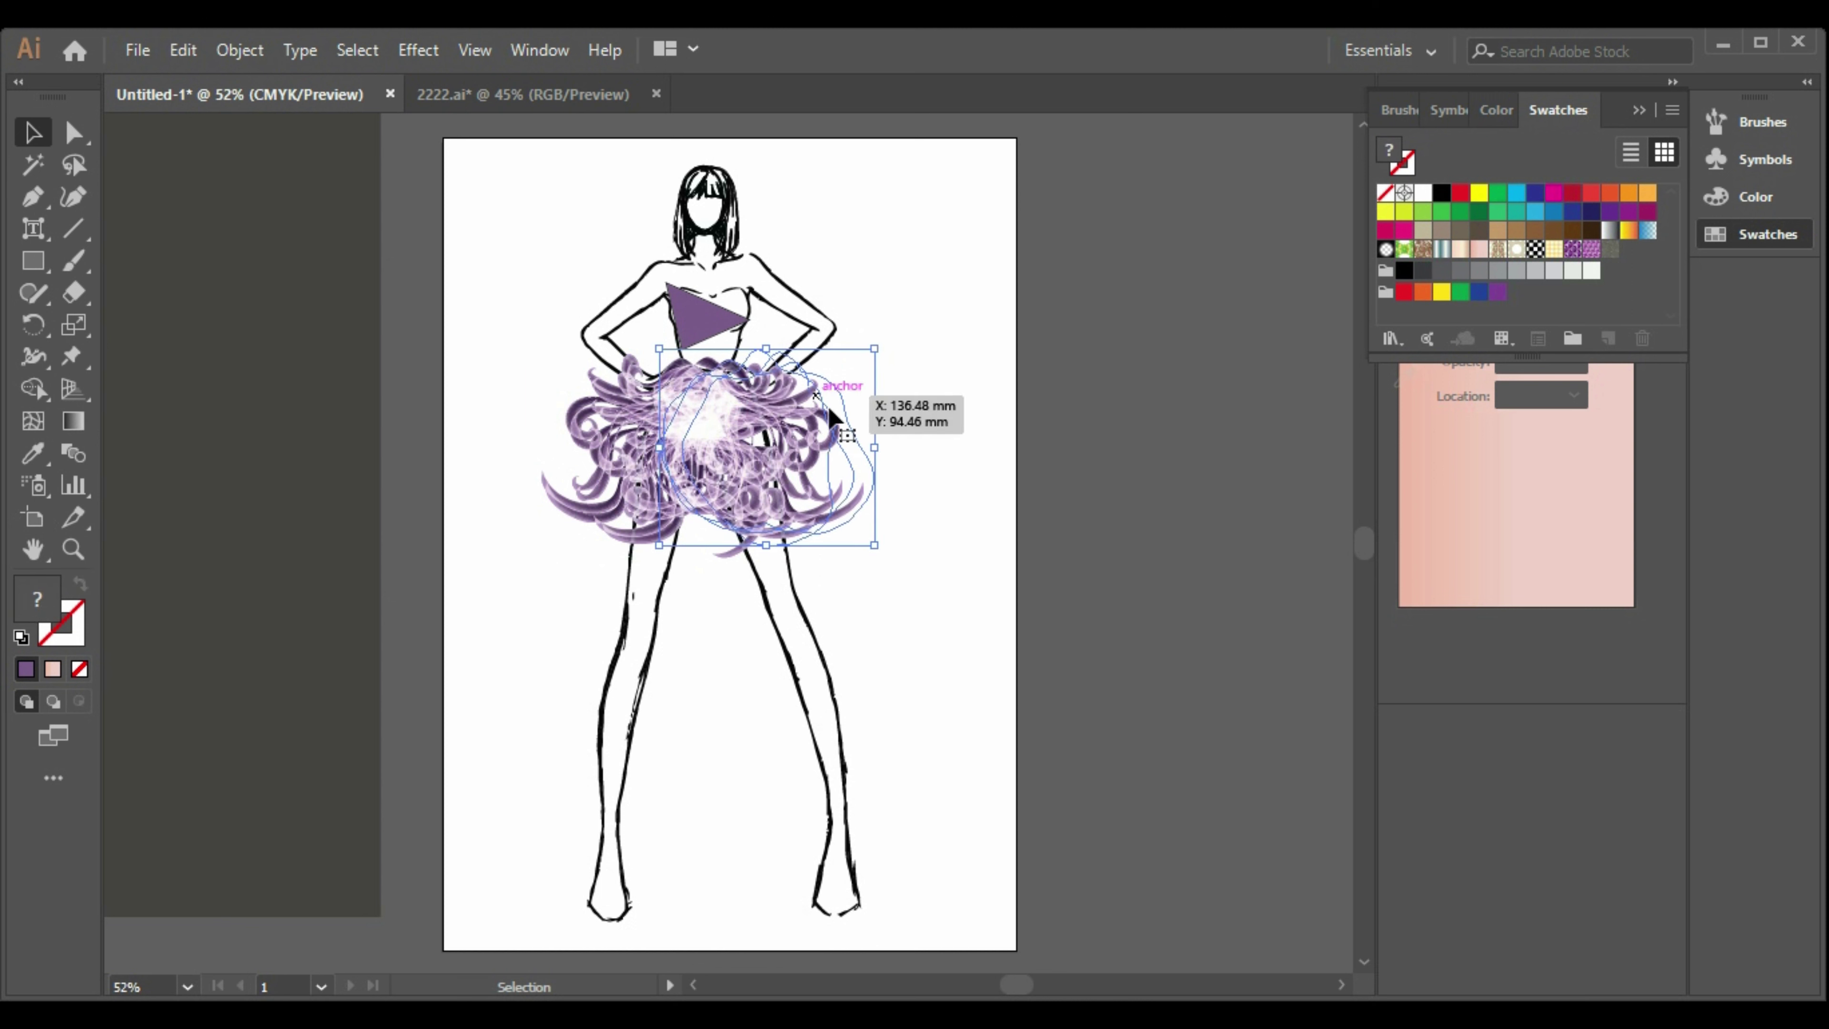
pyautogui.press('Left')
pyautogui.press('Left')
pyautogui.press('Left')
pyautogui.press('Left')
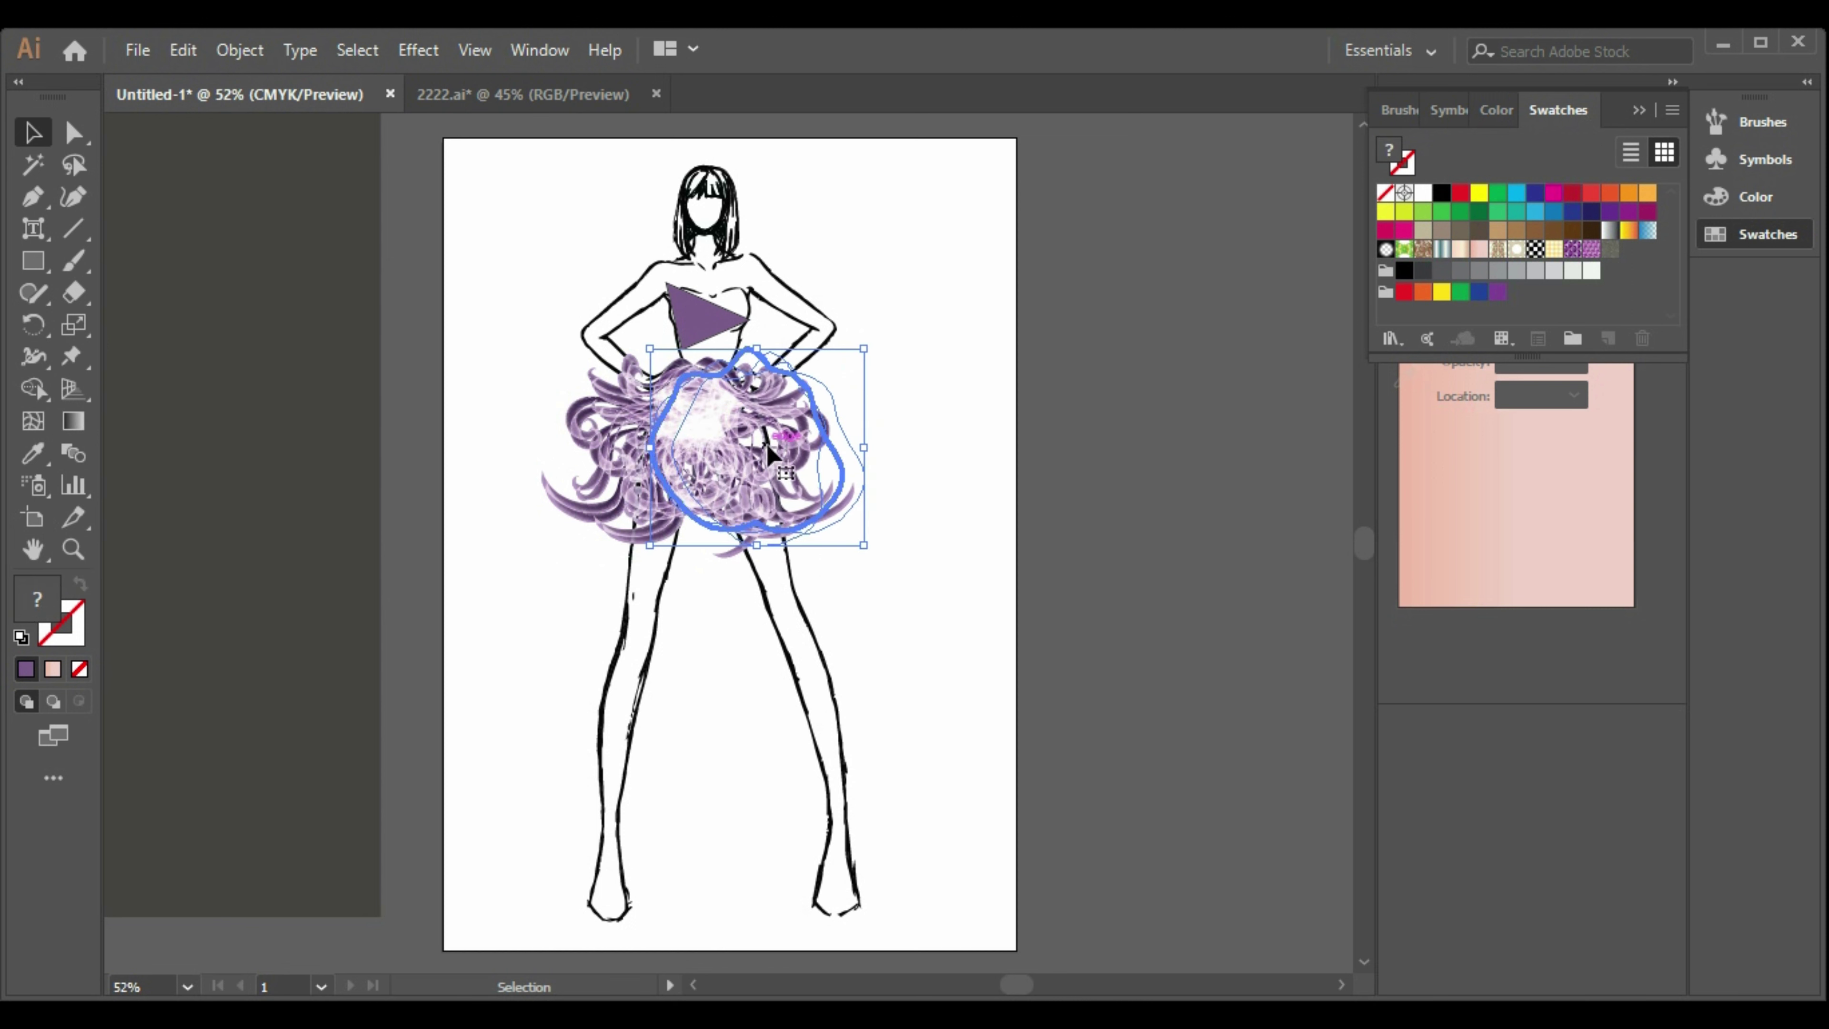
pyautogui.moveTo(720, 432); pyautogui.dragTo(734, 434)
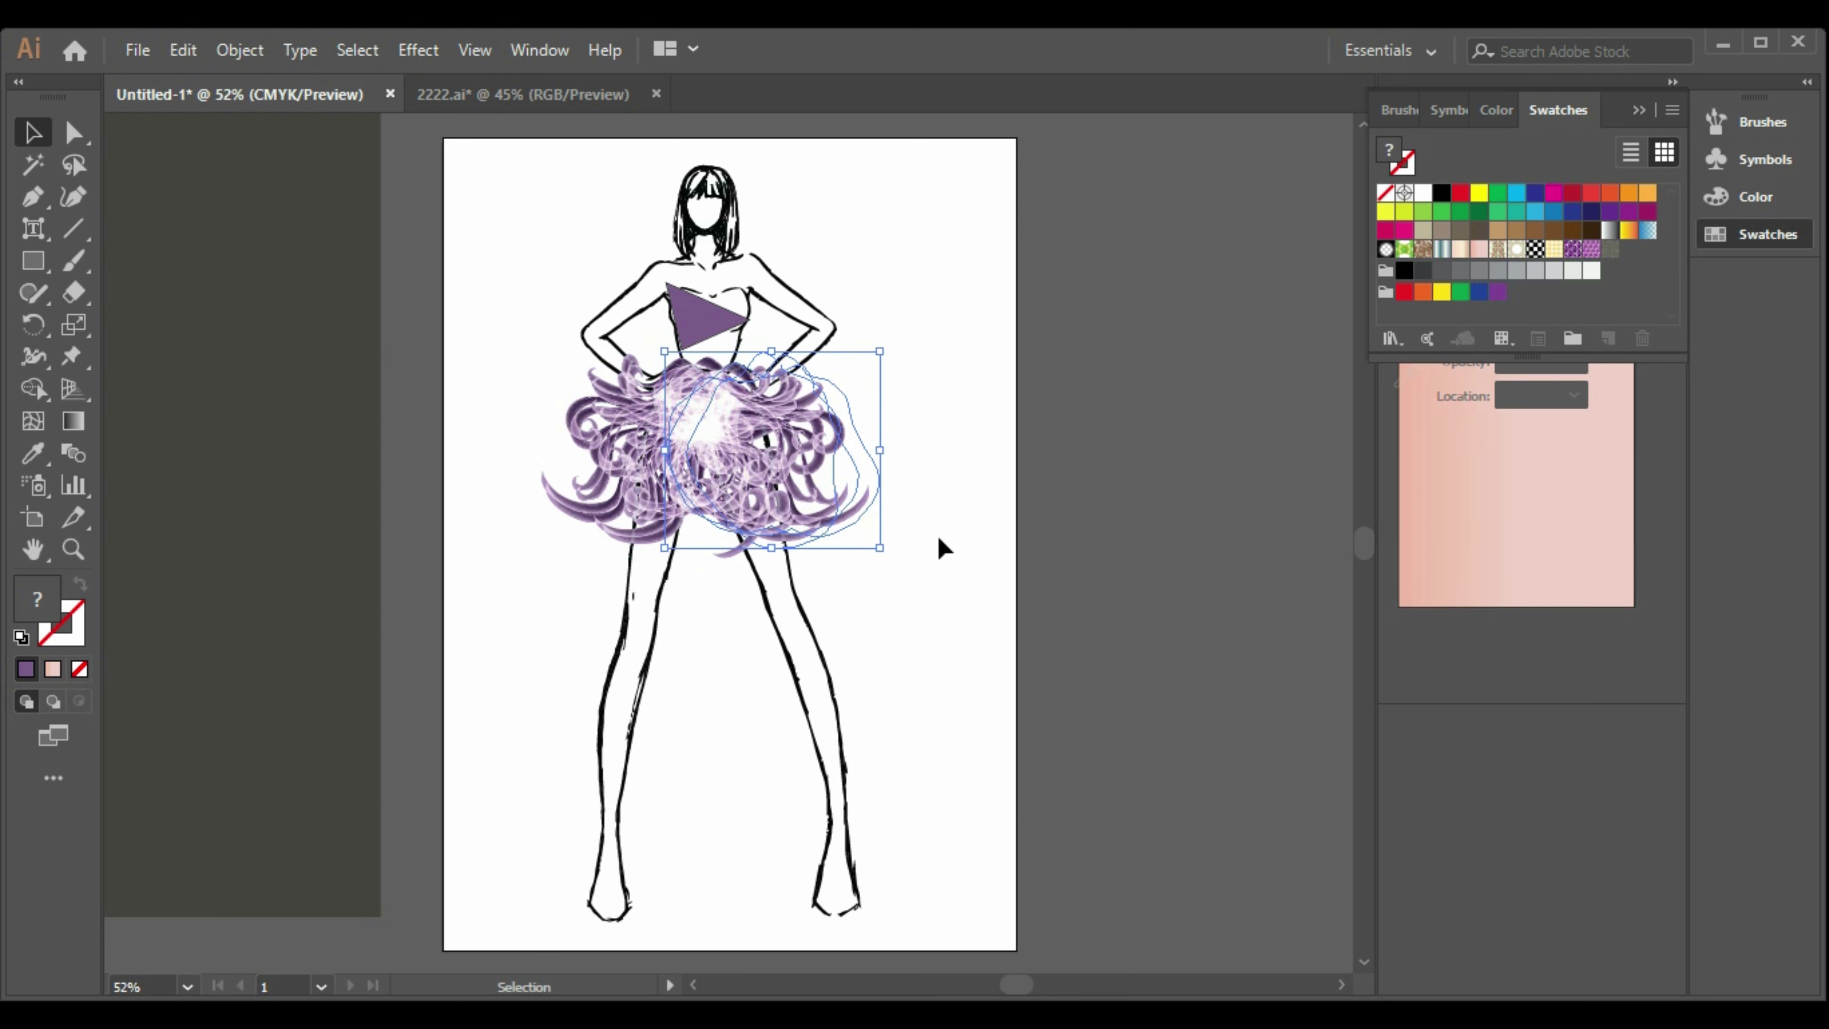
pyautogui.click(968, 595)
# Move the figure drawing aside from the skirt and delete all tentacle clusters on the skirt's right half.
pyautogui.moveTo(746, 274); pyautogui.dragTo(1129, 281)
pyautogui.moveTo(891, 636); pyautogui.dragTo(761, 371)
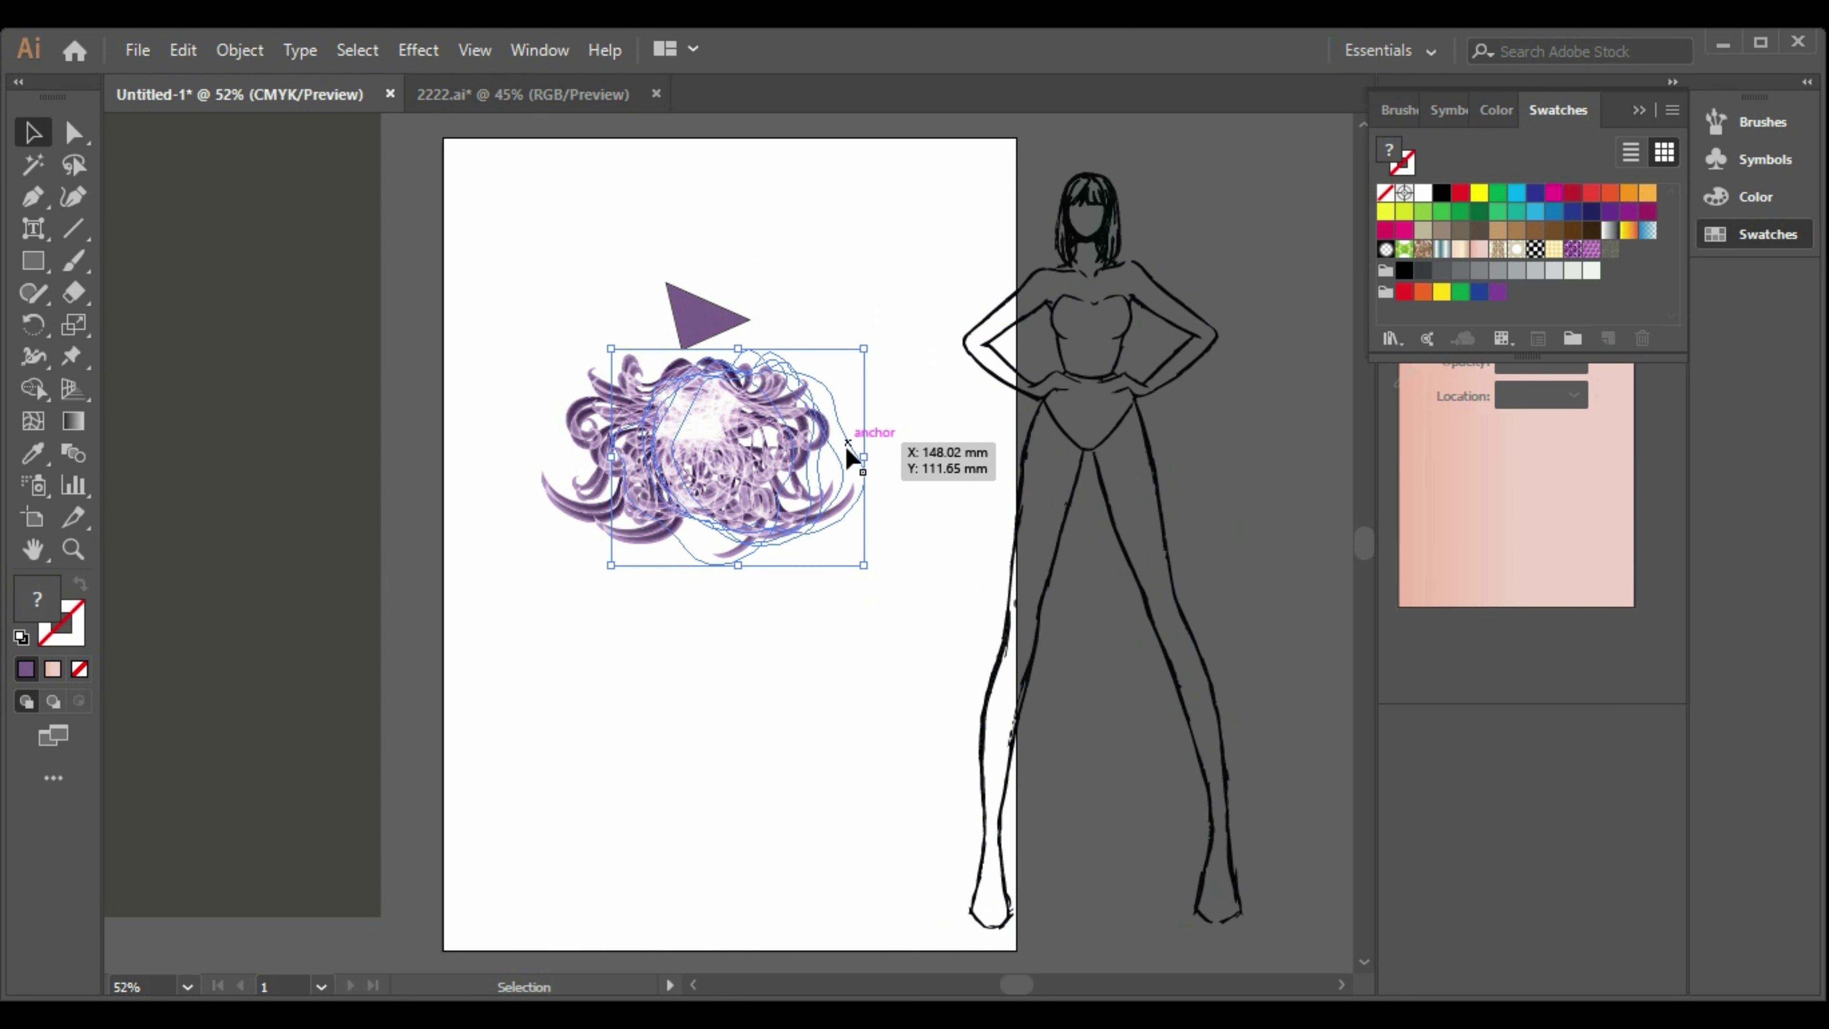
pyautogui.press('Delete')
# Paste a copy of the skirt's left tentacle cluster and reflect it left to right.
pyautogui.moveTo(535, 326); pyautogui.dragTo(624, 555)
pyautogui.hotkey('ctrl', 'v')
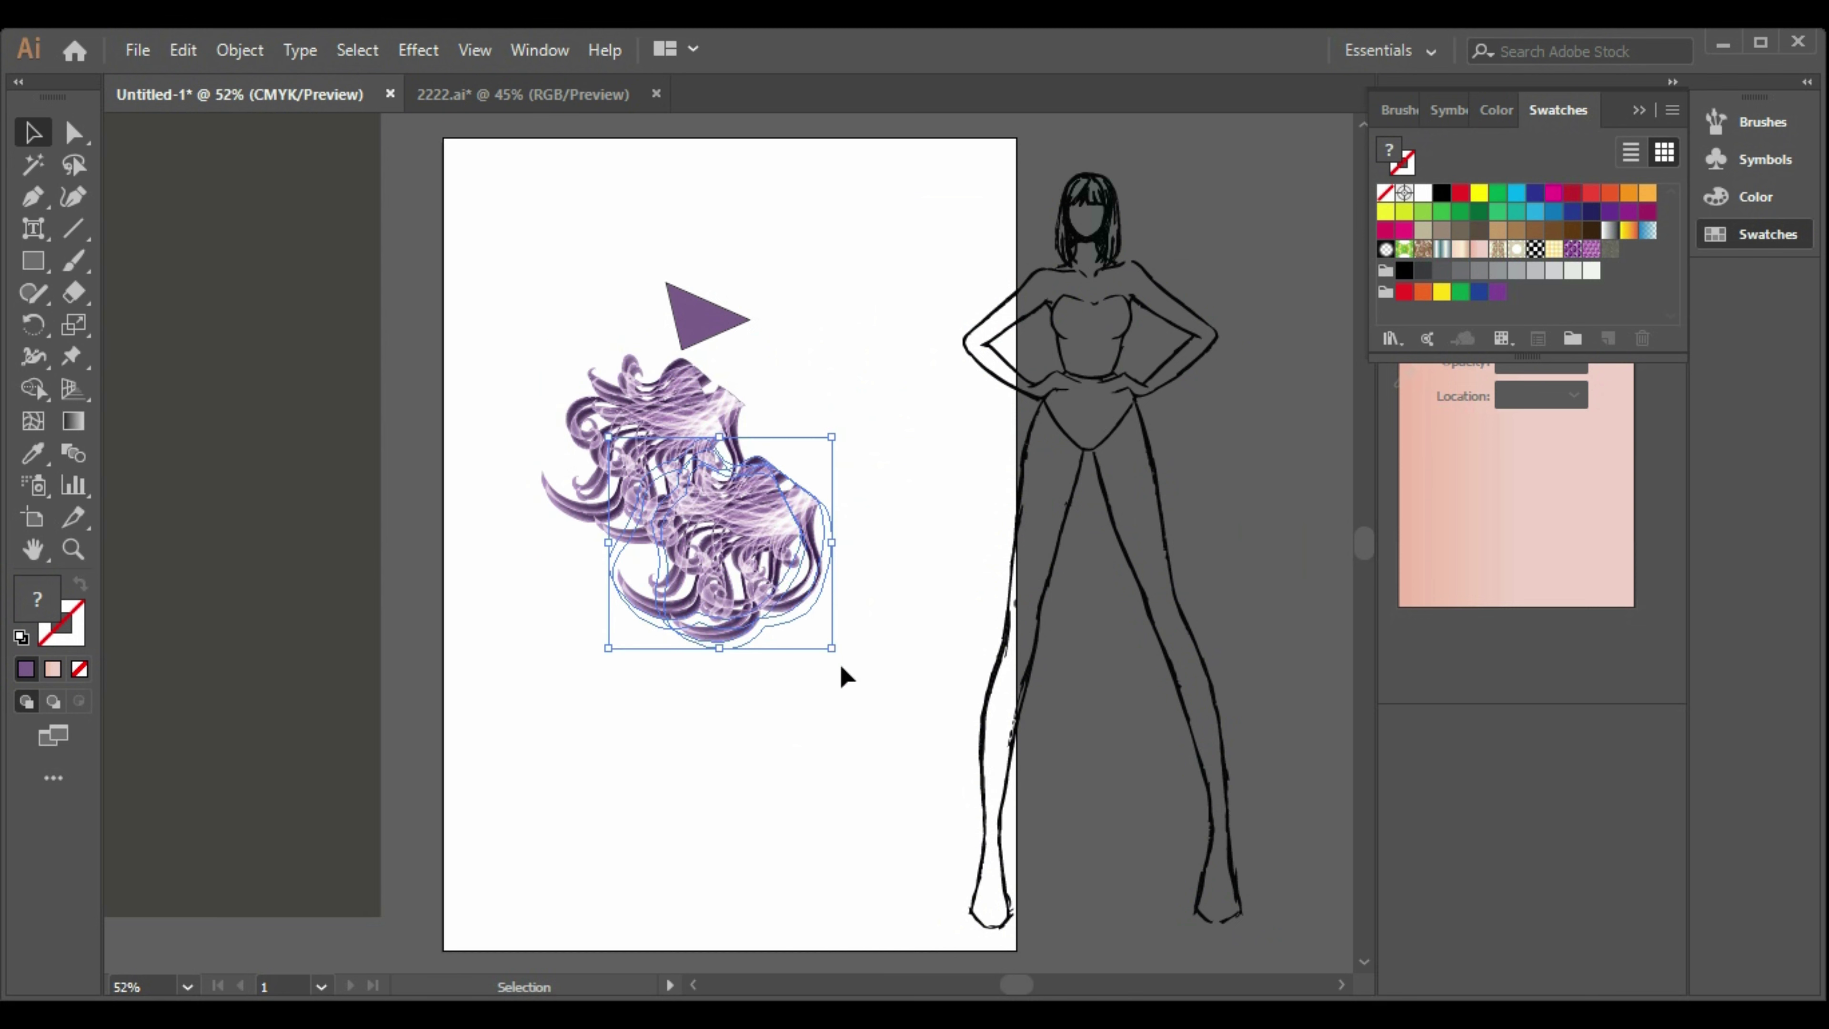
pyautogui.rightClick(757, 576)
pyautogui.moveTo(928, 748)
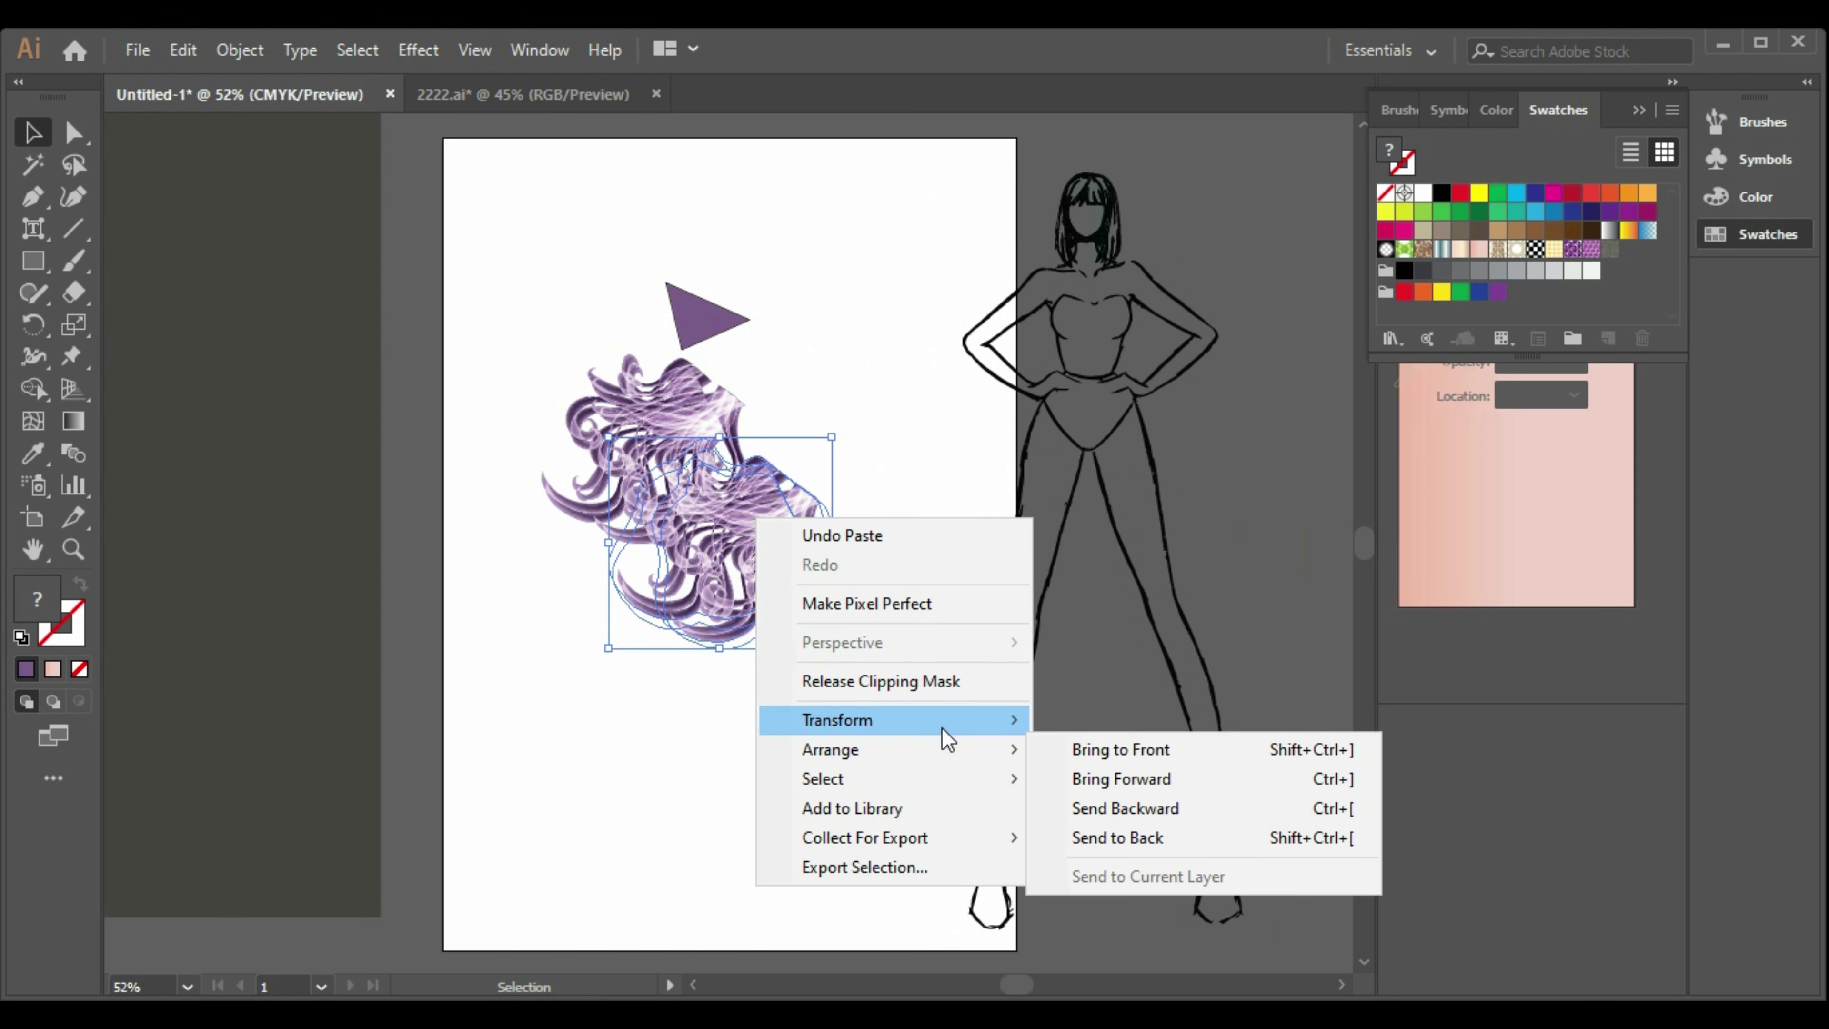
pyautogui.click(1101, 821)
pyautogui.click(1409, 836)
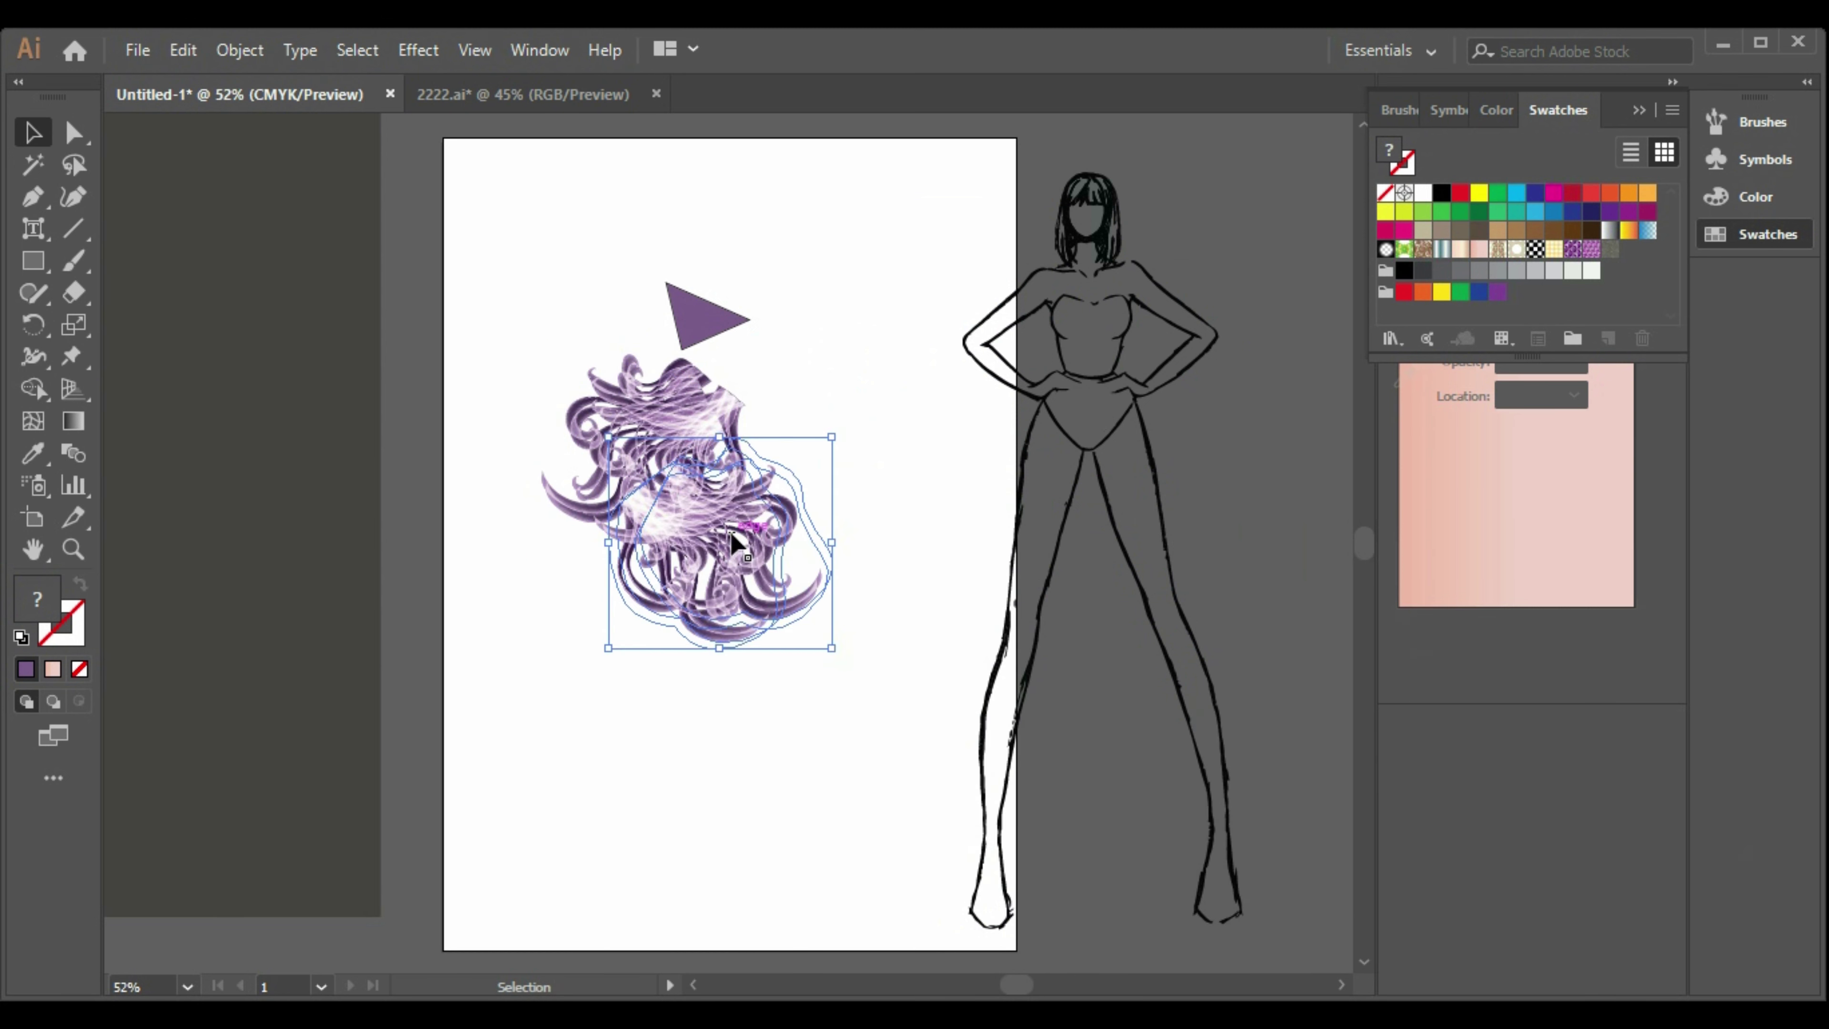
# Align the mirrored copy as the skirt's right half and move the figure drawing back over the skirt.
pyautogui.moveTo(734, 544); pyautogui.dragTo(741, 418)
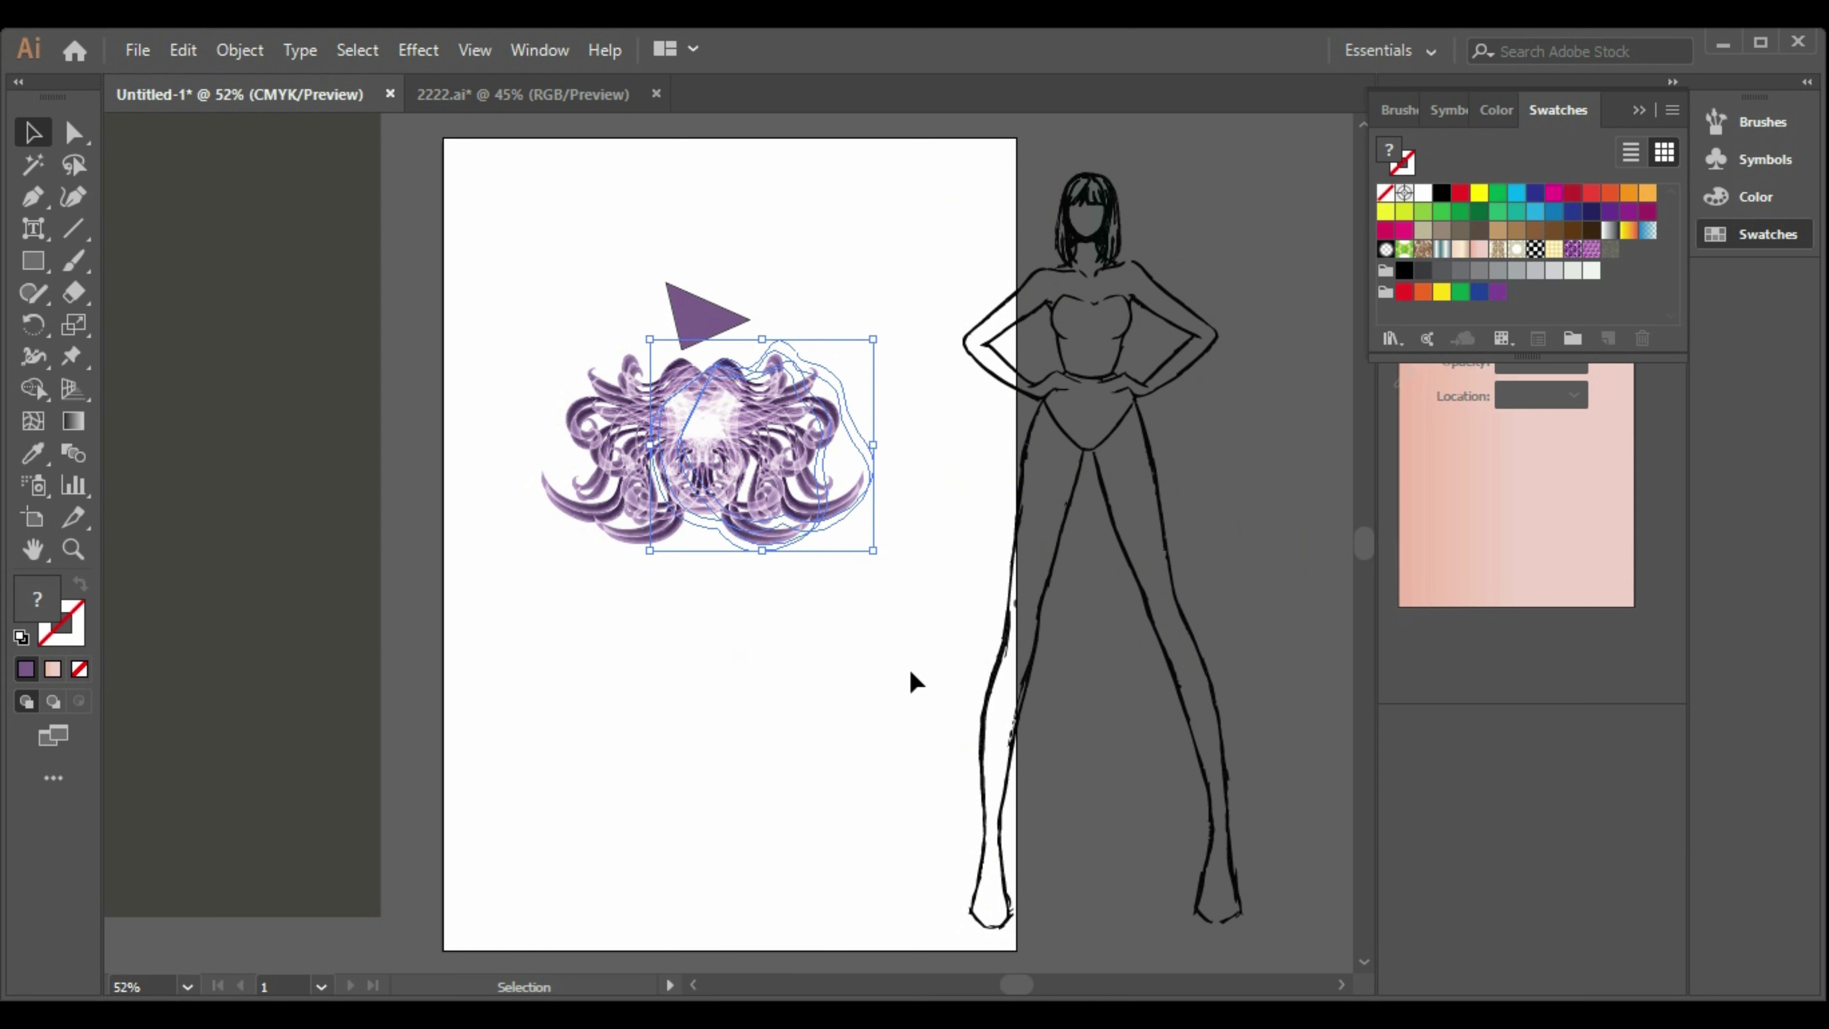
pyautogui.click(913, 685)
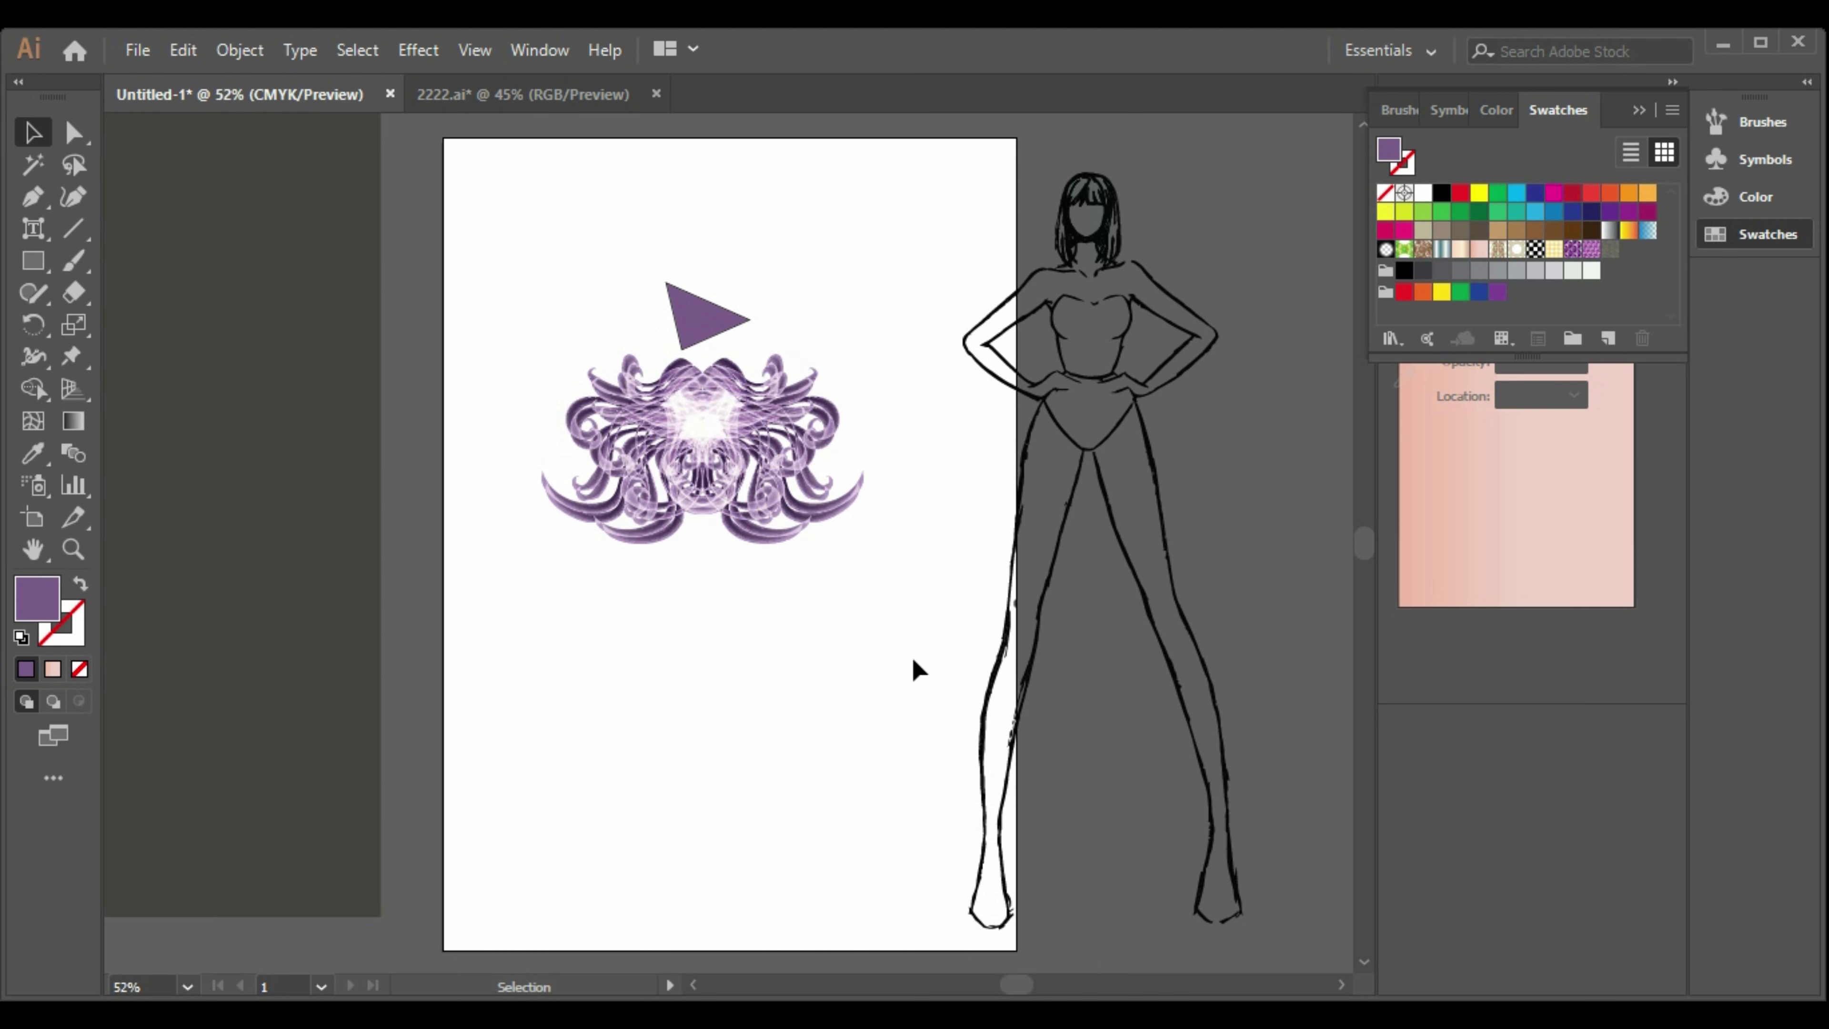
pyautogui.moveTo(1057, 349)
pyautogui.mouseDown()
pyautogui.moveTo(686, 318)
pyautogui.moveTo(677, 331)
pyautogui.mouseUp()
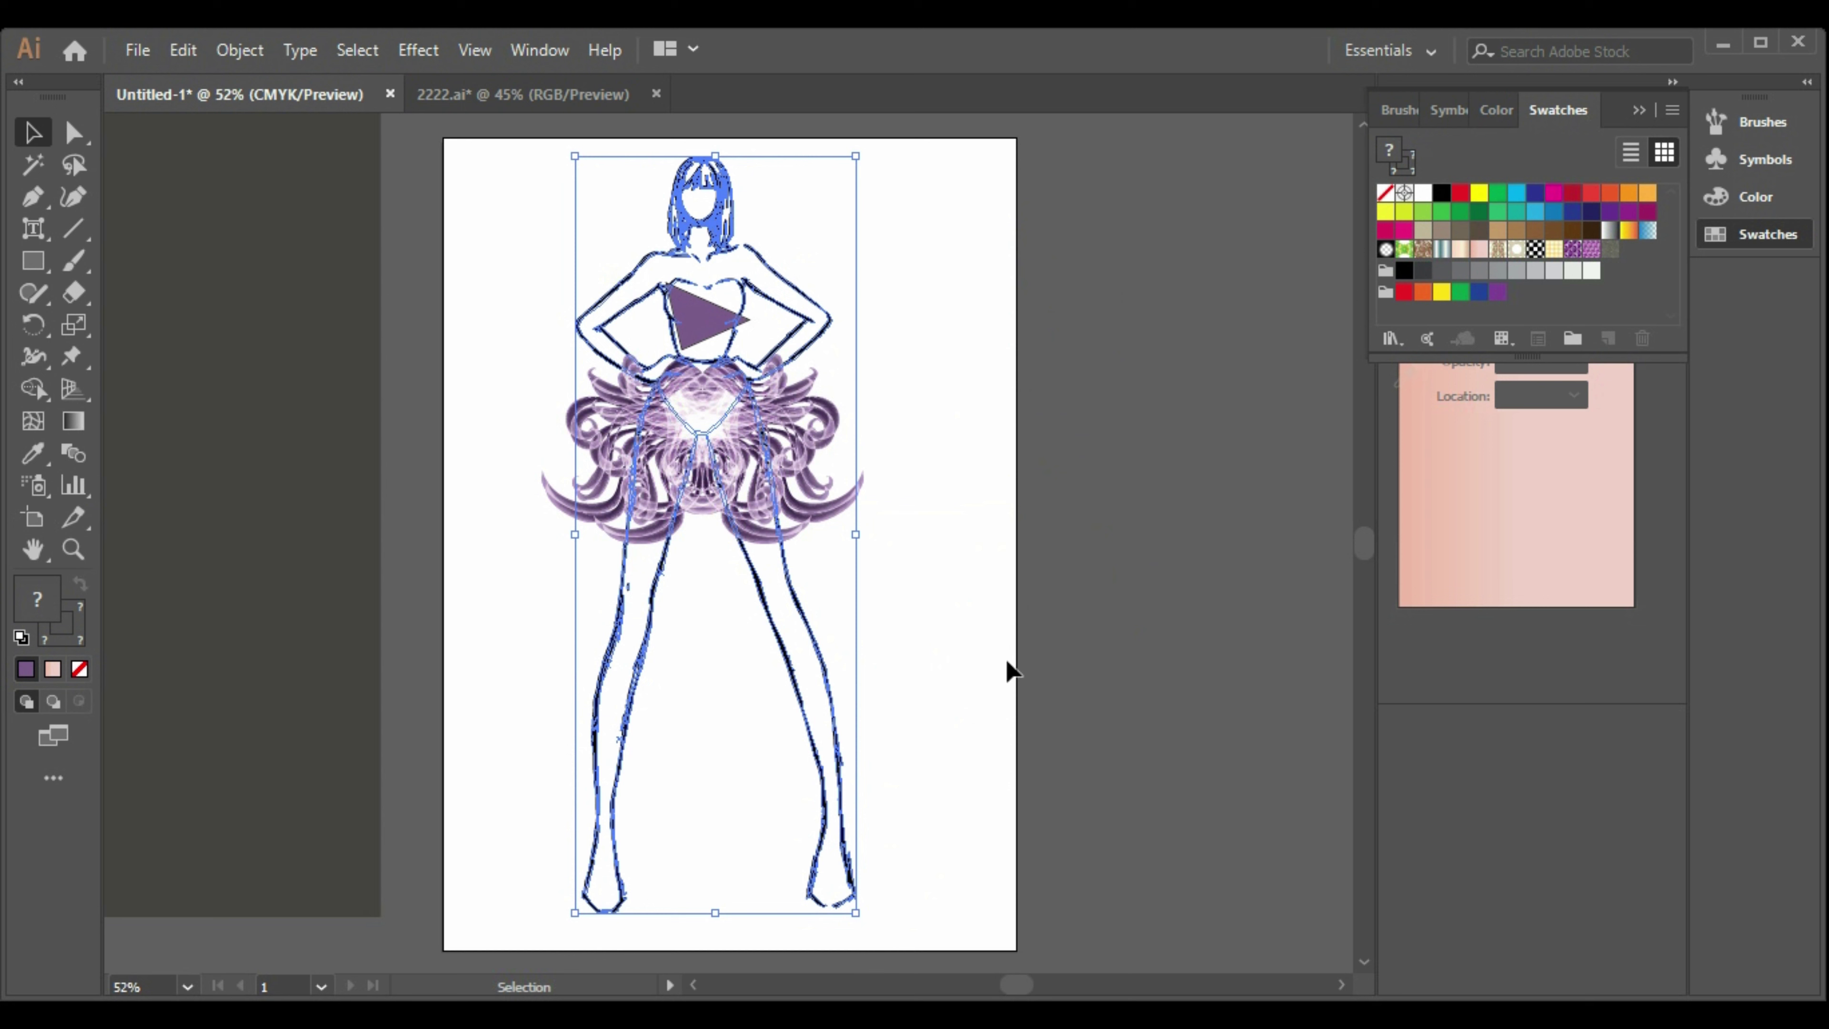
# Nudge the figure drawing slightly down relative to the tentacle skirt.
pyautogui.press('Down')
pyautogui.press('Down')
pyautogui.press('Down')
pyautogui.press('Down')
pyautogui.press('Down')
pyautogui.press('Down')
pyautogui.press('Down')
pyautogui.press('Down')
pyautogui.press('Down')
pyautogui.press('Down')
pyautogui.press('Down')
pyautogui.press('Down')
pyautogui.press('Down')
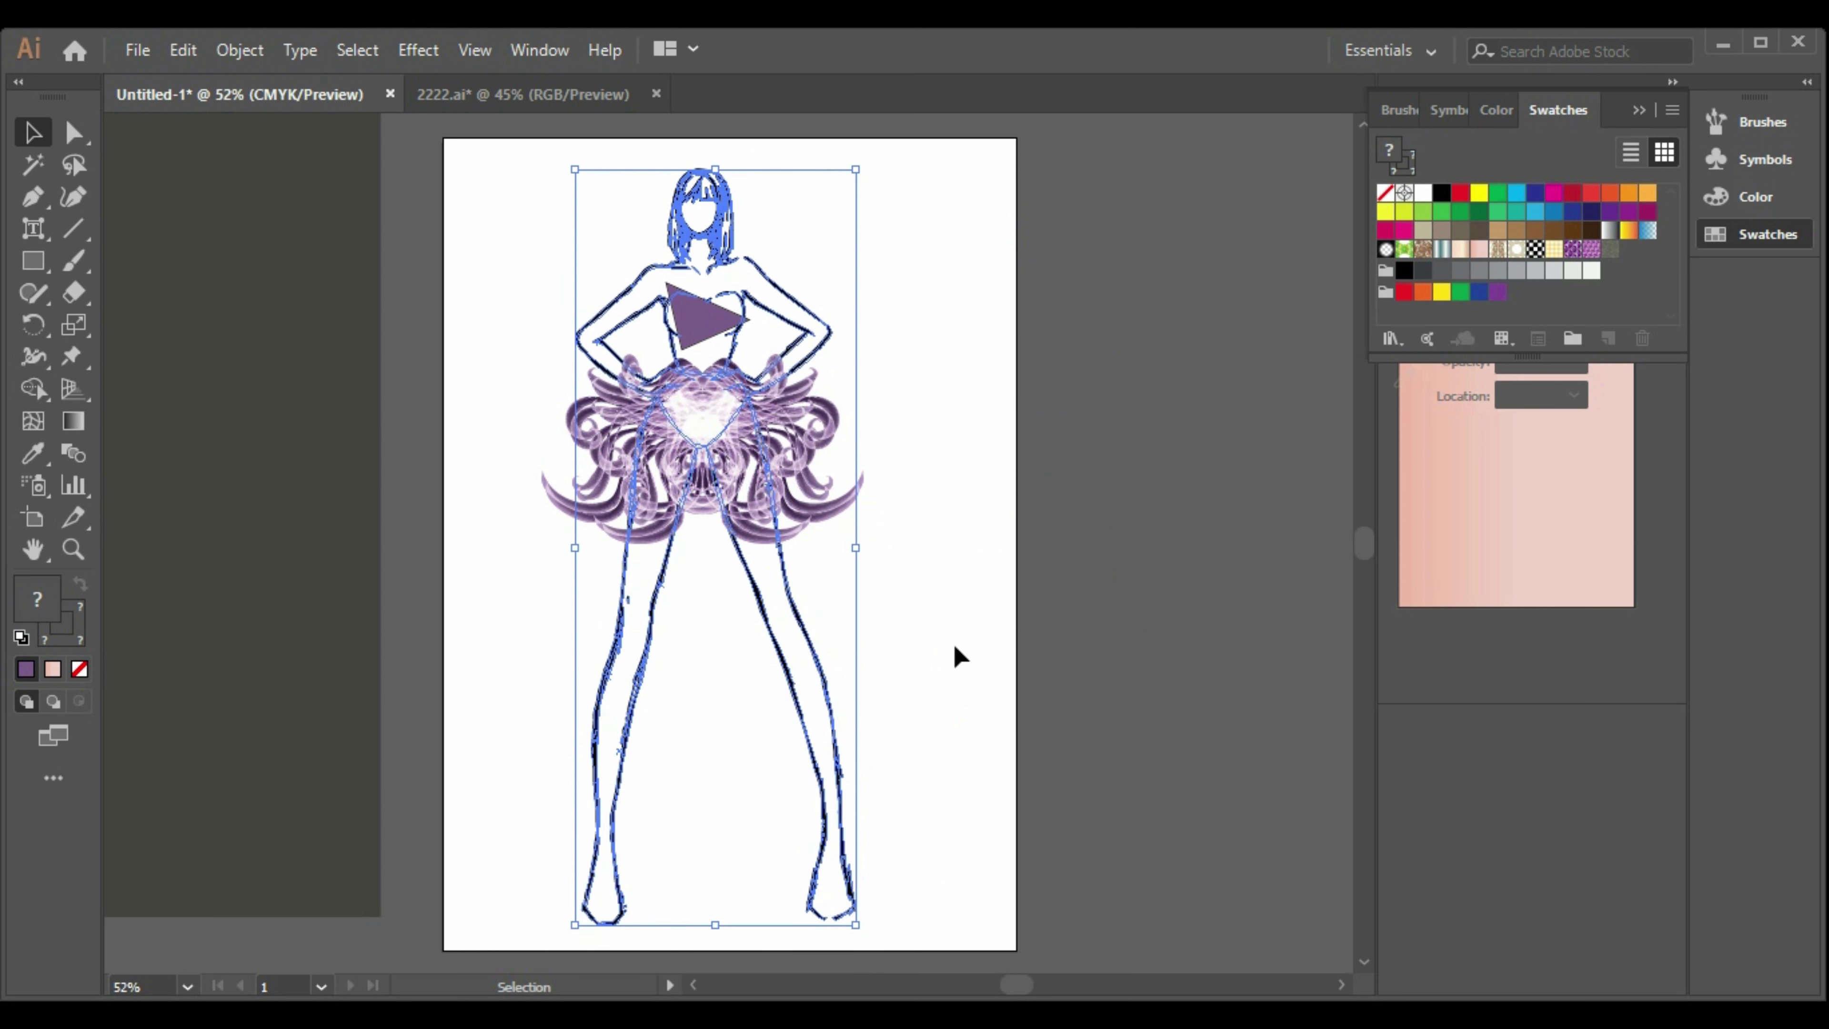
# Rotate the purple triangle so it points downwards and place it on the figure's bodice.
pyautogui.moveTo(703, 335); pyautogui.dragTo(681, 307)
pyautogui.click(919, 490)
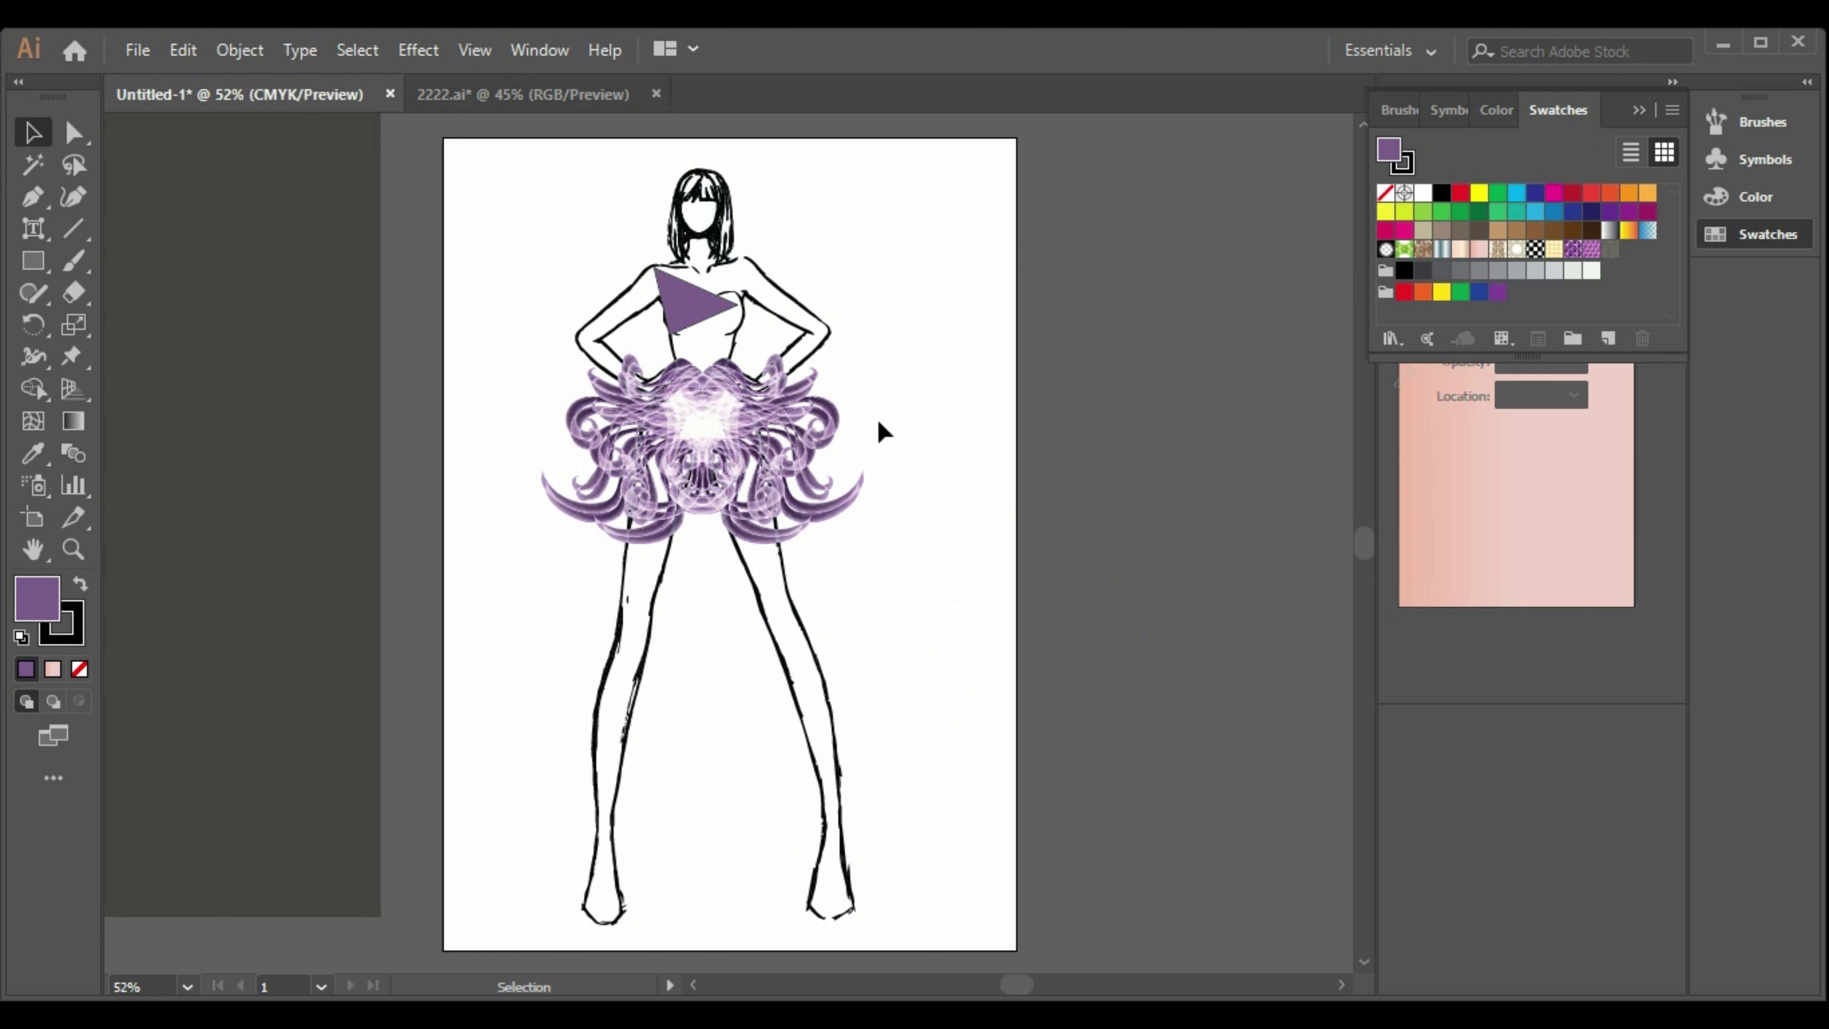
pyautogui.click(689, 297)
pyautogui.moveTo(749, 258); pyautogui.dragTo(756, 295)
pyautogui.click(868, 236)
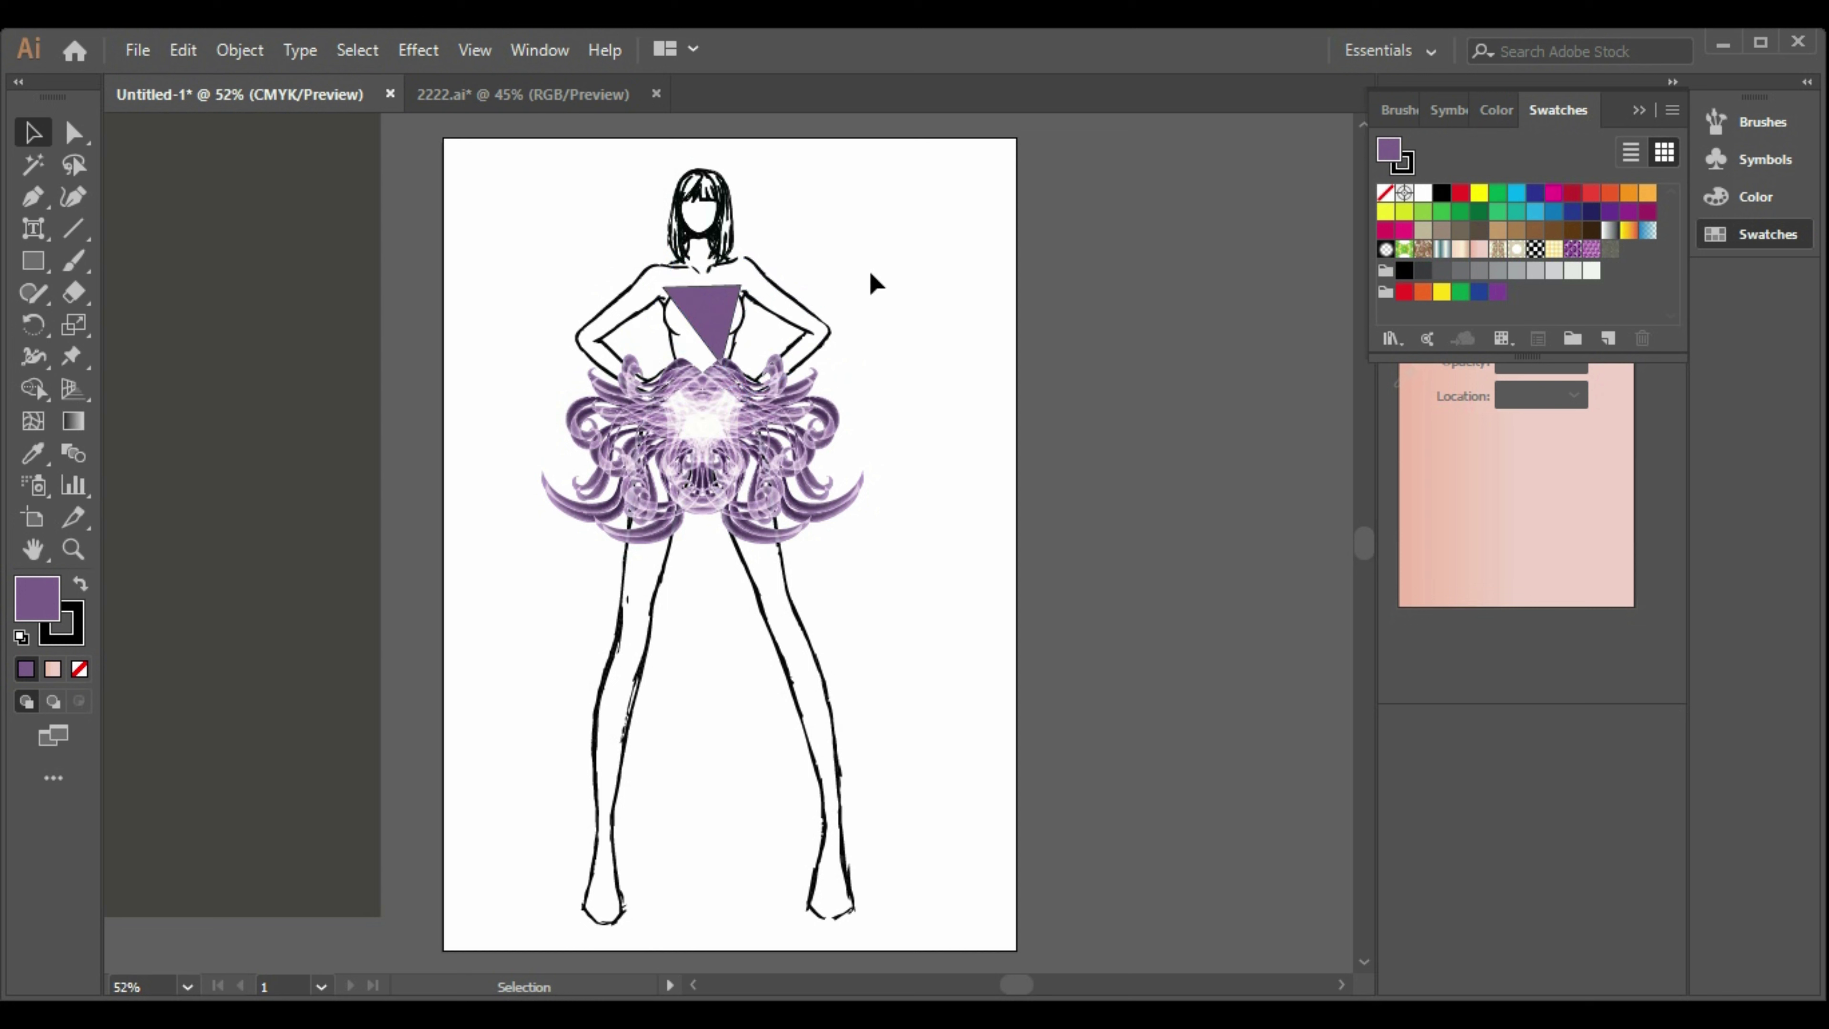
# Paste a copy of the purple bodice triangle and reflect it left to right.
pyautogui.hotkey('ctrl', 'v')
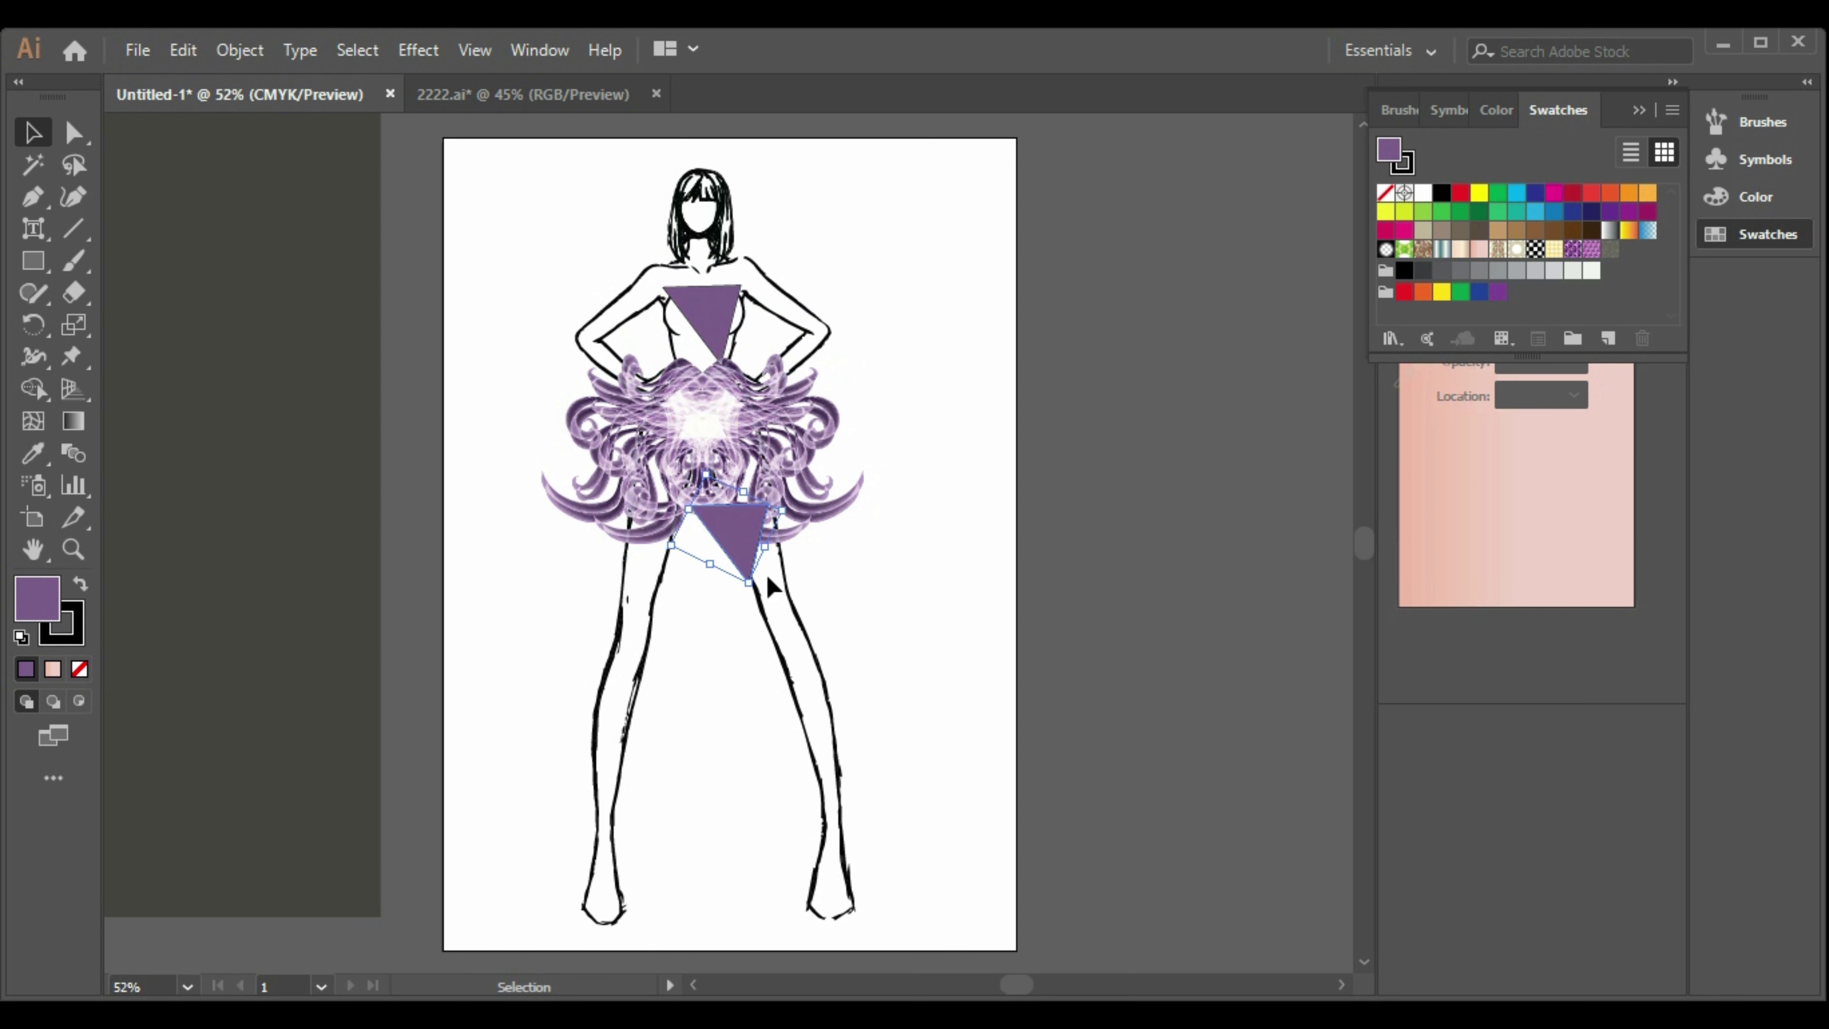
pyautogui.rightClick(736, 556)
pyautogui.moveTo(931, 833)
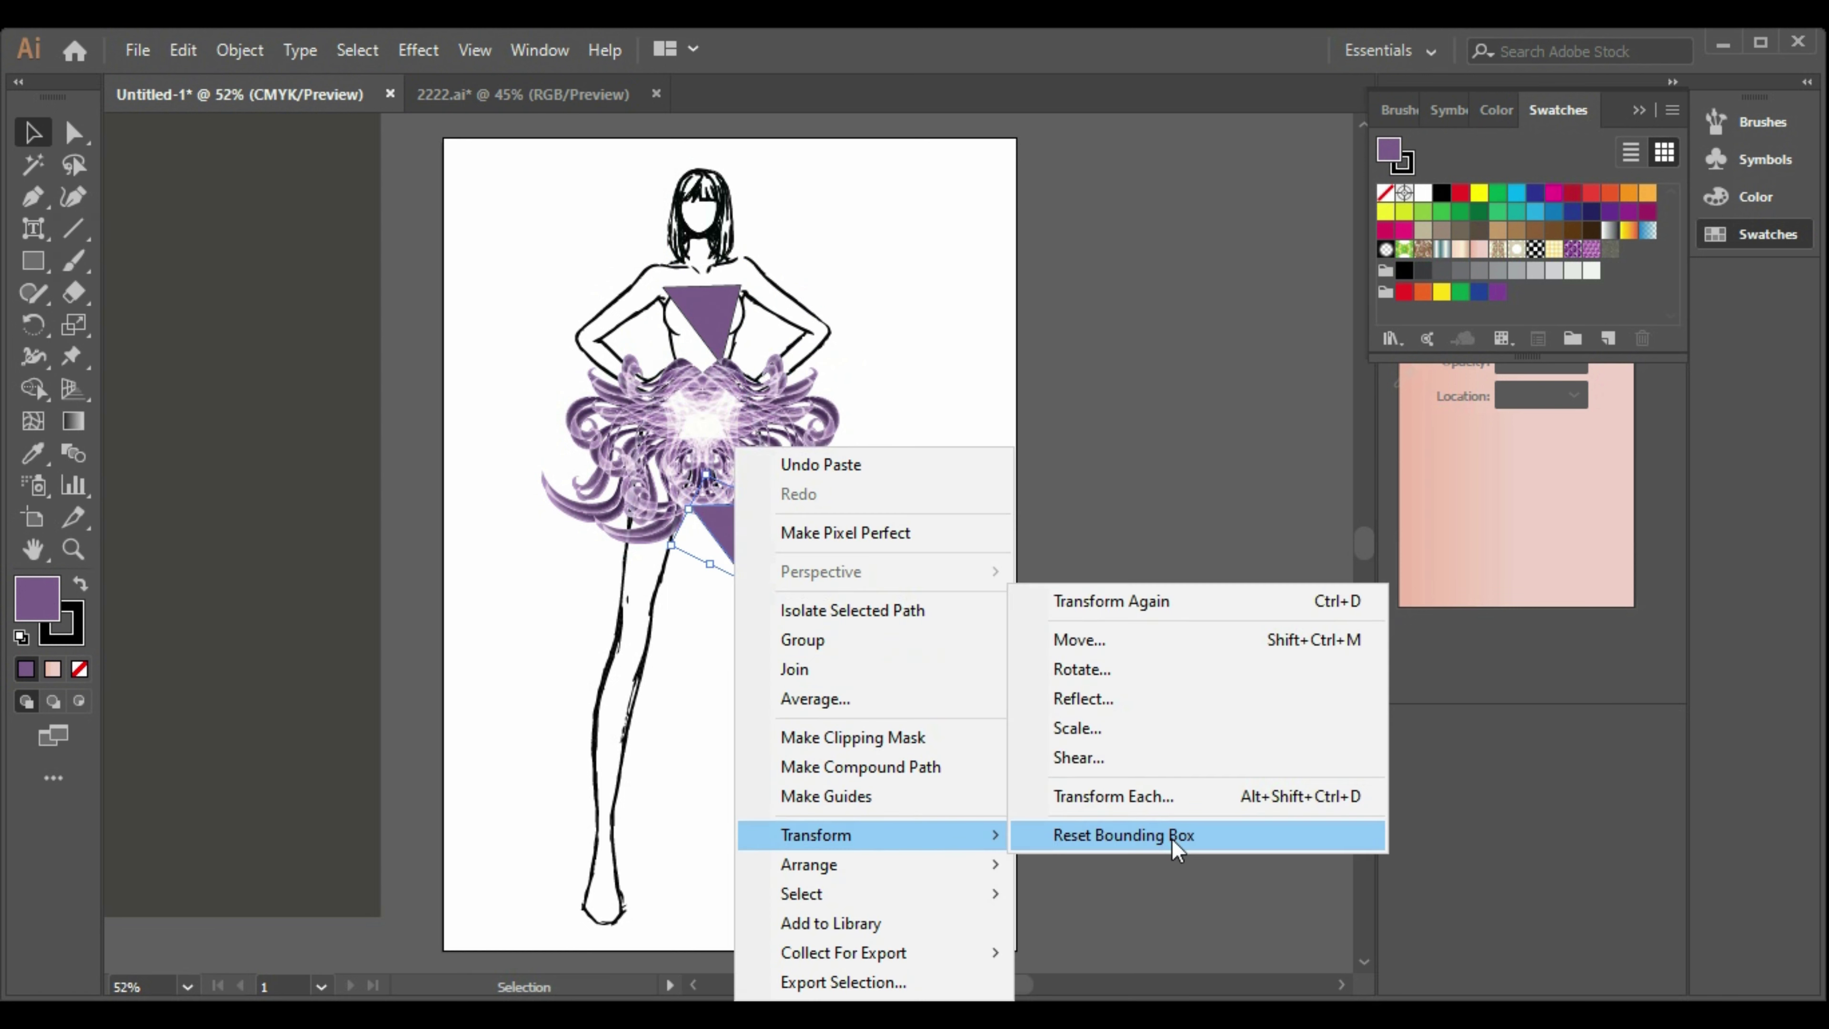
pyautogui.click(1152, 703)
pyautogui.click(1553, 833)
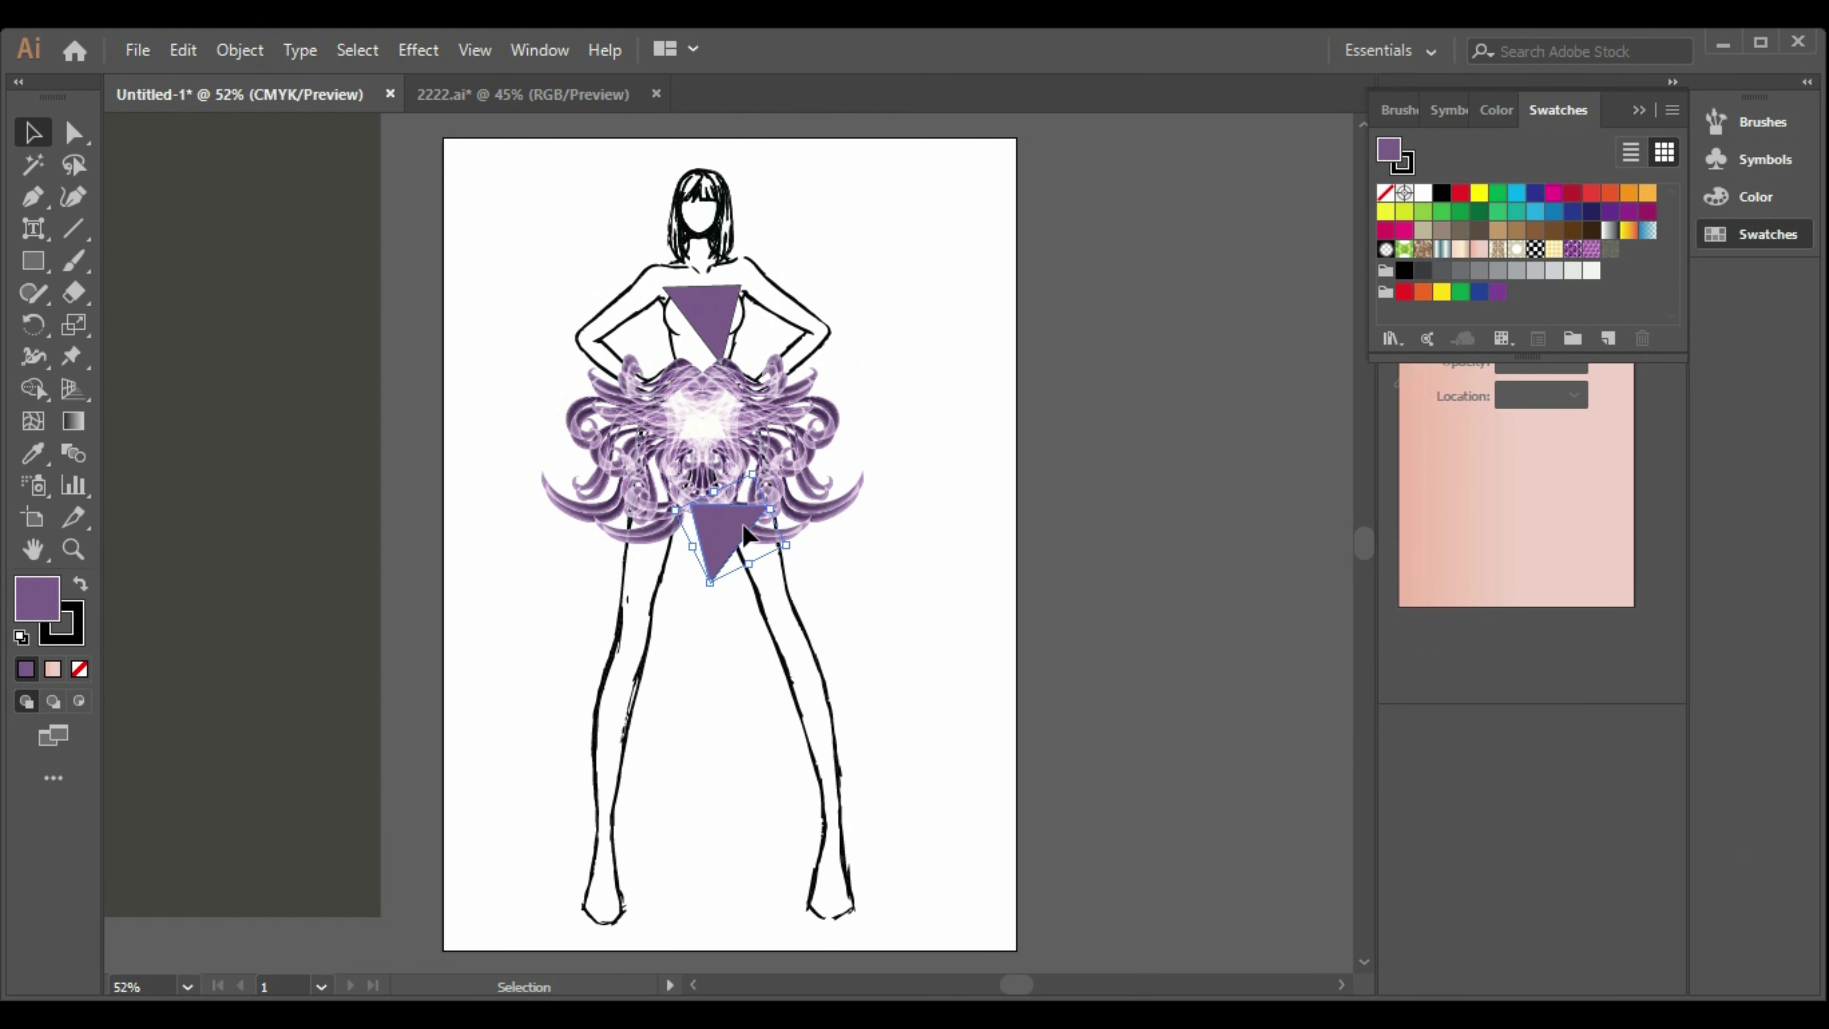
# Move the mirrored triangle over the left half of the bodice, rotating and shrinking it to fit.
pyautogui.moveTo(746, 539); pyautogui.dragTo(713, 295)
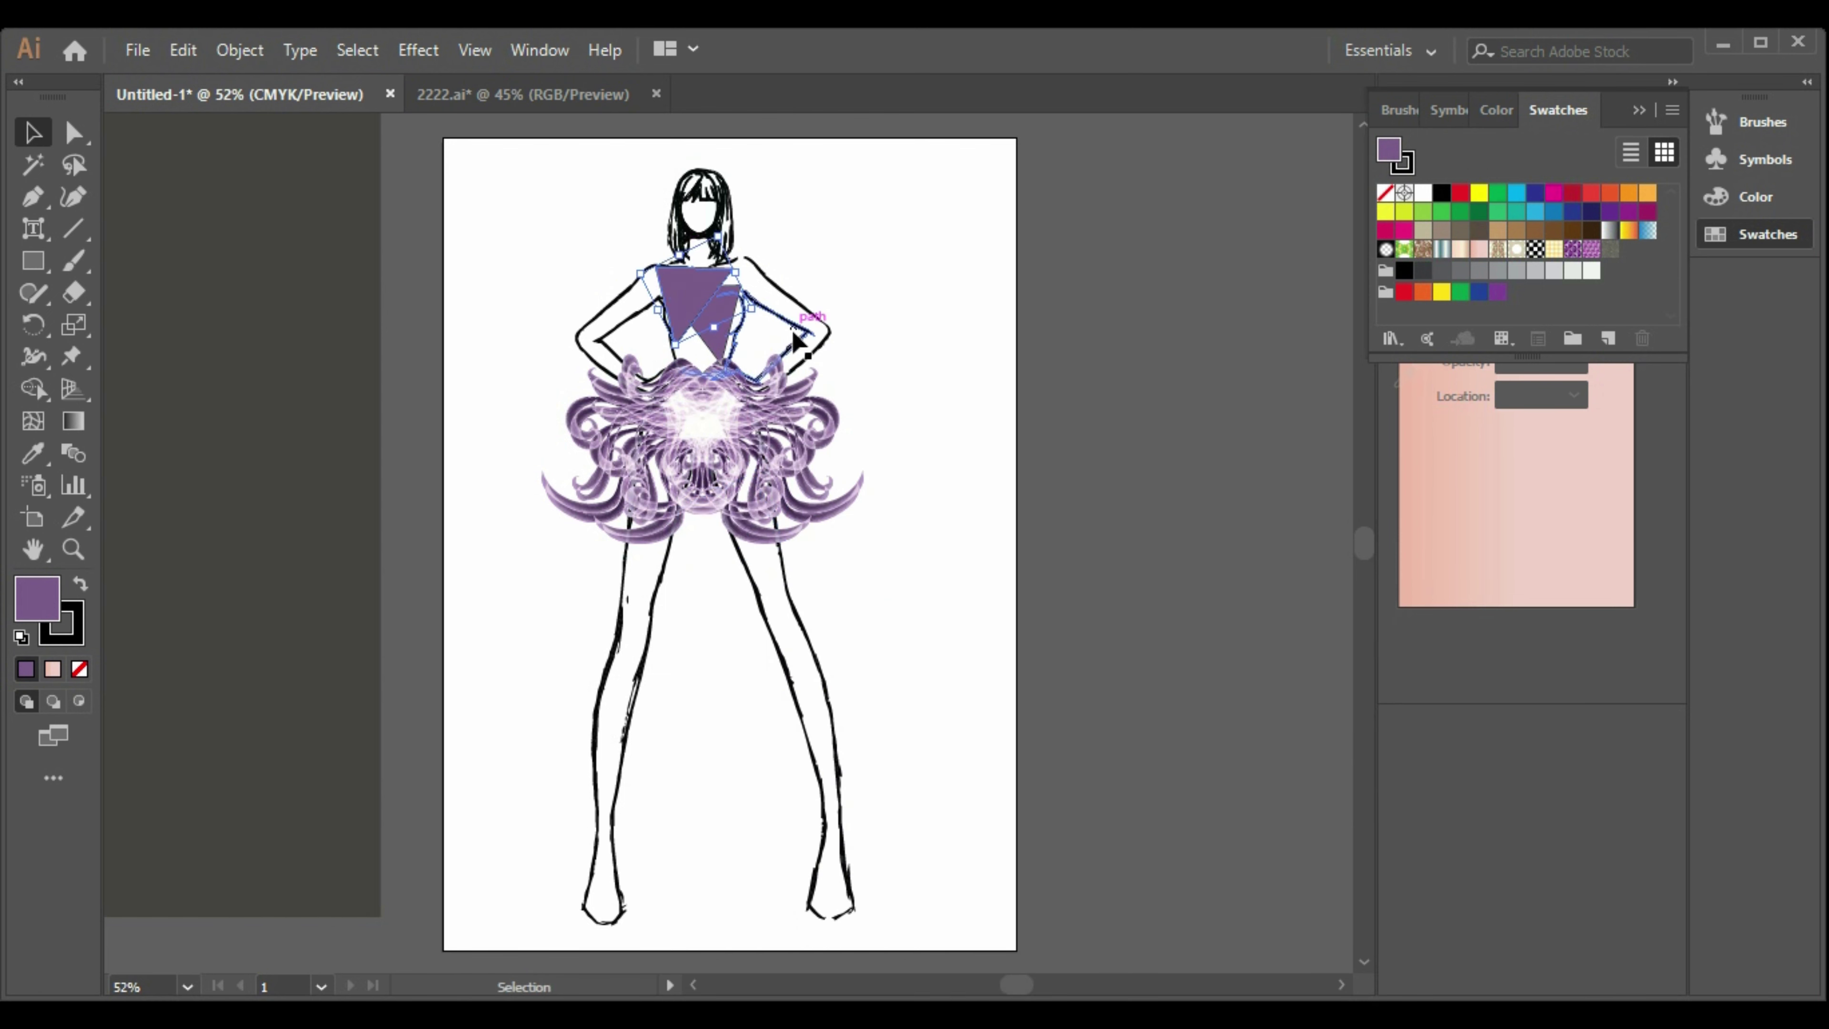
pyautogui.click(902, 266)
pyautogui.click(730, 285)
pyautogui.moveTo(747, 271); pyautogui.dragTo(677, 296)
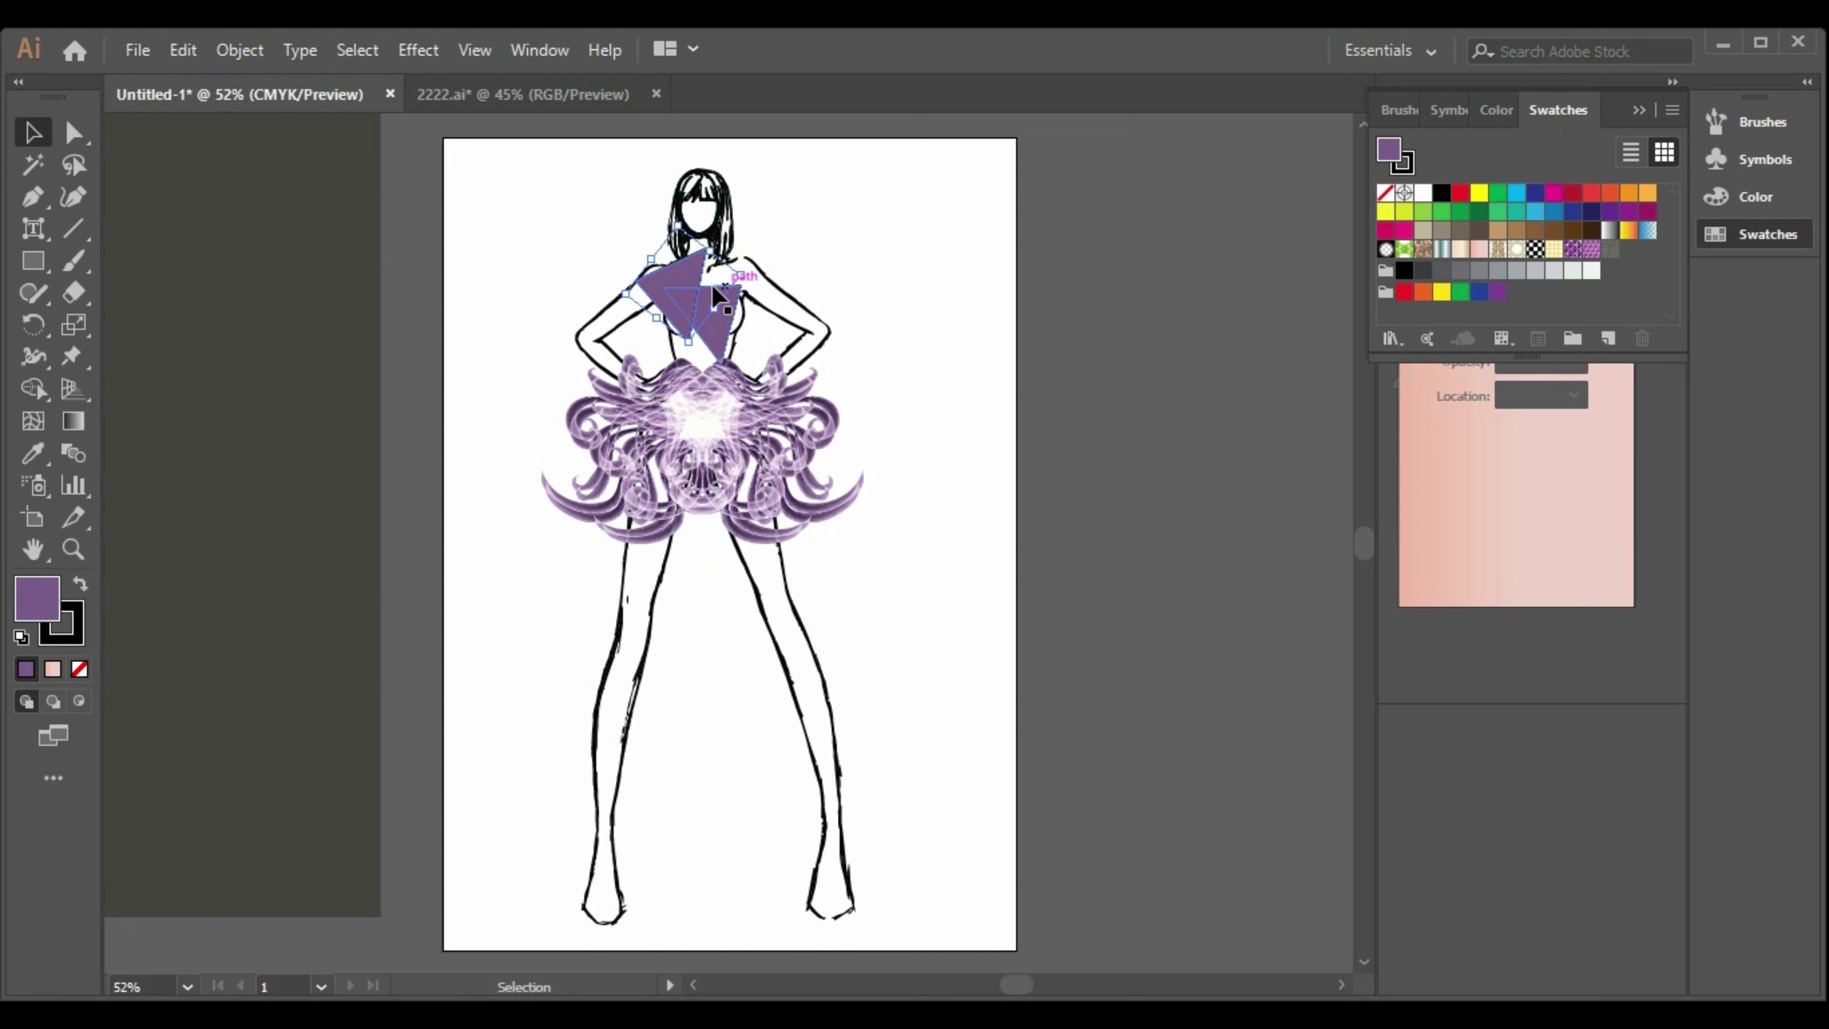
pyautogui.moveTo(677, 225); pyautogui.dragTo(678, 303)
pyautogui.press('Down')
pyautogui.press('Down')
pyautogui.press('Down')
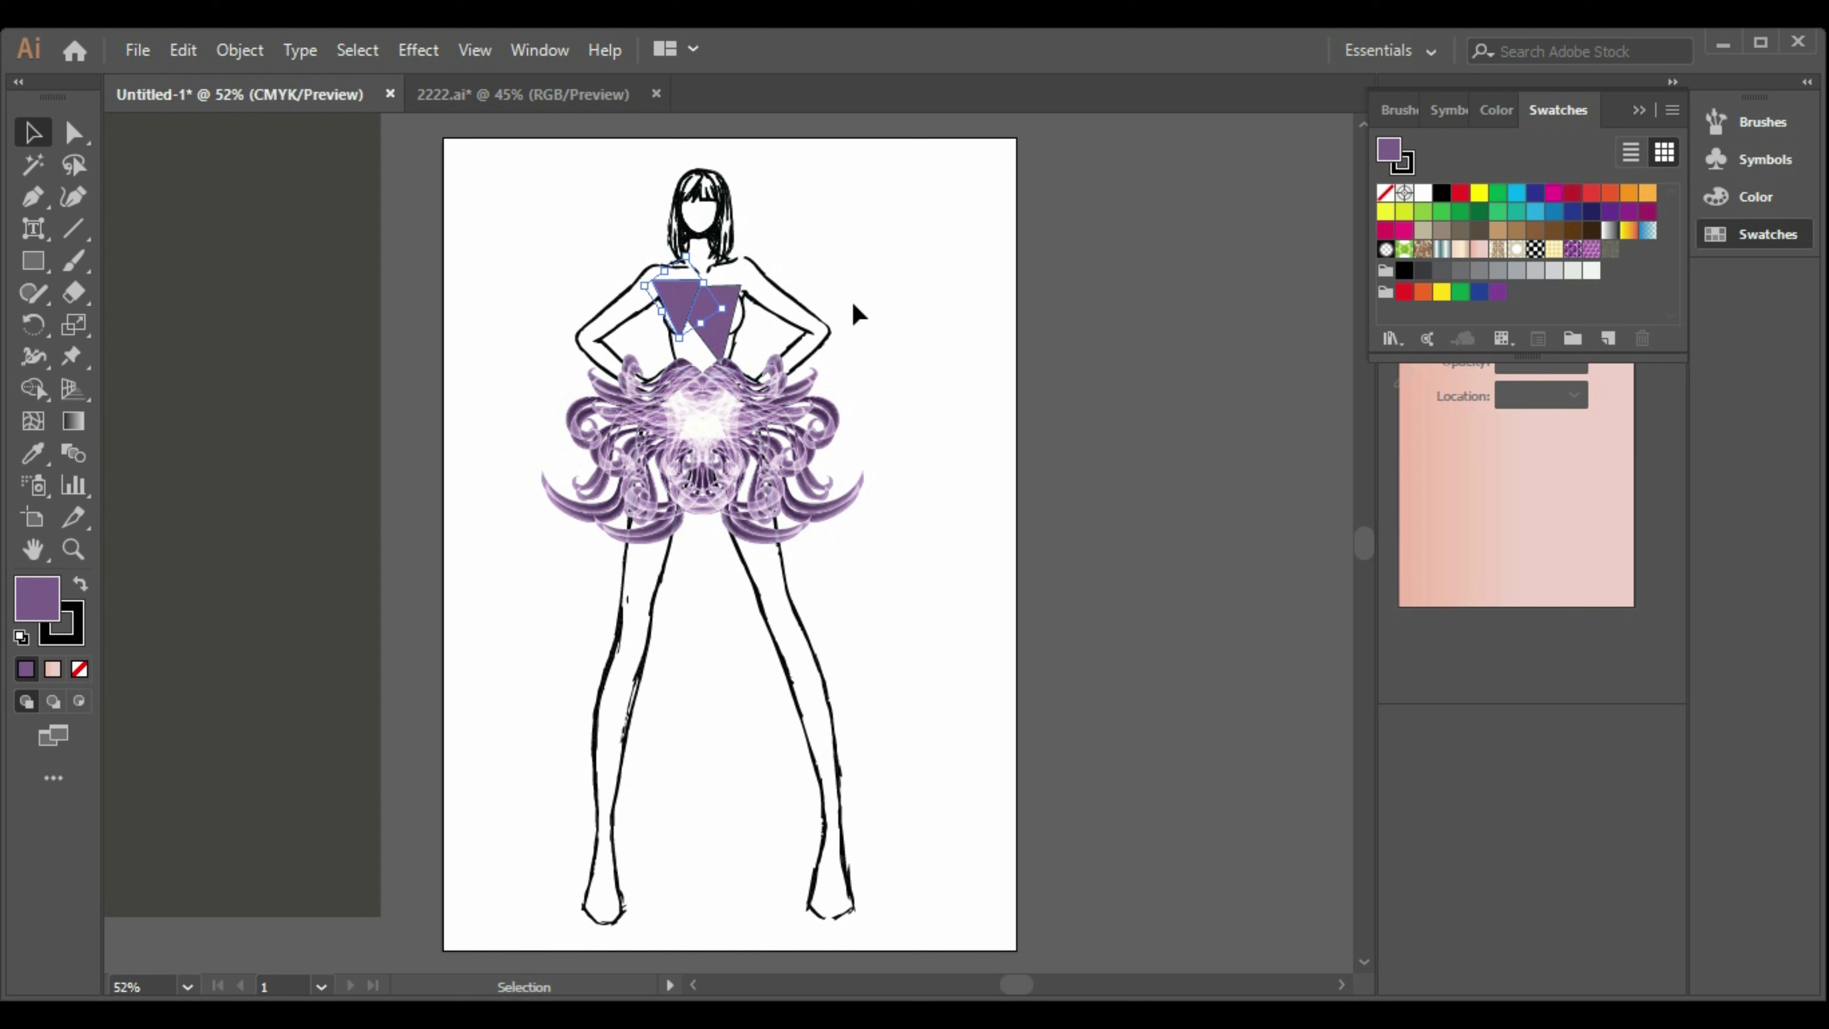
# Adjust the two purple triangles so they sit side by side across the figure's bust.
pyautogui.click(1011, 419)
pyautogui.hotkey('ctrl', 'z')
pyautogui.hotkey('ctrl', 'z')
pyautogui.hotkey('ctrl', 'z')
pyautogui.hotkey('ctrl', 'z')
pyautogui.hotkey('ctrl', 'z')
pyautogui.hotkey('ctrl', 'z')
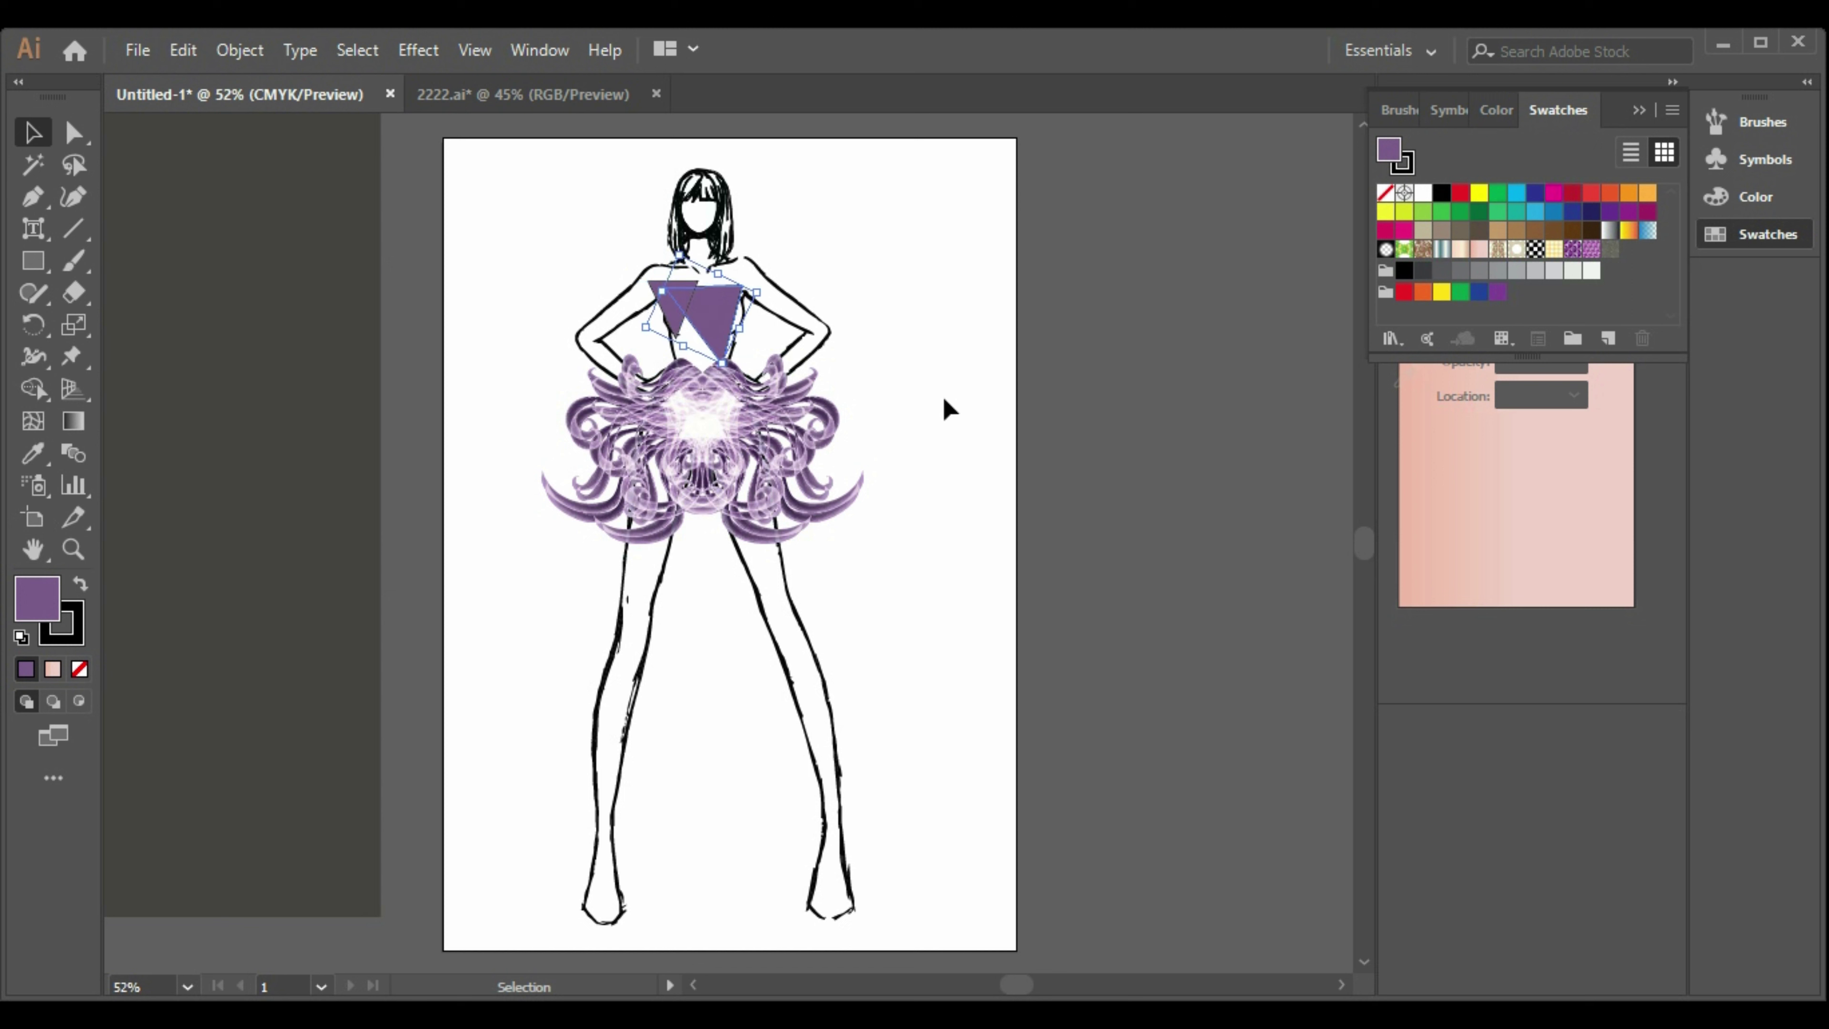
pyautogui.hotkey('ctrl', 'z')
pyautogui.hotkey('ctrl', 'z')
pyautogui.hotkey('ctrl', 'z')
pyautogui.hotkey('ctrl', 'z')
pyautogui.hotkey('ctrl', 'z')
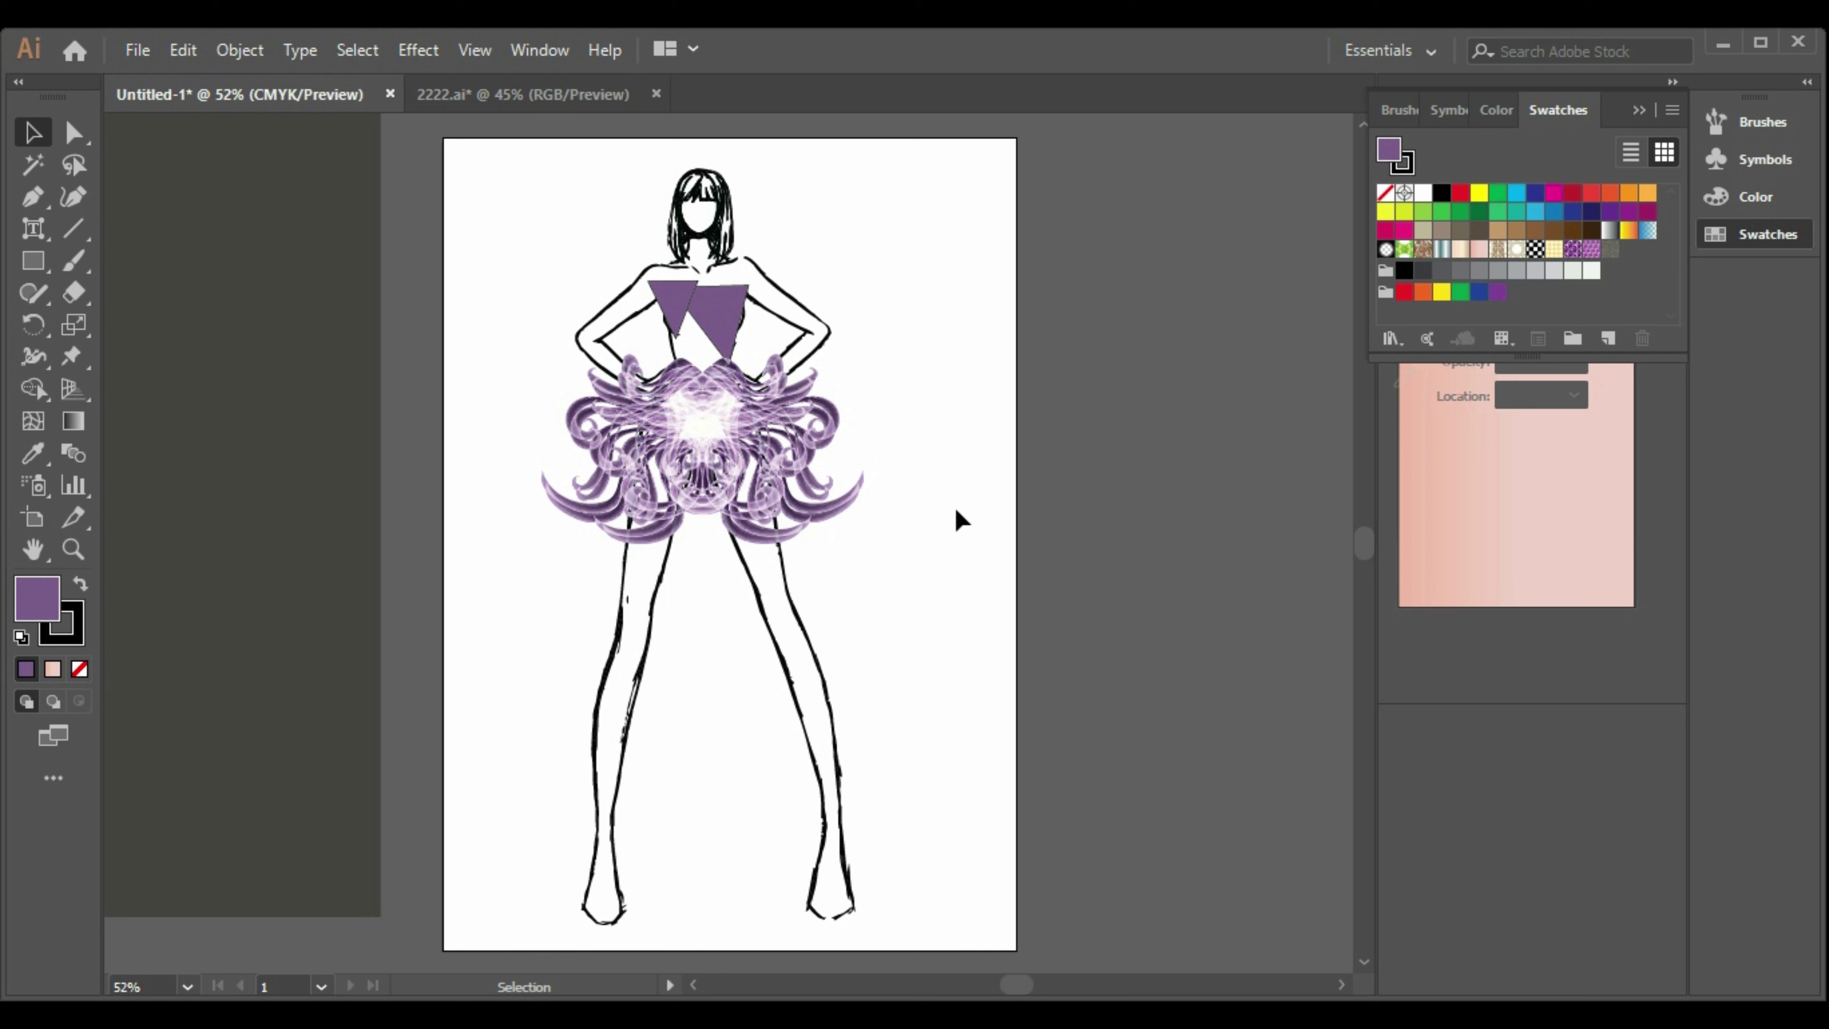
# Place a narrow, flattened copy of the purple triangle on the figure's right arm.
pyautogui.keyDown('ctrl'); pyautogui.click(672, 303); pyautogui.keyUp('ctrl')
pyautogui.moveTo(671, 302); pyautogui.dragTo(956, 578)
pyautogui.moveTo(958, 618); pyautogui.dragTo(949, 723)
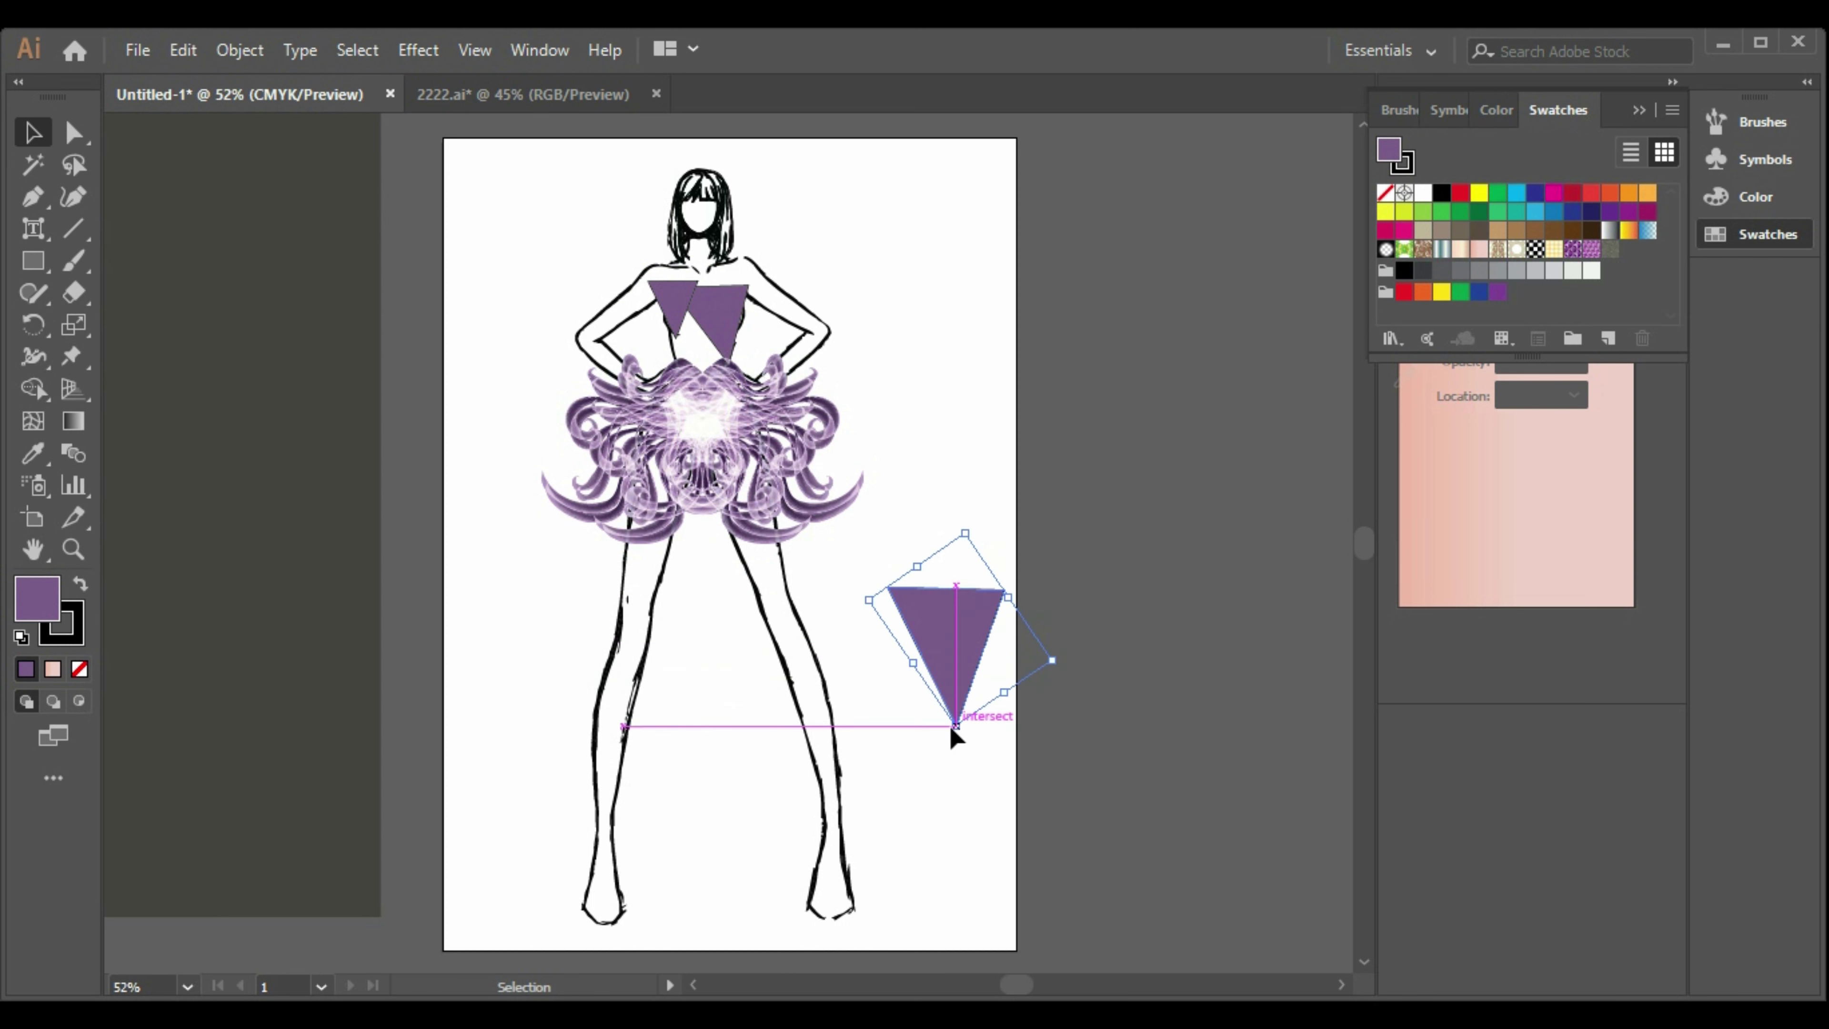
pyautogui.moveTo(1005, 597); pyautogui.dragTo(890, 598)
pyautogui.moveTo(936, 670); pyautogui.dragTo(812, 295)
pyautogui.press('Down')
pyautogui.press('Down')
pyautogui.press('Down')
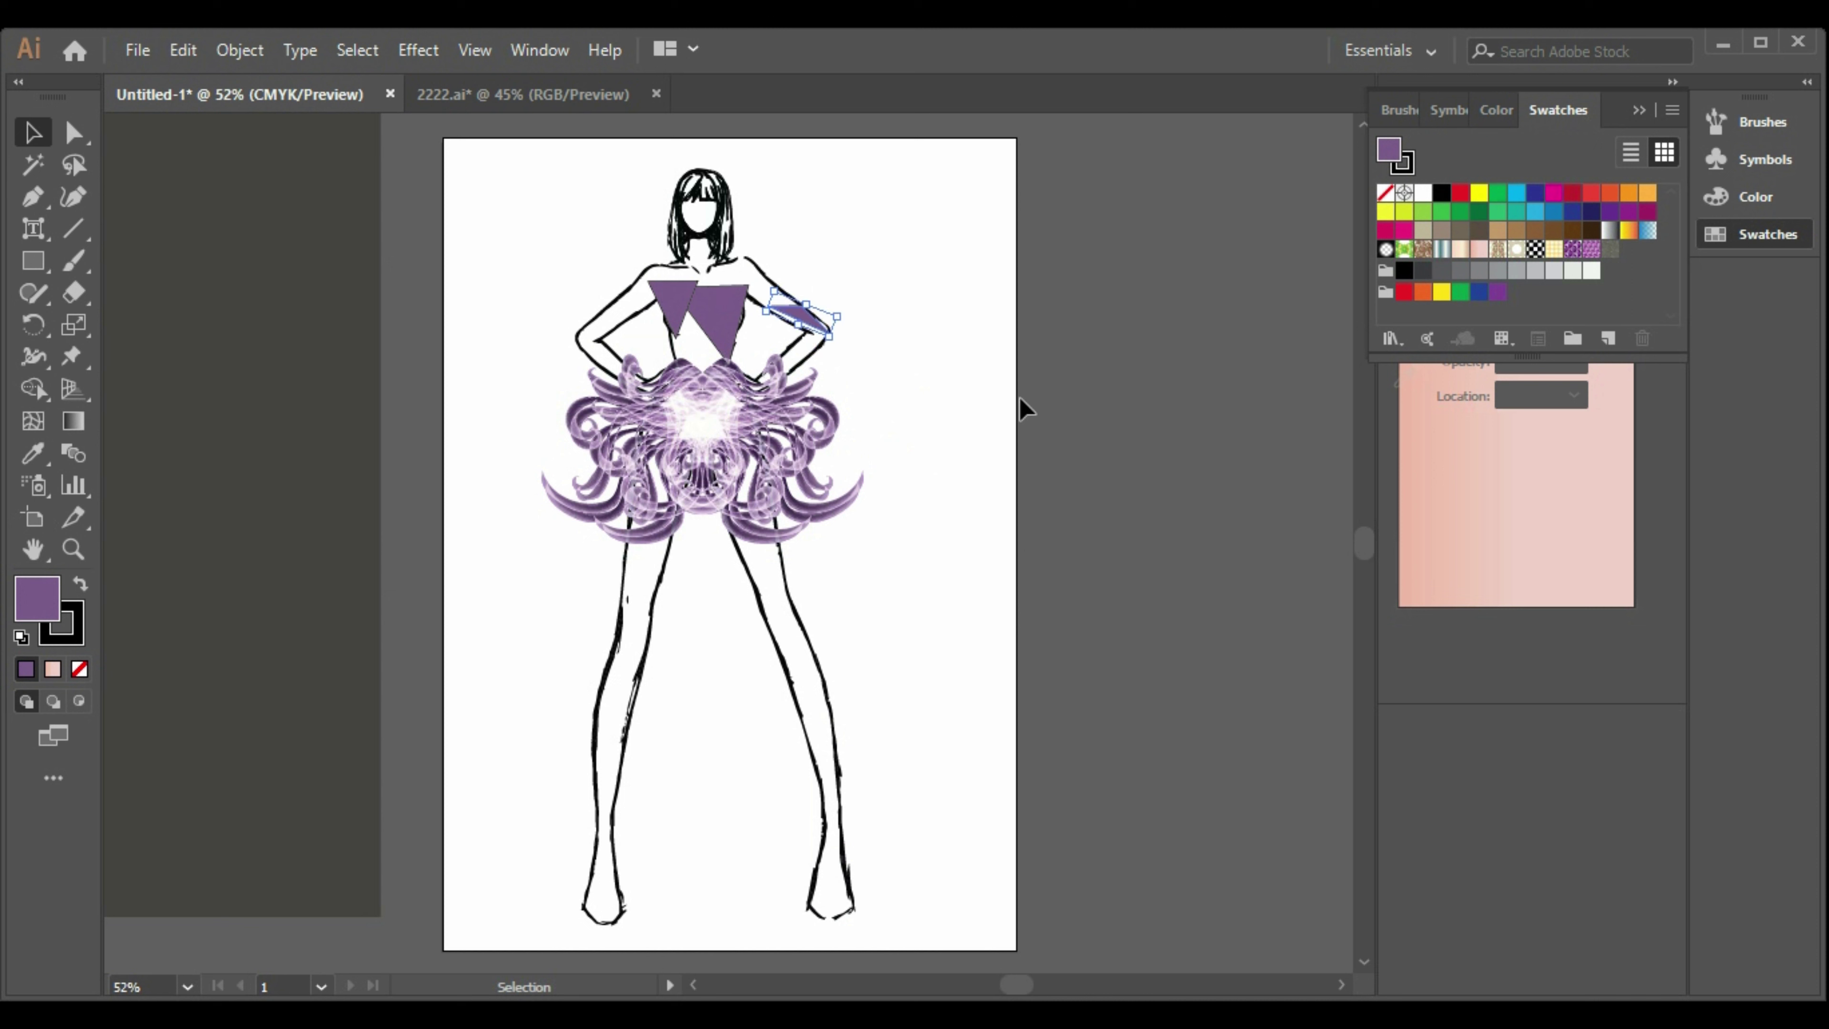
# Delete the purple triangle lying on the figure's right arm.
pyautogui.click(994, 350)
pyautogui.click(799, 318)
pyautogui.press('Return')
pyautogui.click(1051, 773)
pyautogui.click(973, 409)
# With the left bodice triangle selected, open the Arrows_Special brush library and enlarge its brush list.
pyautogui.click(673, 306)
pyautogui.click(1398, 110)
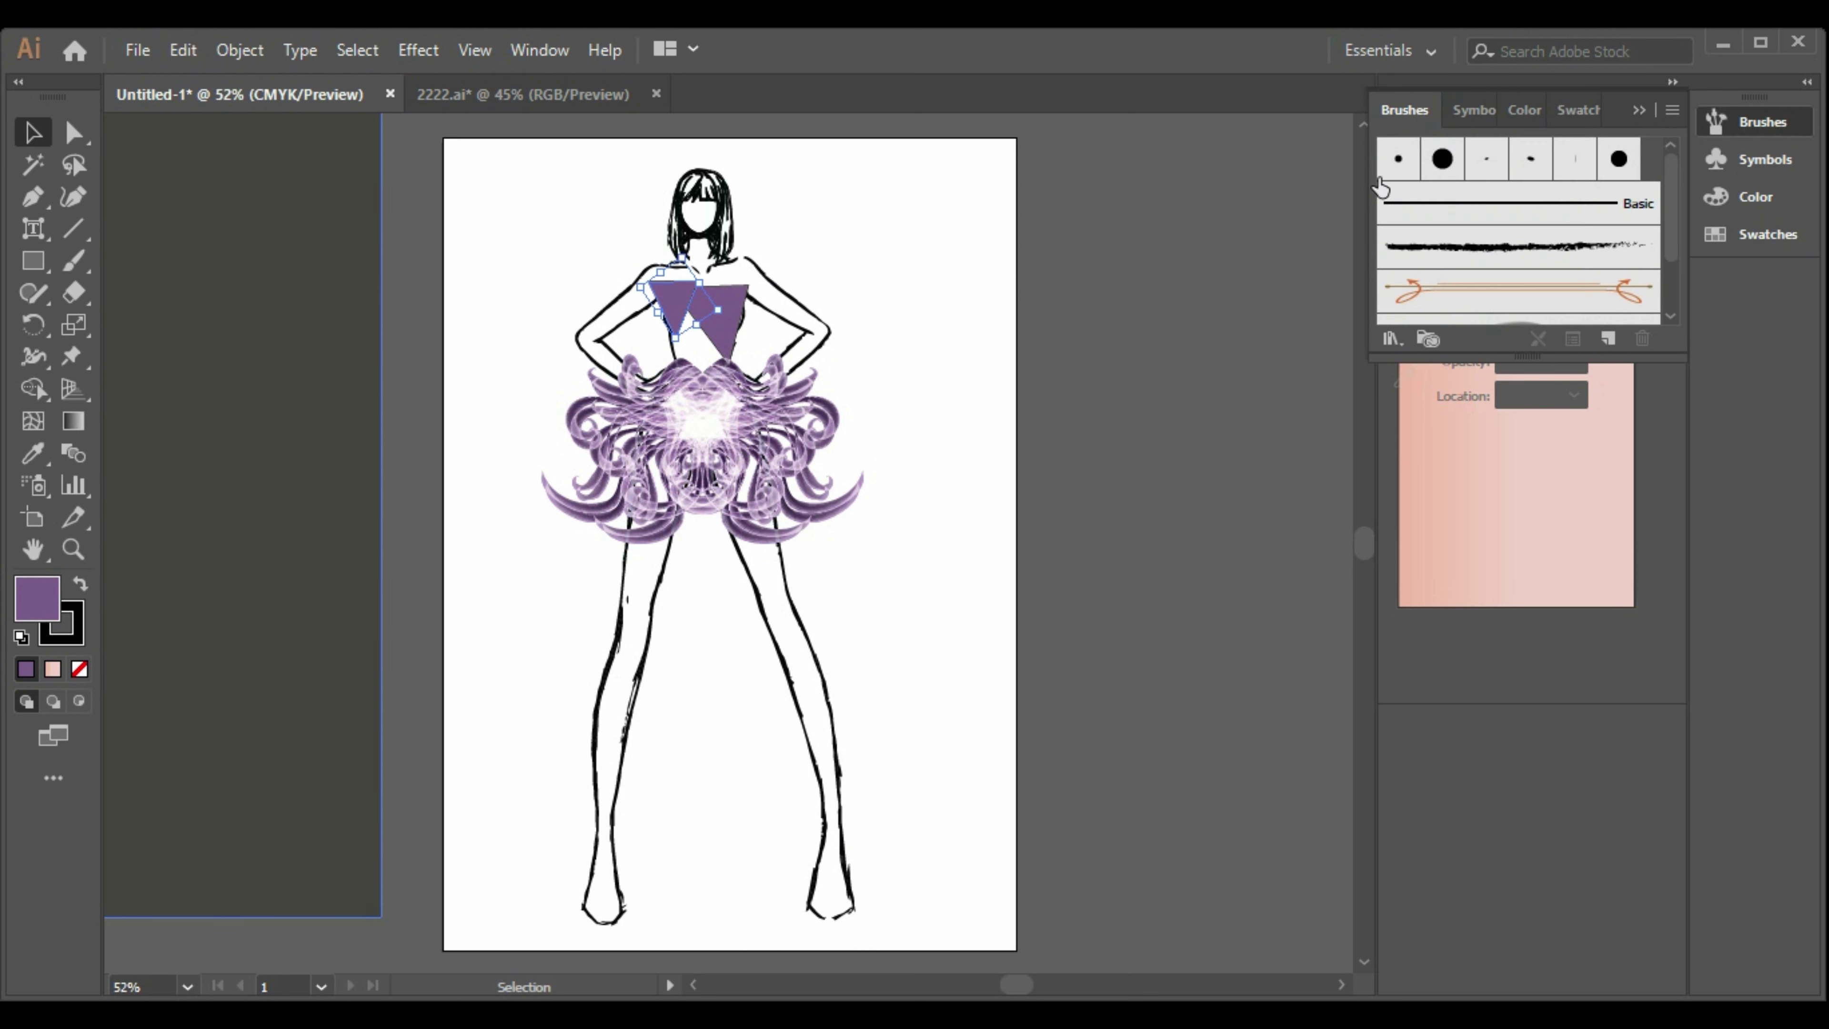
pyautogui.click(1391, 338)
pyautogui.moveTo(1470, 412)
pyautogui.click(1260, 412)
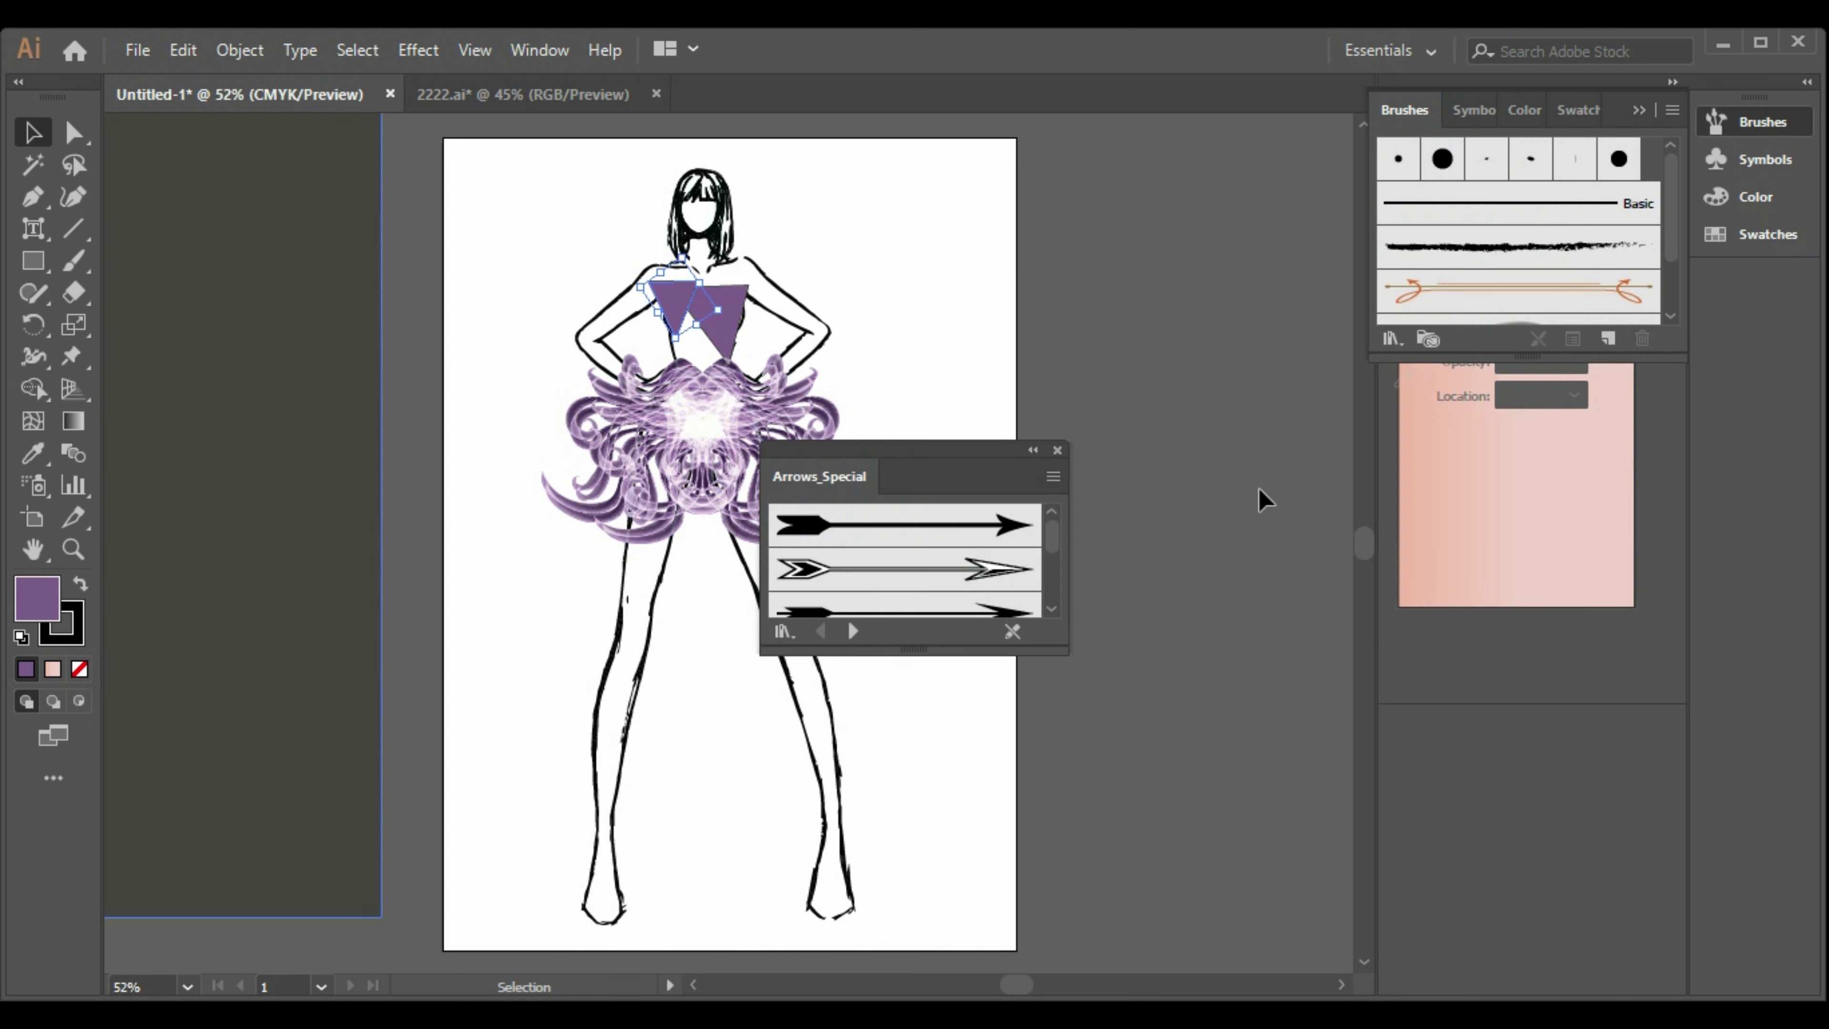
pyautogui.moveTo(900, 450); pyautogui.dragTo(1217, 351)
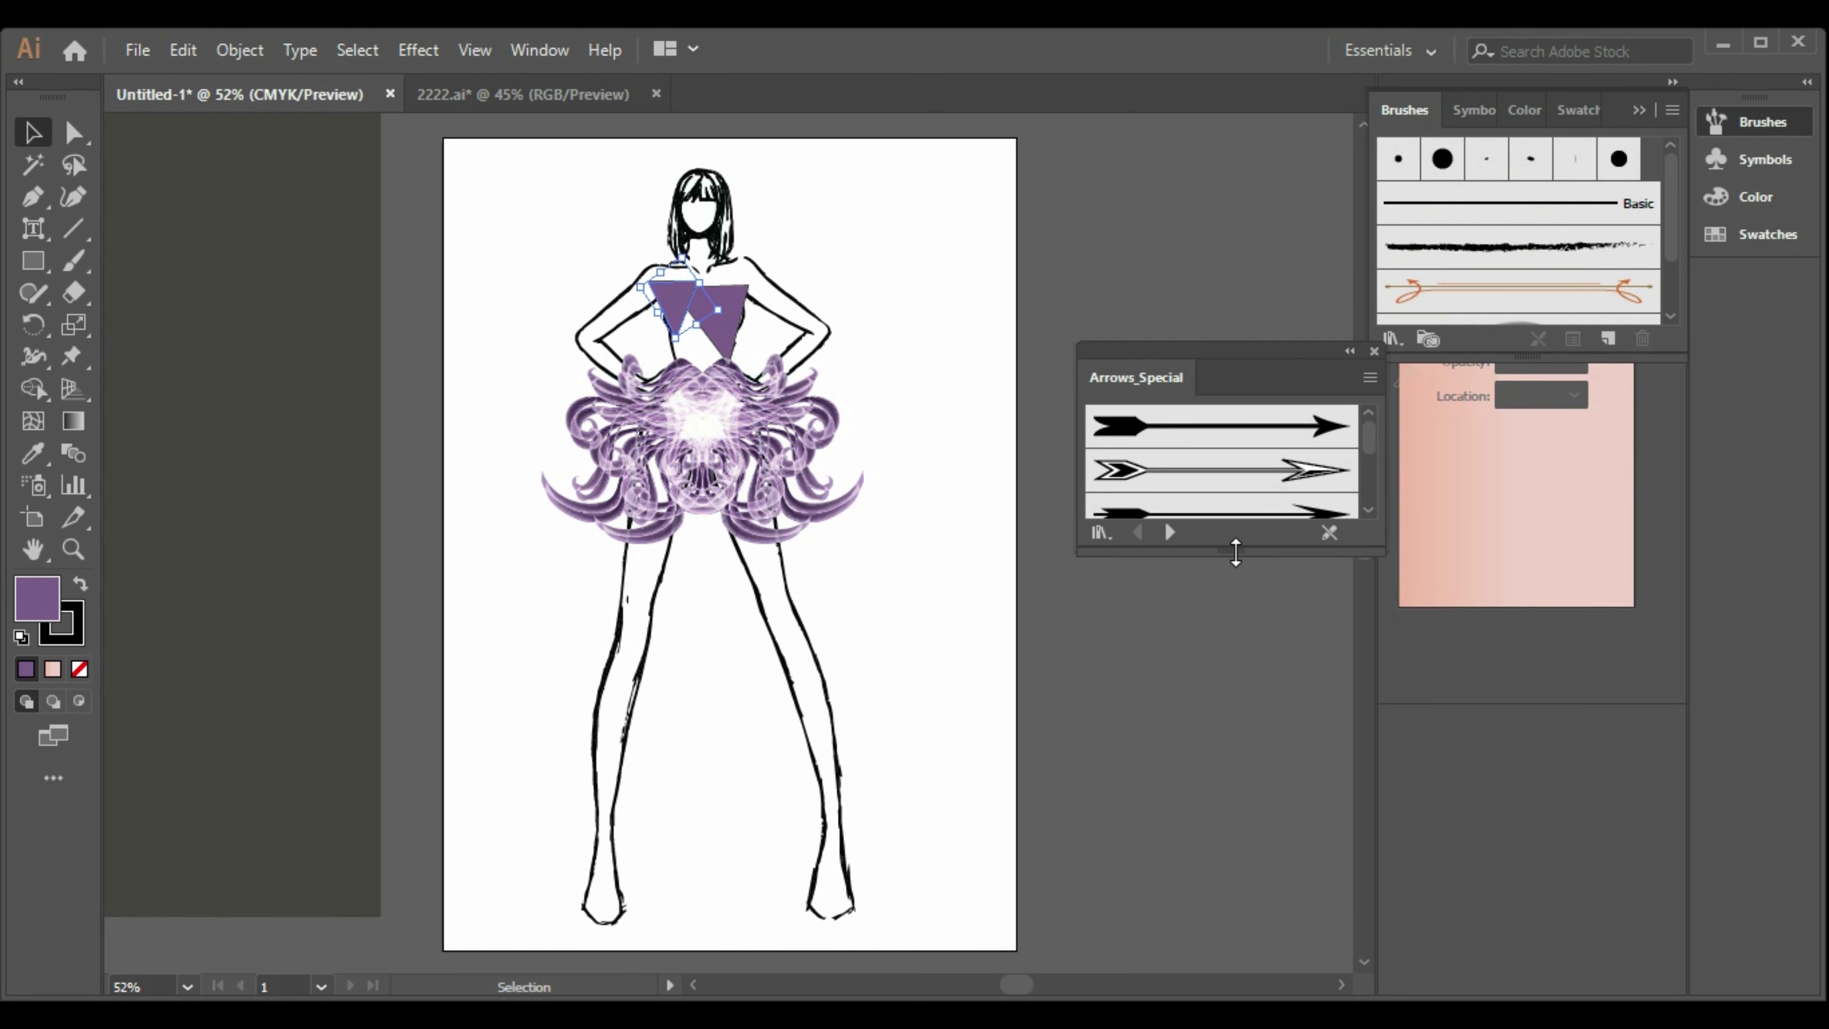
pyautogui.moveTo(1235, 552); pyautogui.dragTo(1235, 882)
# Apply the outlined feather-tailed arrow brush to the edges of both bodice triangles.
pyautogui.click(1221, 690)
pyautogui.moveTo(730, 311); pyautogui.dragTo(732, 313)
pyautogui.click(963, 515)
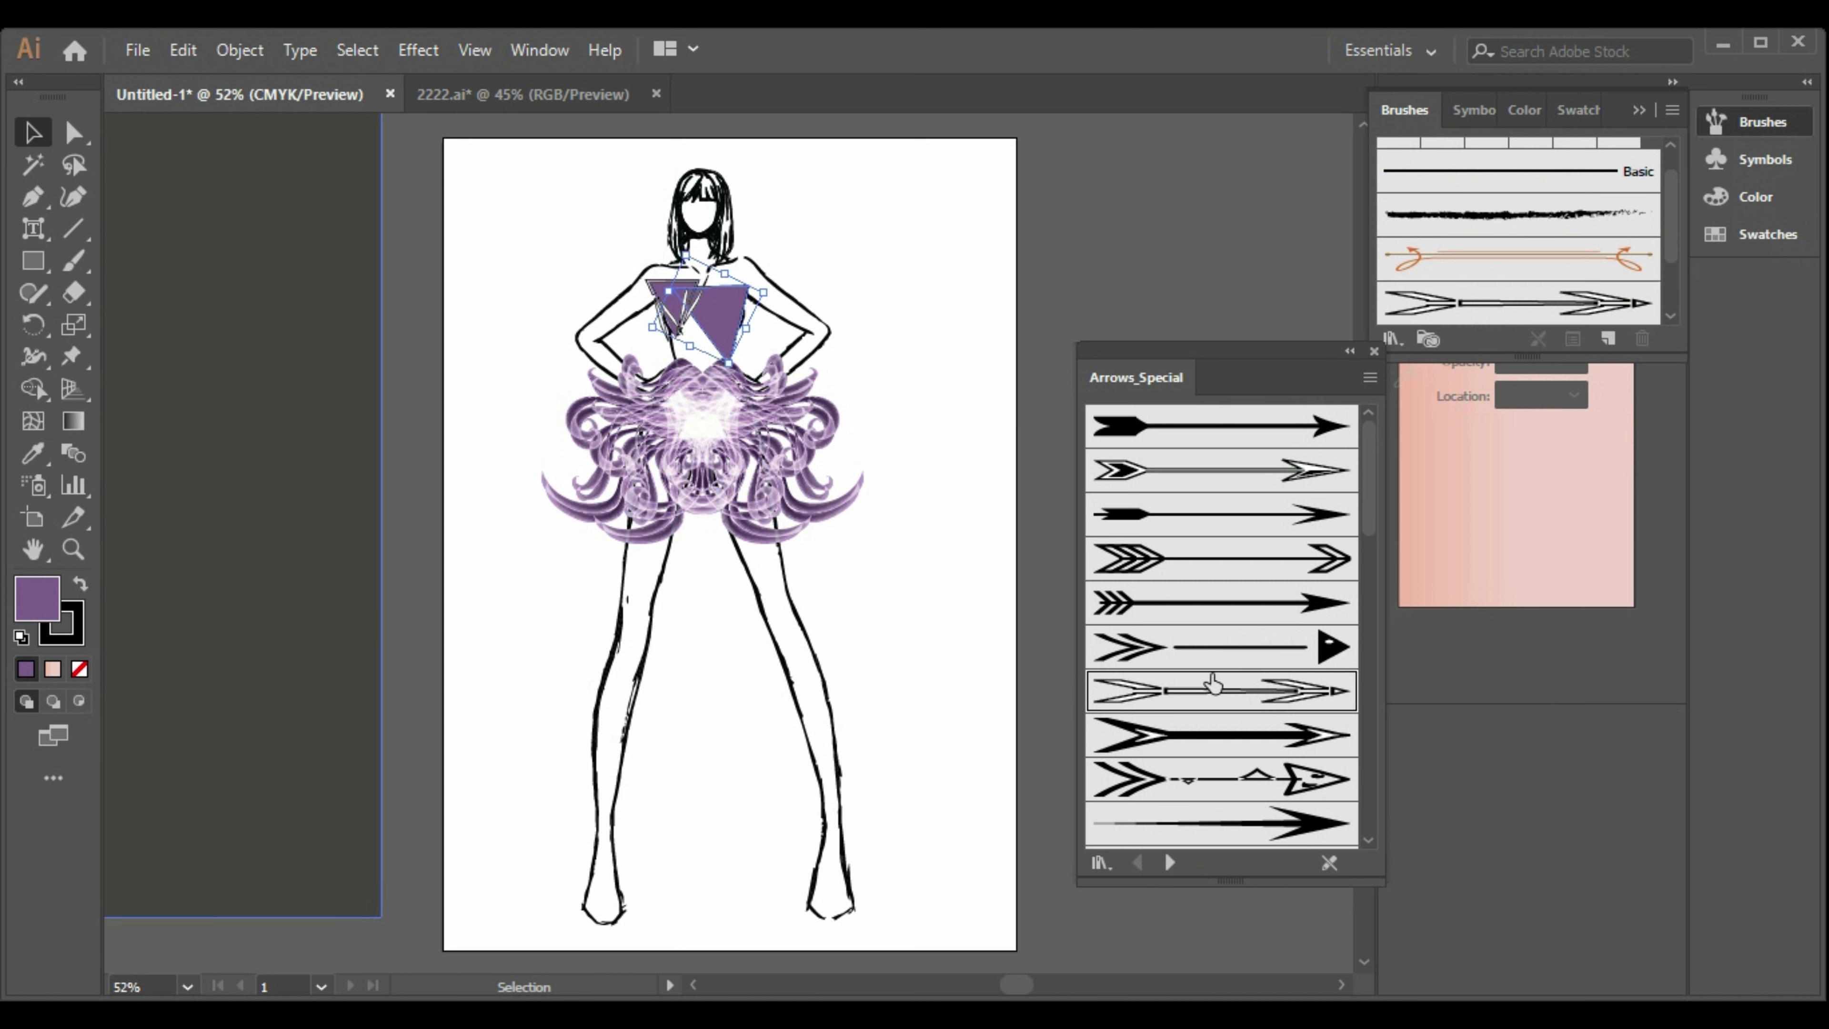
# Select the figure, skirt and bodice triangles together and bring them in front of the dark grey background rectangle.
pyautogui.moveTo(353, 481); pyautogui.dragTo(989, 522)
pyautogui.moveTo(980, 611); pyautogui.dragTo(442, 559)
pyautogui.click(695, 205)
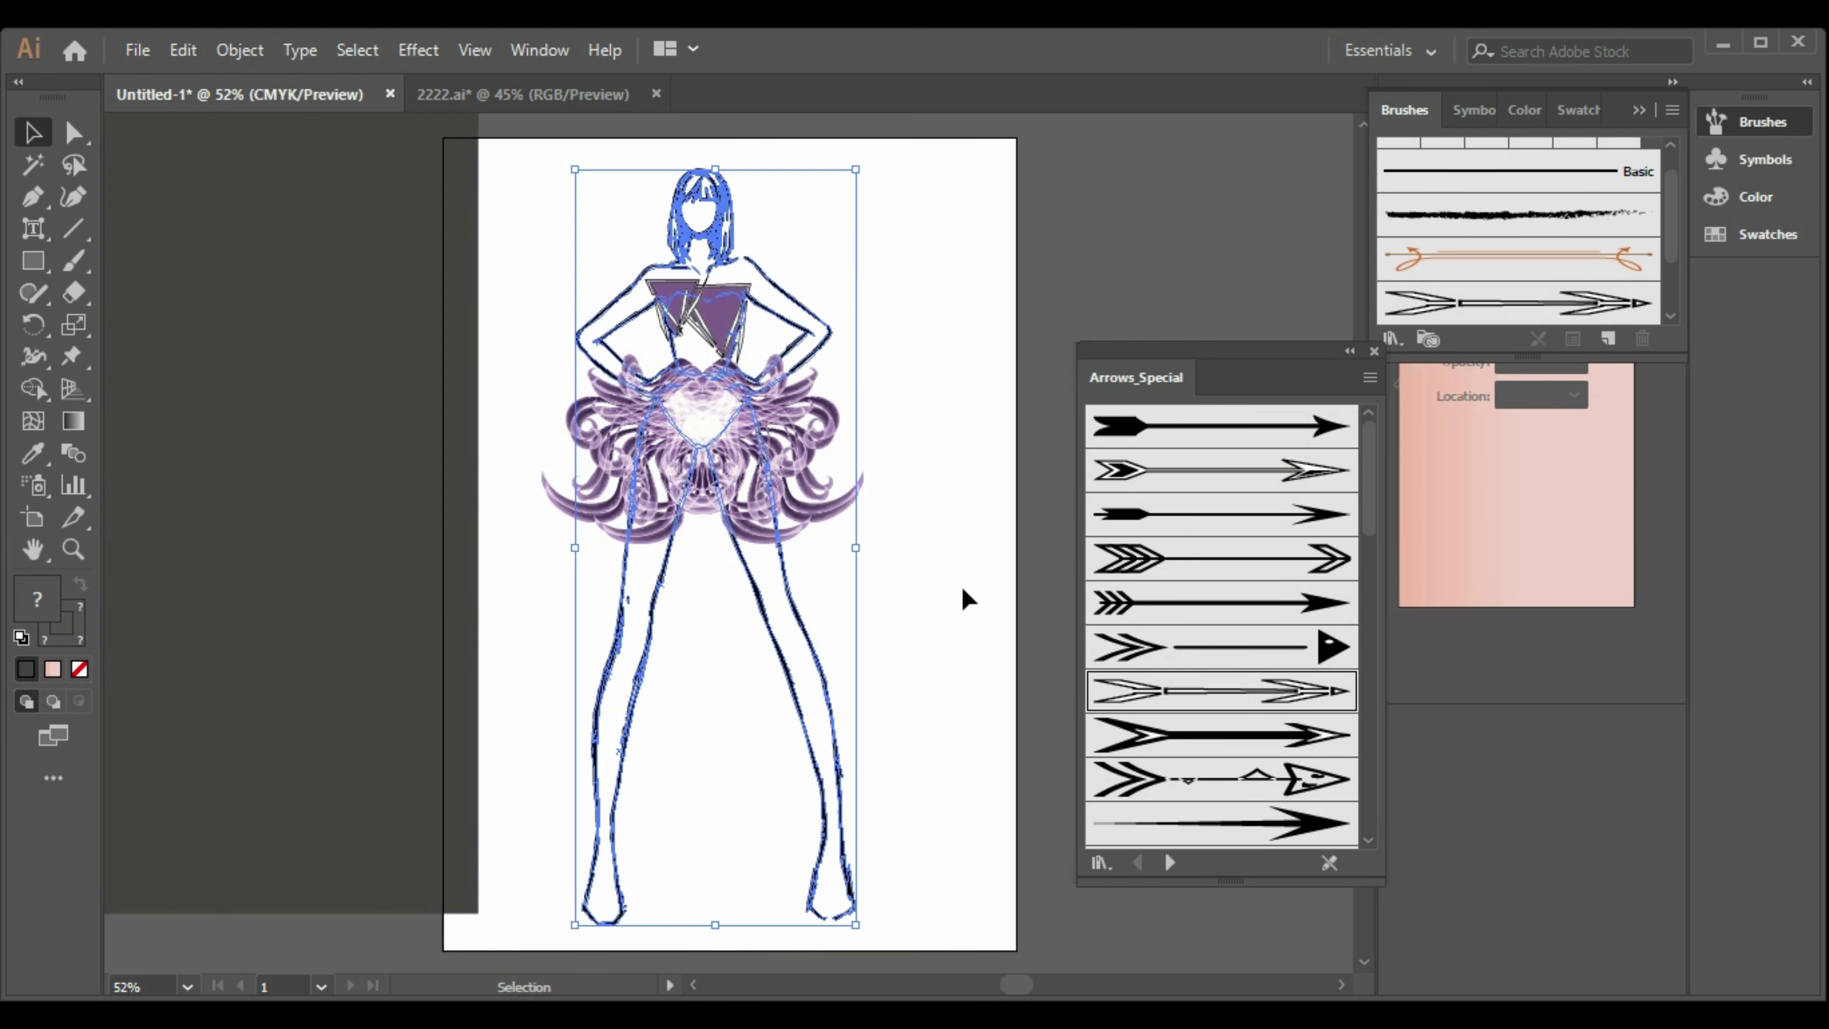
pyautogui.moveTo(558, 166); pyautogui.dragTo(943, 767)
pyautogui.rightClick(803, 618)
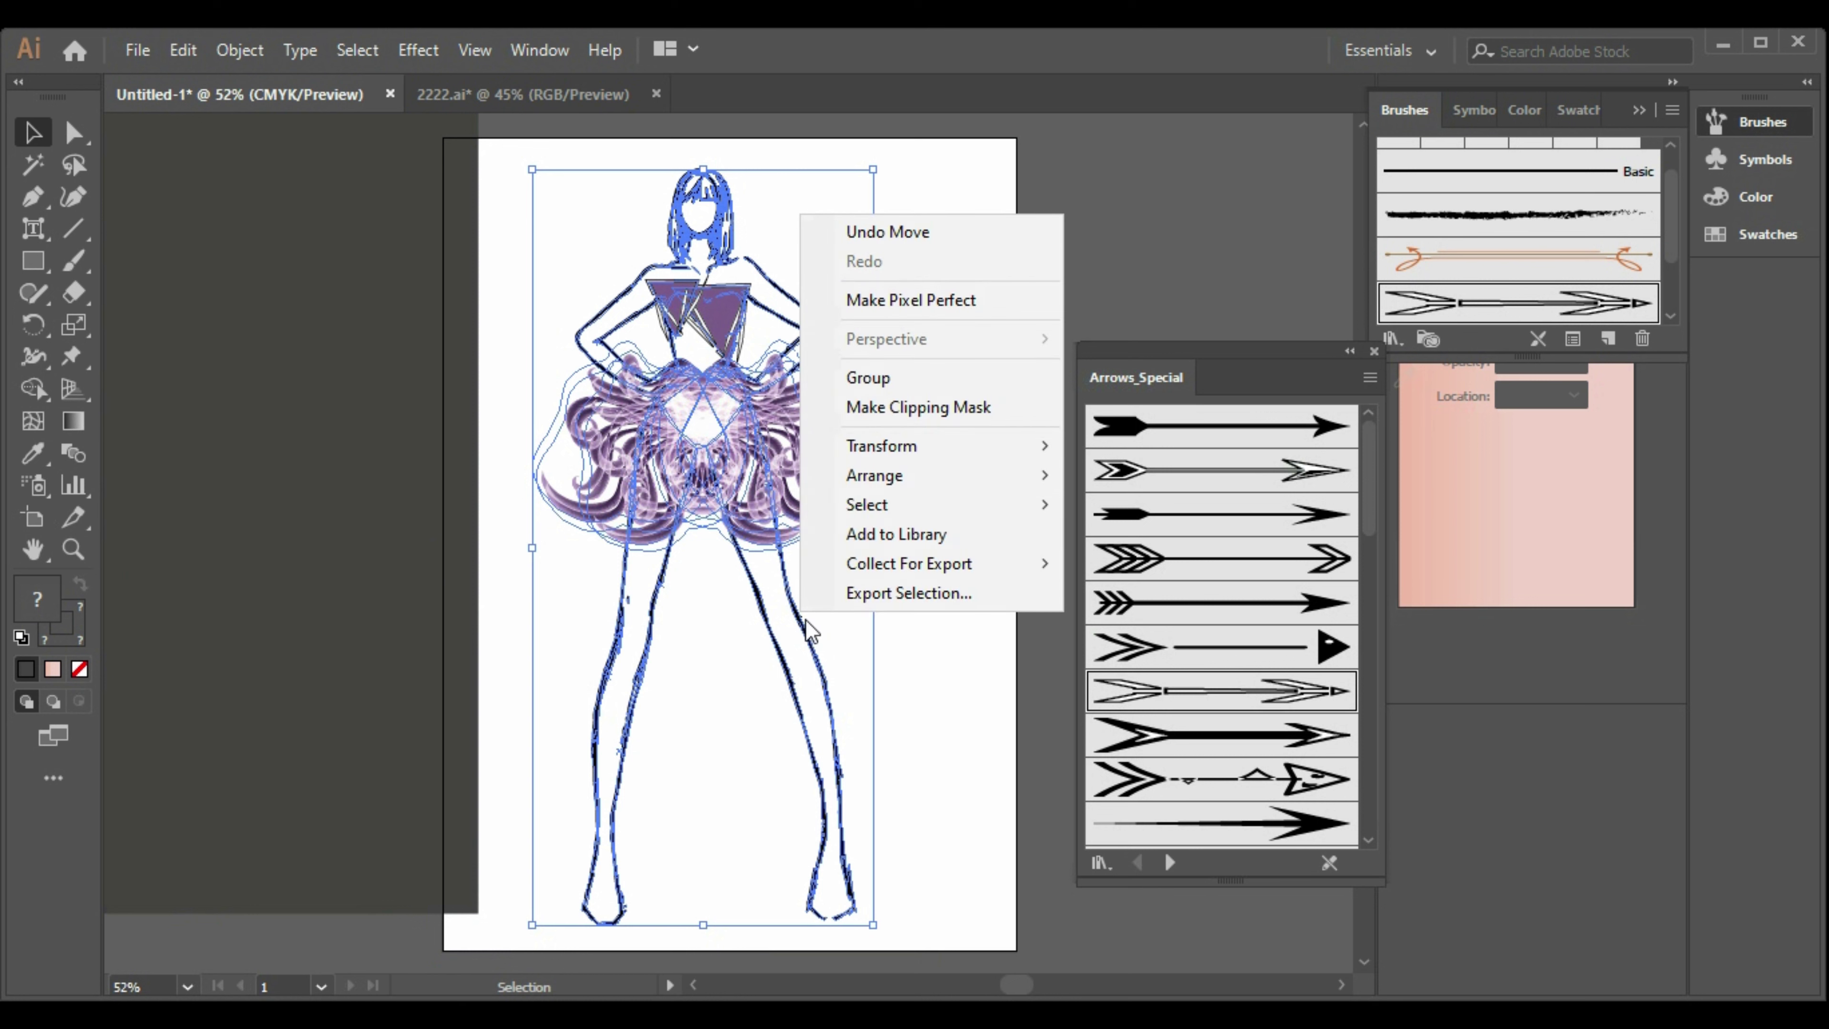
pyautogui.moveTo(875, 478)
pyautogui.click(1112, 478)
# Move the dark grey background rectangle over the artboard, behind the figure.
pyautogui.moveTo(339, 476); pyautogui.dragTo(872, 501)
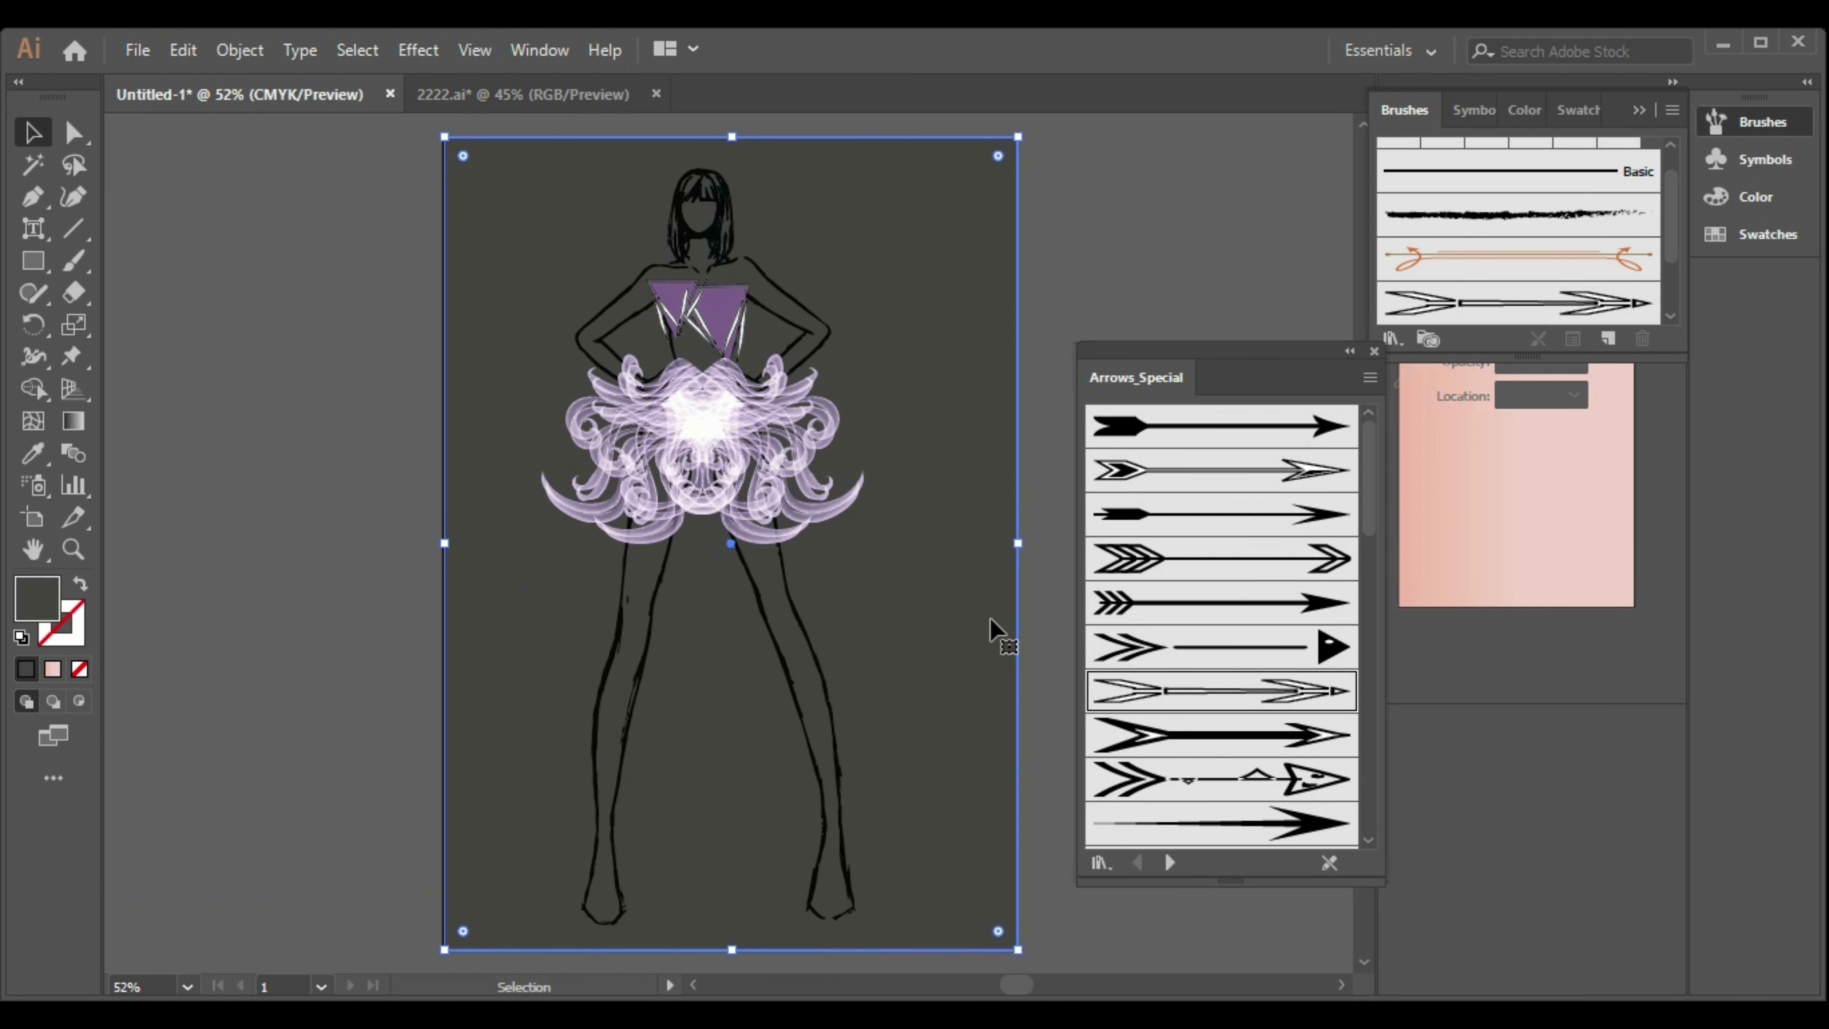
pyautogui.click(1051, 515)
pyautogui.click(965, 578)
pyautogui.click(1051, 637)
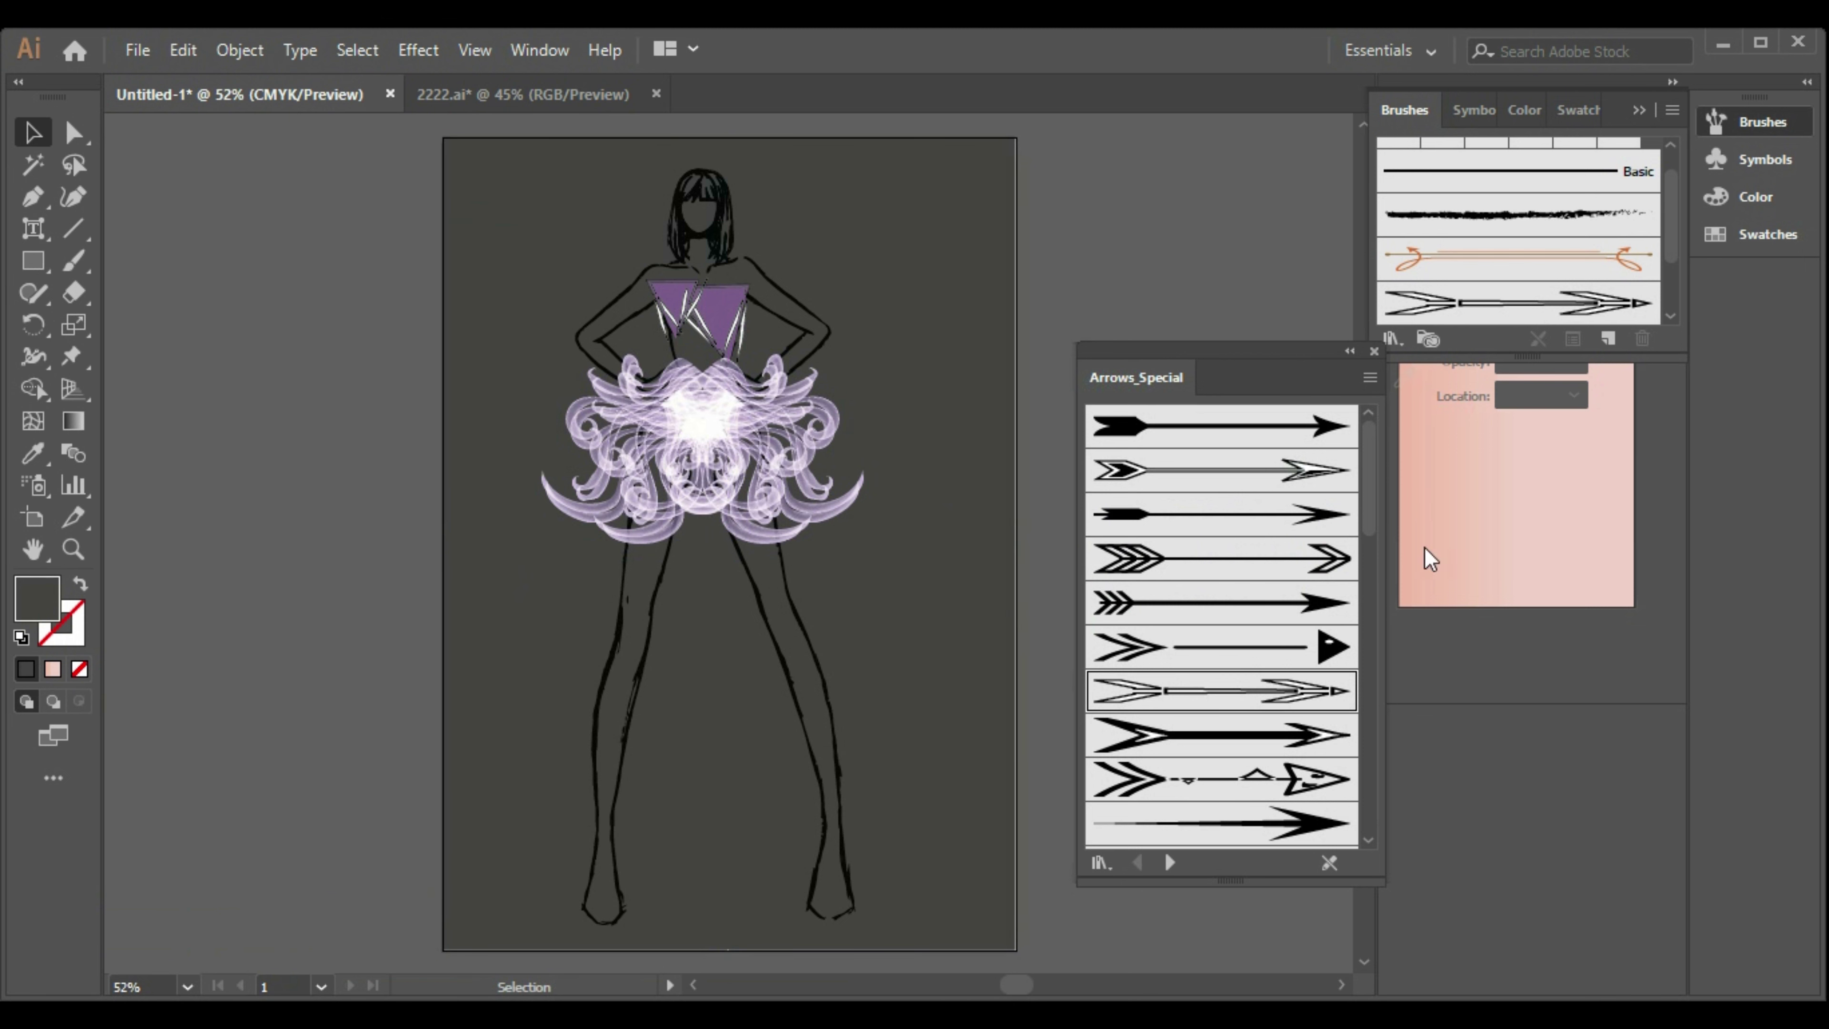
# Close the Arrows_Special brush library and move the dark grey background rectangle mostly off the artboard.
pyautogui.click(1373, 352)
pyautogui.moveTo(923, 534); pyautogui.dragTo(568, 558)
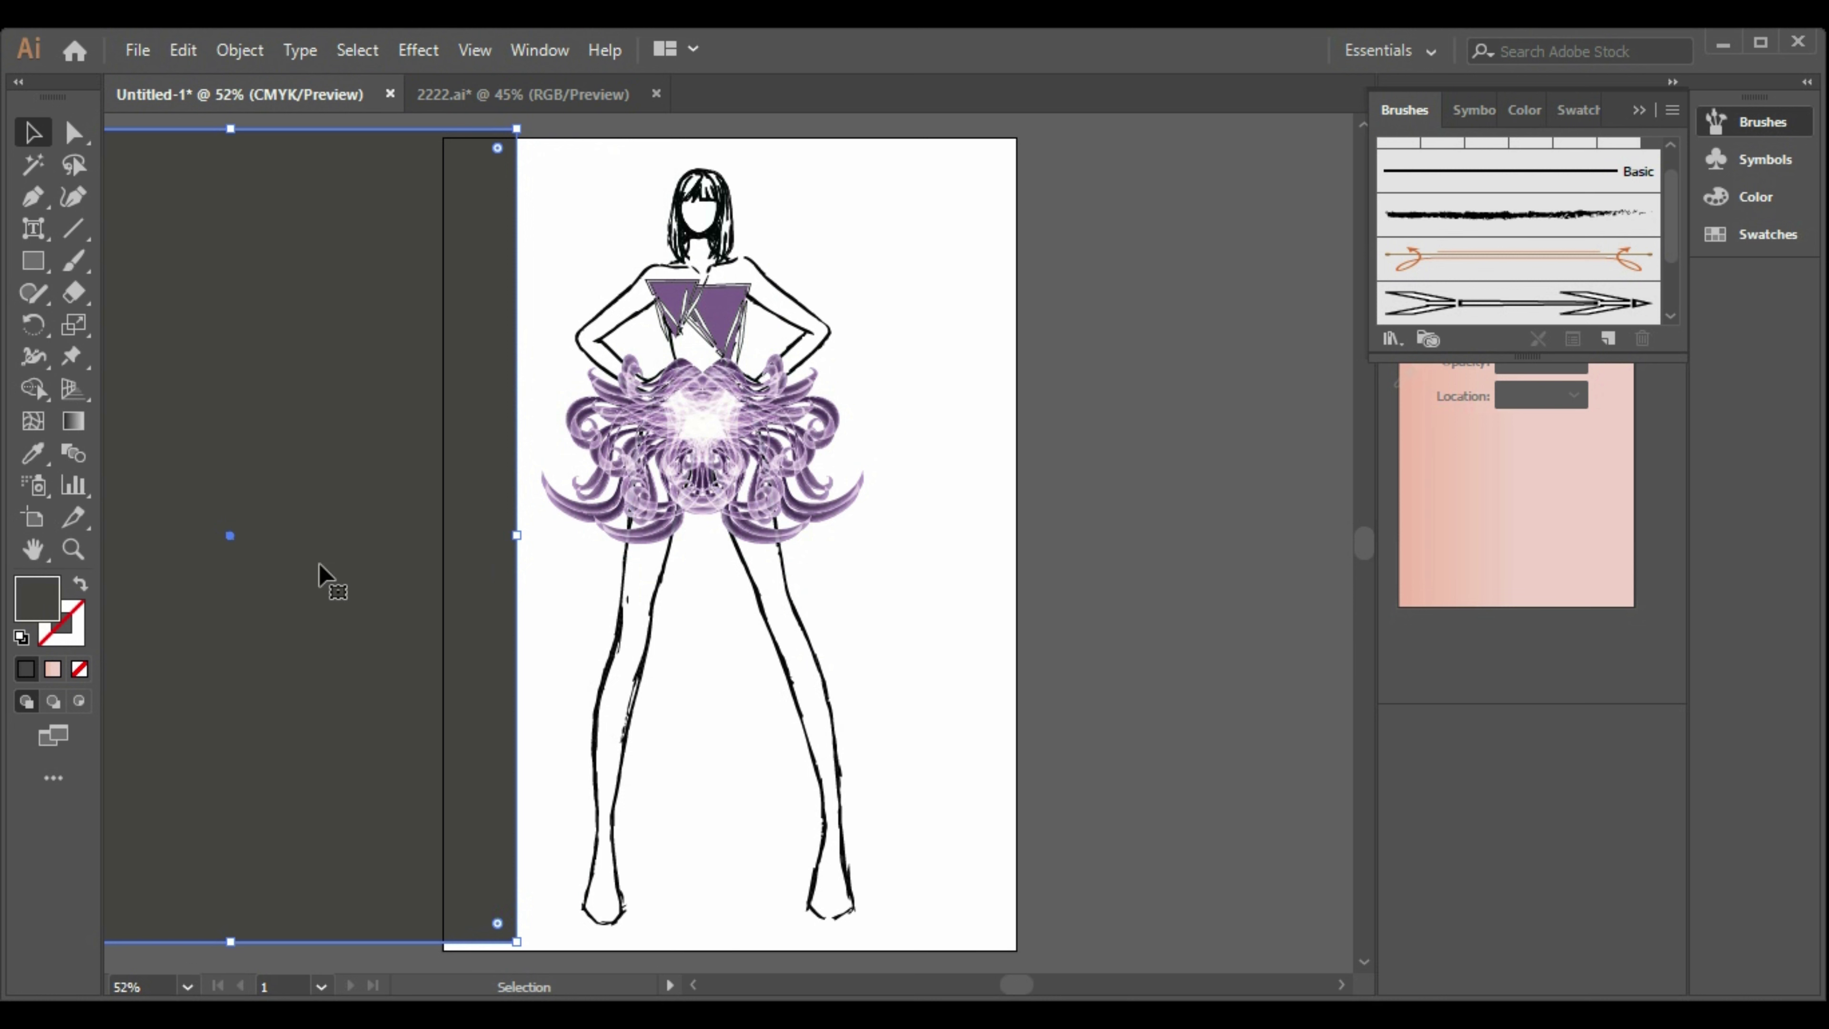
pyautogui.doubleClick(37, 599)
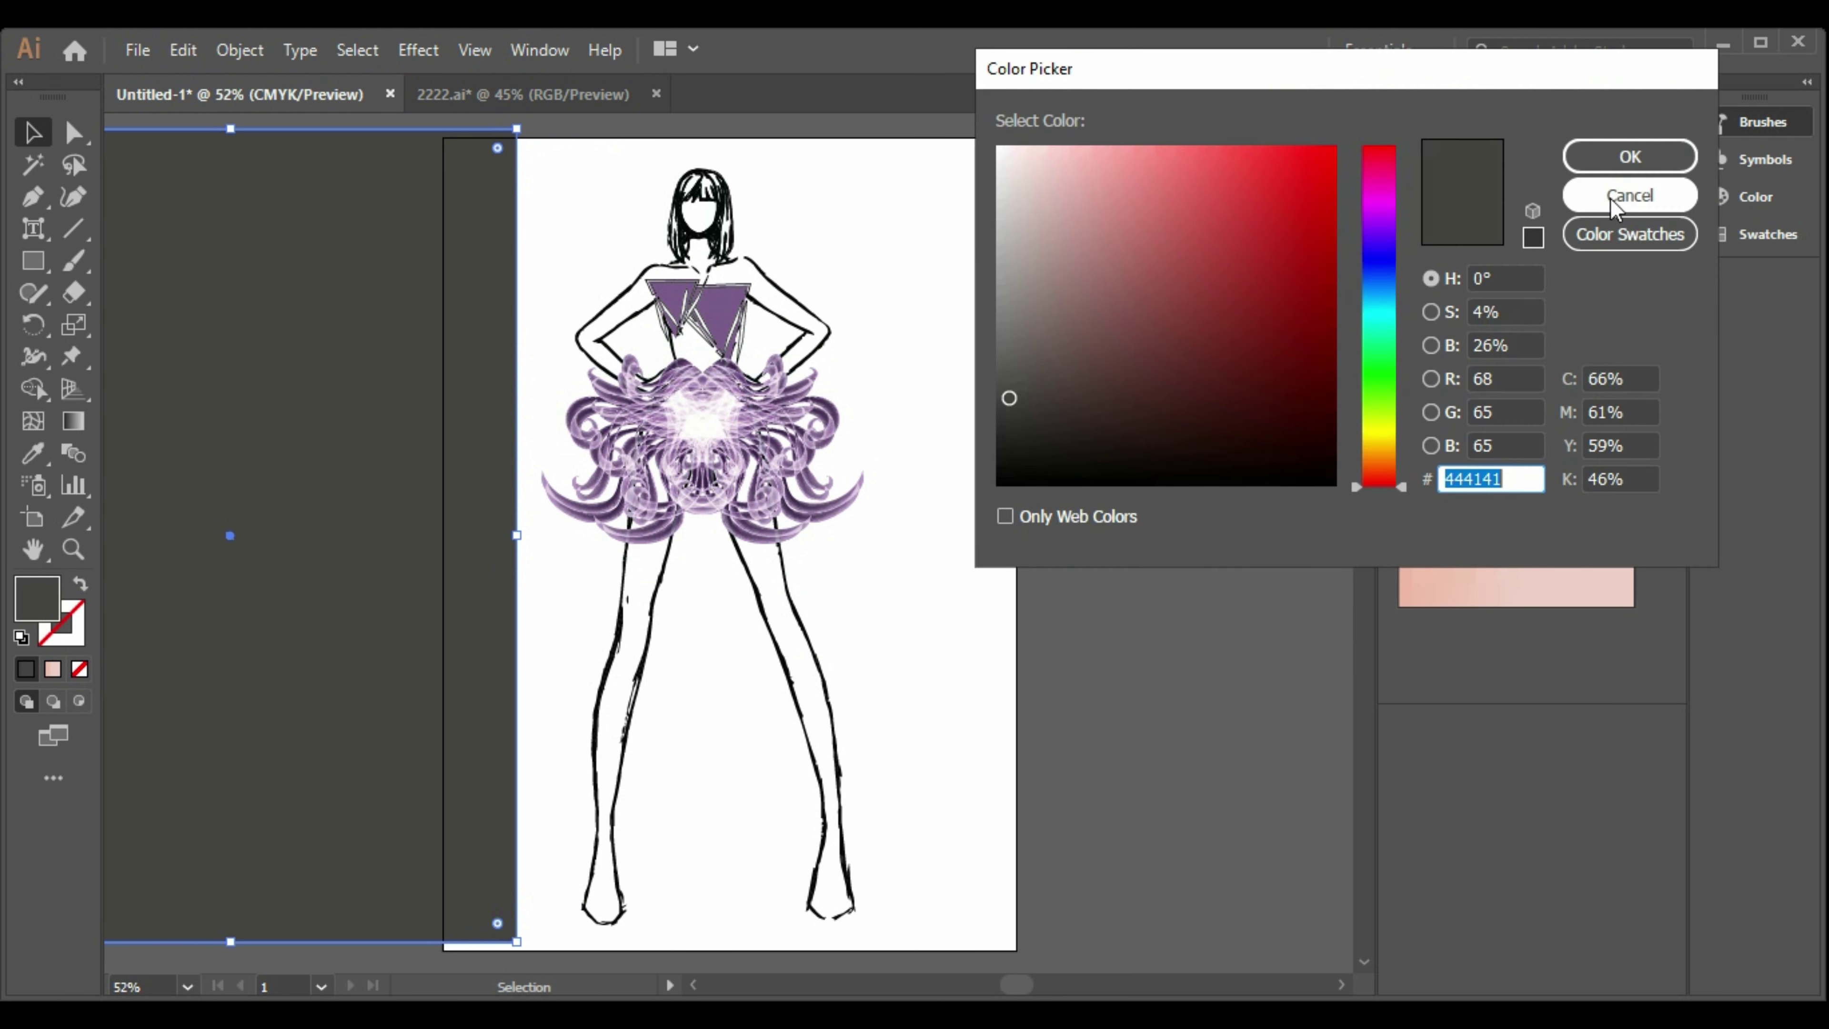
pyautogui.click(1656, 198)
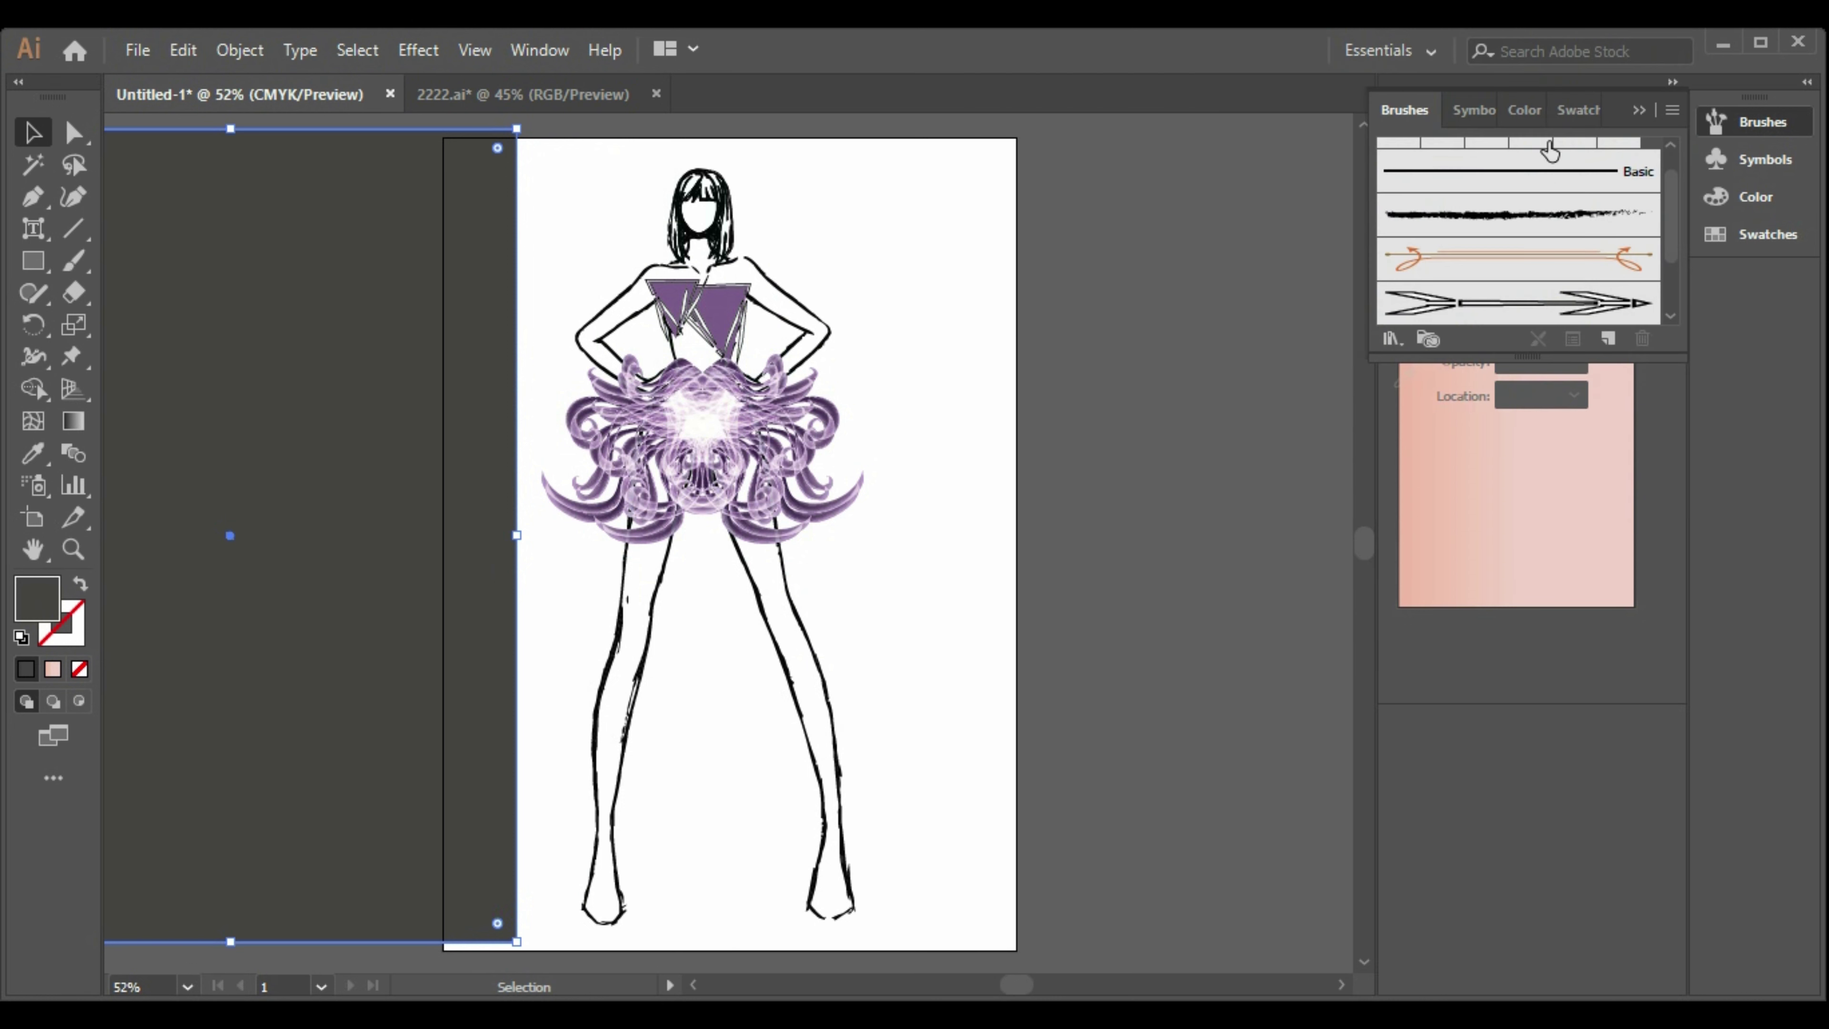
# Open the Basic Graphics_Textures pattern swatch library.
pyautogui.click(1558, 110)
pyautogui.click(1389, 341)
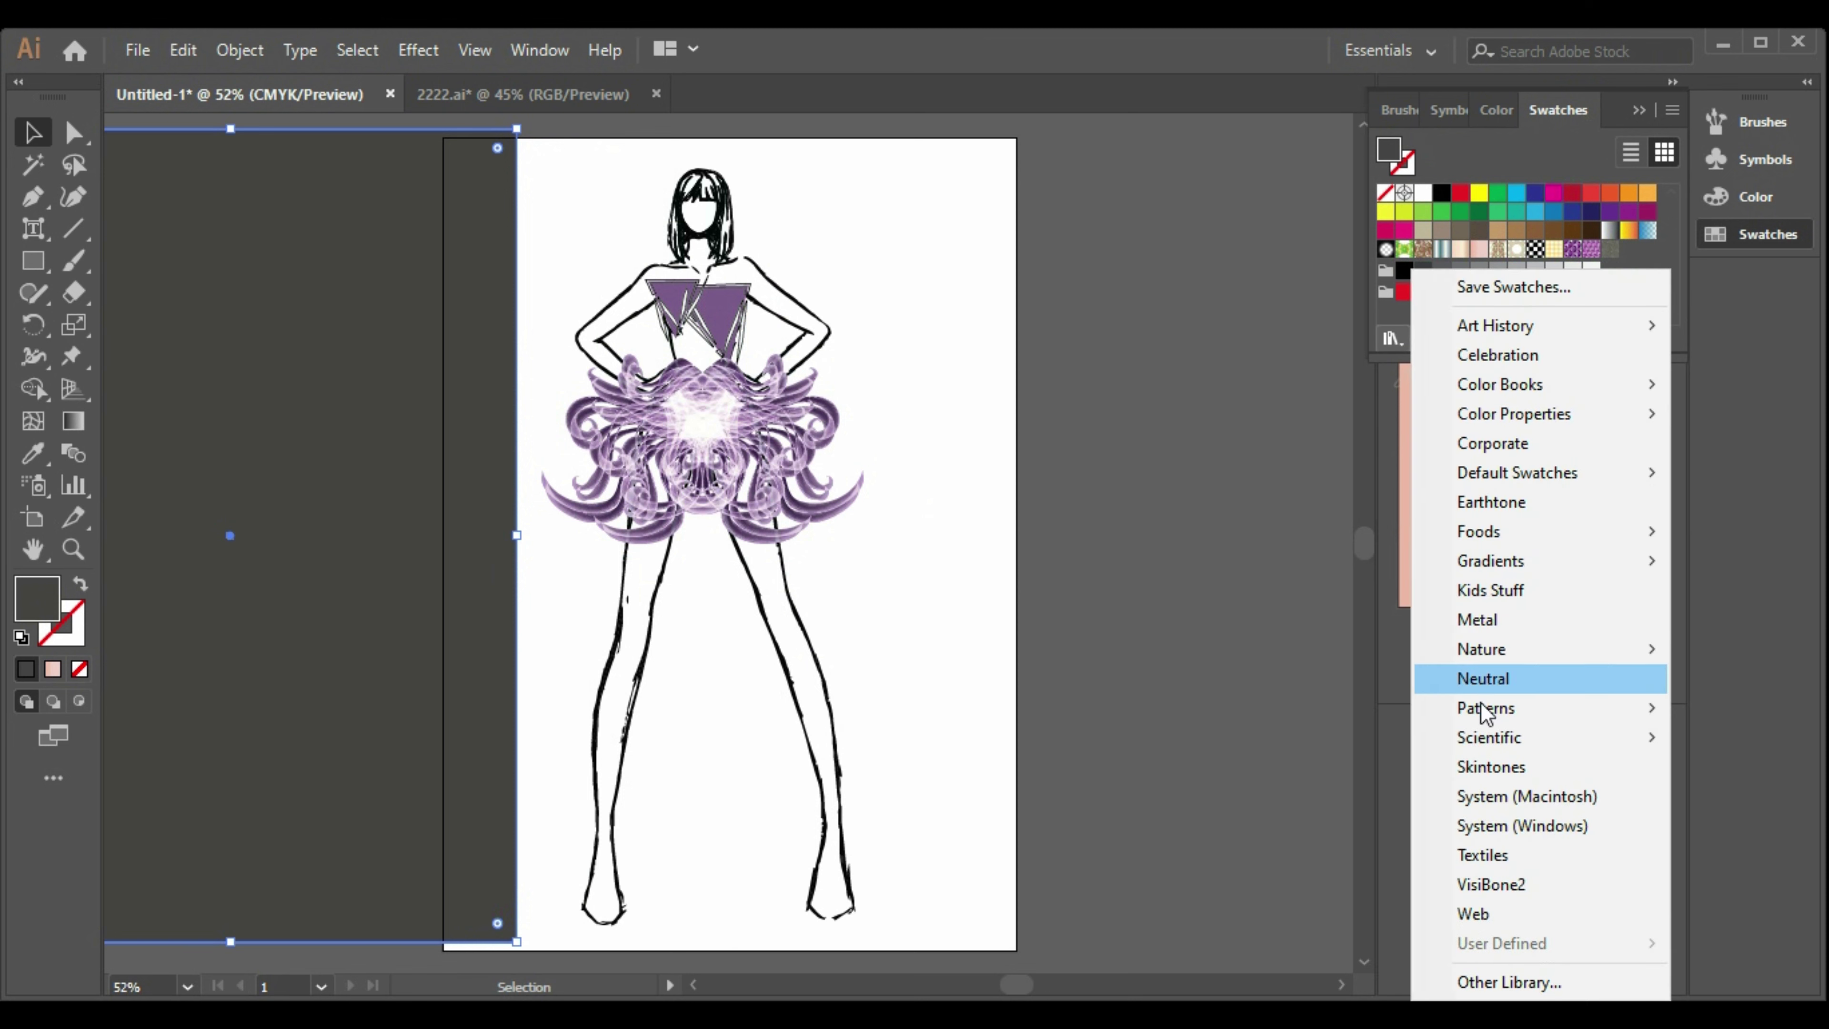
pyautogui.moveTo(1484, 707)
pyautogui.moveTo(1348, 713)
pyautogui.click(1455, 738)
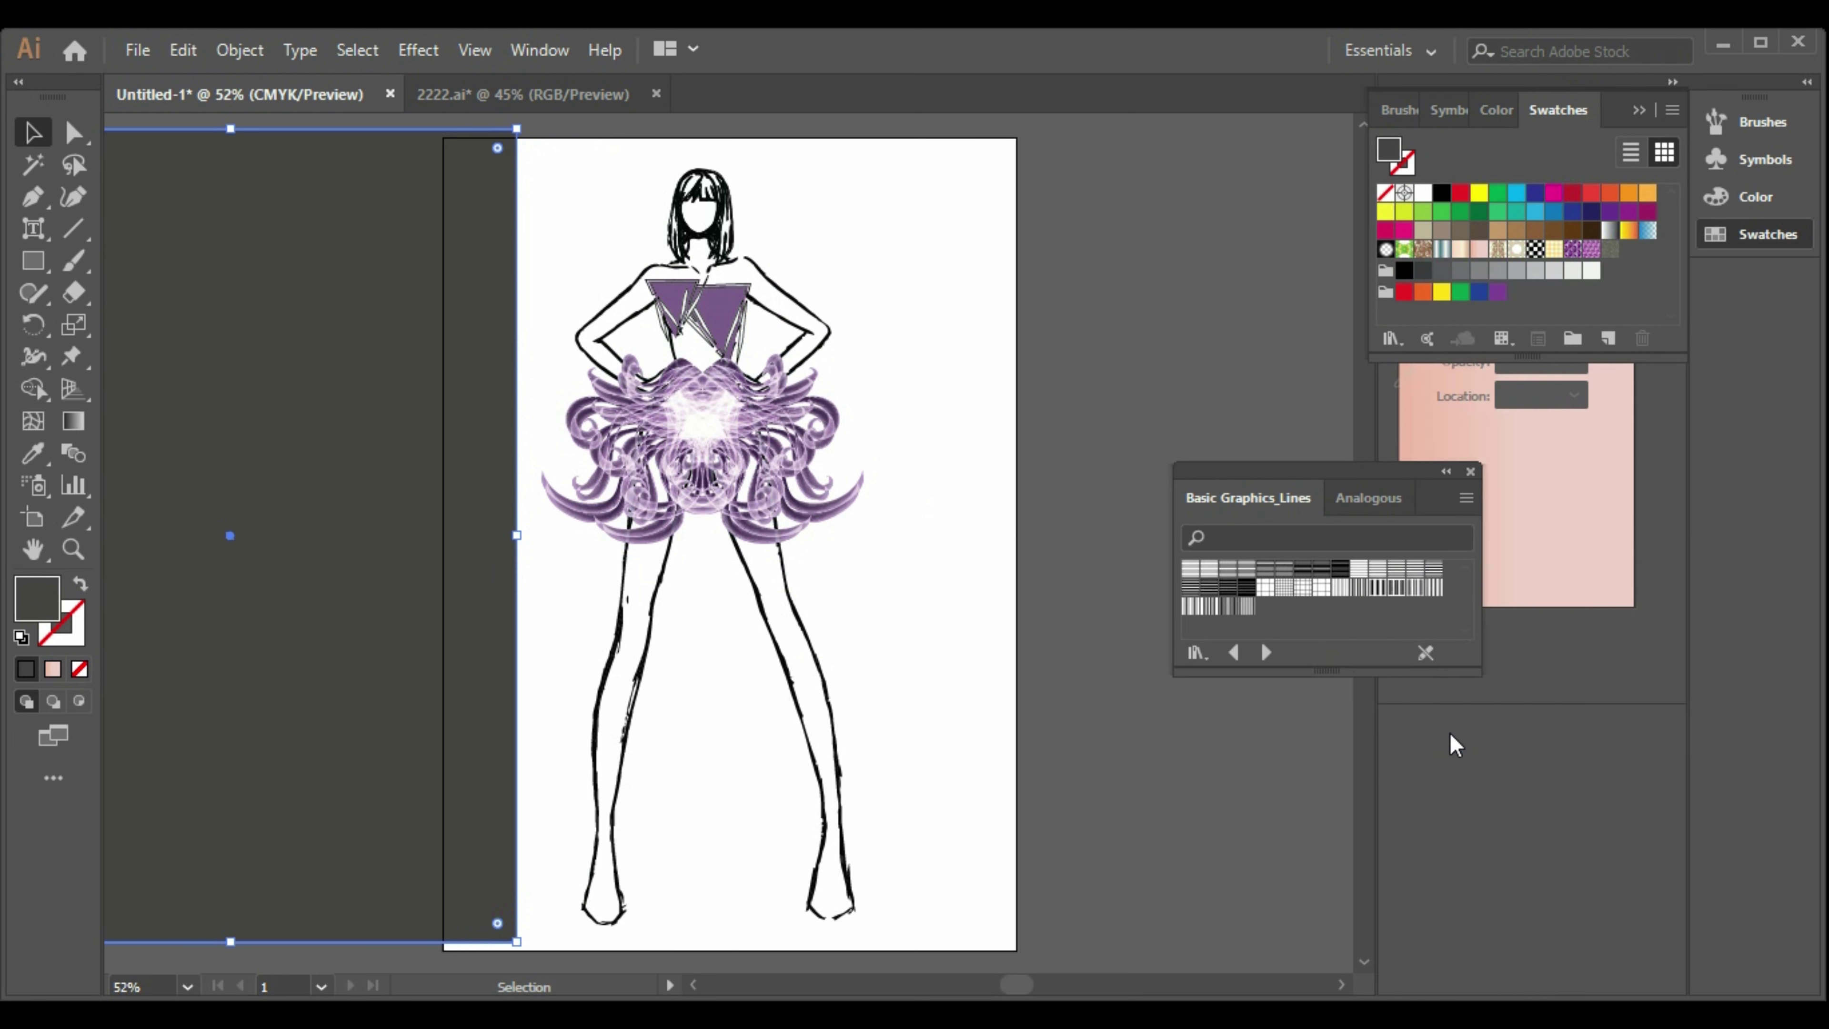
pyautogui.click(1266, 652)
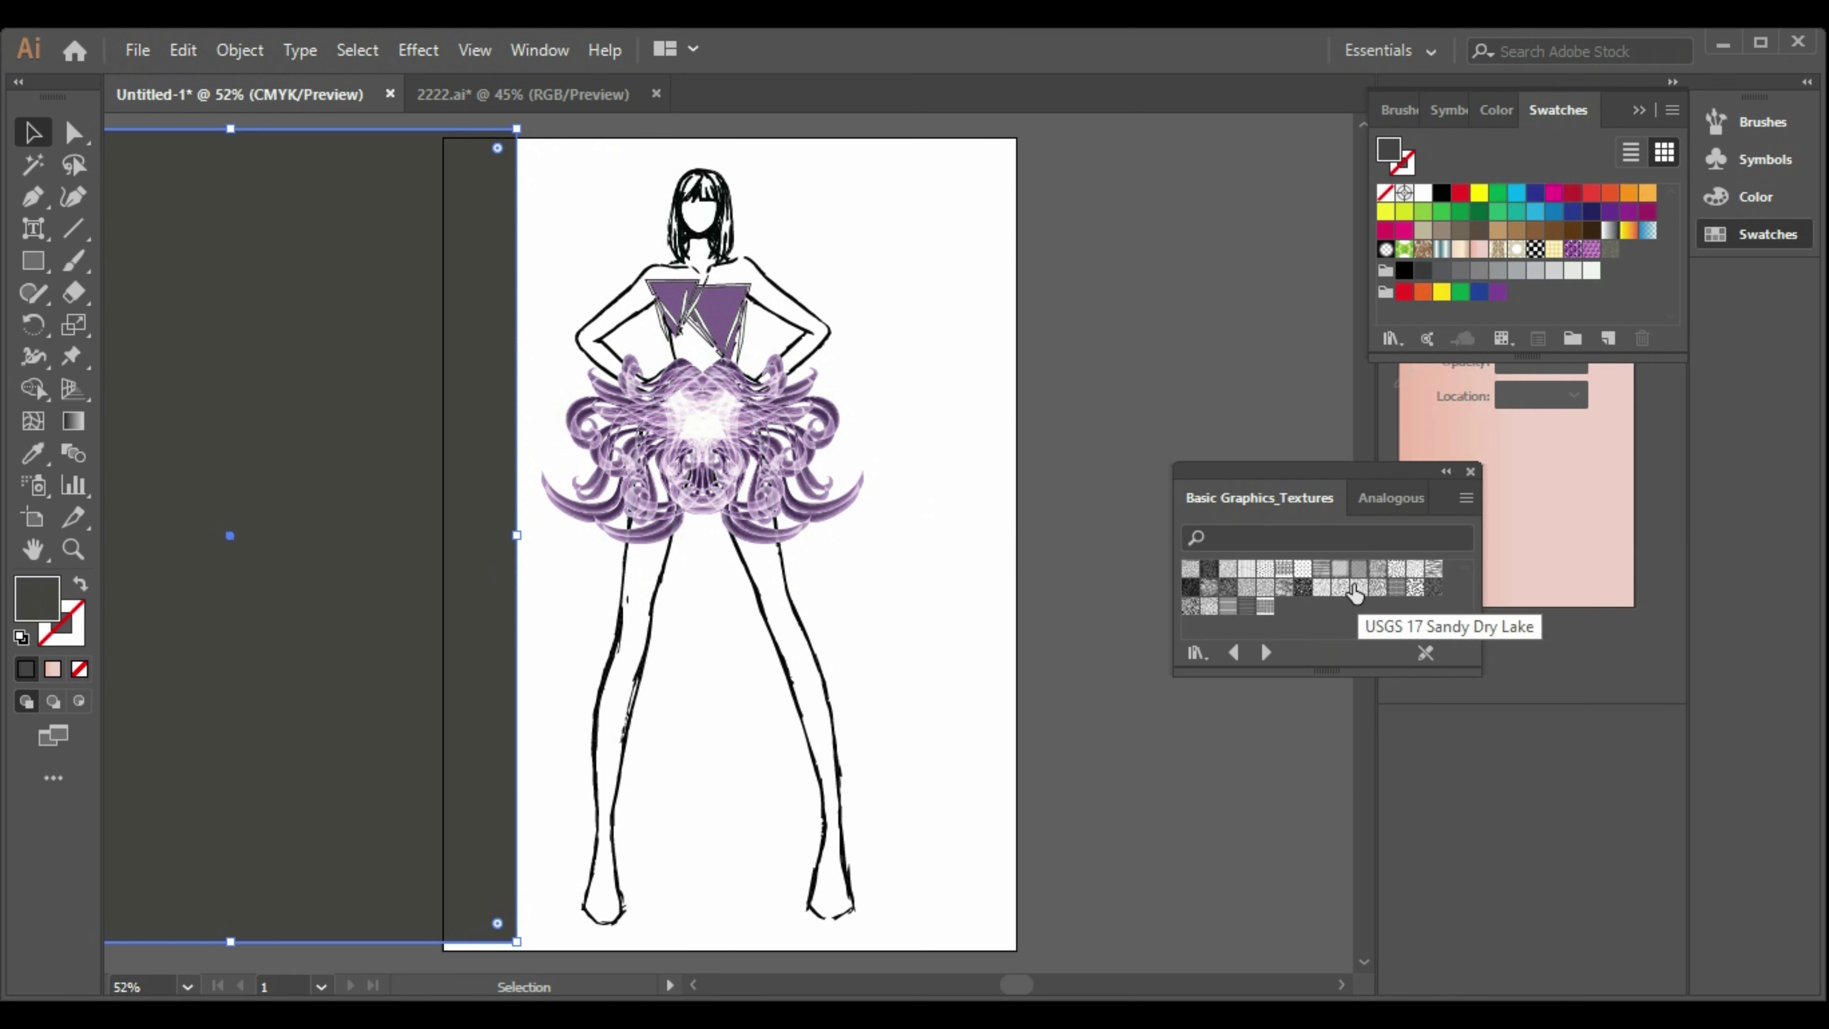
# Cover the artboard with the background rectangle, fill it with a speckled grey-on-white texture pattern and close the texture library.
pyautogui.moveTo(262, 605); pyautogui.dragTo(765, 614)
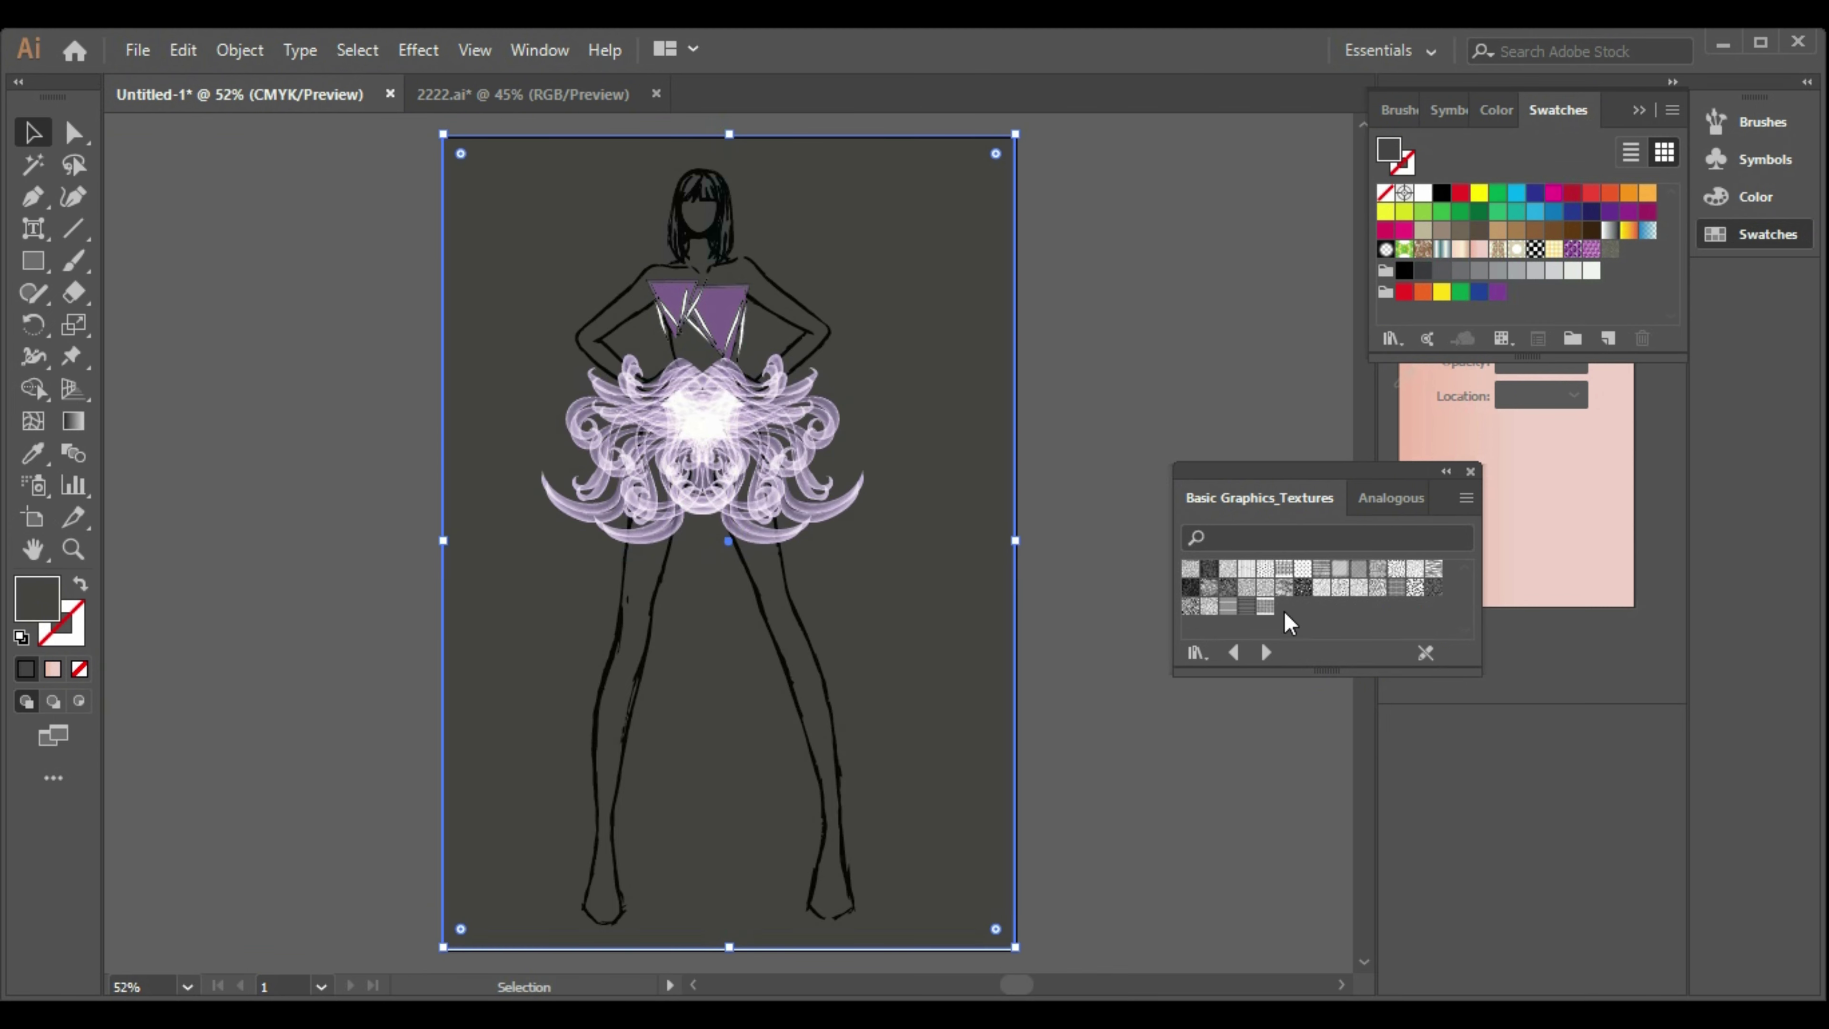
pyautogui.click(1339, 589)
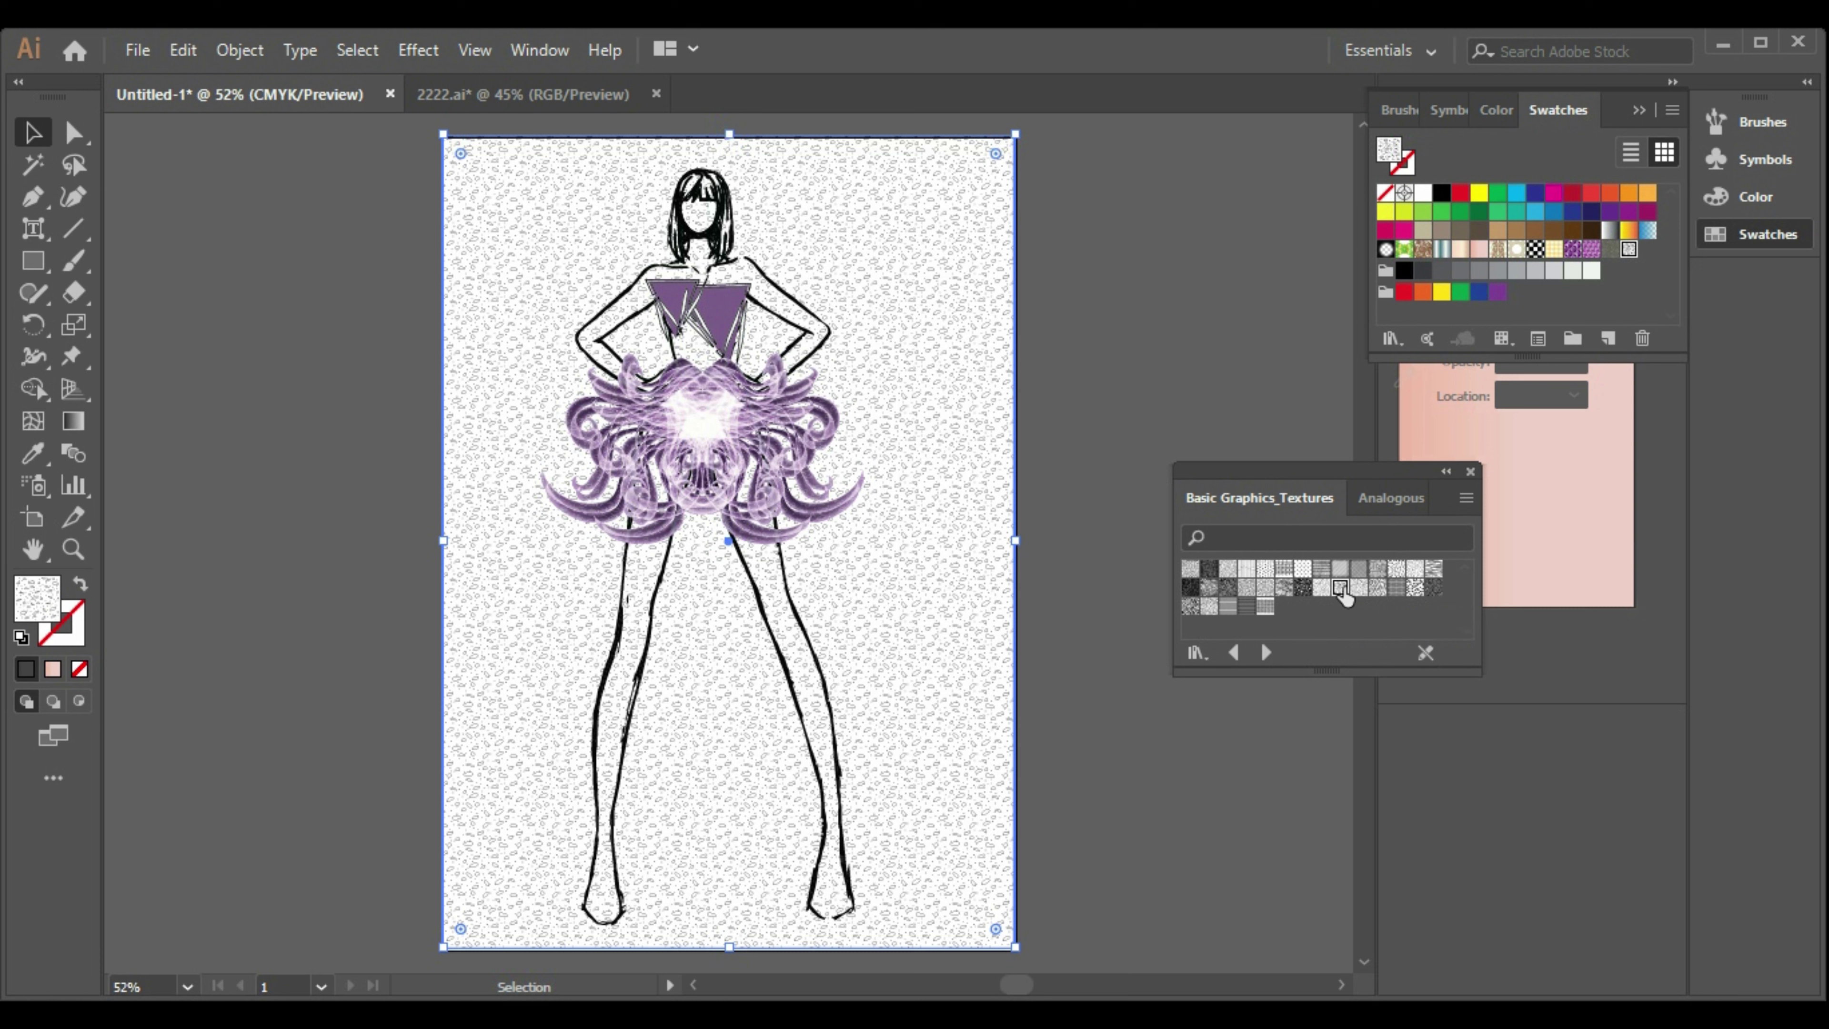
pyautogui.click(1360, 589)
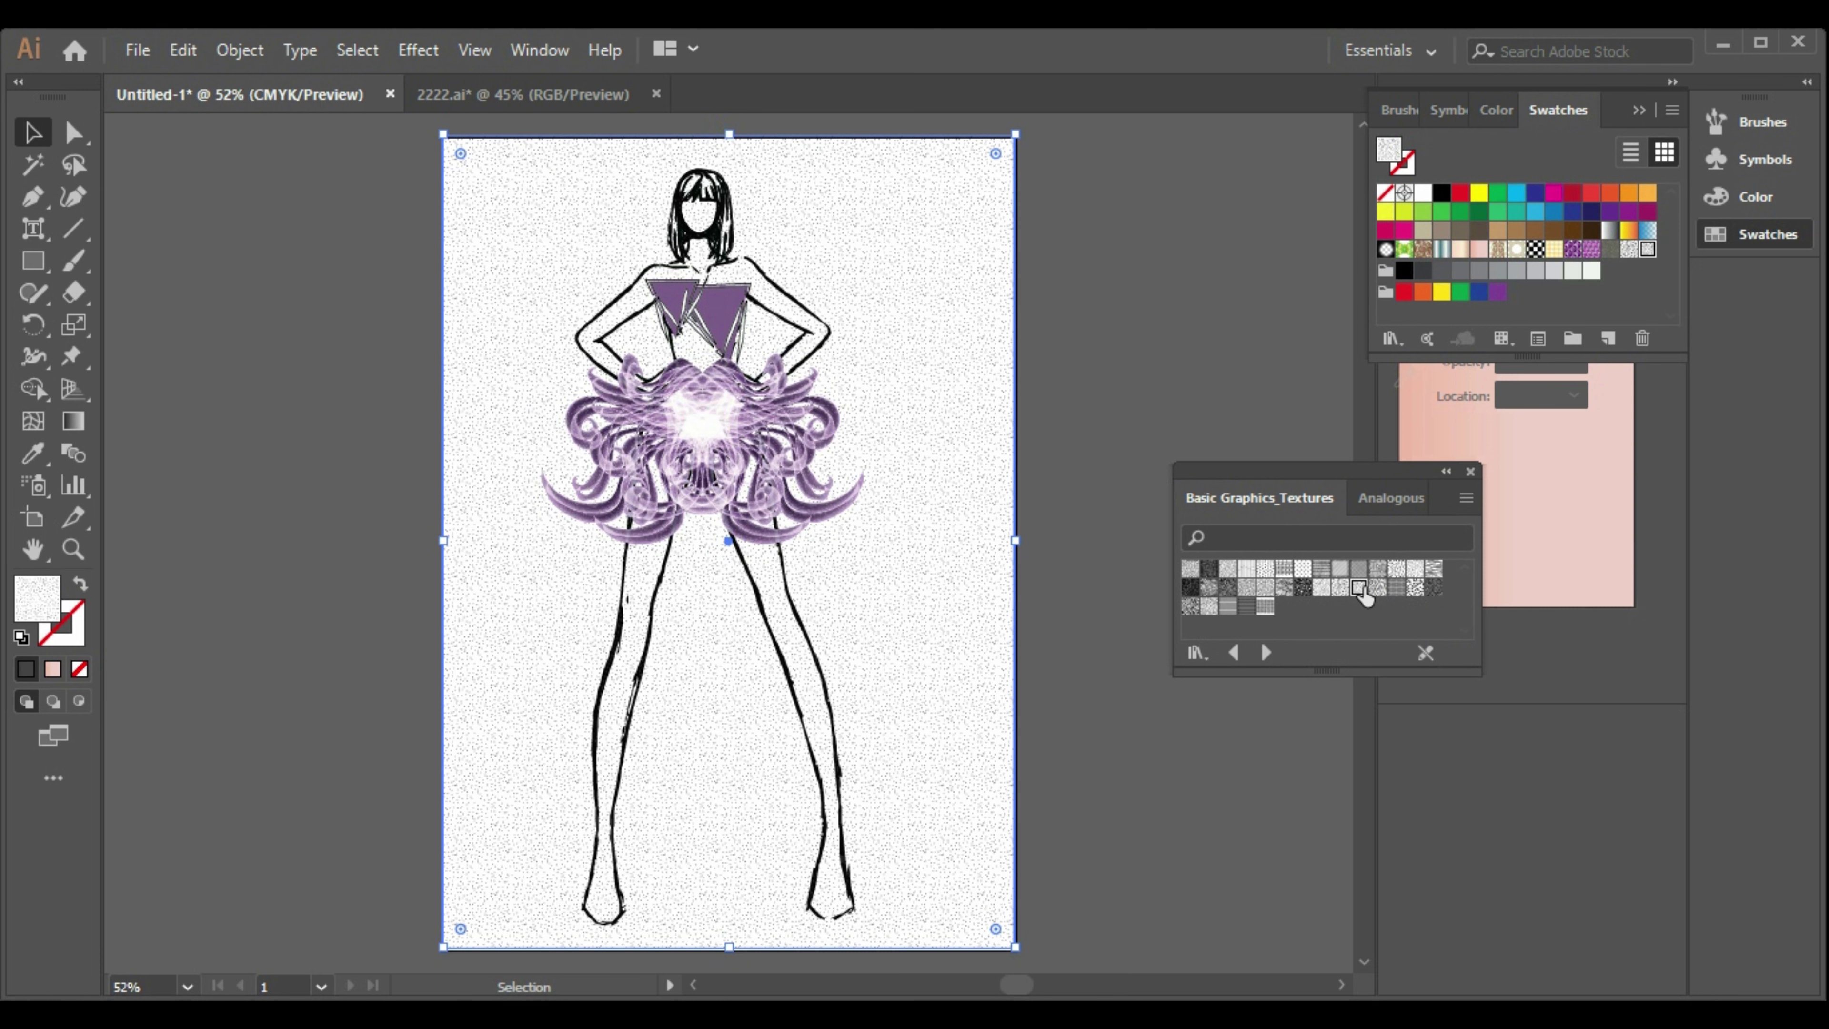
pyautogui.click(1323, 589)
pyautogui.click(1339, 589)
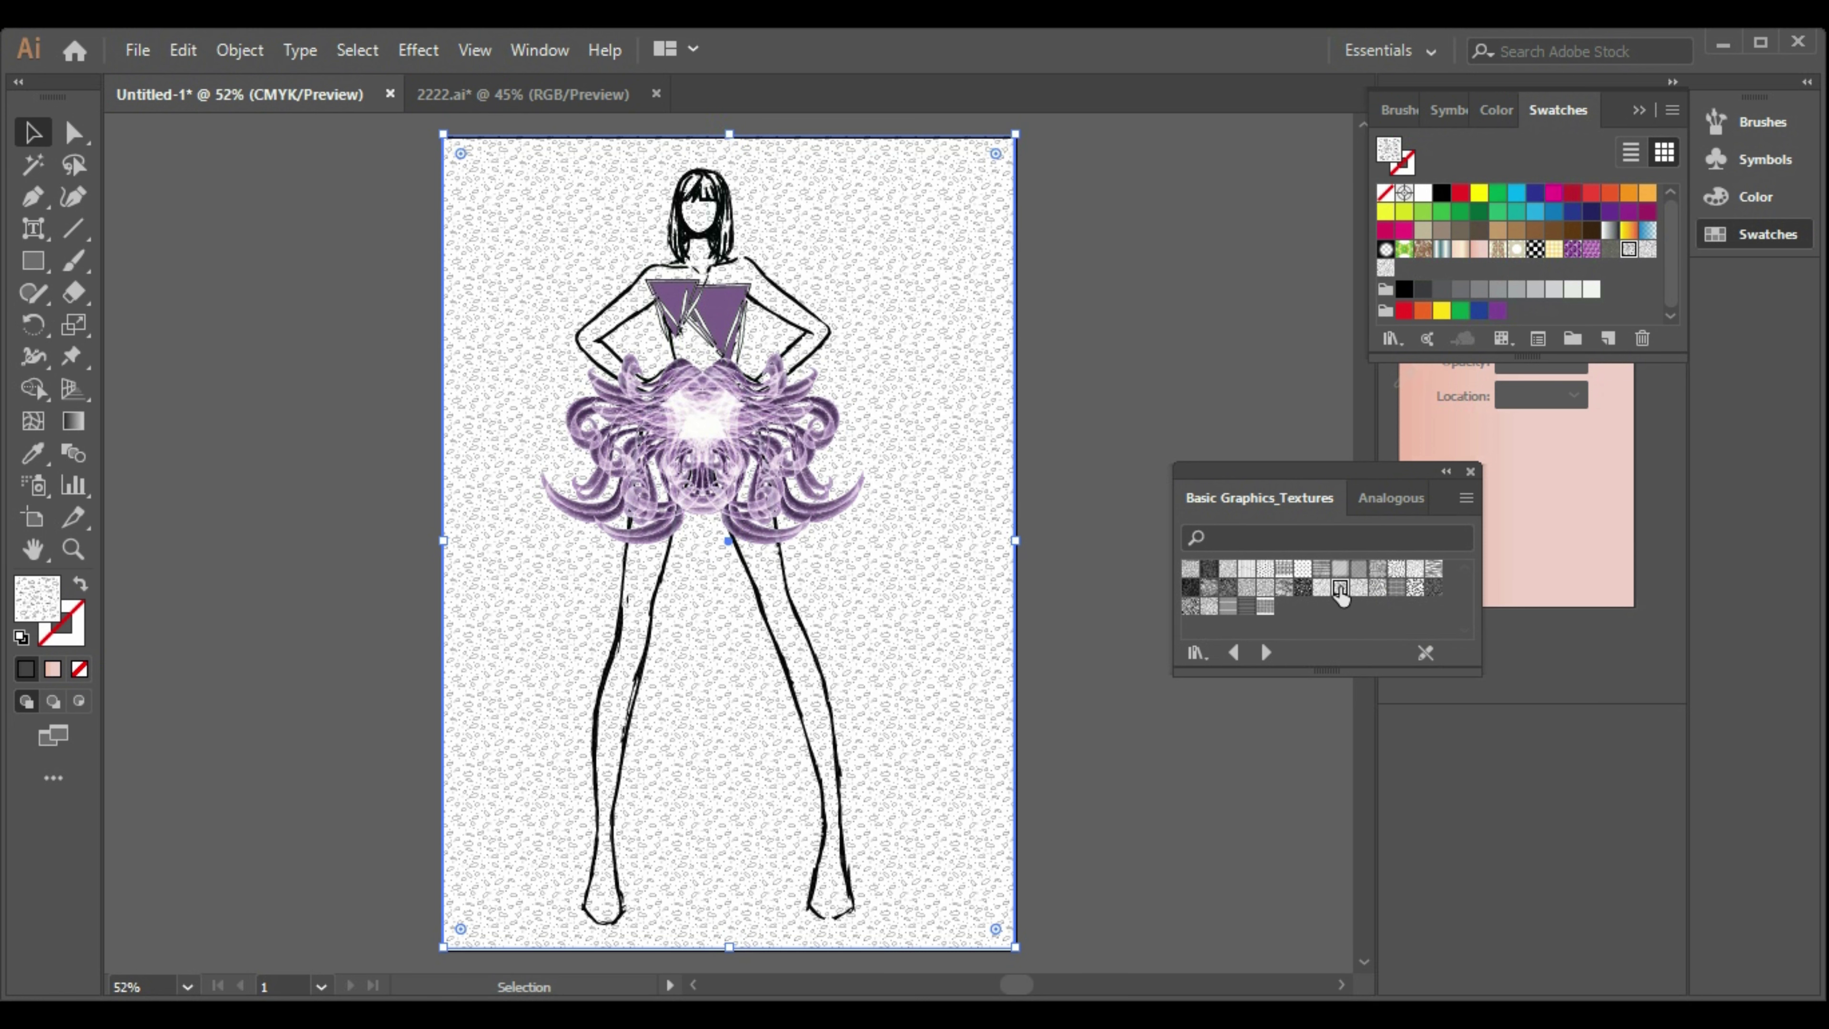
pyautogui.click(1341, 587)
pyautogui.click(1257, 856)
pyautogui.click(1470, 471)
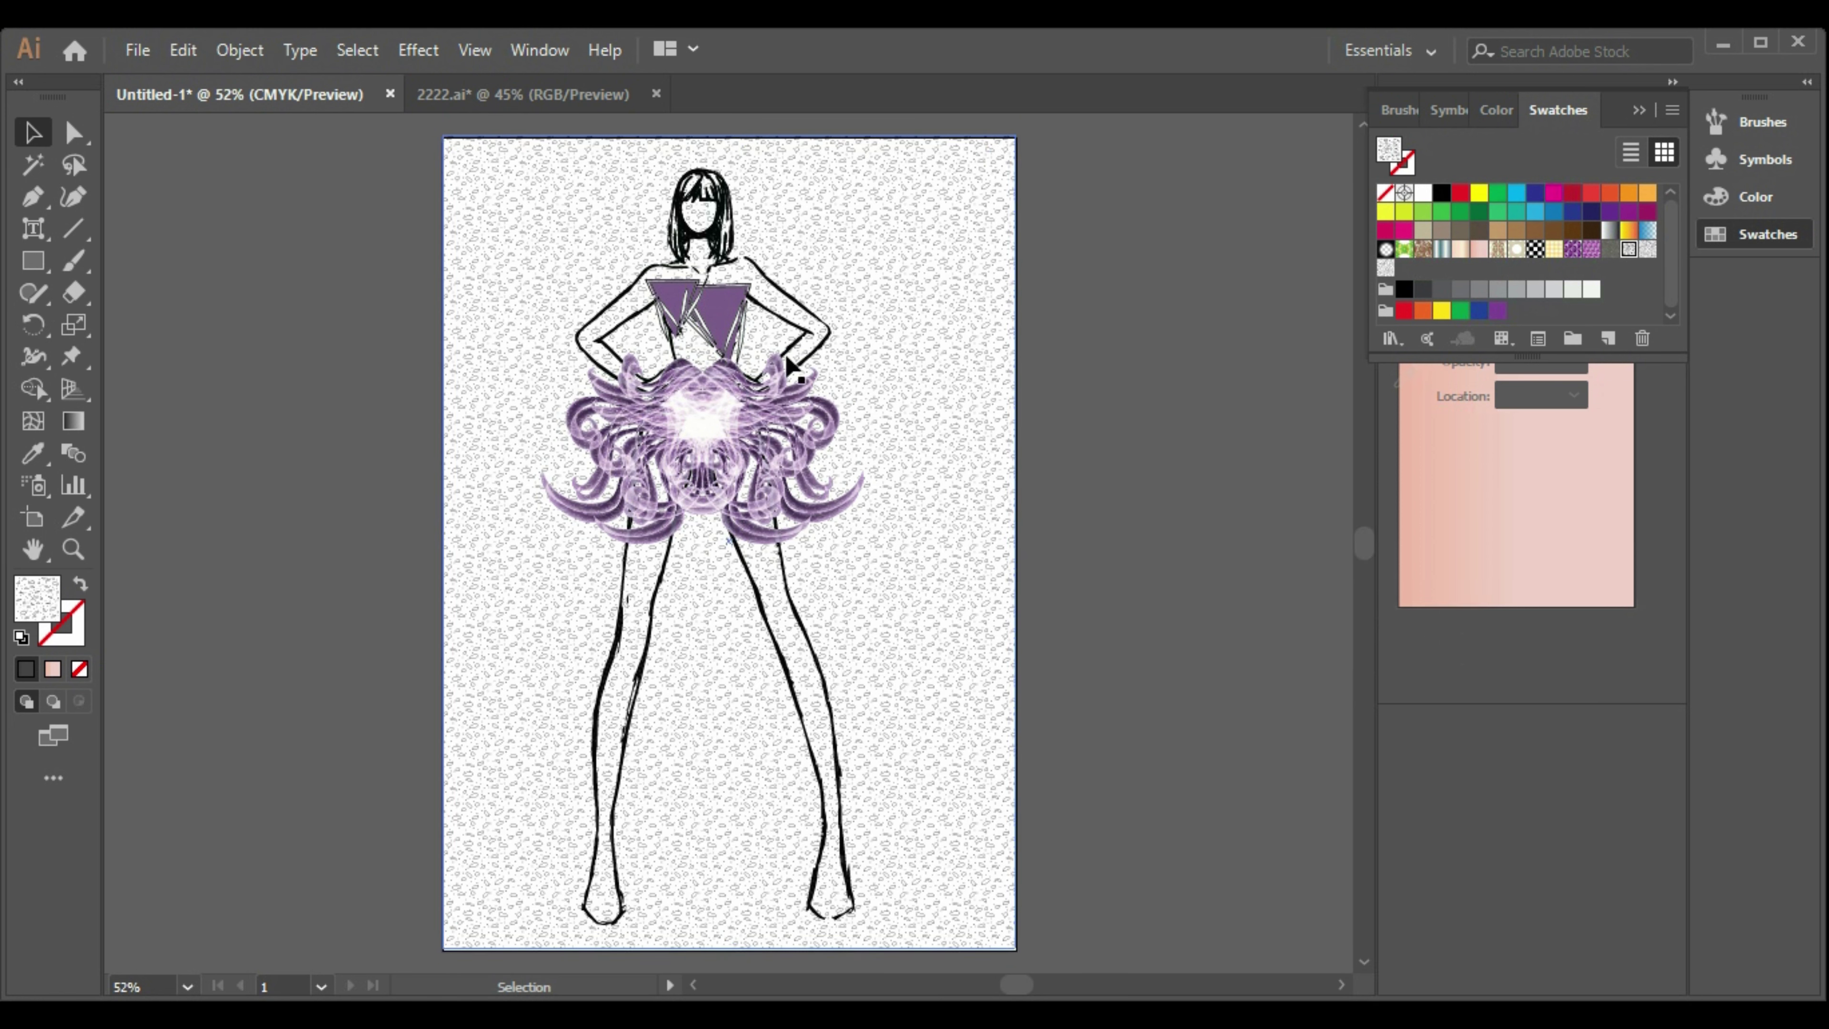
# Change the fill of the right bodice triangle to a light purple.
pyautogui.click(736, 304)
pyautogui.doubleClick(29, 604)
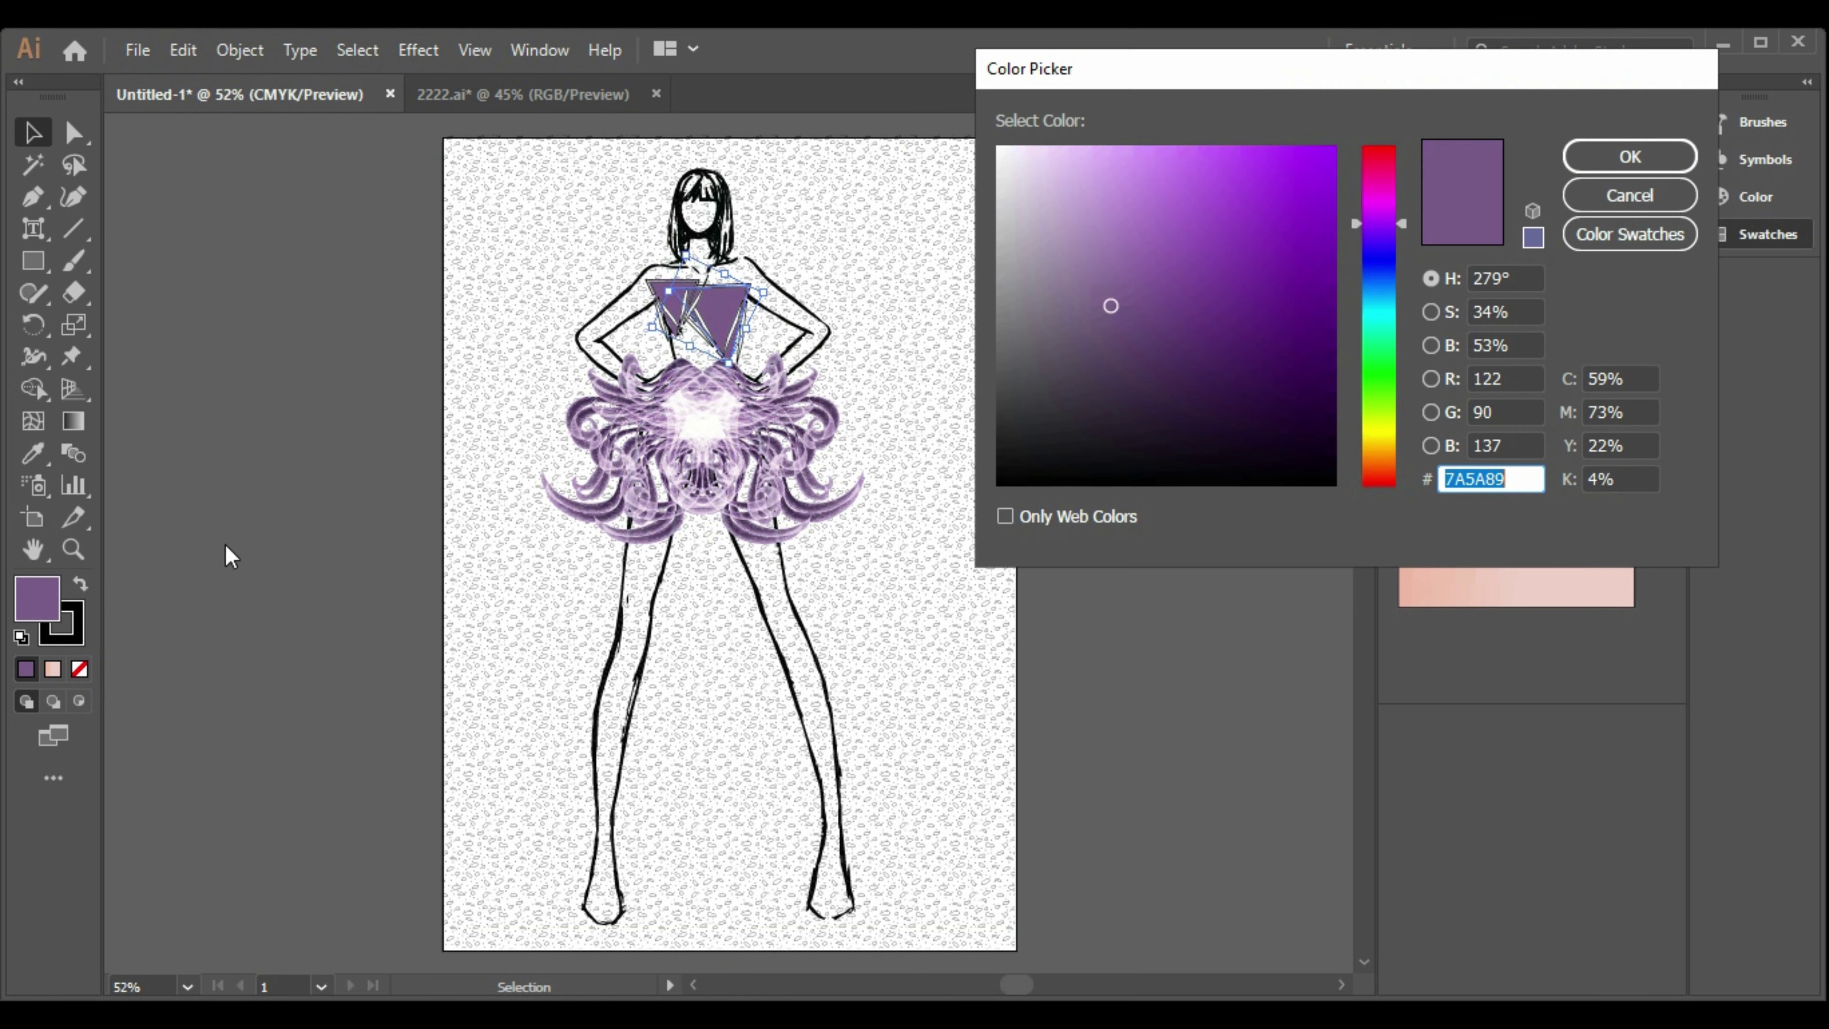
pyautogui.moveTo(1053, 289)
pyautogui.mouseDown()
pyautogui.moveTo(1078, 257)
pyautogui.moveTo(1066, 200)
pyautogui.mouseUp()
pyautogui.click(1629, 156)
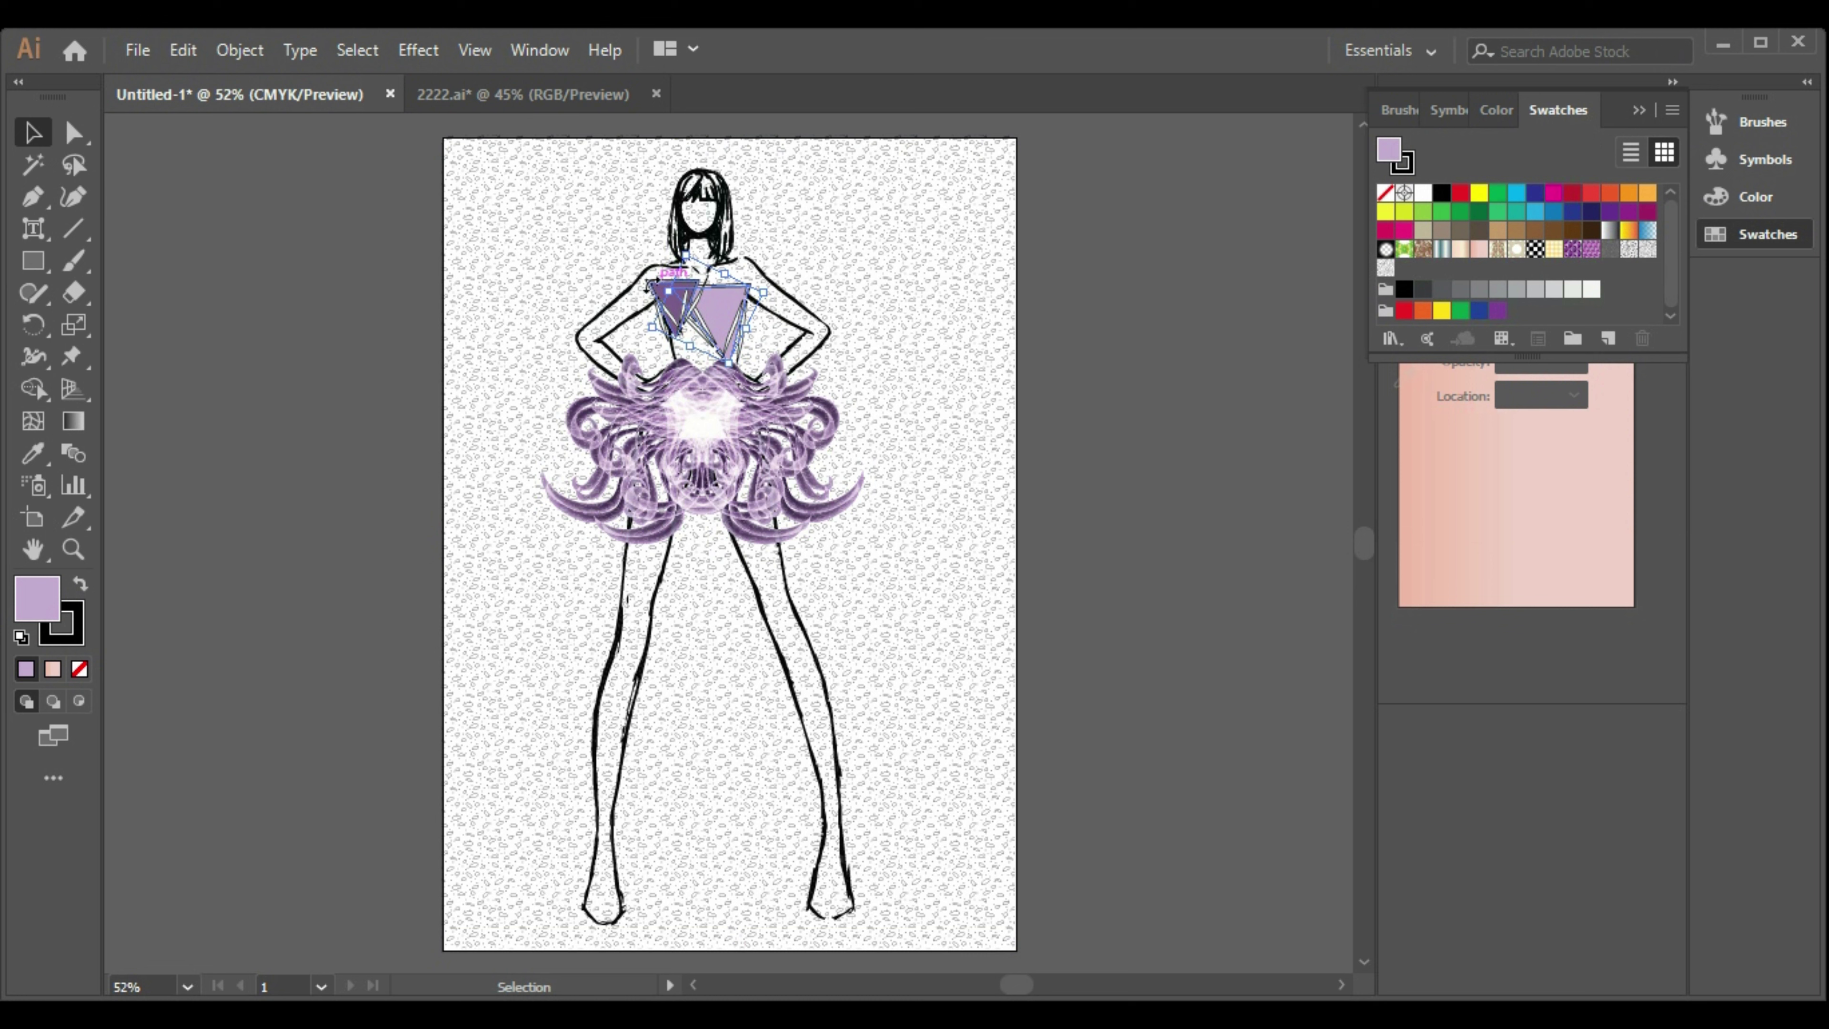
# Select the left bodice triangle.
pyautogui.click(962, 311)
pyautogui.click(669, 327)
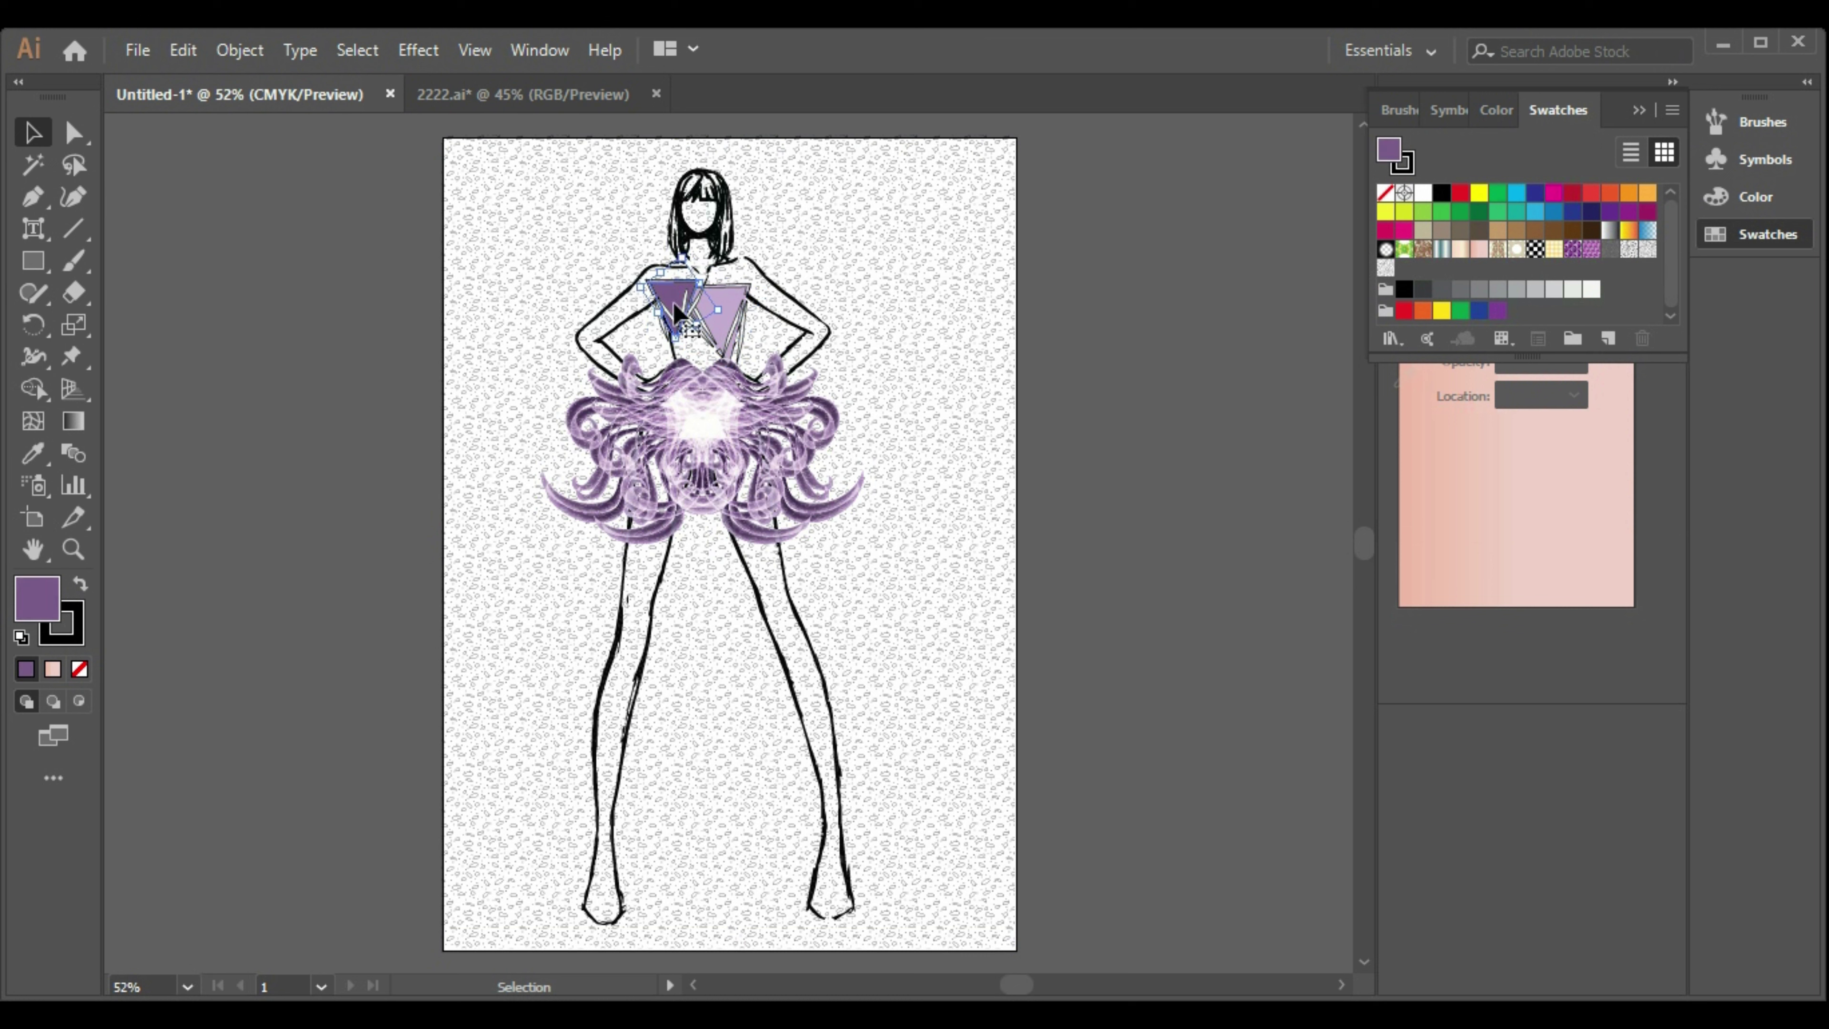